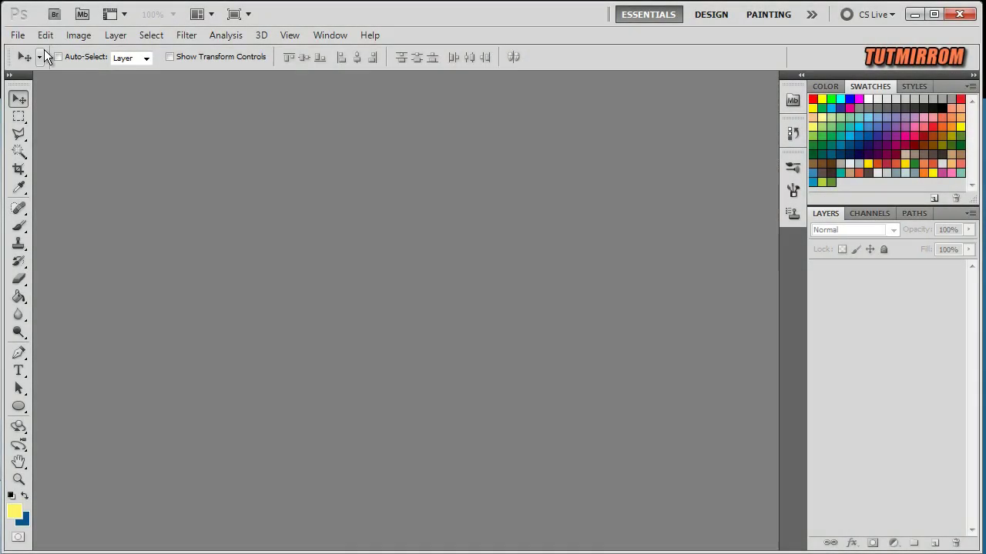
Step: Create a new 1200×900-pixel document and fit it to the window
{"action": "left_click", "coordinate": [17, 34]}
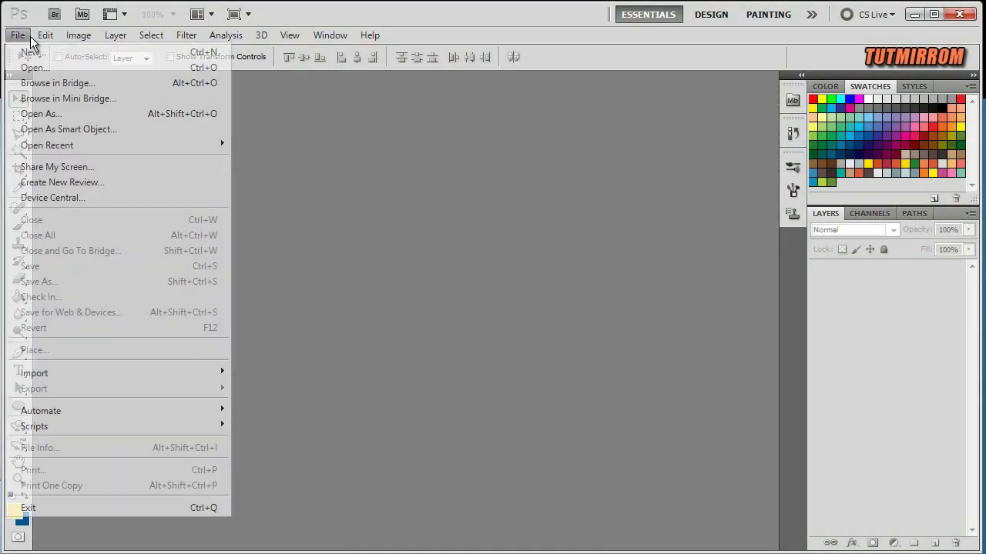
{"action": "left_click", "coordinate": [29, 49]}
{"action": "key", "text": "Tab"}
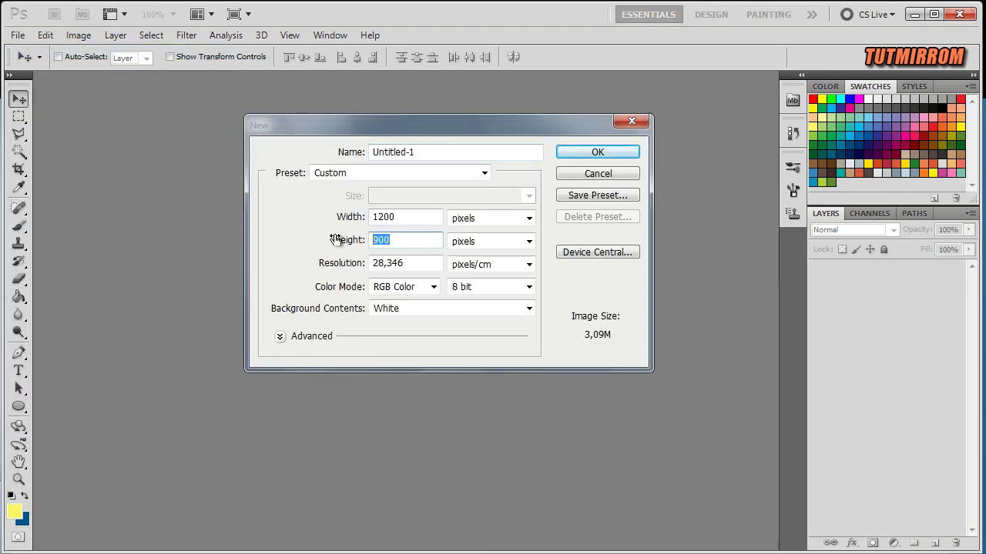
{"action": "left_click", "coordinate": [598, 152]}
{"action": "key", "text": "ctrl+0"}
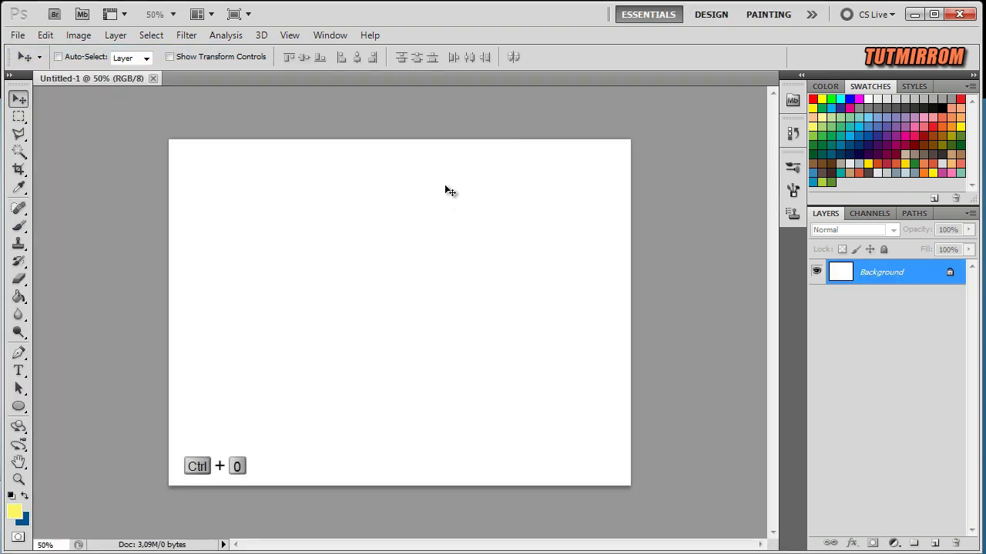
Step: Convert the Background into Layer 0 and bring up its Layer Style settings
{"action": "double_click", "coordinate": [947, 274]}
{"action": "left_click", "coordinate": [608, 249]}
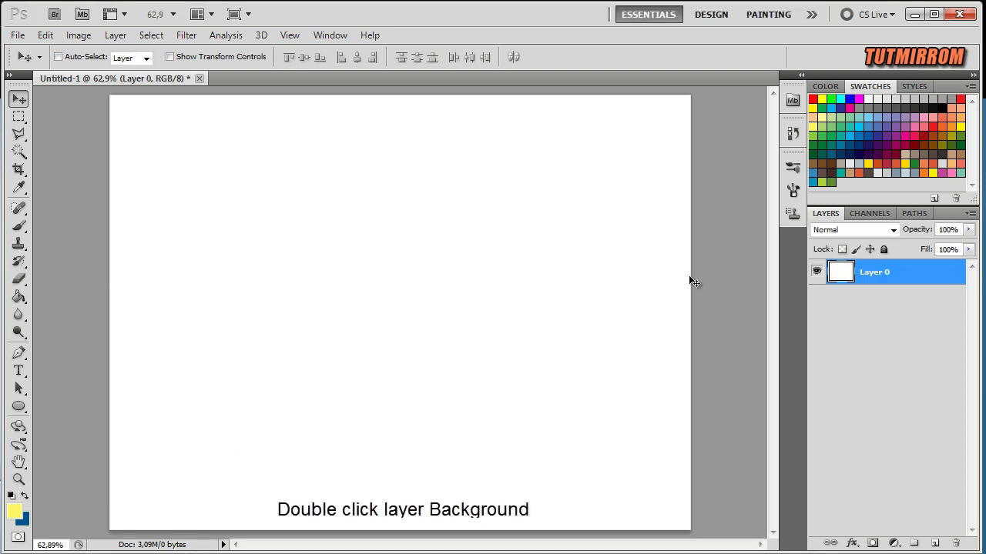
{"action": "double_click", "coordinate": [958, 269]}
{"action": "left_click_drag", "start_coordinate": [765, 131], "coordinate": [732, 117]}
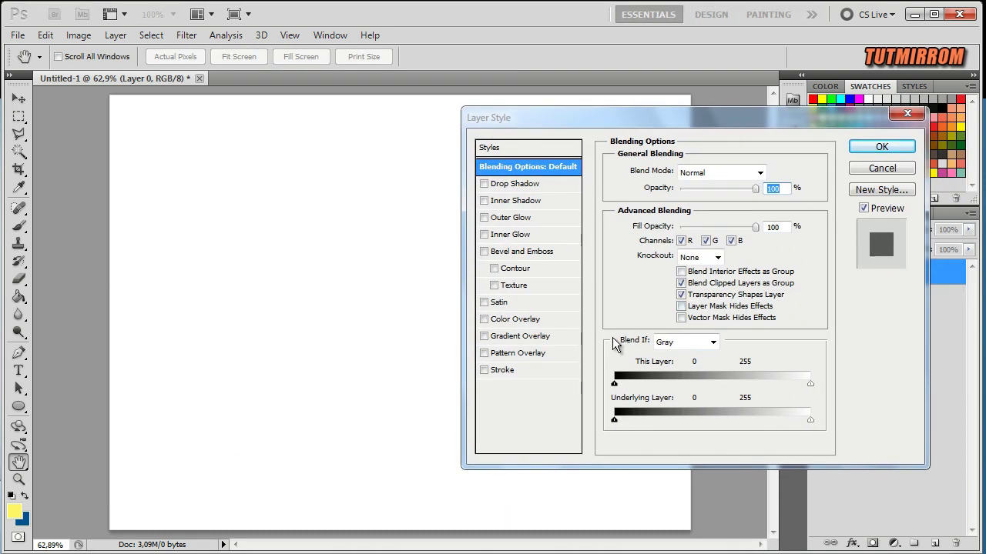
Step: Enable Gradient Overlay and set the gradient's starting stop to #e1e1e8
{"action": "left_click", "coordinate": [542, 339]}
{"action": "left_click", "coordinate": [680, 208]}
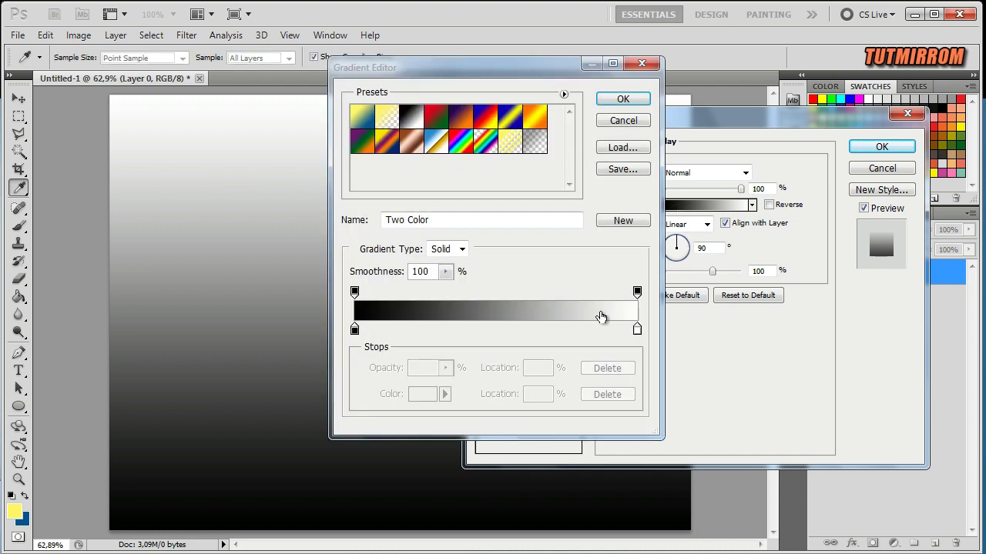
{"action": "left_click", "coordinate": [354, 330]}
{"action": "left_click", "coordinate": [421, 396]}
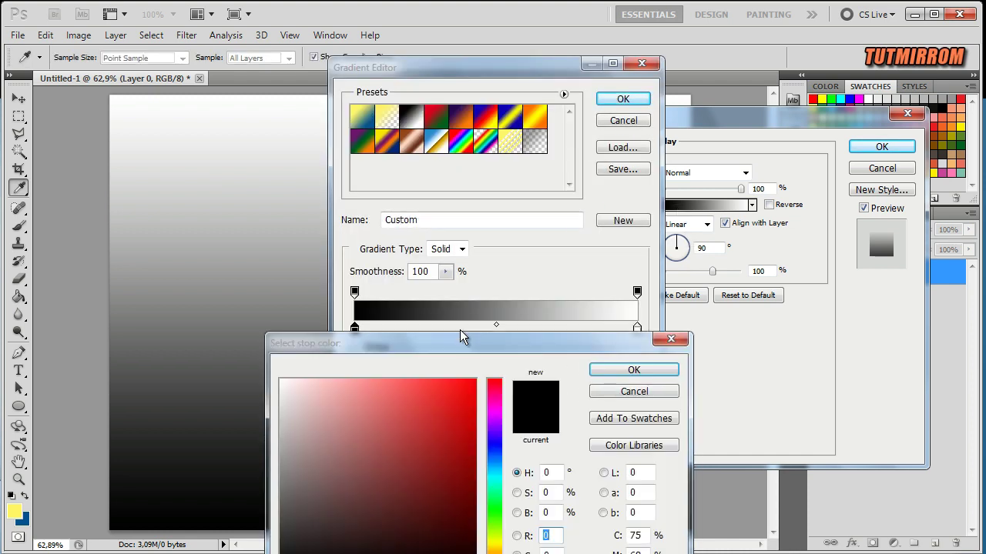
{"action": "mouse_move", "coordinate": [462, 336]}
{"action": "left_mouse_down"}
{"action": "mouse_move", "coordinate": [473, 259]}
{"action": "mouse_move", "coordinate": [511, 182]}
{"action": "left_mouse_up"}
{"action": "double_click", "coordinate": [595, 451]}
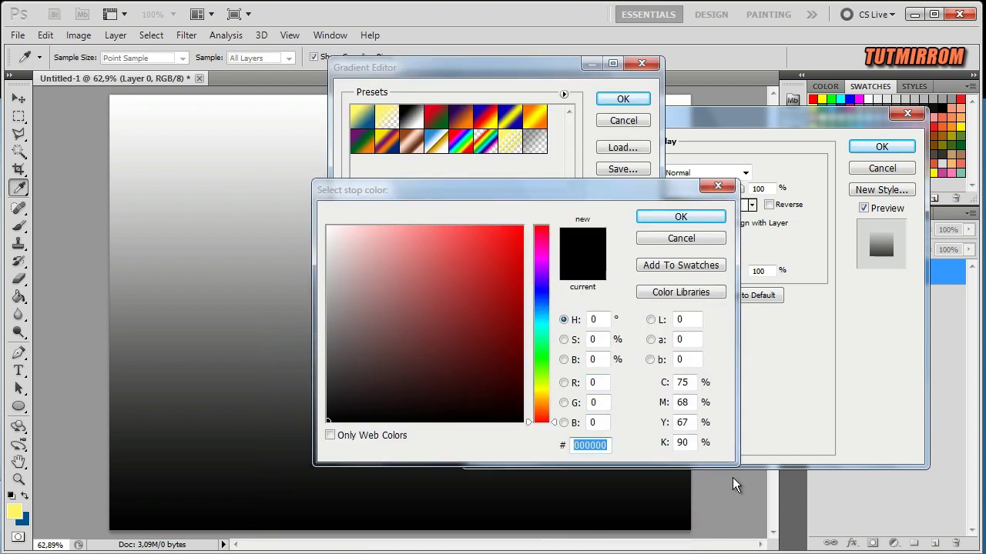
{"action": "type", "text": "000e1e"}
{"action": "type", "text": "1"}
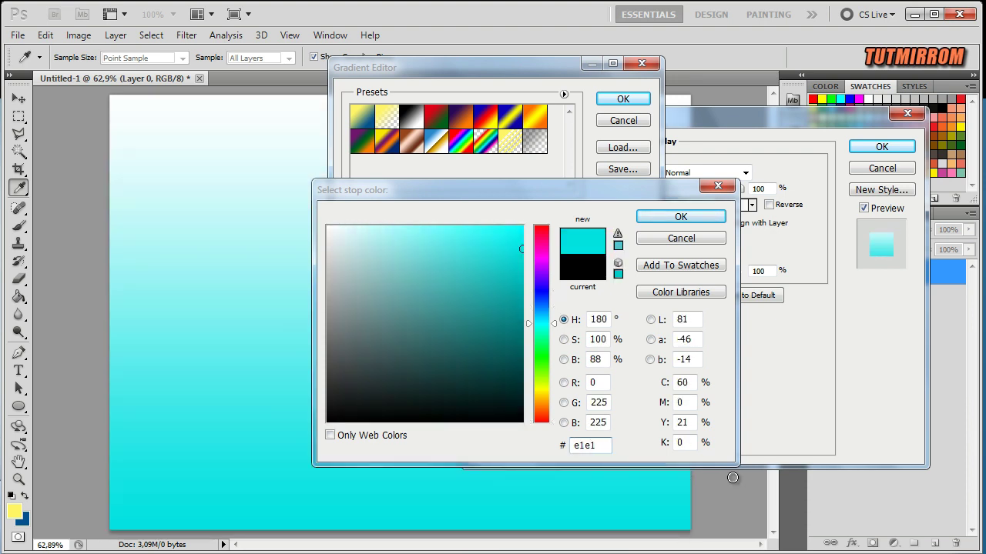
{"action": "type", "text": "e8"}
{"action": "key", "text": "Return"}
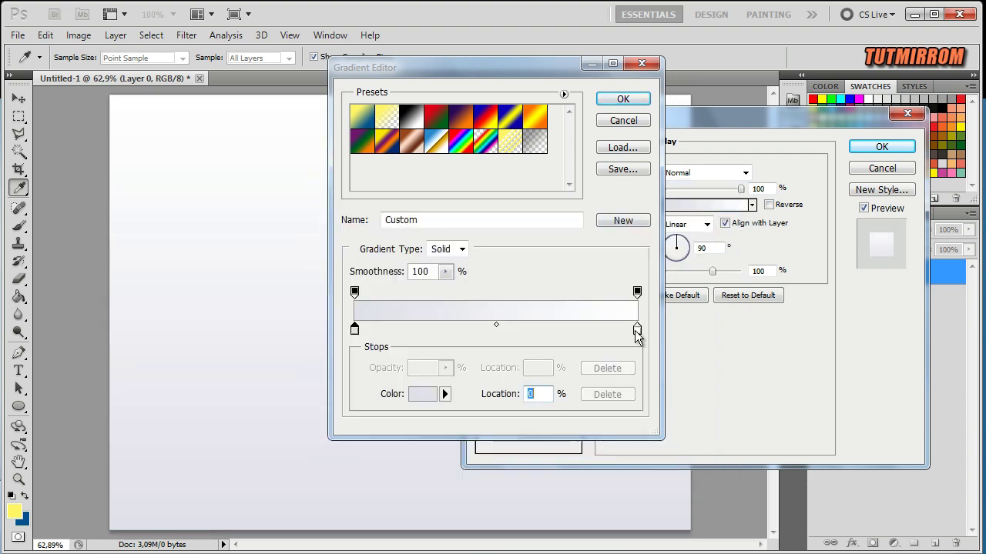
Step: Set the gradient's ending stop to #dadade and accept the gradient
{"action": "left_click", "coordinate": [637, 331]}
{"action": "left_click", "coordinate": [423, 393]}
{"action": "double_click", "coordinate": [589, 445]}
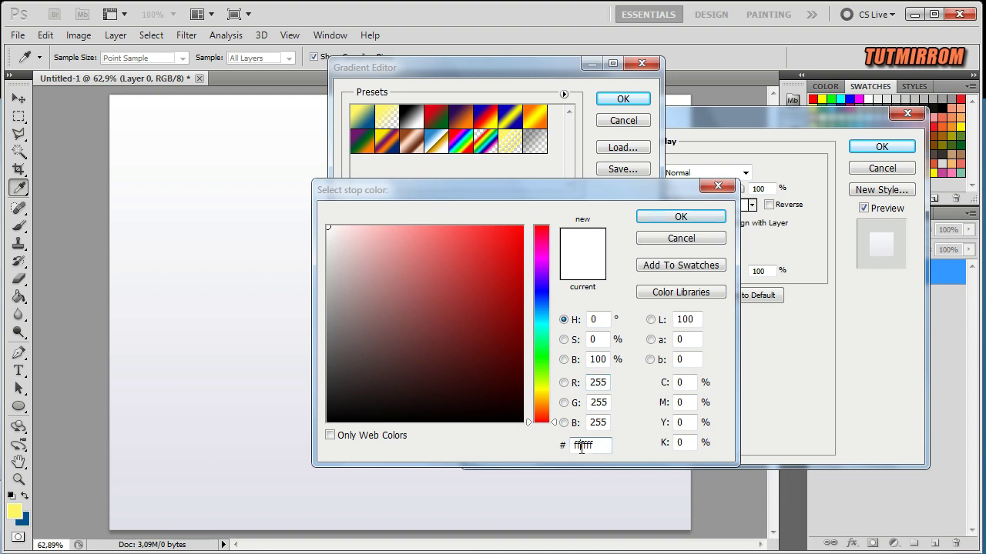
{"action": "type", "text": "dad"}
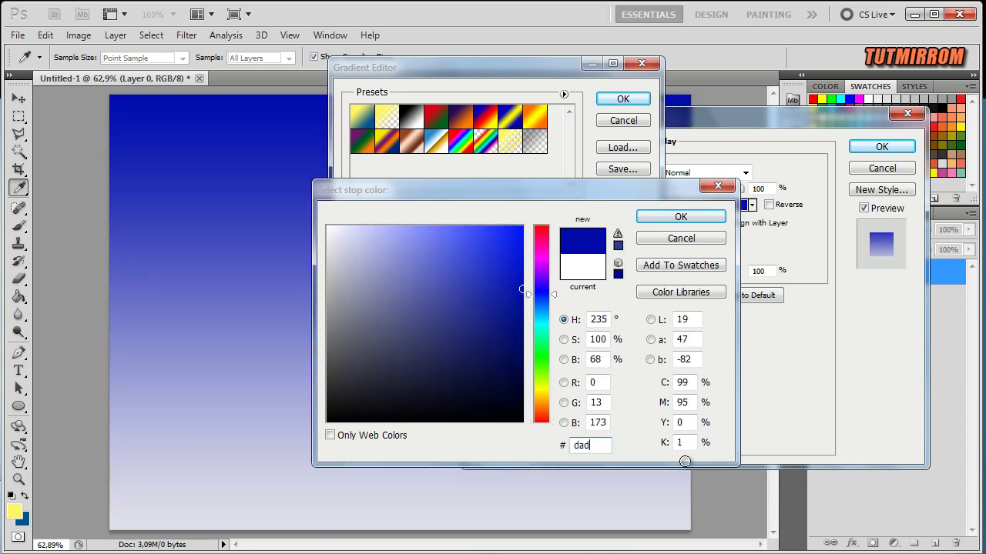
{"action": "type", "text": "ade"}
{"action": "left_click", "coordinate": [655, 219]}
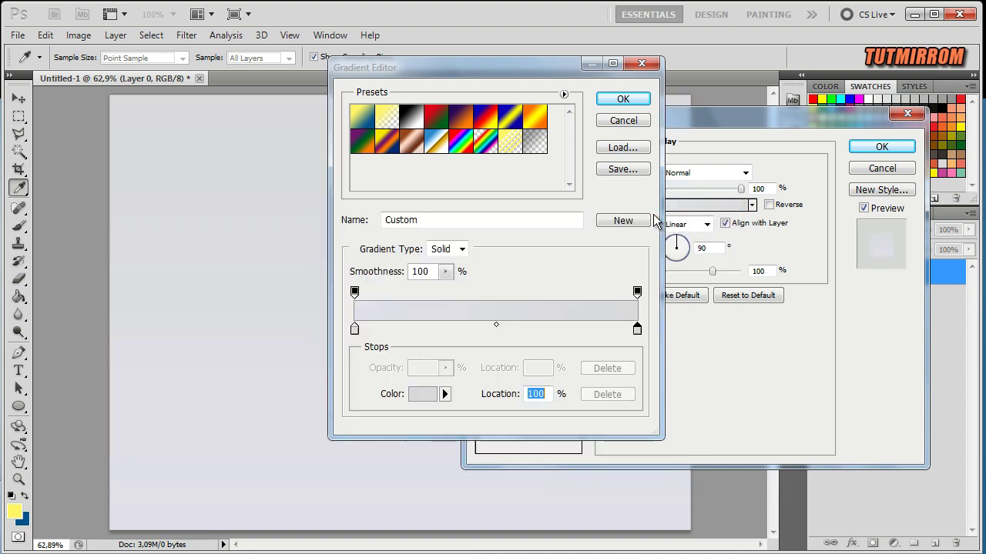
{"action": "left_click", "coordinate": [620, 100]}
Step: Make the gradient overlay Radial at 150% scale and apply it
{"action": "left_click", "coordinate": [704, 224]}
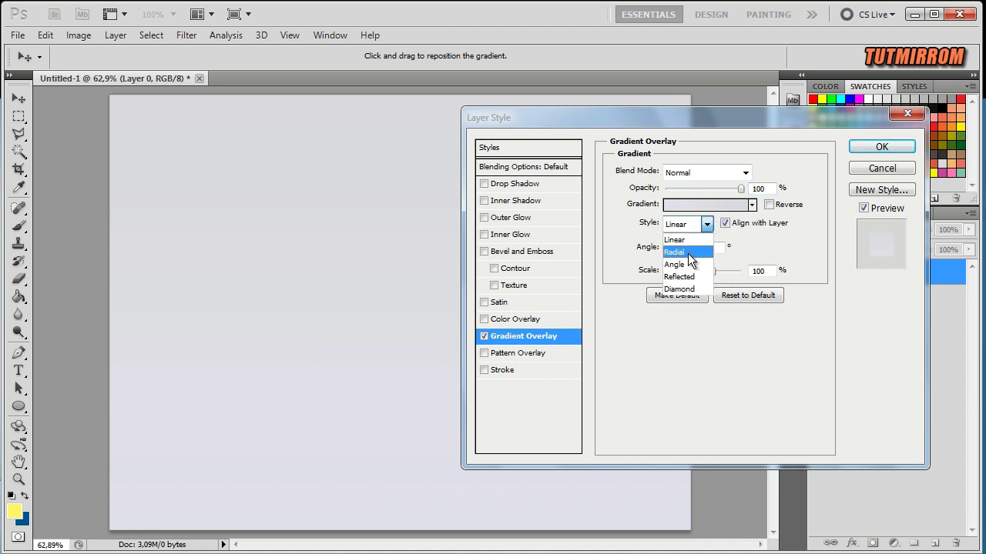
{"action": "left_click", "coordinate": [674, 252]}
{"action": "left_click_drag", "start_coordinate": [716, 272], "coordinate": [736, 278]}
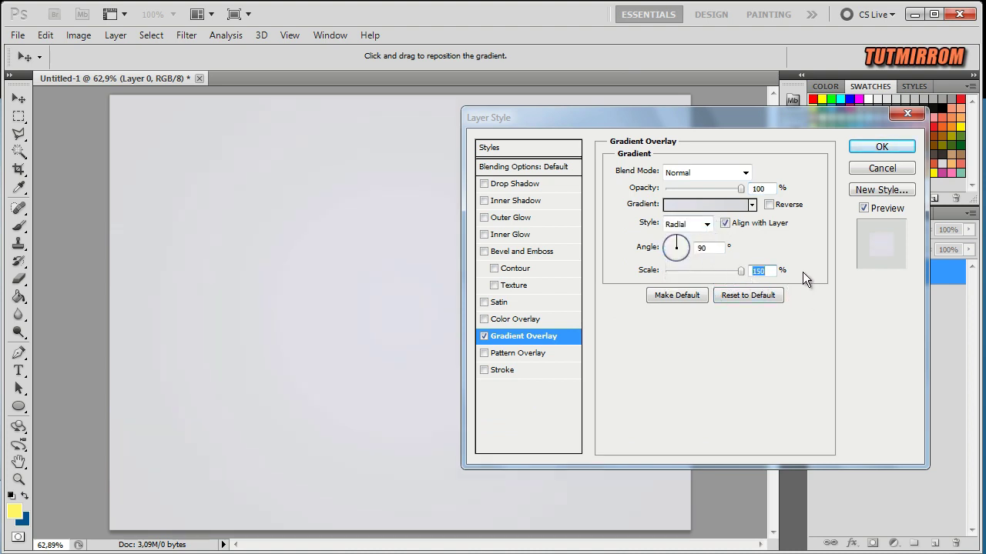
{"action": "left_click", "coordinate": [769, 204]}
{"action": "left_click", "coordinate": [878, 149]}
Step: Show the canvas grid and set the foreground colour to grey #aeaeae
{"action": "left_click", "coordinate": [961, 275]}
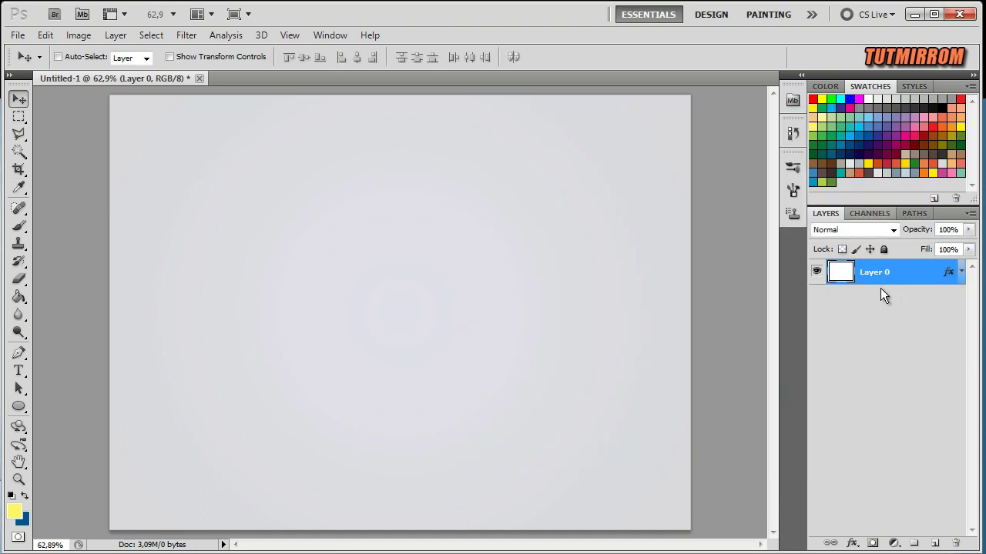
{"action": "left_click", "coordinate": [289, 40]}
{"action": "mouse_move", "coordinate": [301, 274]}
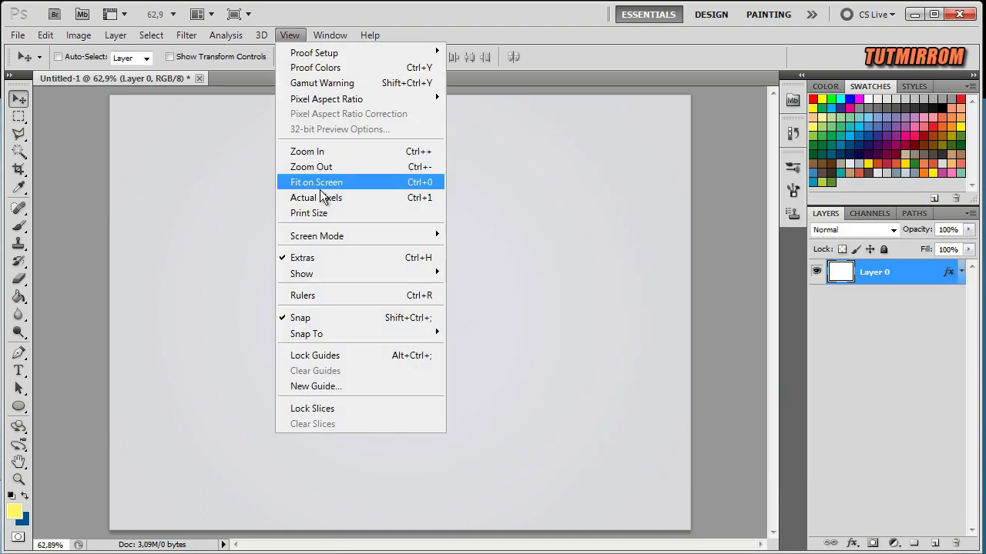
{"action": "left_click", "coordinate": [565, 324]}
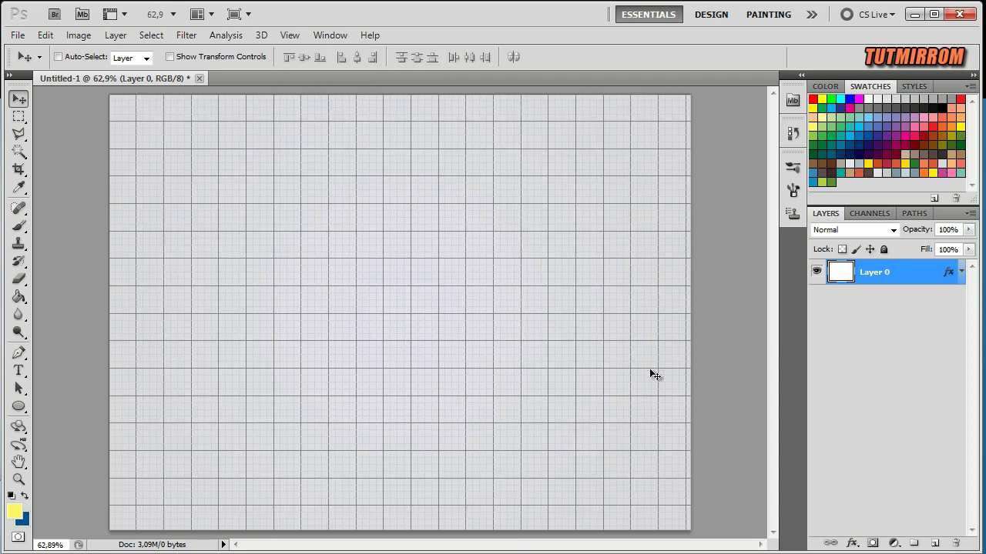
{"action": "left_click", "coordinate": [14, 511]}
{"action": "left_click_drag", "start_coordinate": [303, 231], "coordinate": [295, 288]}
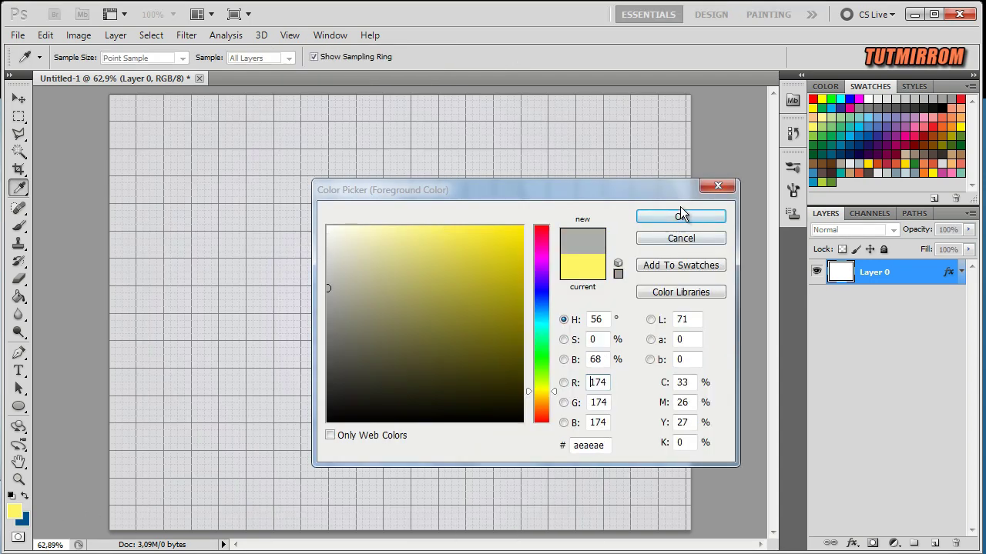
{"action": "left_click", "coordinate": [681, 216]}
Step: Draw a grey circle with the Ellipse Tool as the Shape 1 layer
{"action": "key", "text": "v"}
{"action": "left_click", "coordinate": [30, 404]}
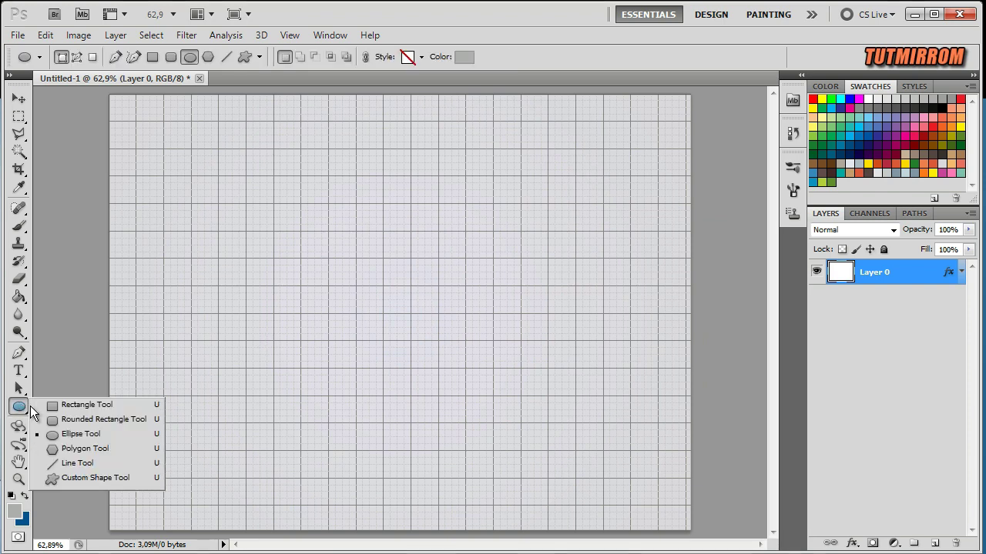
{"action": "left_click", "coordinate": [93, 435]}
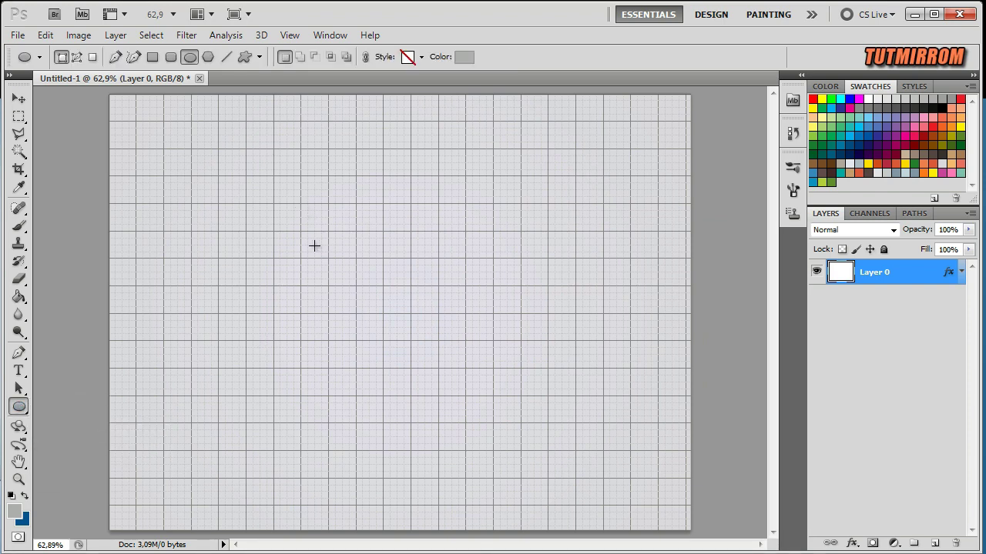
{"action": "left_click_drag", "start_coordinate": [300, 202], "coordinate": [484, 338]}
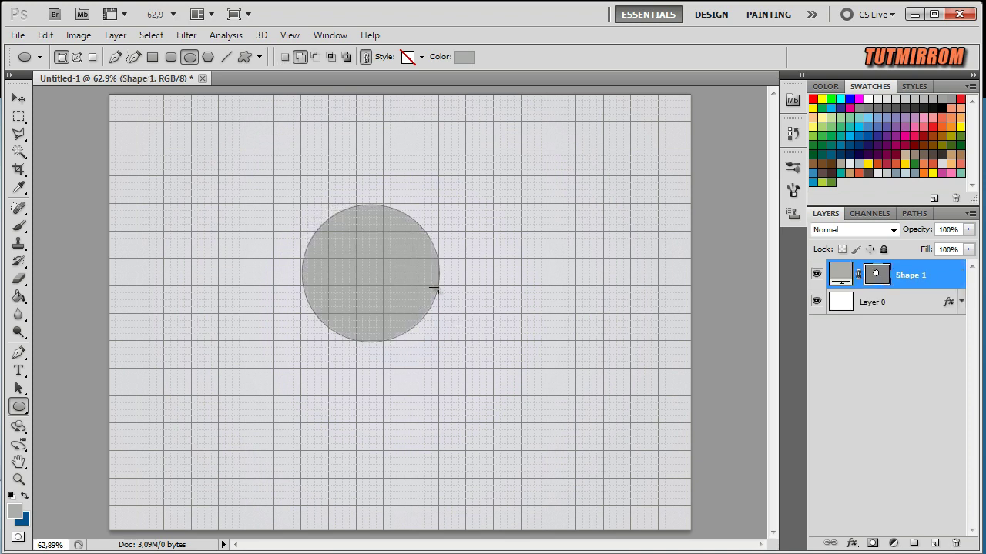
Step: Centre the circle on the canvas, then shift it slightly upward
{"action": "key", "text": "v"}
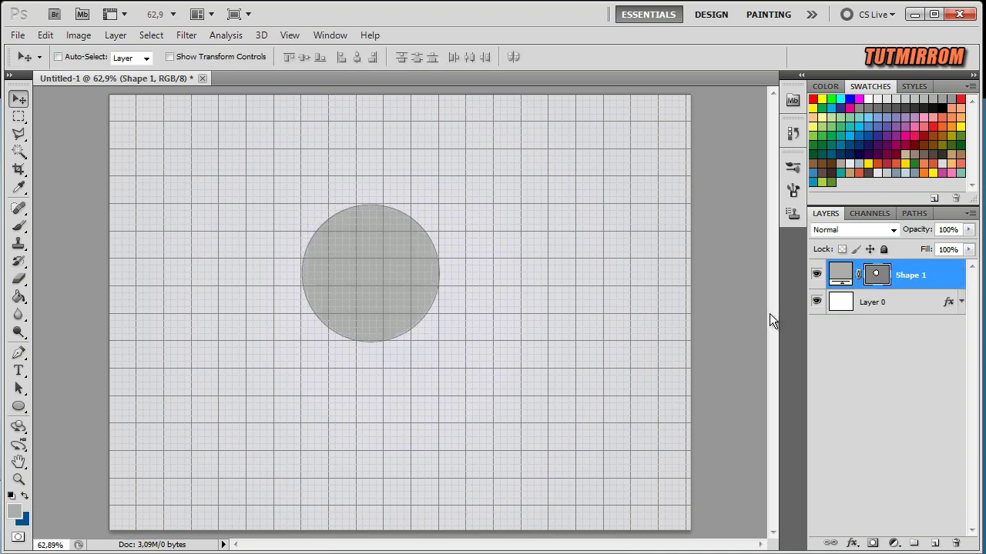
{"action": "left_click", "coordinate": [900, 307], "text": "shift"}
{"action": "left_click", "coordinate": [358, 58]}
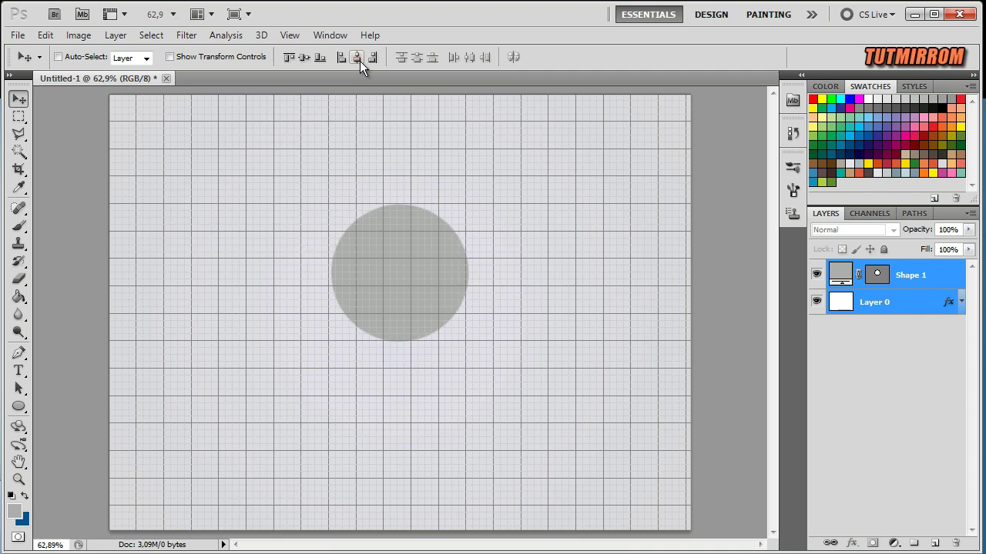
{"action": "left_click", "coordinate": [307, 62]}
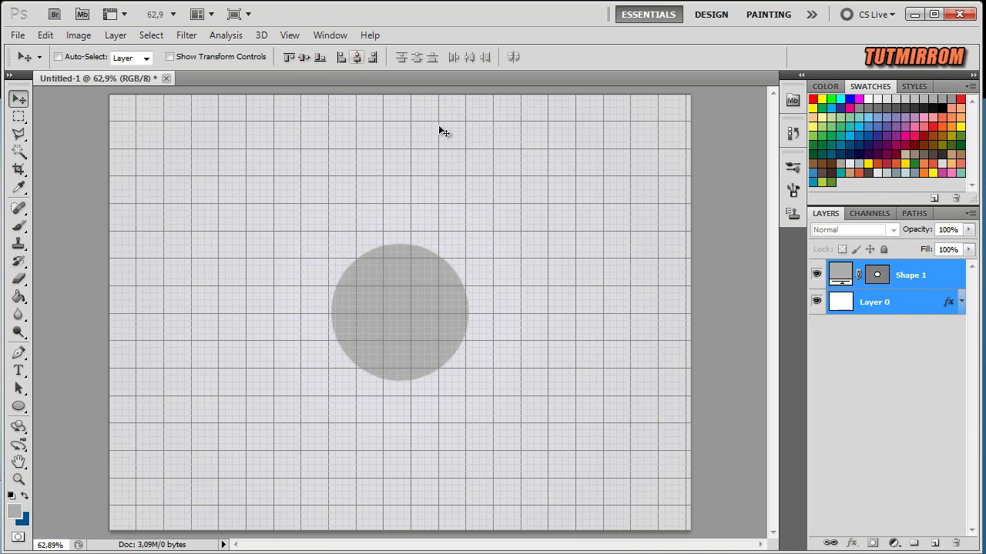
{"action": "left_click", "coordinate": [906, 277]}
{"action": "left_click_drag", "start_coordinate": [400, 295], "coordinate": [397, 255]}
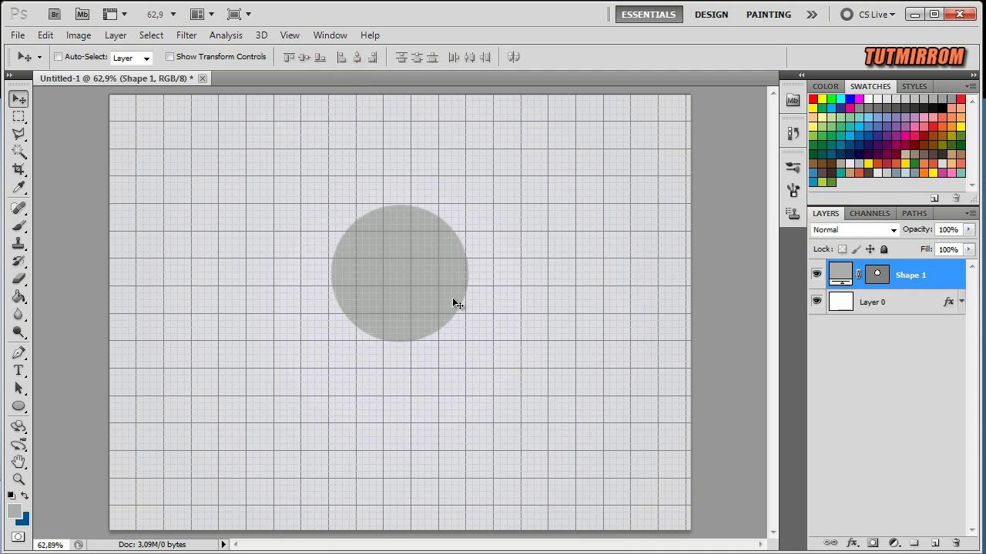
{"action": "key", "text": "shift+Down"}
{"action": "key", "text": "shift+Down"}
{"action": "key", "text": "shift+Down"}
{"action": "key", "text": "shift+Down"}
{"action": "key", "text": "shift+Down"}
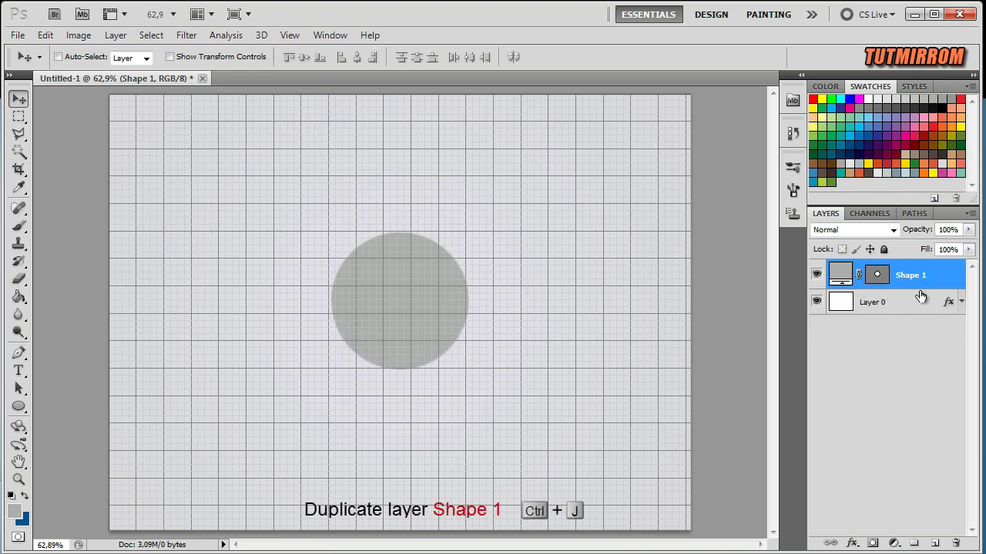
Step: Duplicate the circle twice, creating Shape 1 copy and Shape 1 copy 2
{"action": "key", "text": "ctrl+j"}
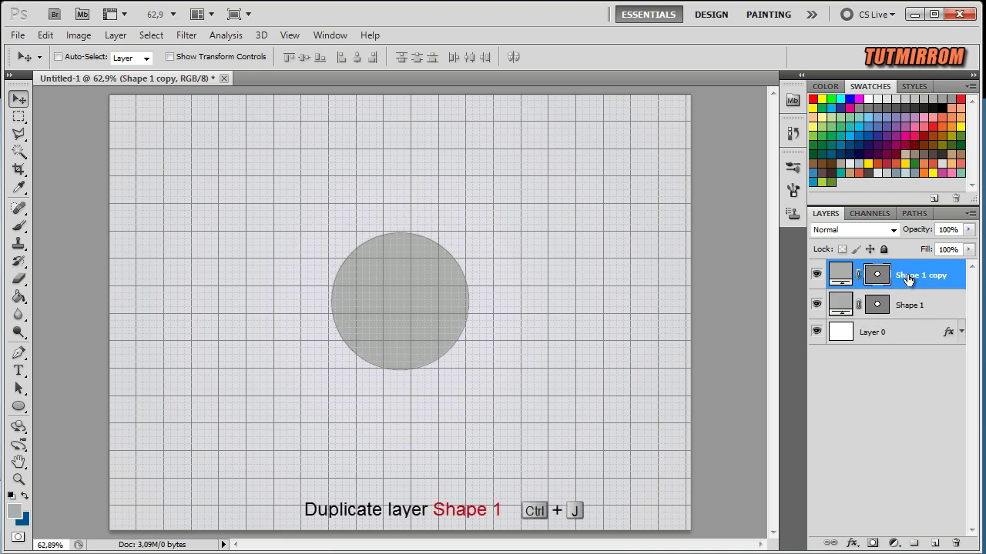
{"action": "key", "text": "ctrl+j"}
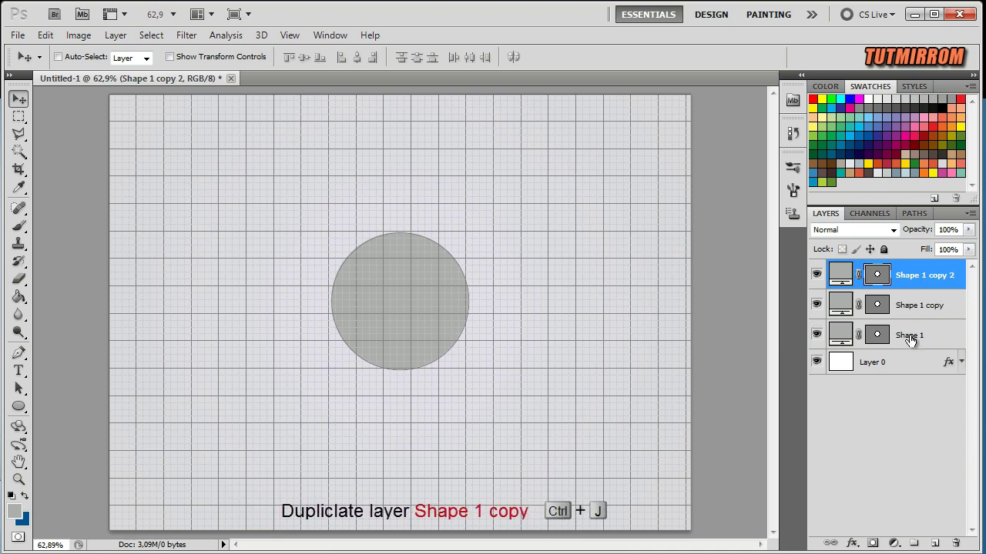
{"action": "left_click", "coordinate": [910, 342]}
{"action": "left_click", "coordinate": [872, 303]}
{"action": "left_click", "coordinate": [872, 276]}
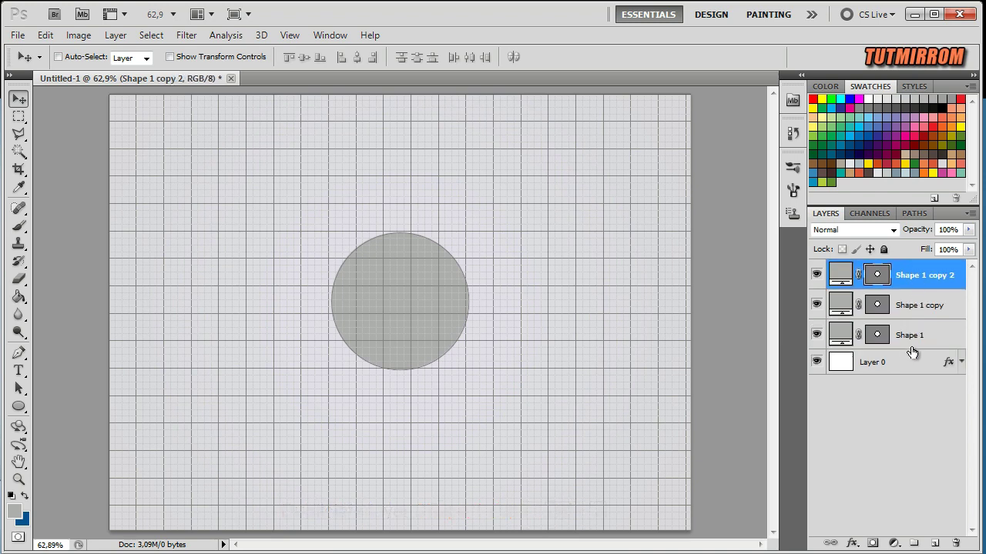
Step: Change the Shape 1 layer's fill to a darker grey
{"action": "left_click", "coordinate": [908, 333]}
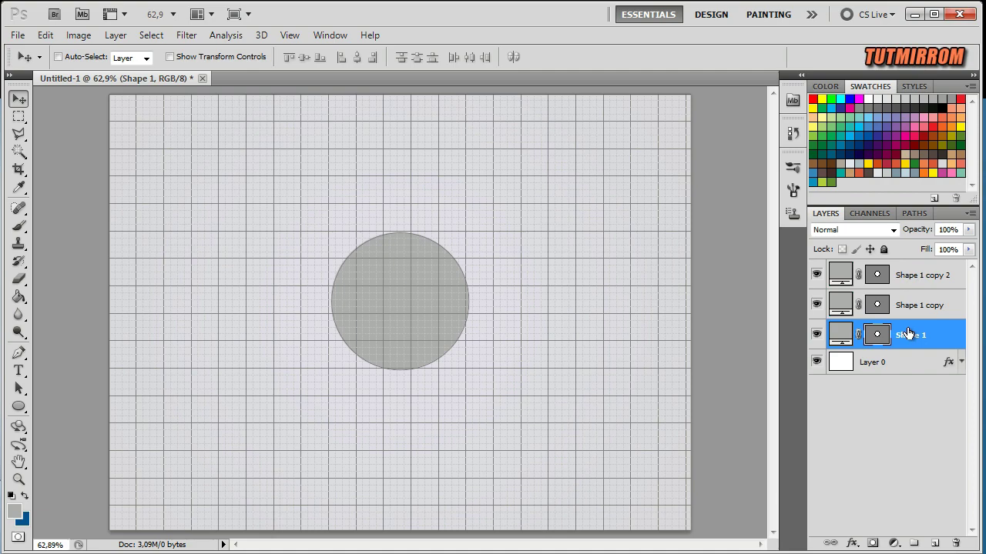
{"action": "double_click", "coordinate": [840, 333]}
{"action": "left_click_drag", "start_coordinate": [321, 254], "coordinate": [313, 338]}
{"action": "left_click", "coordinate": [661, 219]}
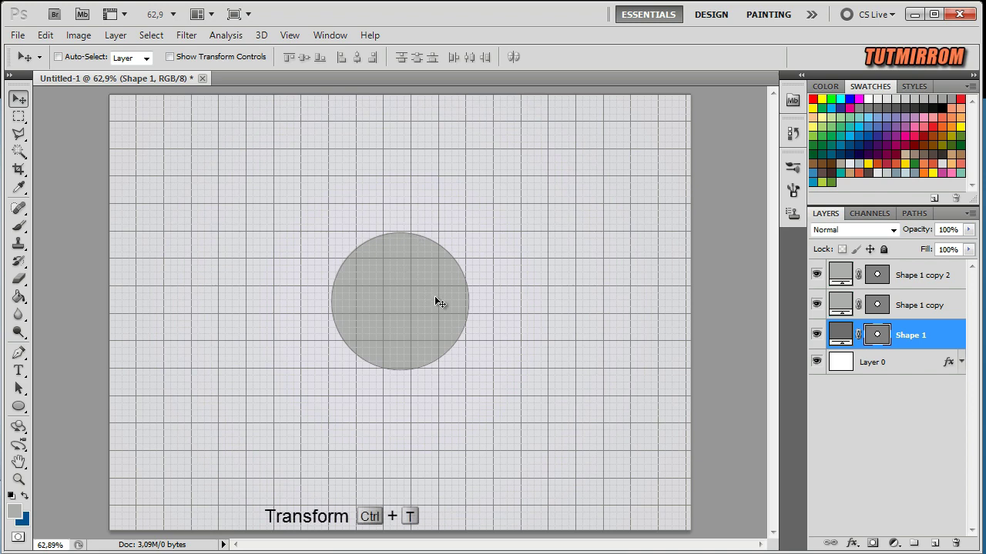
Step: Scale the dark grey Shape 1 circle proportionally to 152%
{"action": "key", "text": "ctrl+t"}
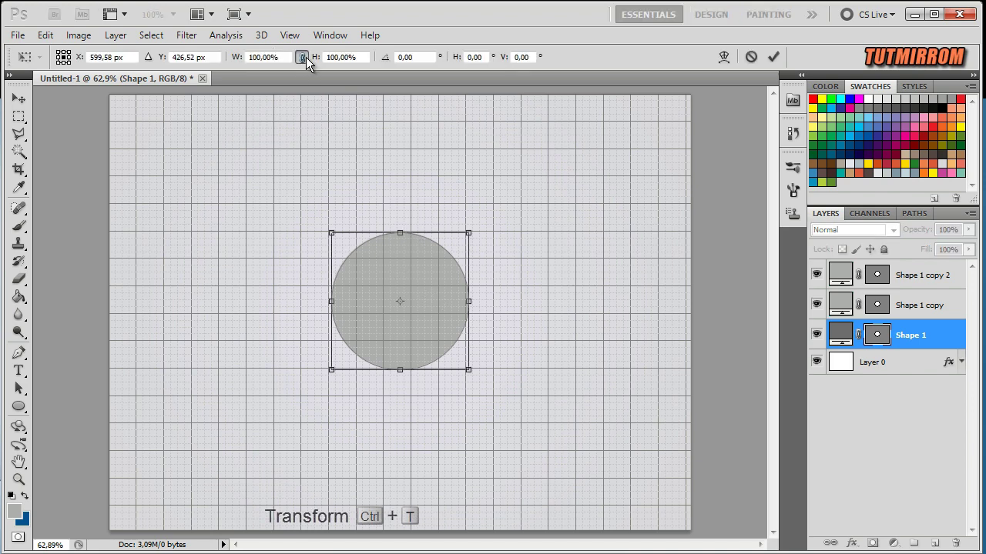
{"action": "left_click", "coordinate": [301, 57]}
{"action": "left_click_drag", "start_coordinate": [236, 61], "coordinate": [278, 69]}
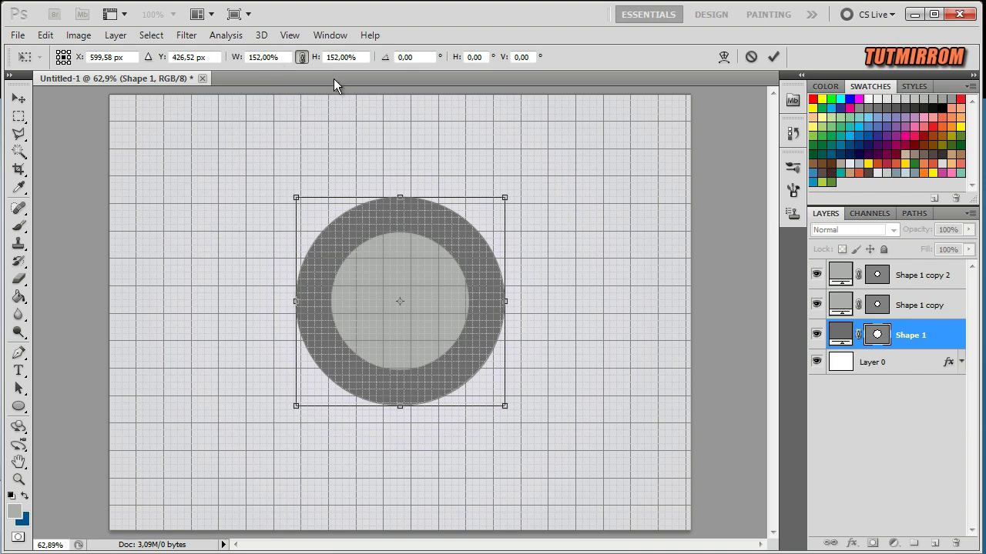
{"action": "left_click", "coordinate": [772, 56]}
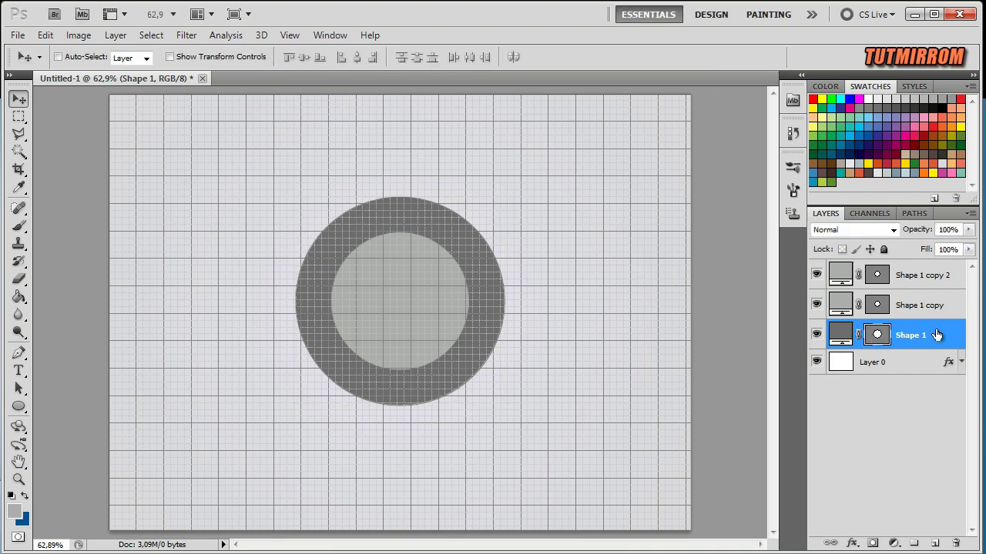
Step: Move Shape 1 copy below Shape 1 and give it a light grey fill
{"action": "left_click", "coordinate": [909, 307]}
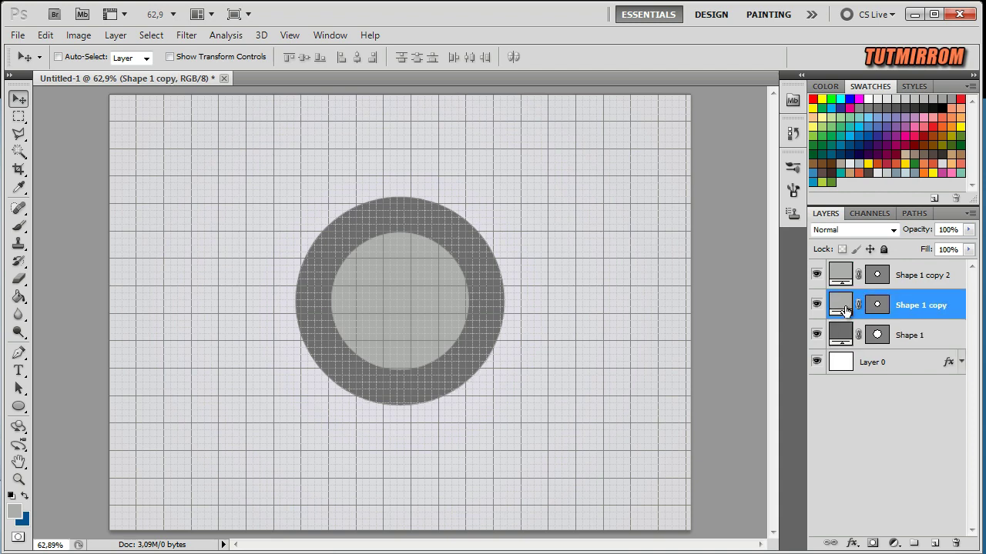
{"action": "left_click", "coordinate": [916, 337]}
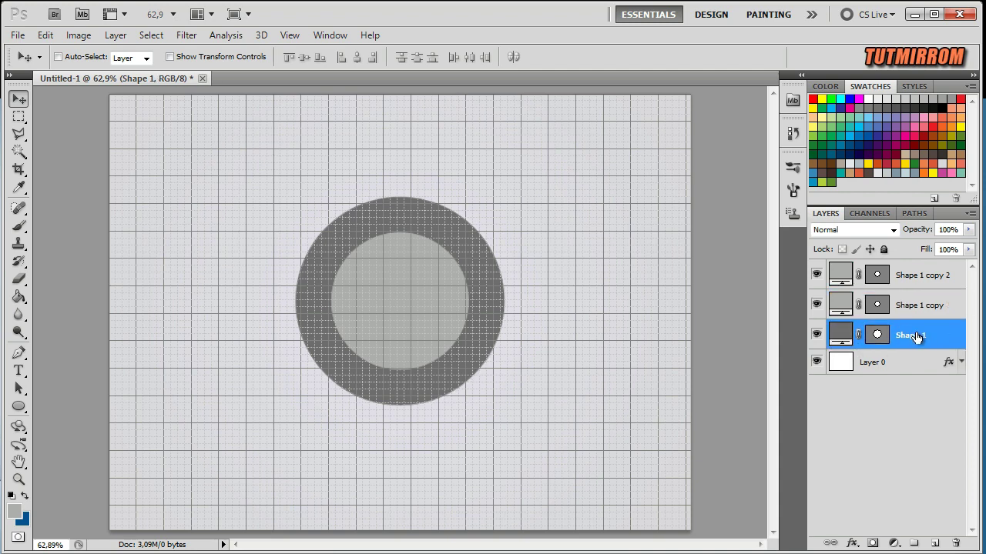
{"action": "left_click", "coordinate": [914, 314]}
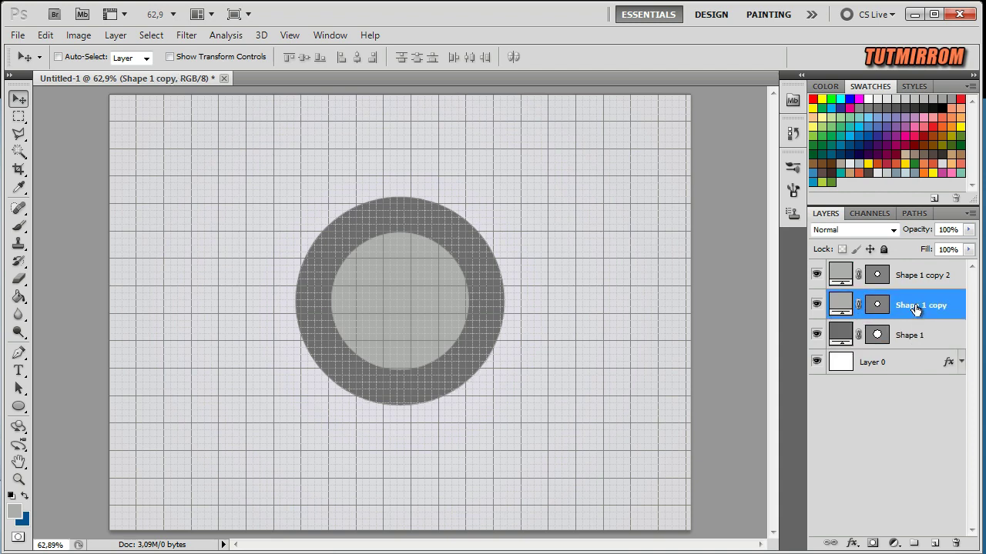
{"action": "left_click_drag", "start_coordinate": [916, 309], "coordinate": [914, 350]}
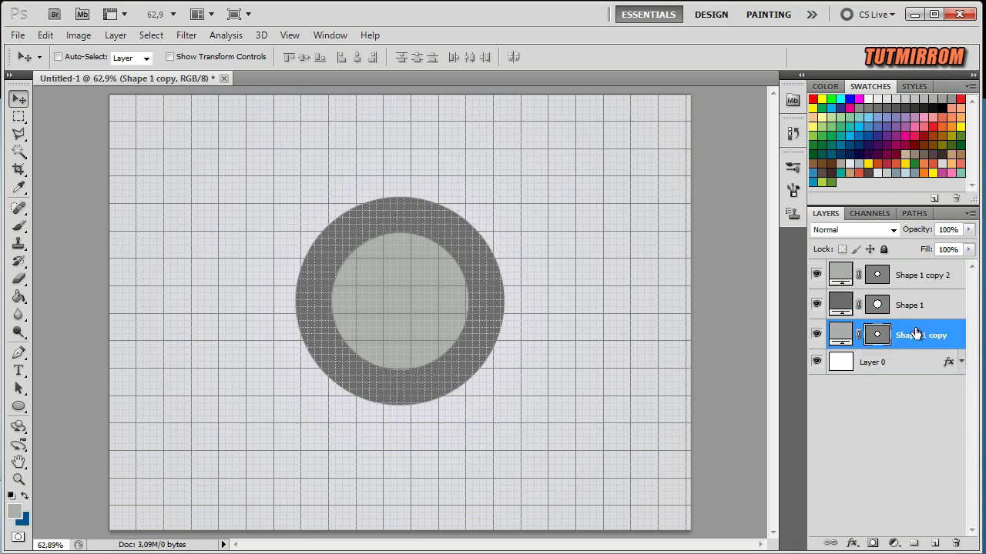
{"action": "double_click", "coordinate": [841, 336]}
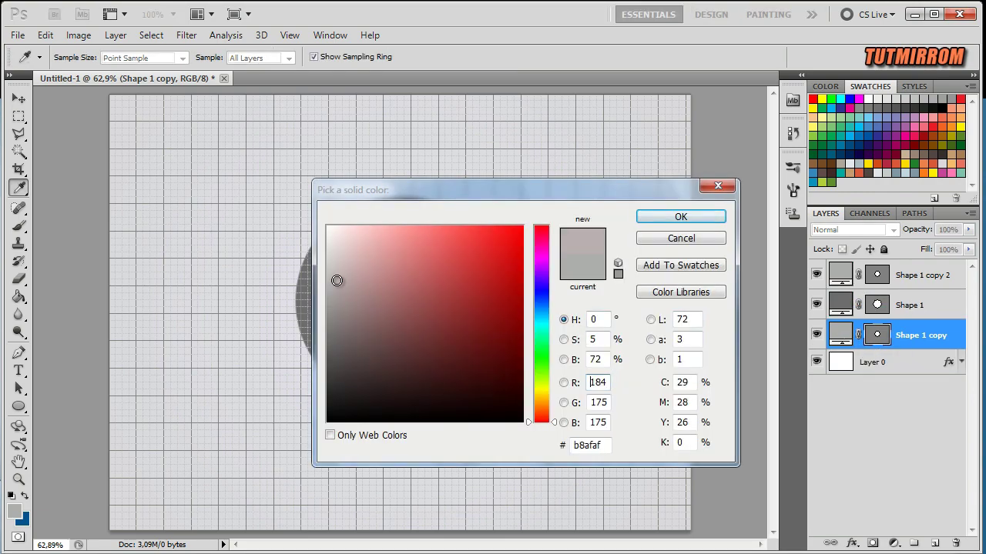
{"action": "left_click_drag", "start_coordinate": [336, 280], "coordinate": [321, 264]}
{"action": "left_click", "coordinate": [653, 218]}
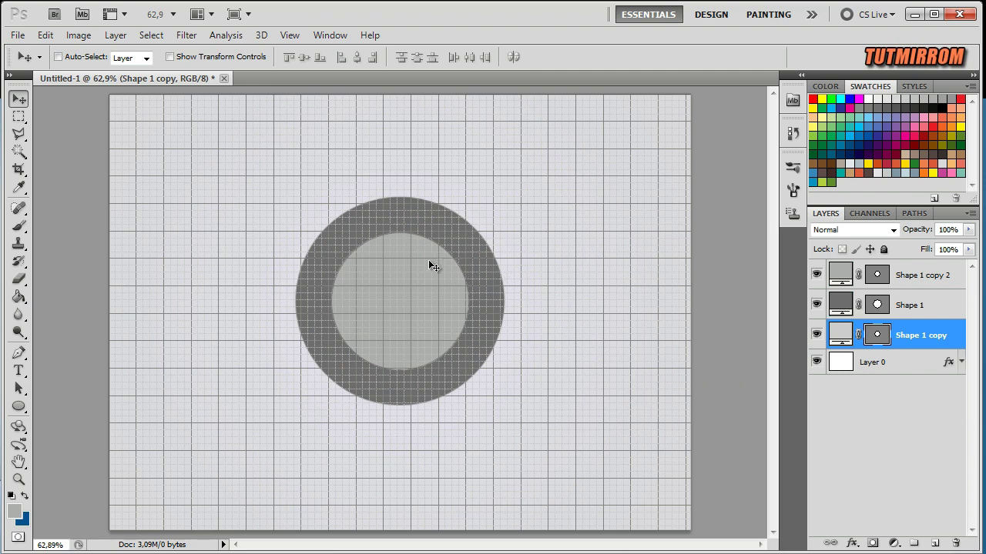
Step: Scale Shape 1 copy to 170% to form the pale outer ring
{"action": "key", "text": "ctrl+t"}
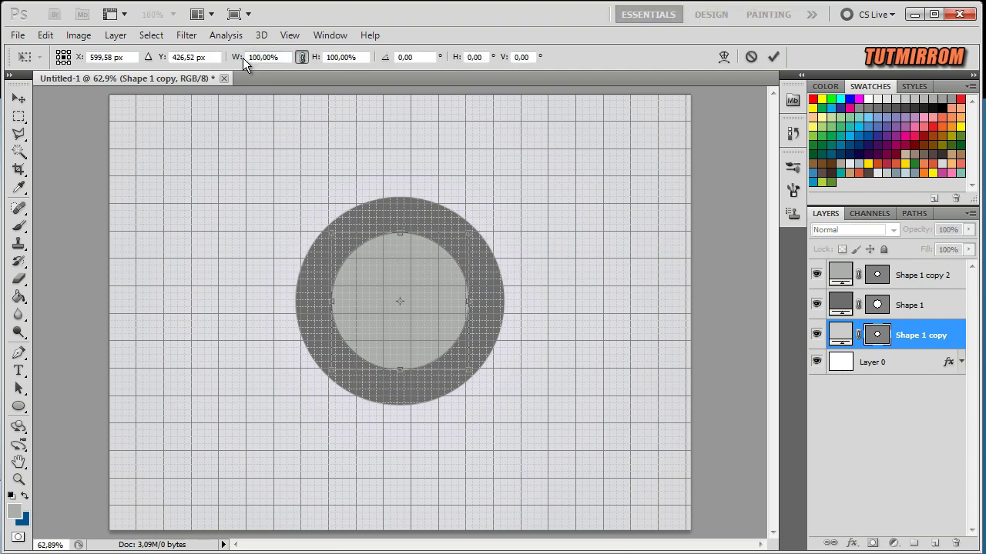
{"action": "left_click_drag", "start_coordinate": [242, 58], "coordinate": [291, 81]}
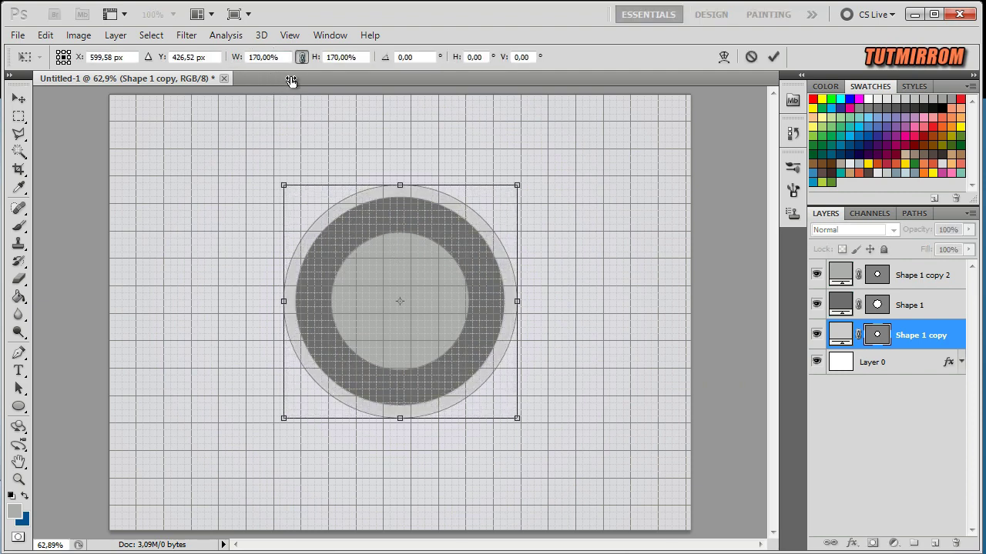
{"action": "left_click", "coordinate": [773, 57]}
{"action": "left_click", "coordinate": [874, 336]}
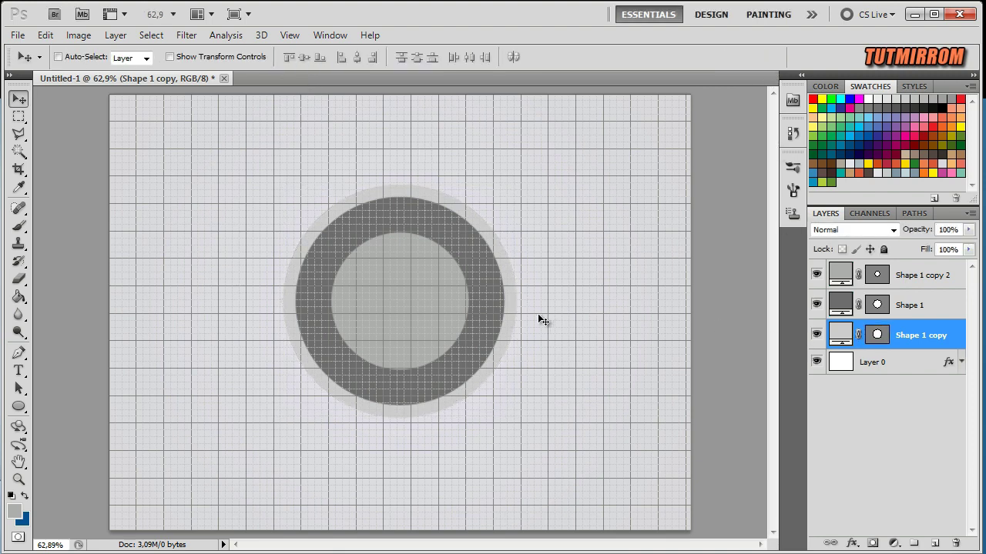
{"action": "left_click", "coordinate": [923, 284]}
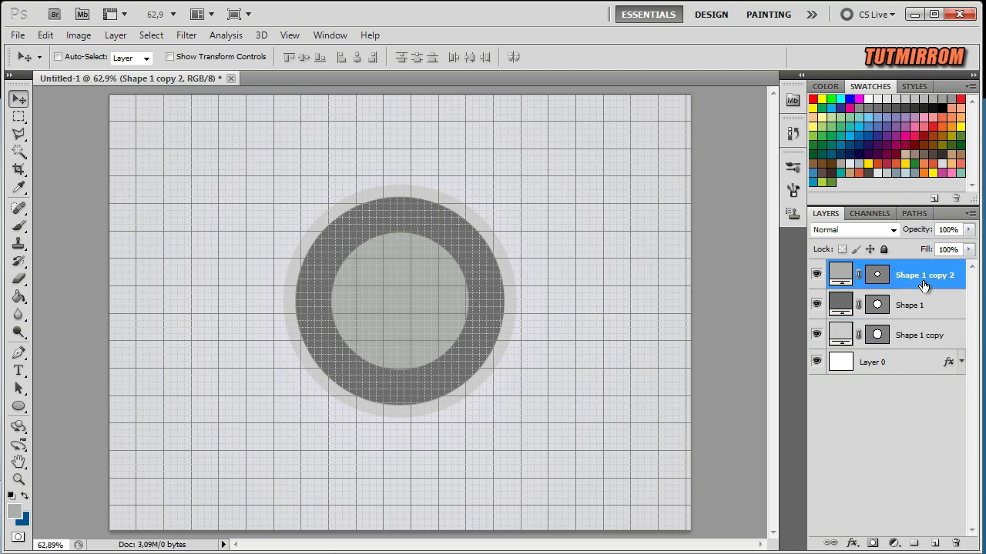
{"action": "left_click", "coordinate": [907, 335]}
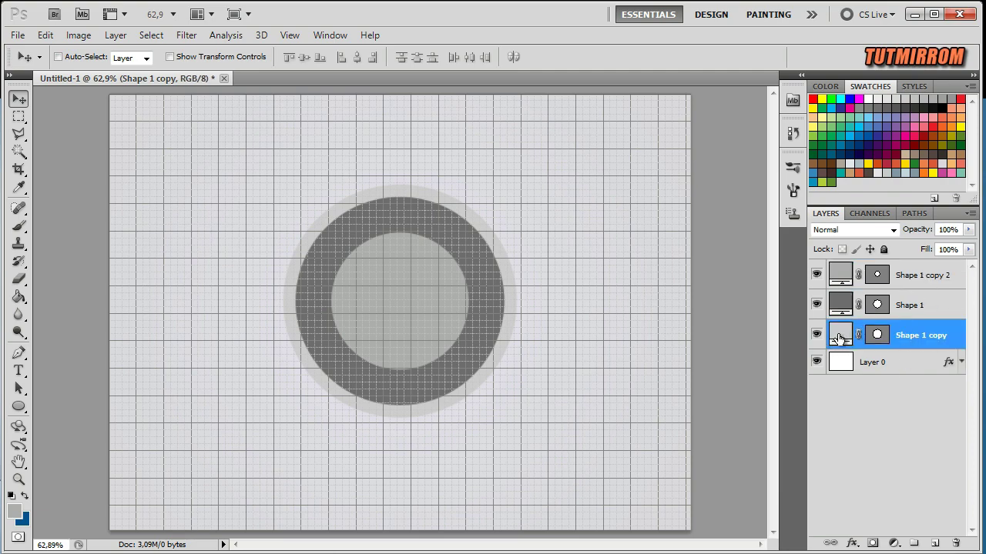
Step: Set the Shape 1 copy ring's fill to hex afa99b
{"action": "double_click", "coordinate": [840, 338]}
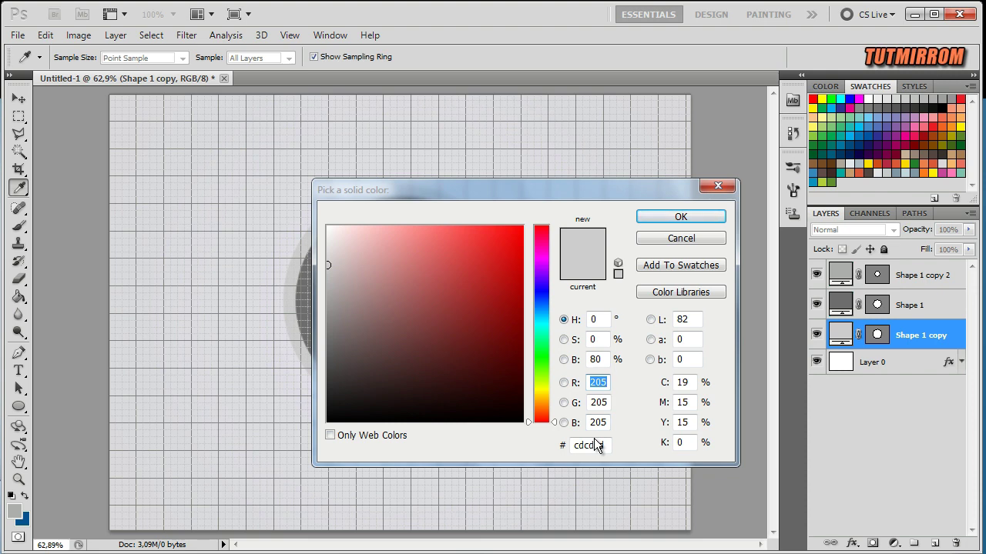
{"action": "type", "text": "99"}
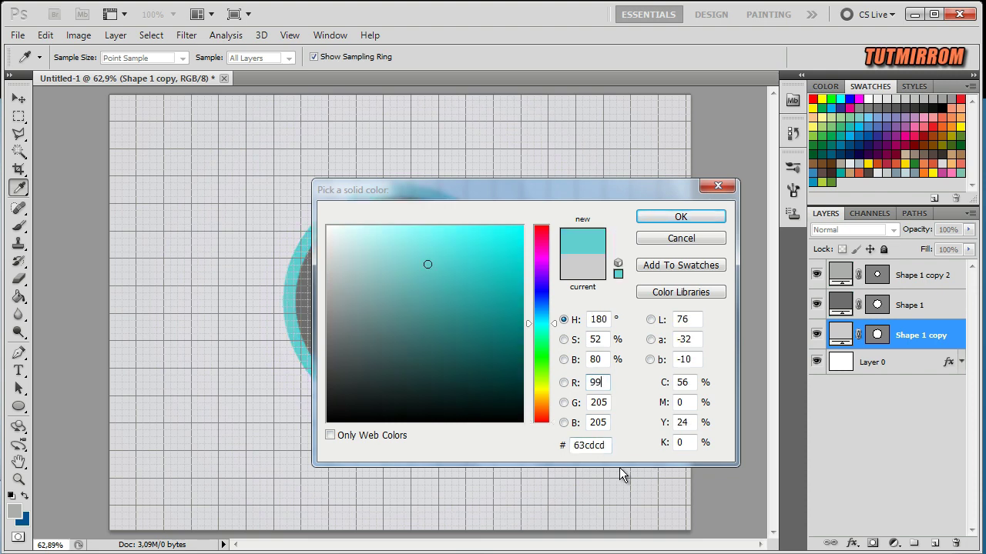
{"action": "left_click", "coordinate": [603, 449]}
{"action": "type", "text": "a"}
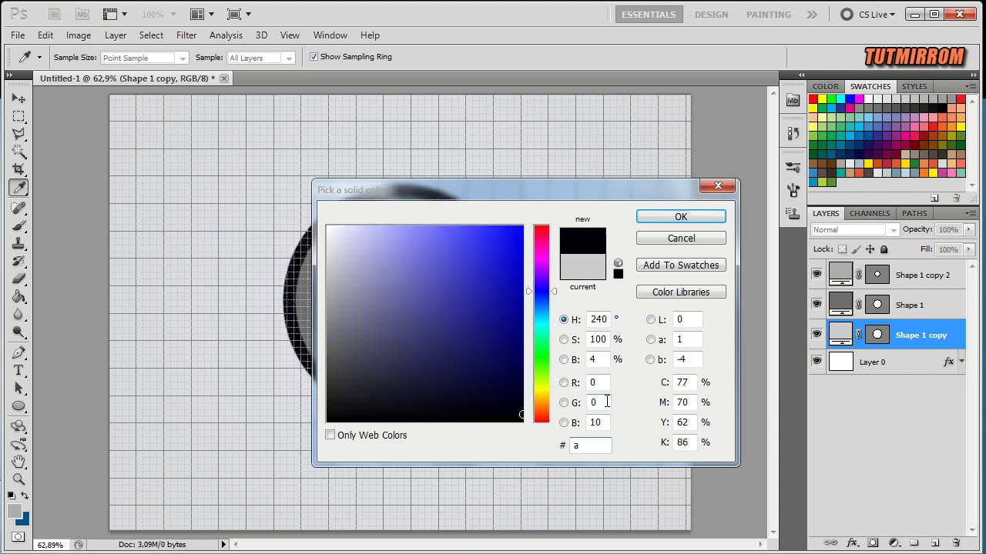
{"action": "type", "text": "fa"}
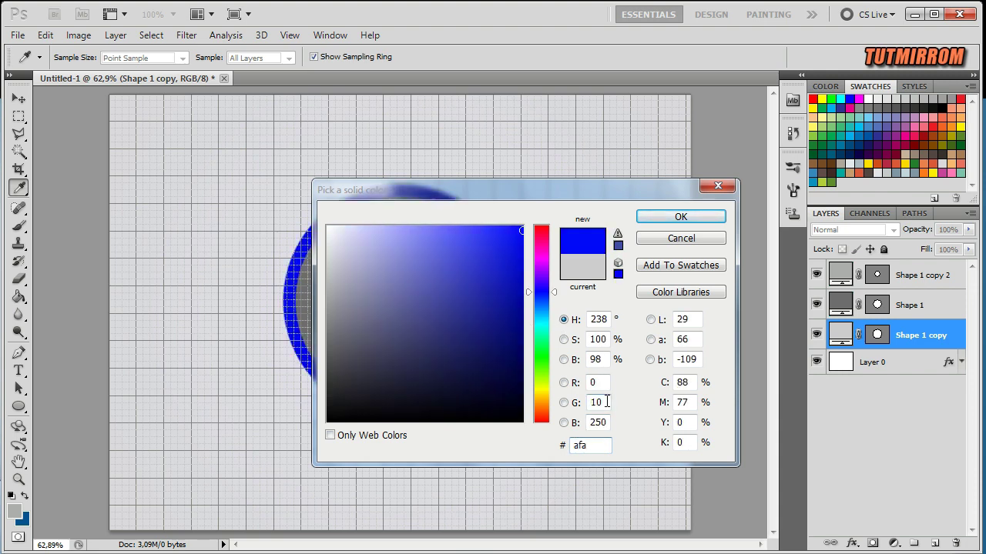
{"action": "type", "text": "99b"}
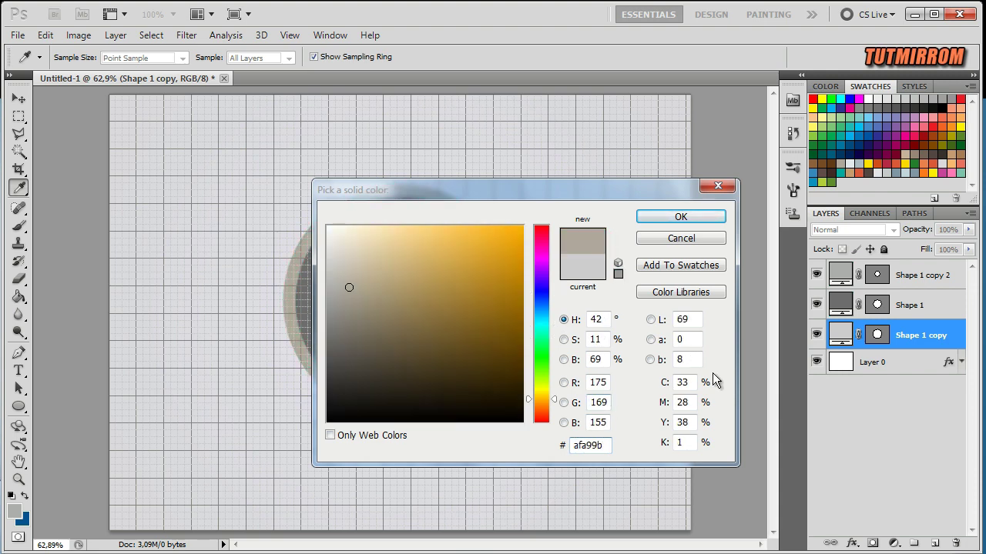
{"action": "left_click", "coordinate": [681, 217]}
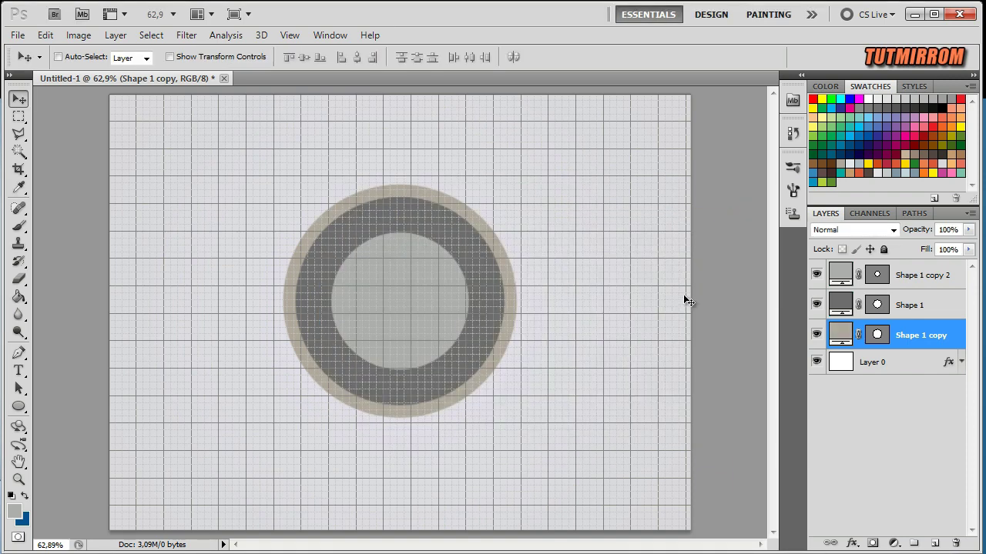
{"action": "double_click", "coordinate": [839, 334]}
{"action": "left_click", "coordinate": [680, 217]}
Step: Rasterize the Shape 1 copy and Shape 1 layers
{"action": "right_click", "coordinate": [951, 333]}
{"action": "left_click", "coordinate": [868, 466]}
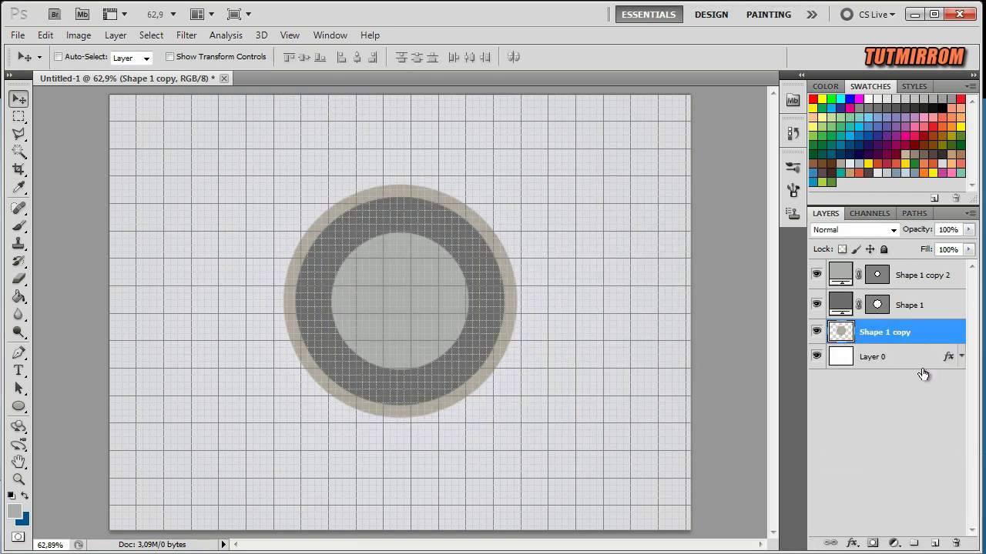
{"action": "left_click", "coordinate": [911, 307]}
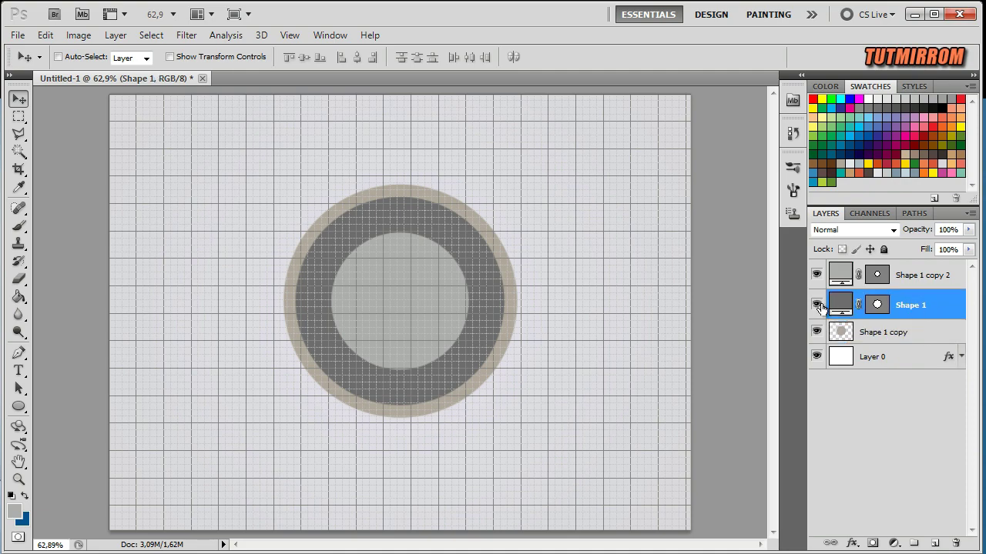
{"action": "right_click", "coordinate": [929, 306]}
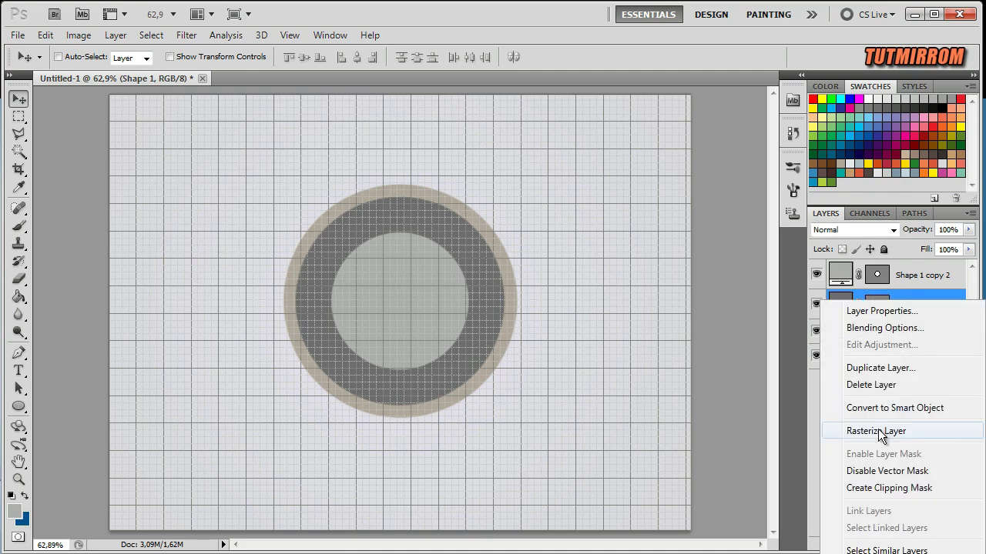
{"action": "left_click", "coordinate": [878, 429]}
Step: Load Shape 1 copy 2 as a selection and delete that circle from Shape 1
{"action": "left_click", "coordinate": [920, 283]}
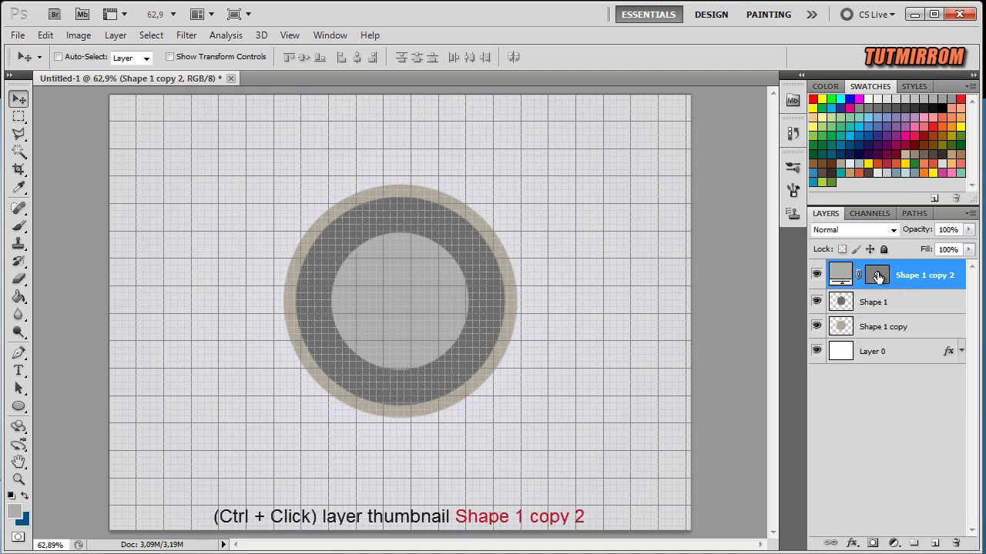
{"action": "left_click", "coordinate": [877, 275], "text": "ctrl"}
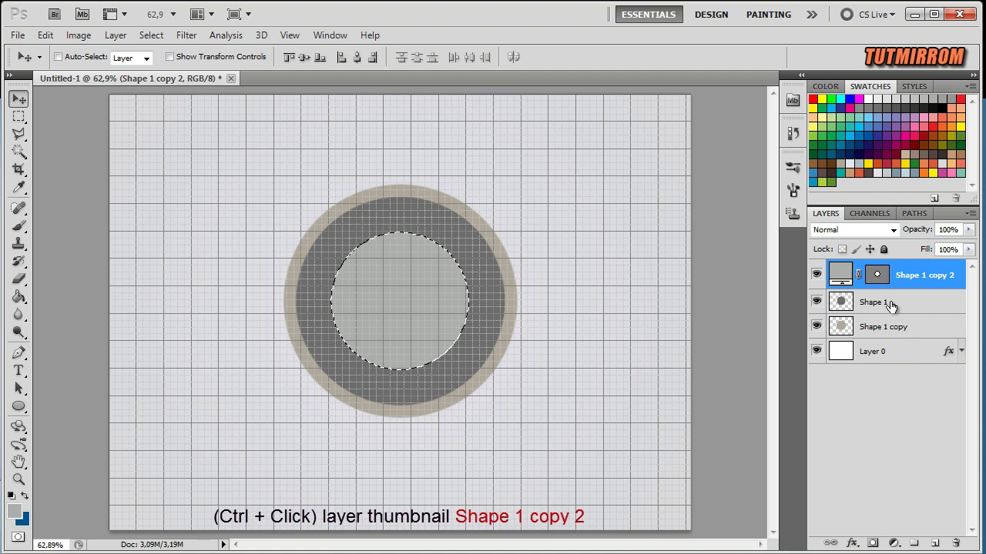
{"action": "left_click", "coordinate": [891, 307]}
{"action": "key", "text": "Delete"}
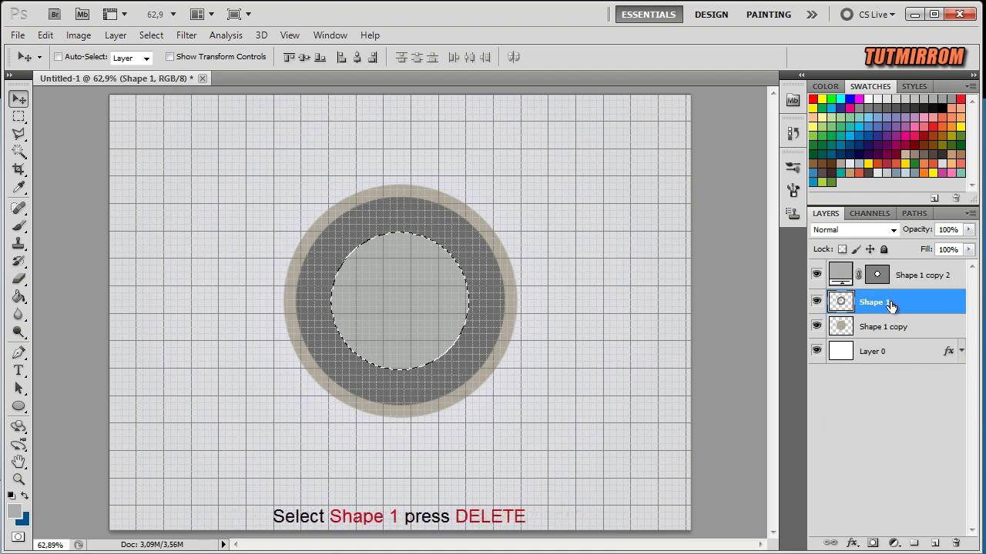
{"action": "key", "text": "ctrl+d"}
Step: Set Shape 1 copy 2's fill to 0%
{"action": "left_click", "coordinate": [904, 281]}
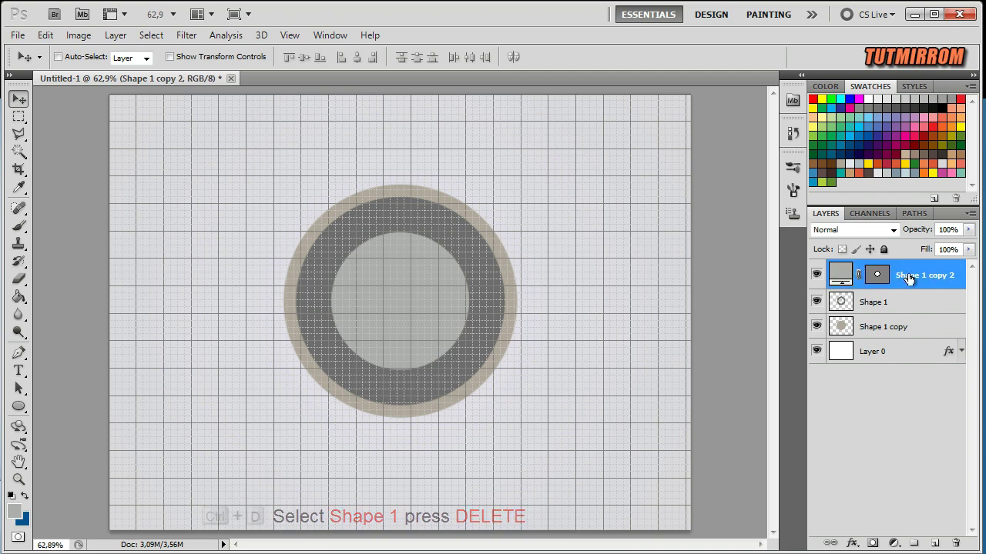
{"action": "key", "text": "ctrl+d"}
{"action": "left_click_drag", "start_coordinate": [928, 248], "coordinate": [862, 256]}
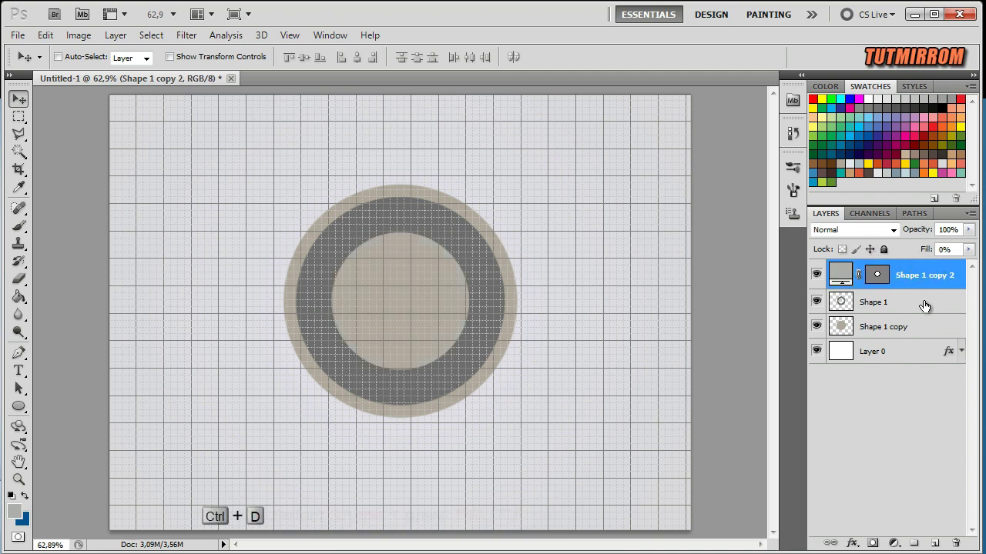
{"action": "left_click", "coordinate": [874, 276], "text": "ctrl"}
Step: Clear the inner circle area from Shape 1 copy as well
{"action": "left_click", "coordinate": [886, 329]}
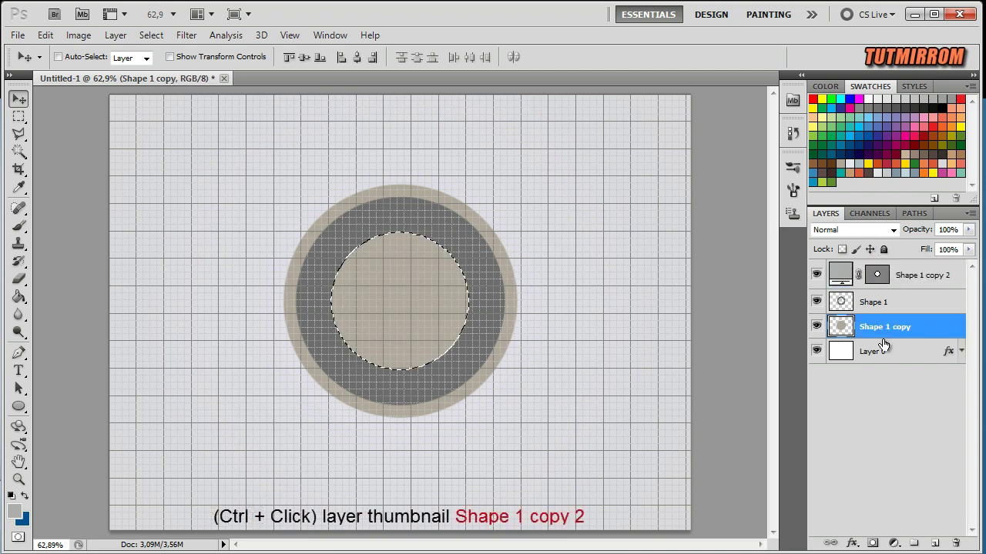
{"action": "key", "text": "Delete"}
{"action": "key", "text": "ctrl+d"}
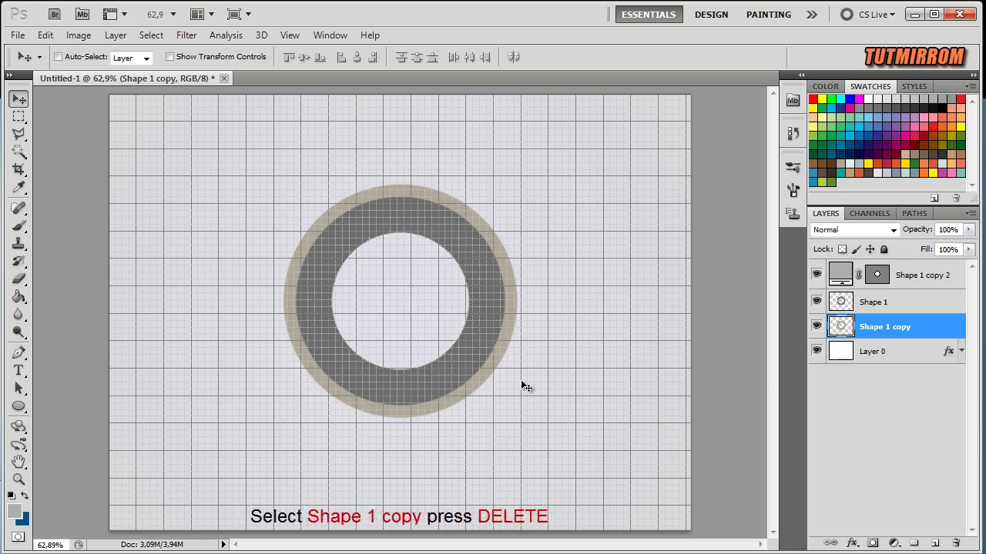
{"action": "left_click", "coordinate": [921, 274]}
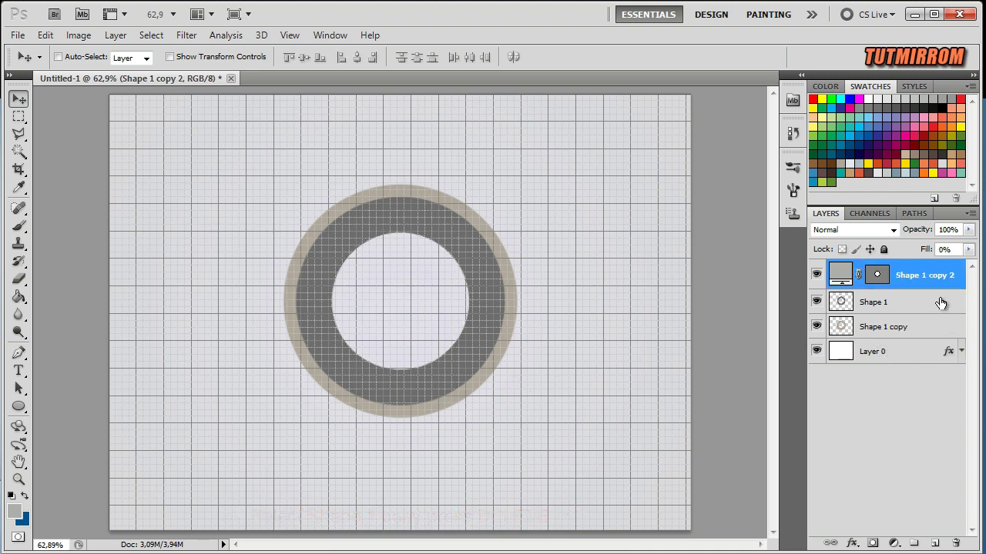
Step: Draw a four-sided polygon diamond and move it onto the top of the ring
{"action": "left_click", "coordinate": [27, 405]}
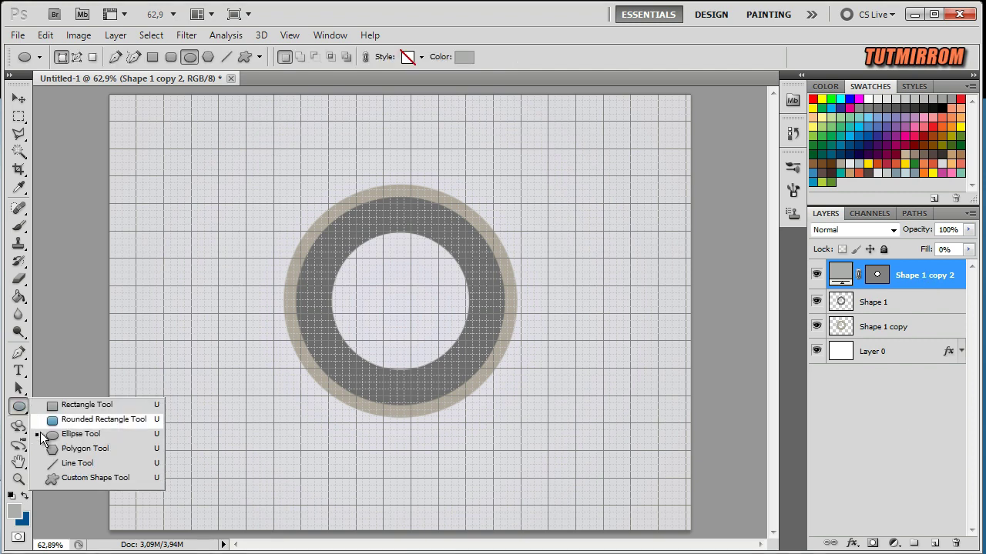
{"action": "left_click", "coordinate": [91, 449]}
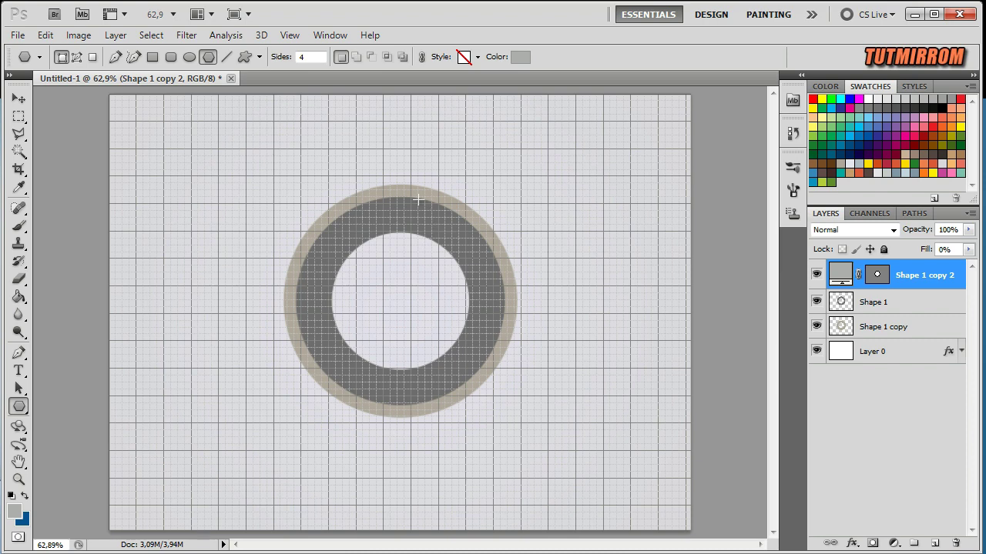
{"action": "left_click_drag", "start_coordinate": [398, 177], "coordinate": [397, 130]}
{"action": "key", "text": "v"}
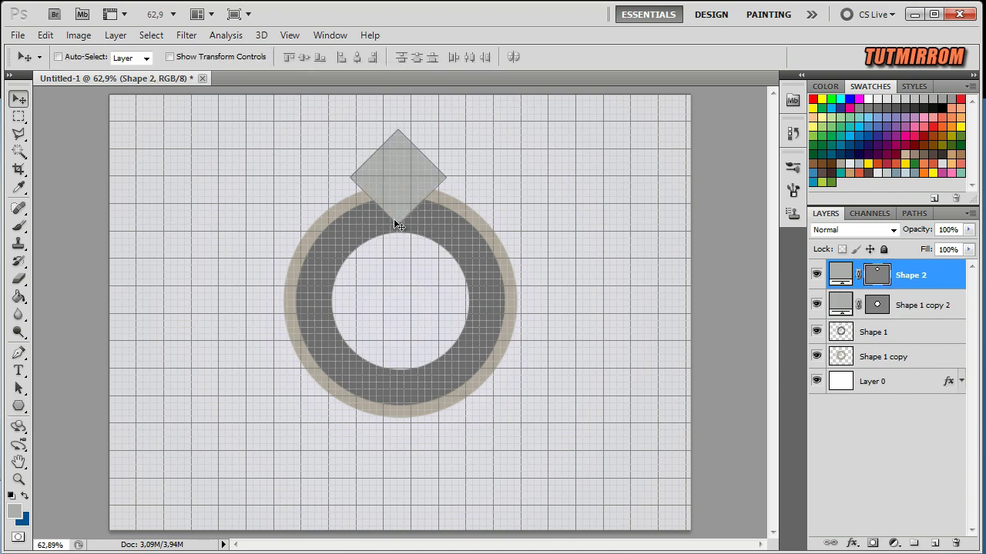
{"action": "left_click_drag", "start_coordinate": [393, 171], "coordinate": [401, 223]}
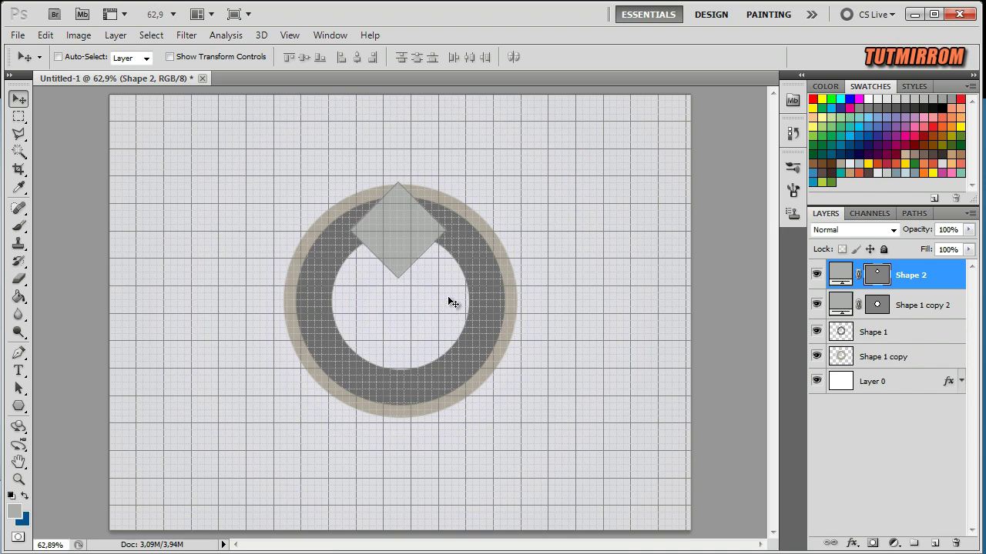
Step: Scale the diamond to 86% and nudge it into position on the ring
{"action": "key", "text": "ctrl+t"}
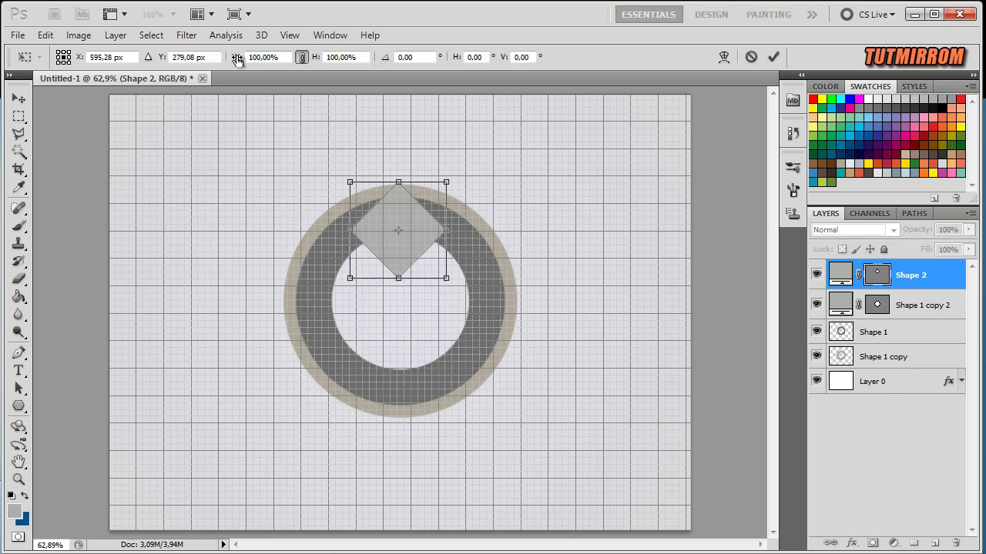
{"action": "left_click", "coordinate": [237, 60]}
{"action": "type", "text": "92"}
{"action": "key", "text": "Return"}
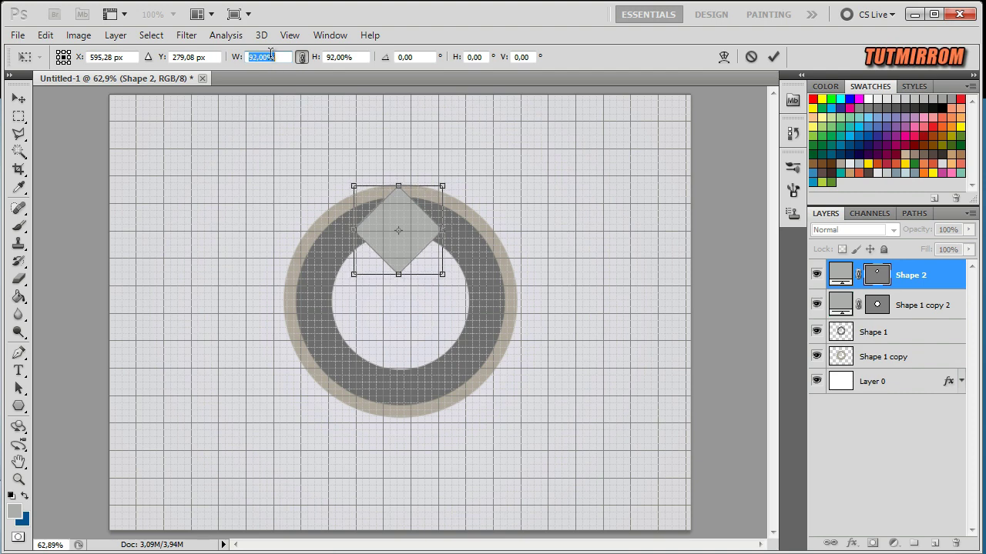
{"action": "type", "text": "86"}
{"action": "key", "text": "Return"}
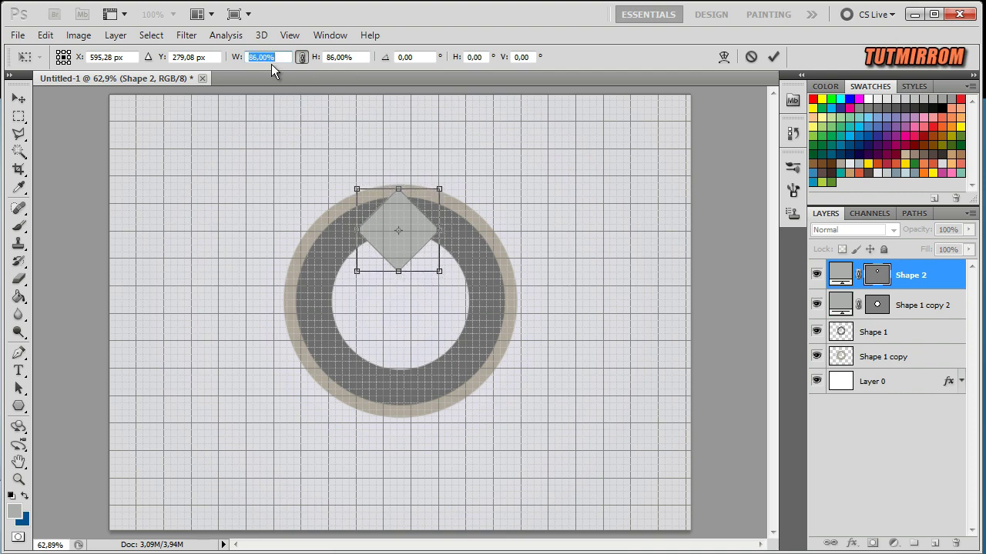
{"action": "left_click", "coordinate": [773, 56]}
{"action": "key", "text": "Up"}
{"action": "key", "text": "Up"}
{"action": "key", "text": "Up"}
{"action": "key", "text": "Up"}
{"action": "key", "text": "Up"}
{"action": "key", "text": "Up"}
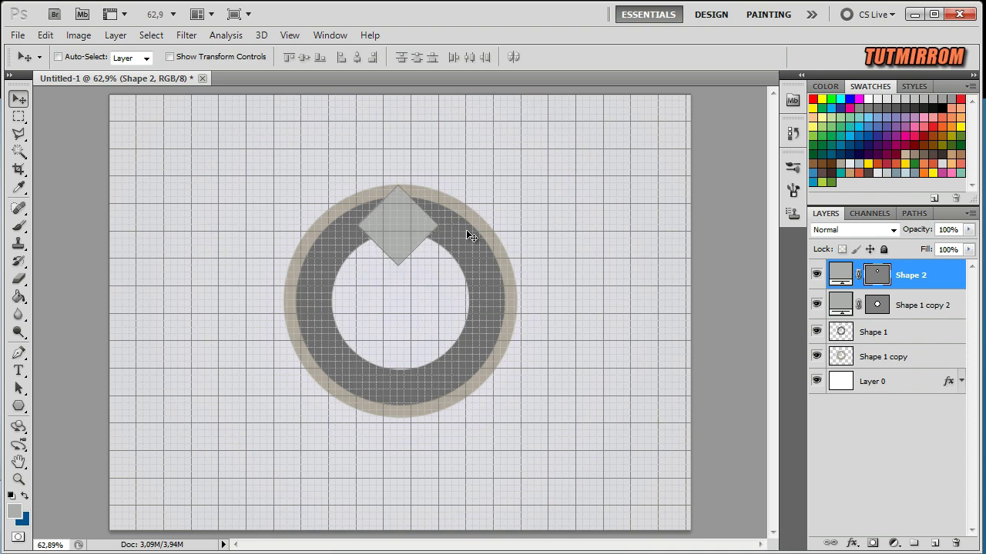
{"action": "key", "text": "Up"}
{"action": "key", "text": "Up"}
{"action": "key", "text": "Up"}
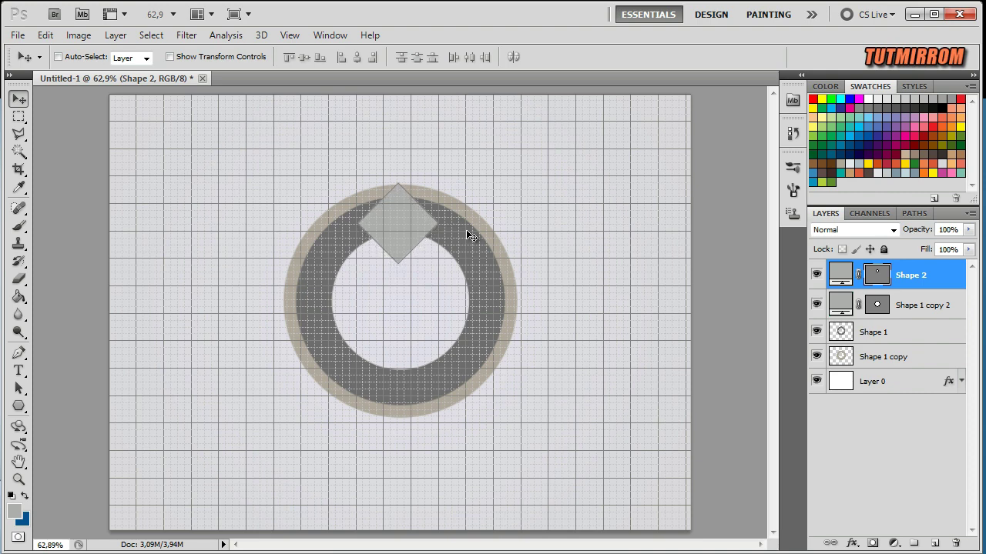
{"action": "key", "text": "Down"}
Step: Duplicate the diamond and make the original Shape 2 fill white
{"action": "key", "text": "ctrl+j"}
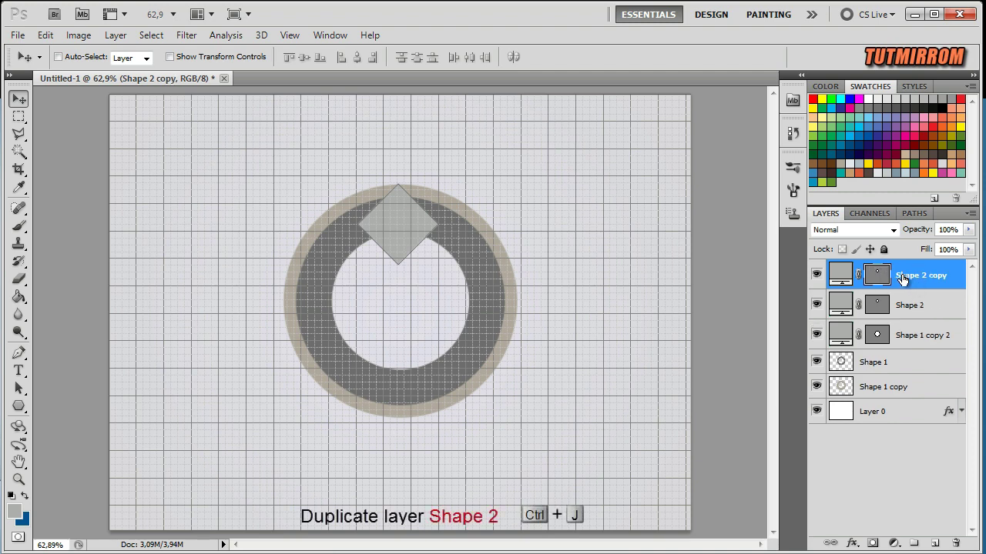
{"action": "left_click", "coordinate": [908, 307]}
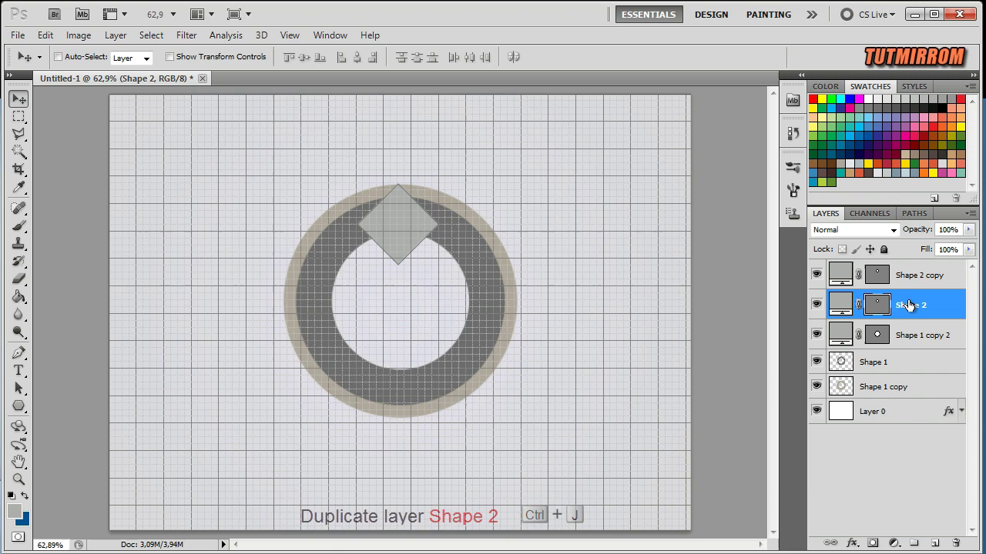
{"action": "double_click", "coordinate": [840, 304]}
{"action": "left_click", "coordinate": [327, 226]}
{"action": "left_click", "coordinate": [676, 218]}
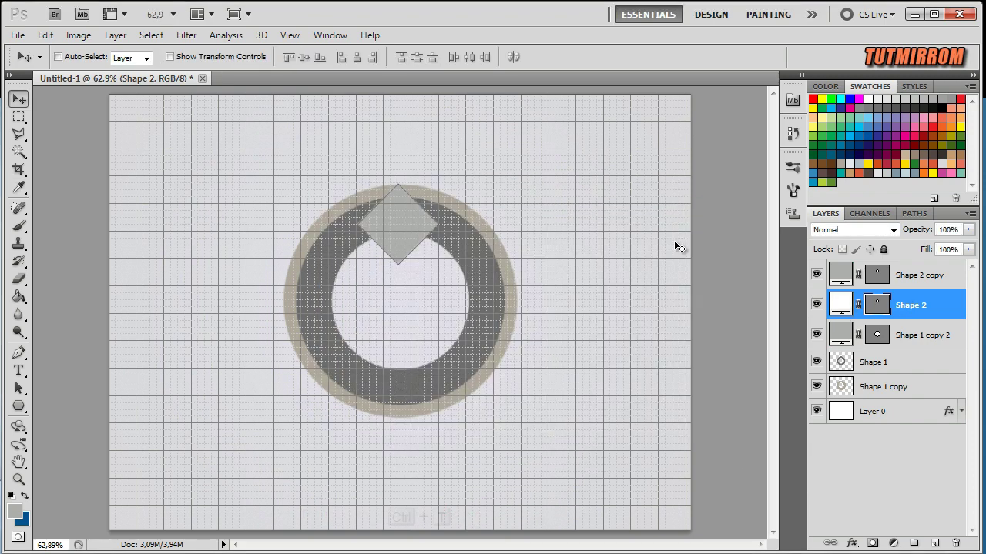
Step: Scale the white Shape 2 diamond proportionally to 134%
{"action": "key", "text": "ctrl+t"}
{"action": "left_click", "coordinate": [299, 58]}
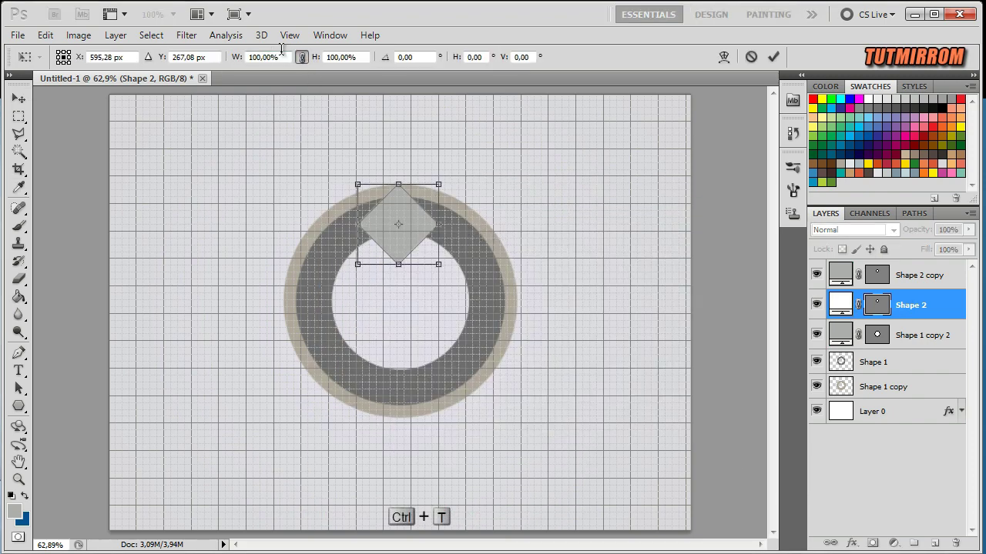
{"action": "double_click", "coordinate": [272, 57]}
{"action": "type", "text": "115"}
{"action": "key", "text": "Return"}
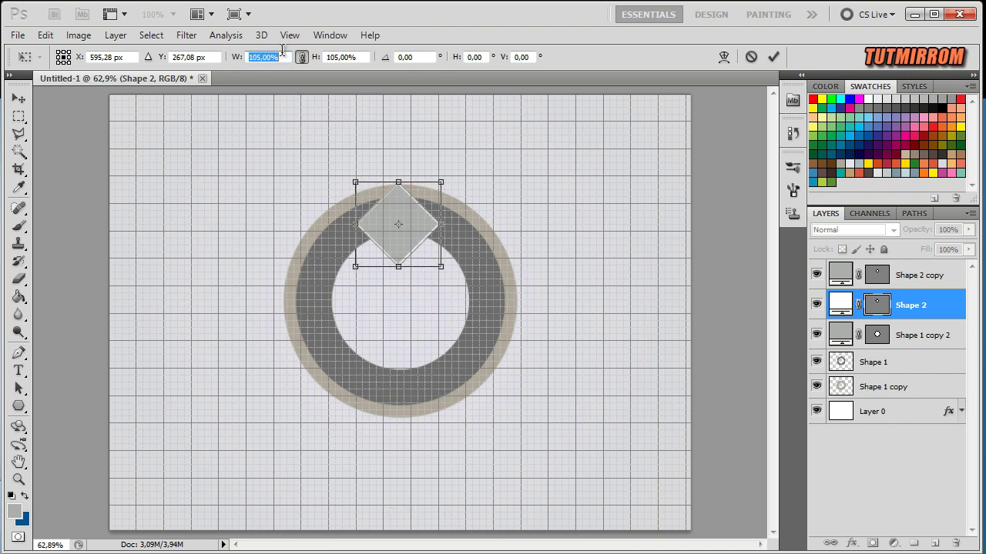
{"action": "key", "text": "Up"}
{"action": "key", "text": "Up"}
{"action": "key", "text": "Up"}
{"action": "key", "text": "Up"}
{"action": "key", "text": "Up"}
{"action": "key", "text": "Up"}
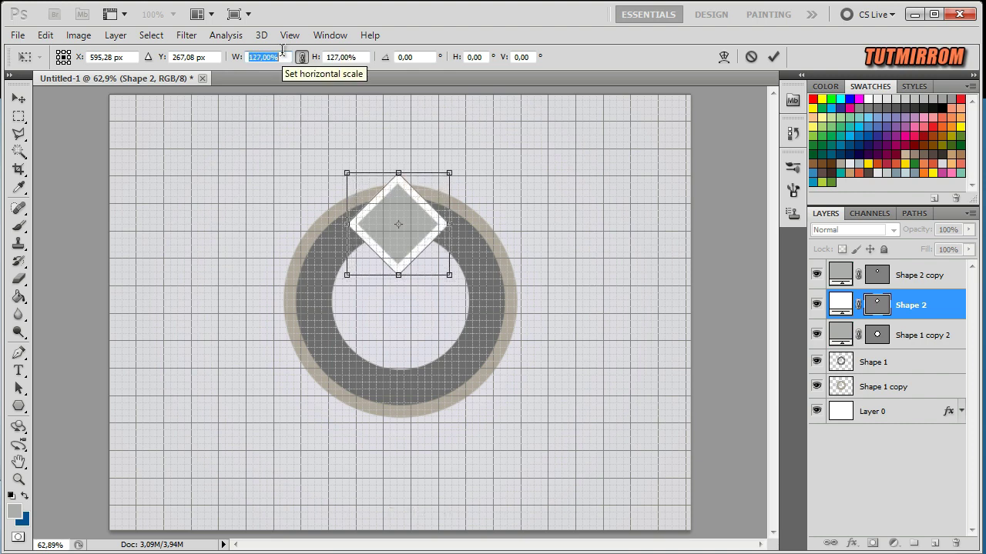
{"action": "key", "text": "Up"}
{"action": "key", "text": "Up"}
{"action": "key", "text": "Up"}
{"action": "key", "text": "Up"}
{"action": "key", "text": "Up"}
{"action": "key", "text": "Up"}
{"action": "key", "text": "Up"}
{"action": "key", "text": "Up"}
{"action": "key", "text": "Up"}
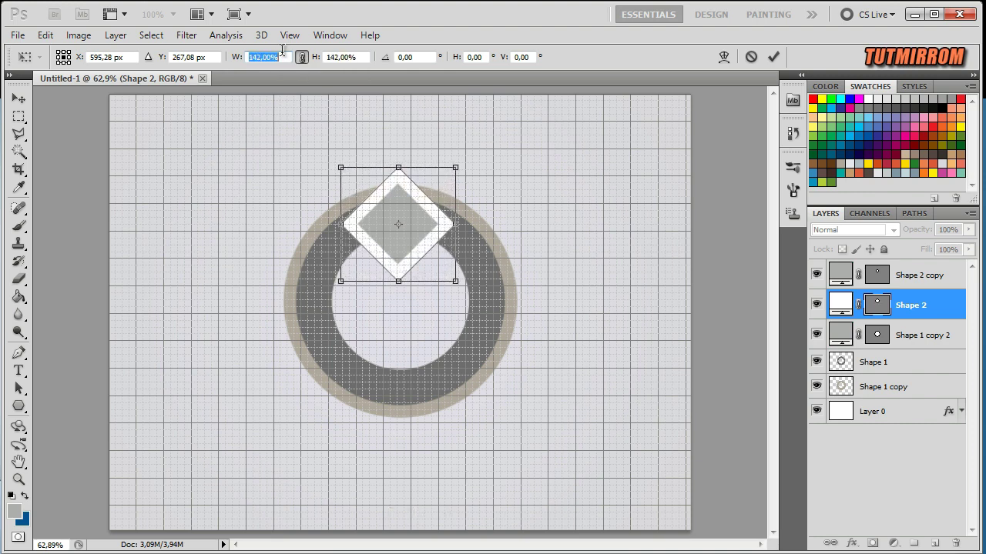
{"action": "key", "text": "Down"}
{"action": "key", "text": "Down"}
{"action": "key", "text": "Down"}
{"action": "key", "text": "Down"}
{"action": "key", "text": "Down"}
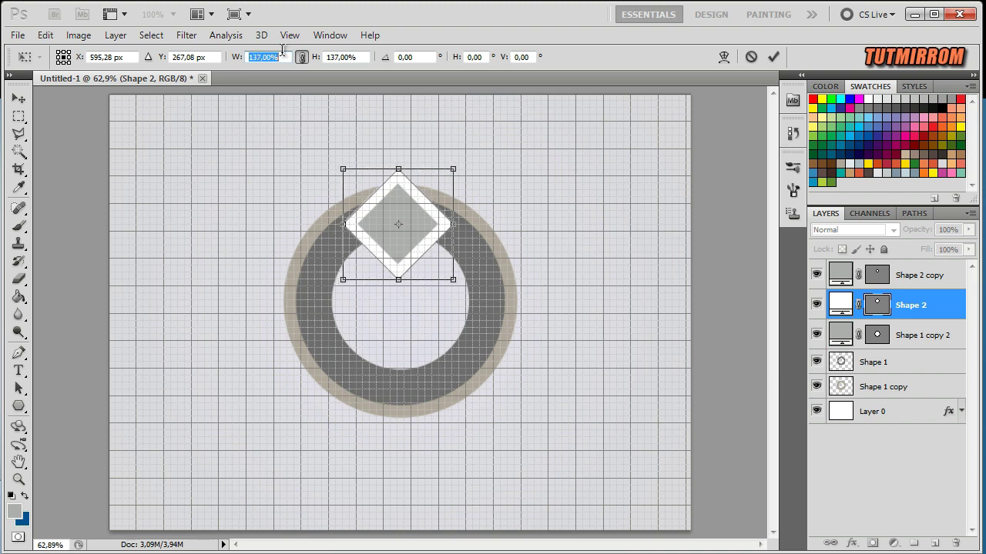
{"action": "key", "text": "Down"}
{"action": "key", "text": "Down"}
{"action": "key", "text": "Down"}
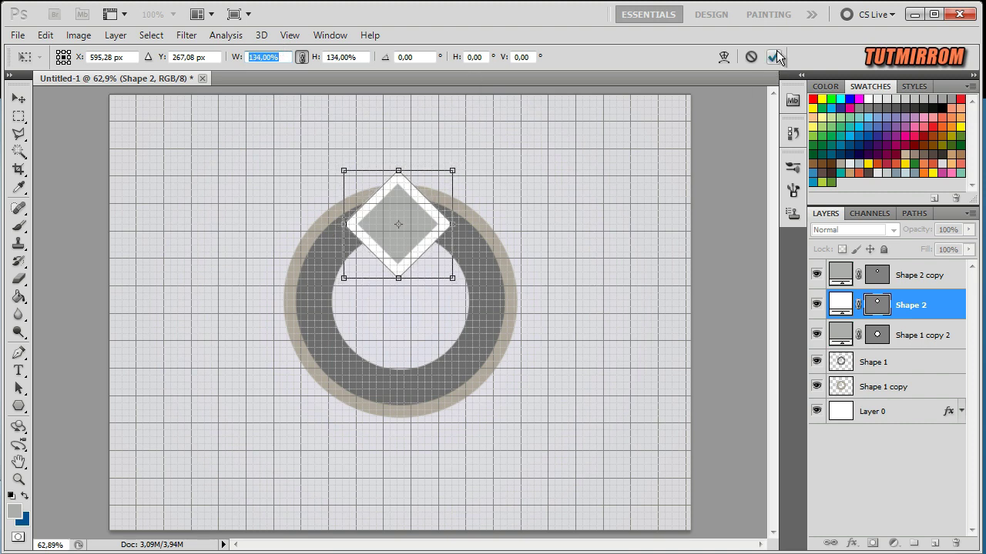
{"action": "left_click", "coordinate": [773, 57]}
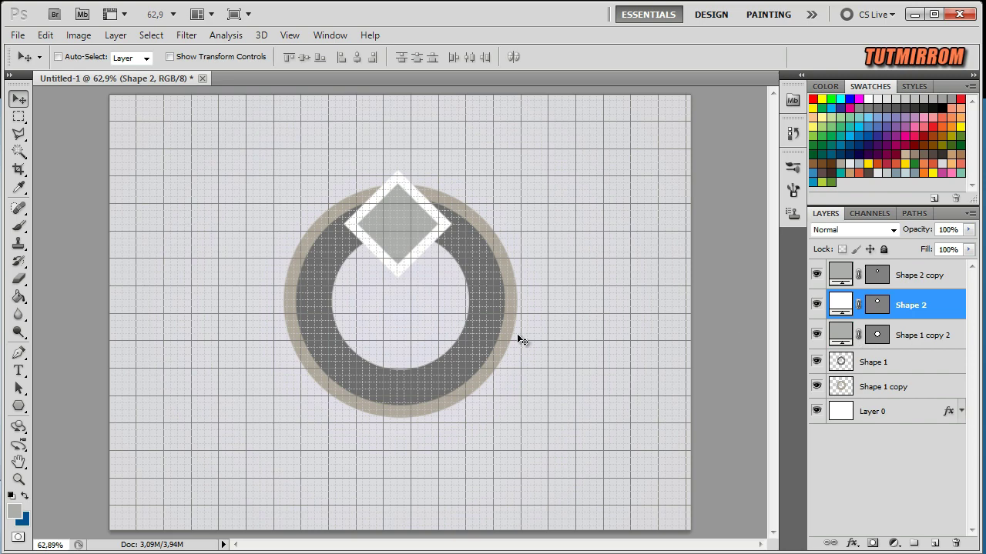
Step: View the artwork at Actual Pixels
{"action": "left_click", "coordinate": [19, 479]}
{"action": "left_click", "coordinate": [374, 56]}
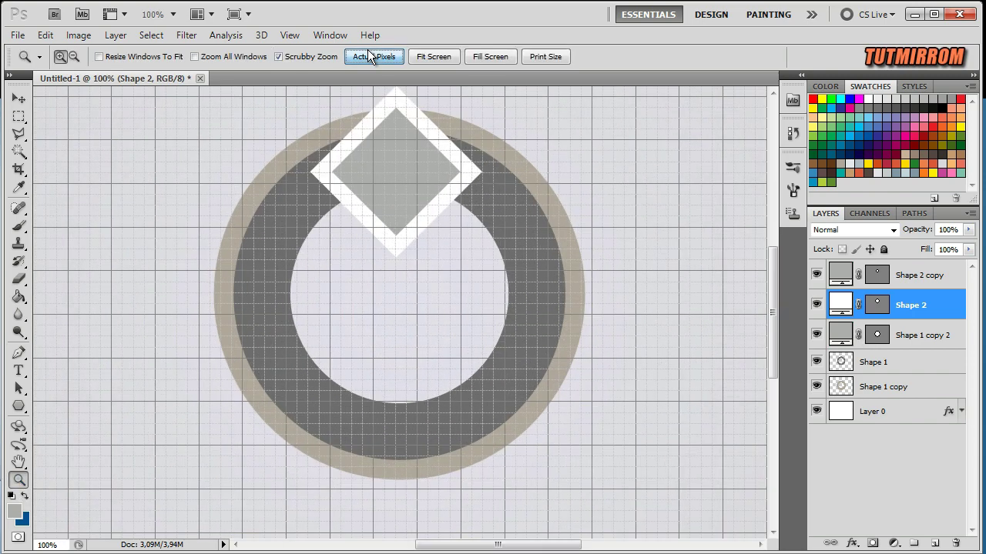
{"action": "scroll", "coordinate": [642, 275], "scroll_direction": "up", "scroll_amount": 1}
{"action": "scroll", "coordinate": [605, 362], "scroll_direction": "up", "scroll_amount": 1}
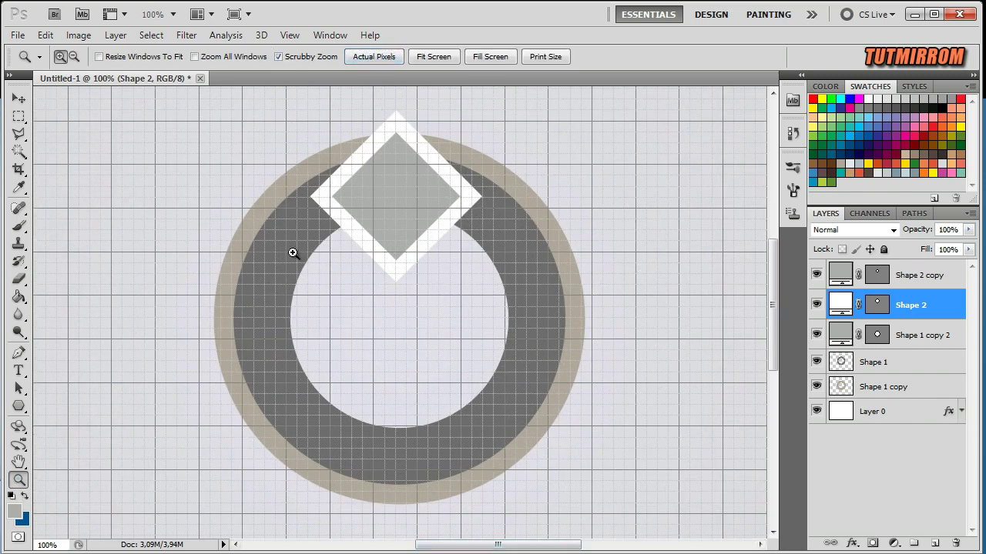
{"action": "key", "text": "v"}
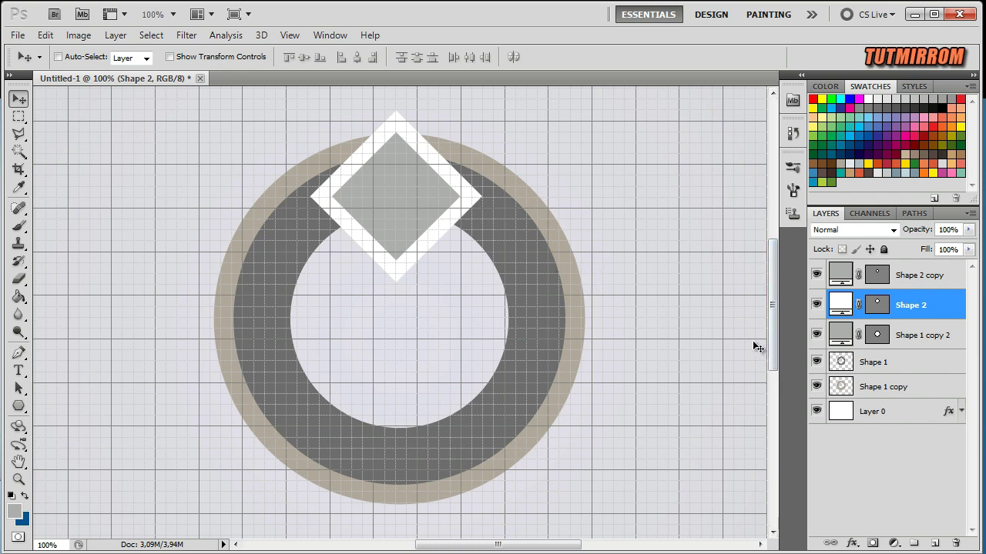
Step: Hide the grid and give Shape 2 copy a gradient overlay with a white (#ffffff) left stop
{"action": "left_click", "coordinate": [928, 279]}
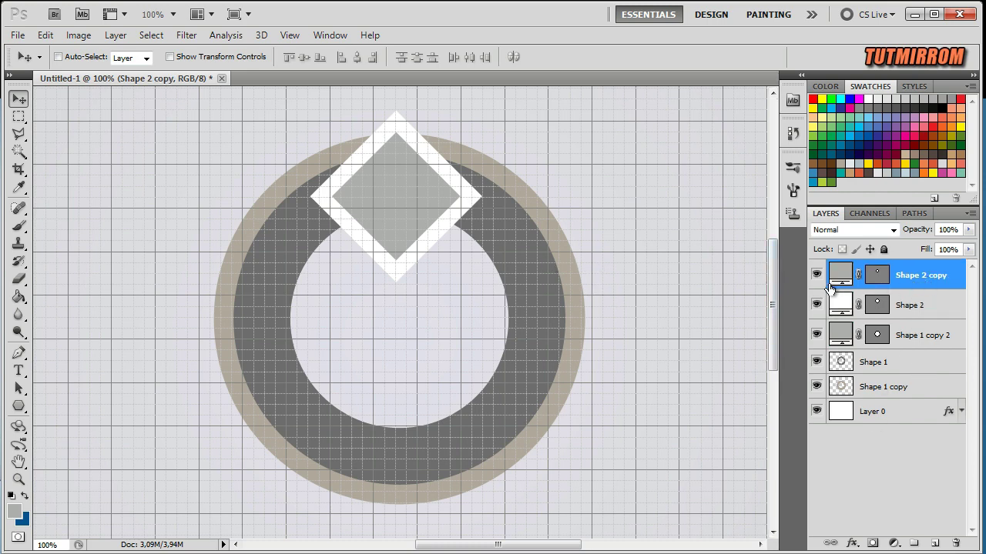
{"action": "key", "text": "ctrl+h"}
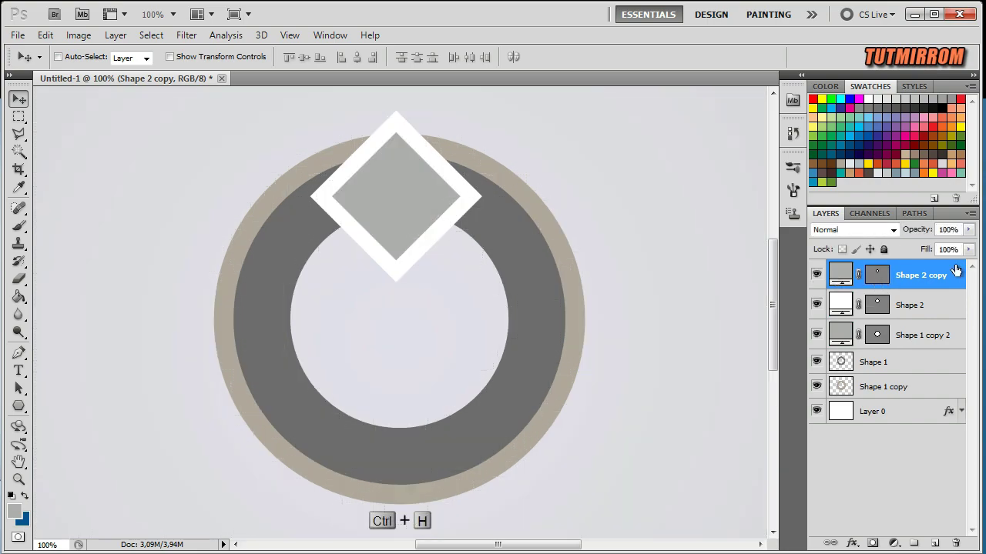
{"action": "double_click", "coordinate": [959, 270]}
{"action": "left_click", "coordinate": [543, 337]}
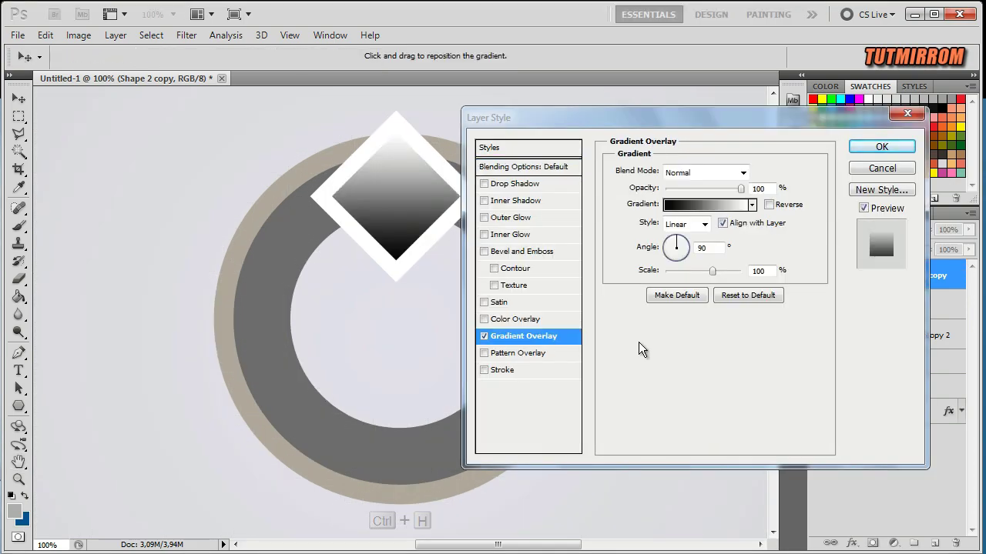
{"action": "left_click", "coordinate": [685, 207]}
{"action": "left_click", "coordinate": [355, 331]}
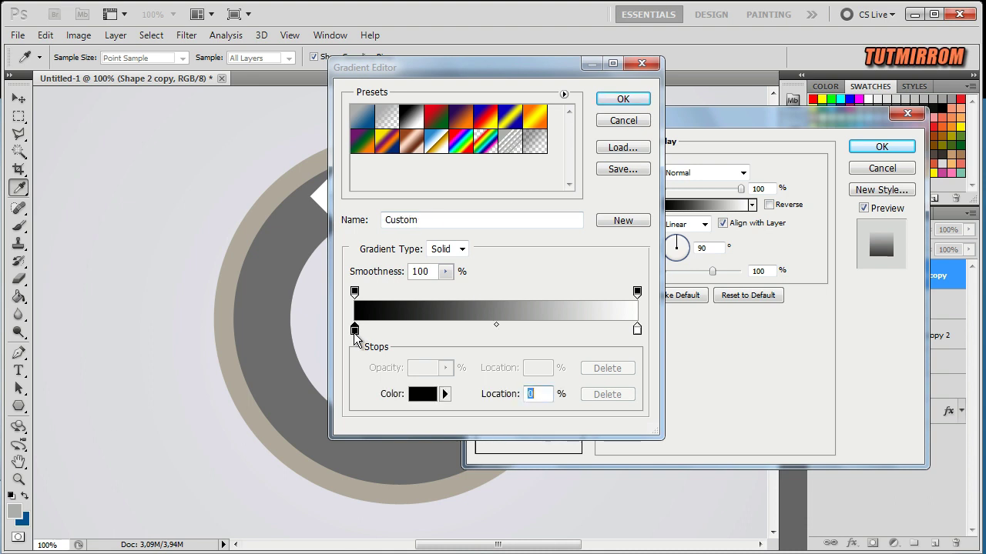
{"action": "left_click", "coordinate": [420, 394]}
{"action": "double_click", "coordinate": [589, 445]}
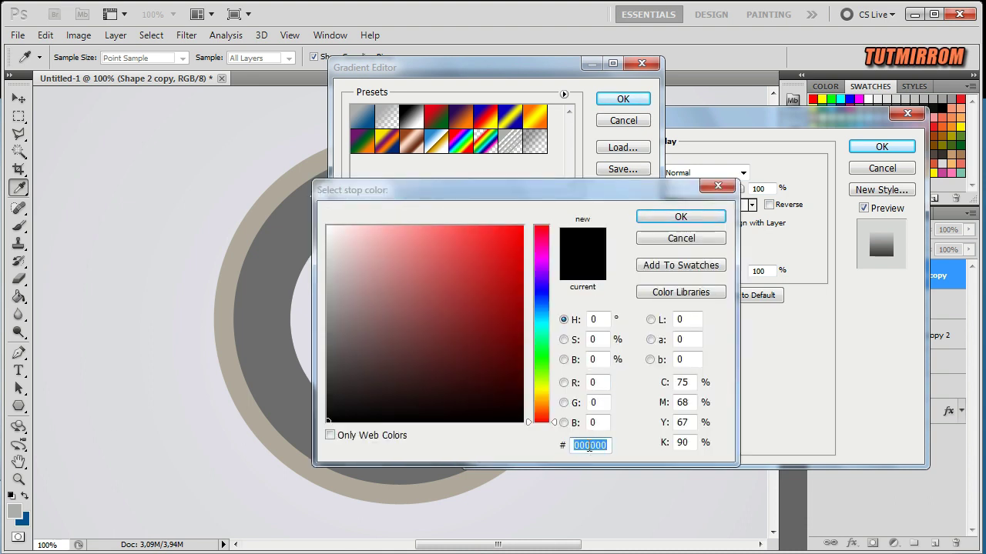
{"action": "type", "text": "ffffff"}
{"action": "left_click", "coordinate": [656, 217]}
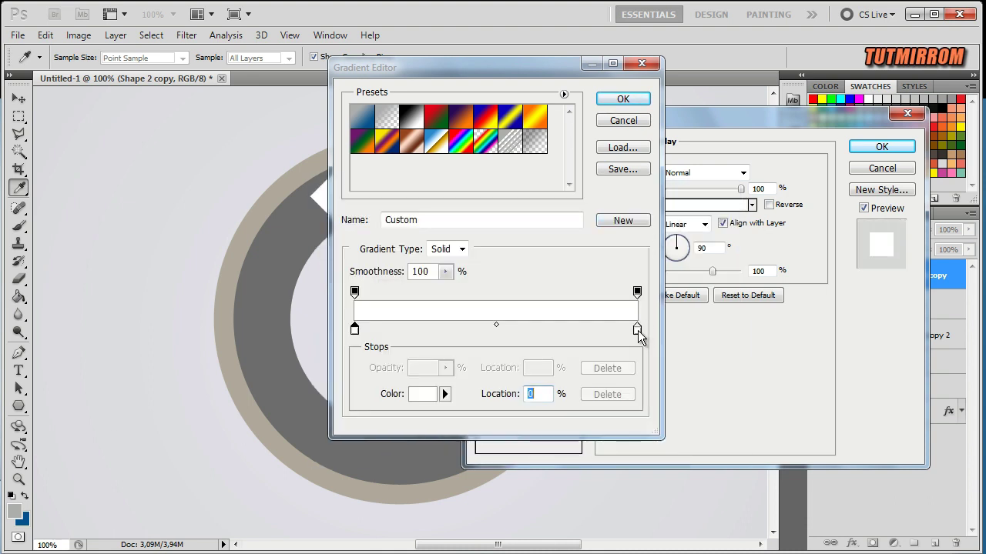
Step: Set the right stop to light grey #dfe2e6, then make the overlay radial at 150% scale
{"action": "left_click", "coordinate": [637, 329]}
{"action": "left_click", "coordinate": [422, 393]}
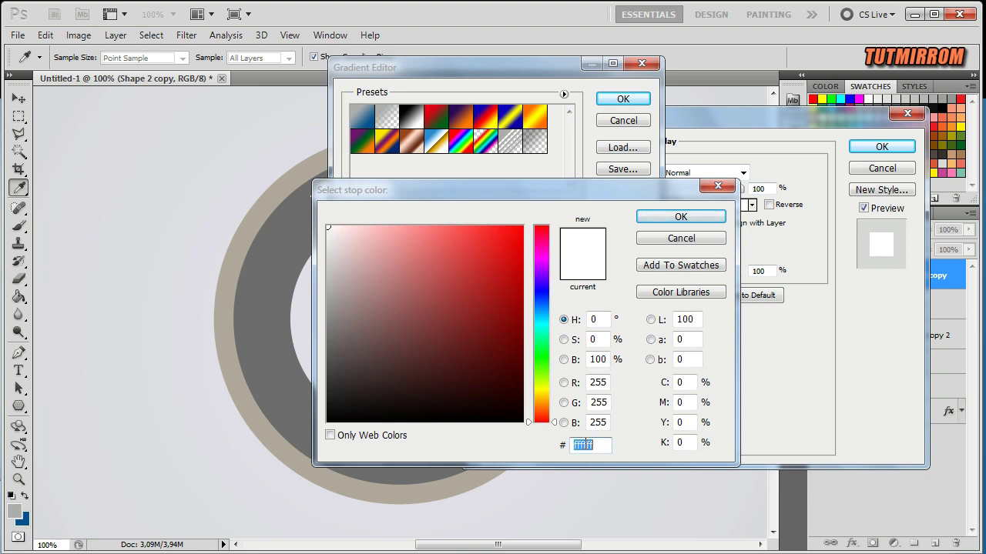
{"action": "type", "text": "d"}
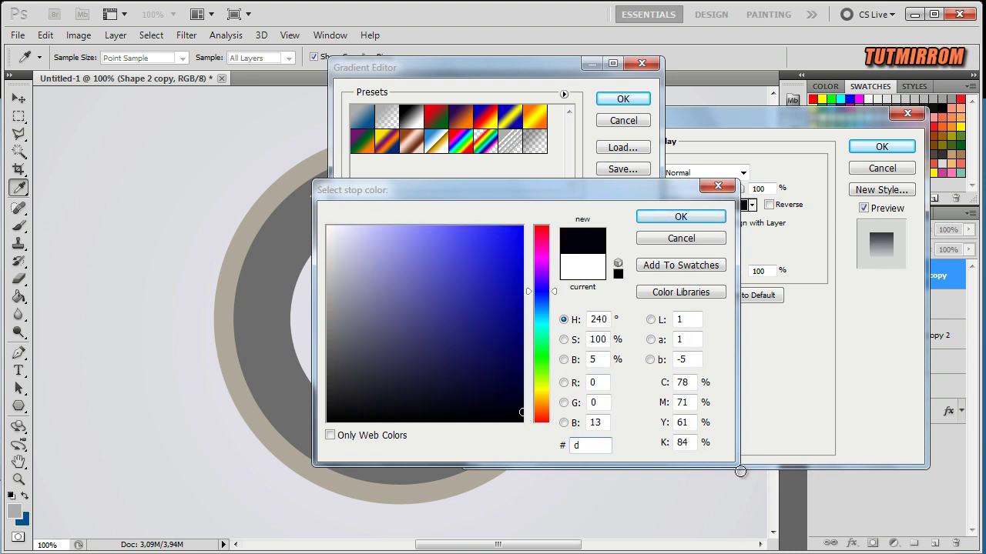
{"action": "type", "text": "fe"}
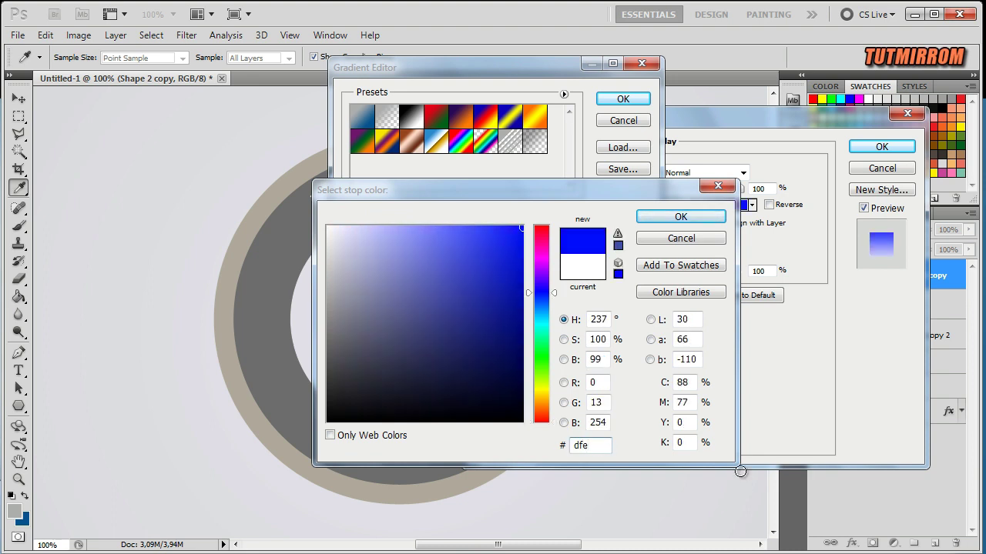
{"action": "type", "text": "2e"}
{"action": "type", "text": "6"}
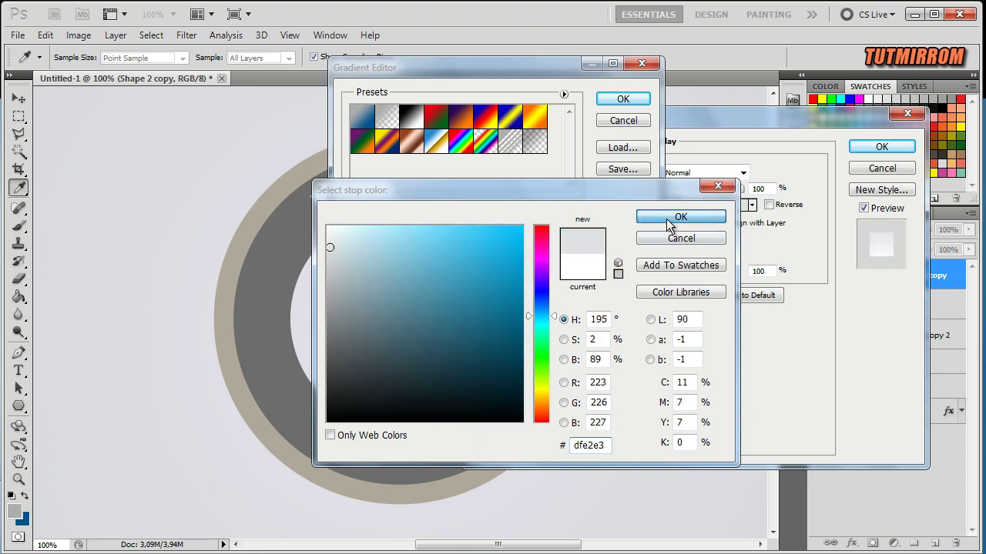
{"action": "left_click", "coordinate": [680, 217]}
{"action": "left_click", "coordinate": [623, 98]}
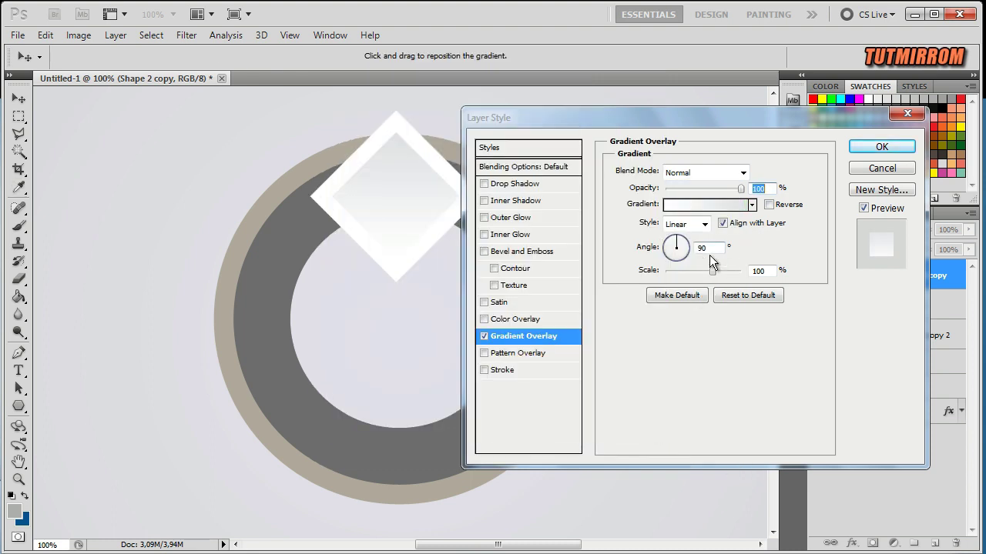
{"action": "left_click", "coordinate": [705, 224]}
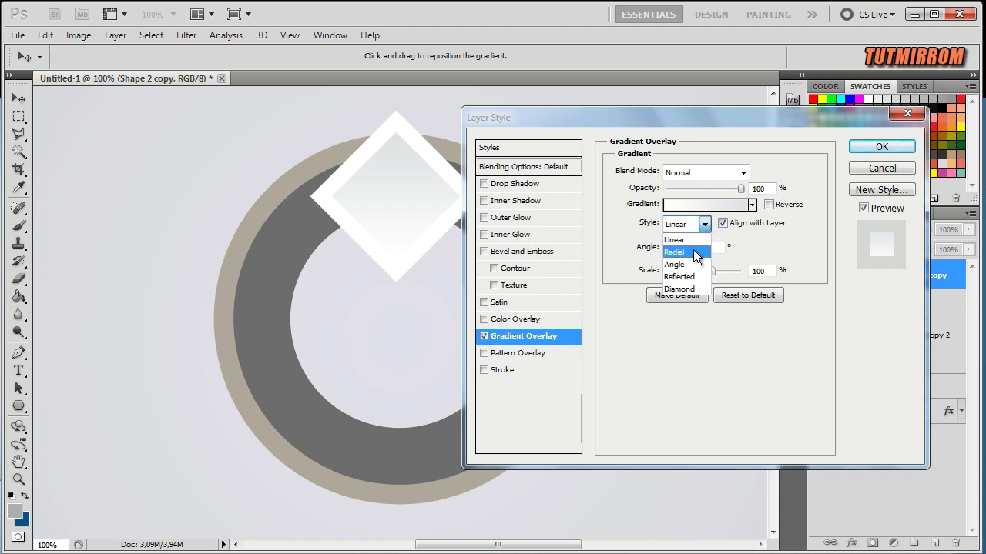
{"action": "left_click", "coordinate": [684, 252]}
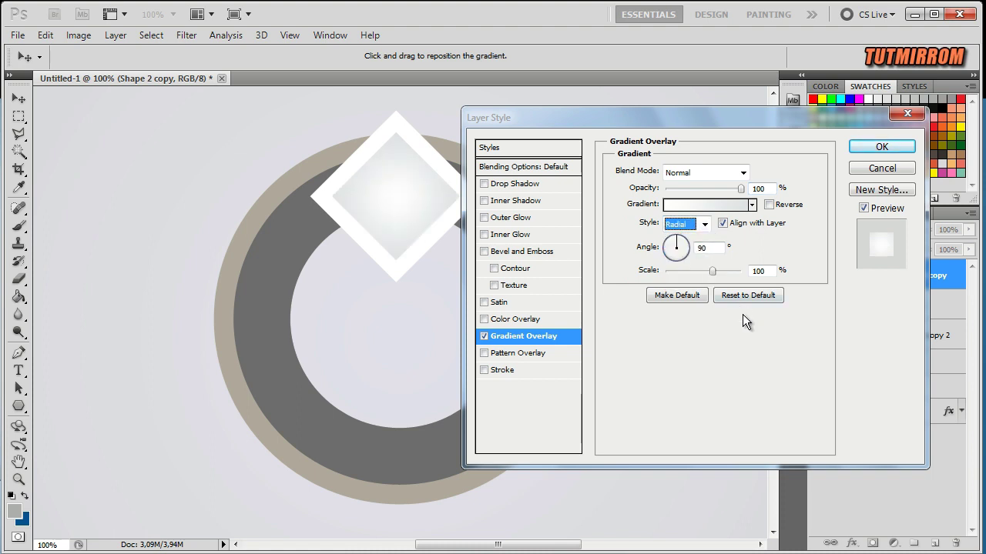
{"action": "left_click_drag", "start_coordinate": [712, 271], "coordinate": [770, 285]}
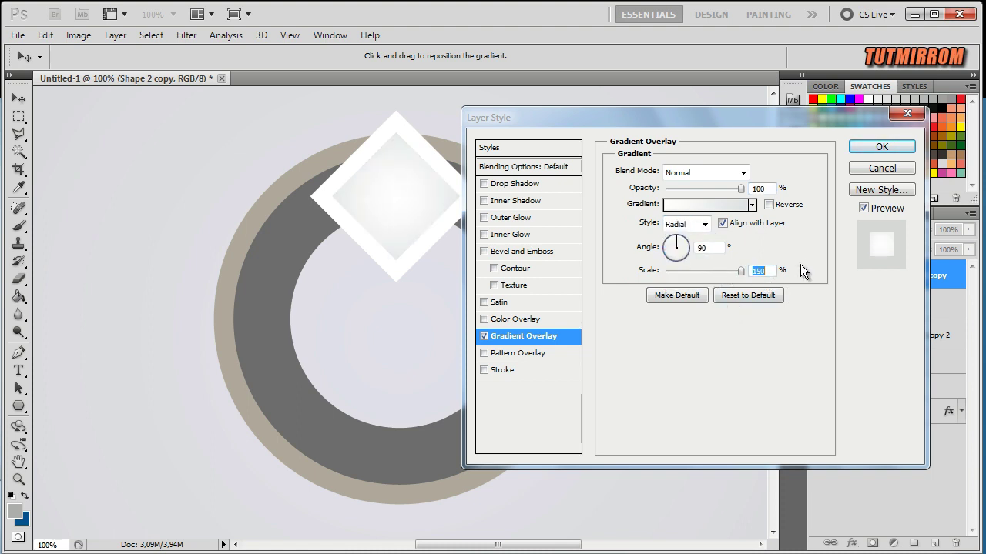
Step: Add a white inner glow of size 2 px to the inner diamond
{"action": "left_click", "coordinate": [531, 235]}
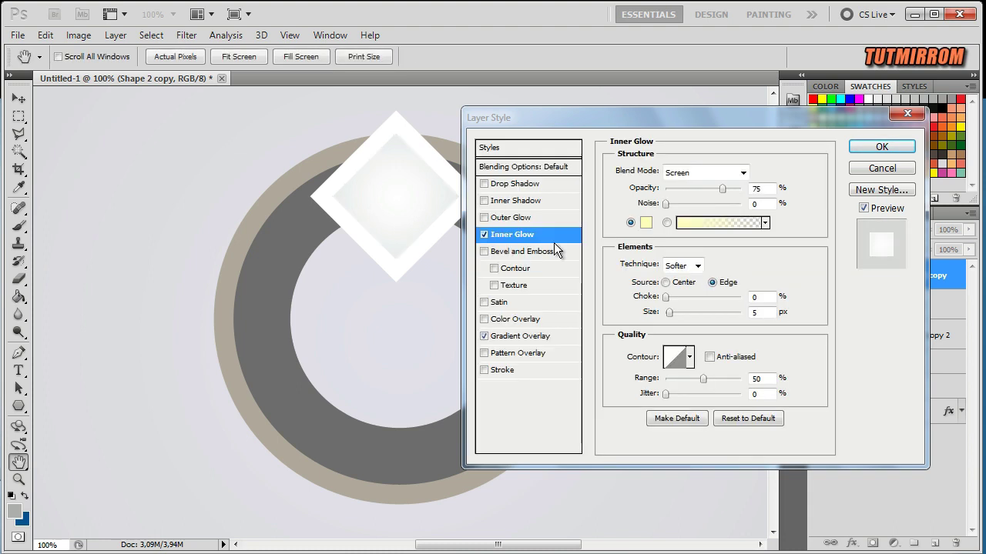
{"action": "left_click", "coordinate": [646, 222]}
{"action": "left_click", "coordinate": [698, 215]}
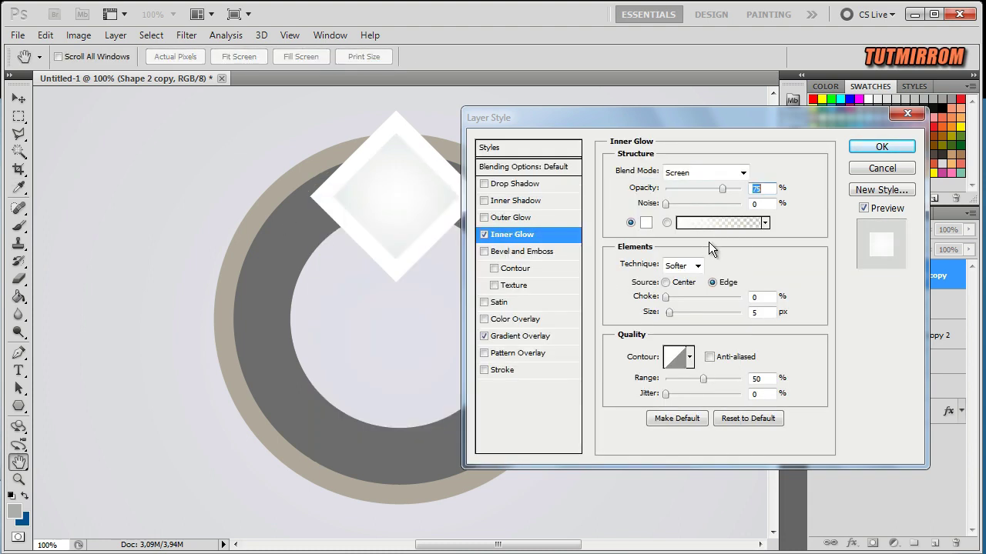
{"action": "key", "text": "Down"}
{"action": "key", "text": "Down"}
{"action": "key", "text": "Down"}
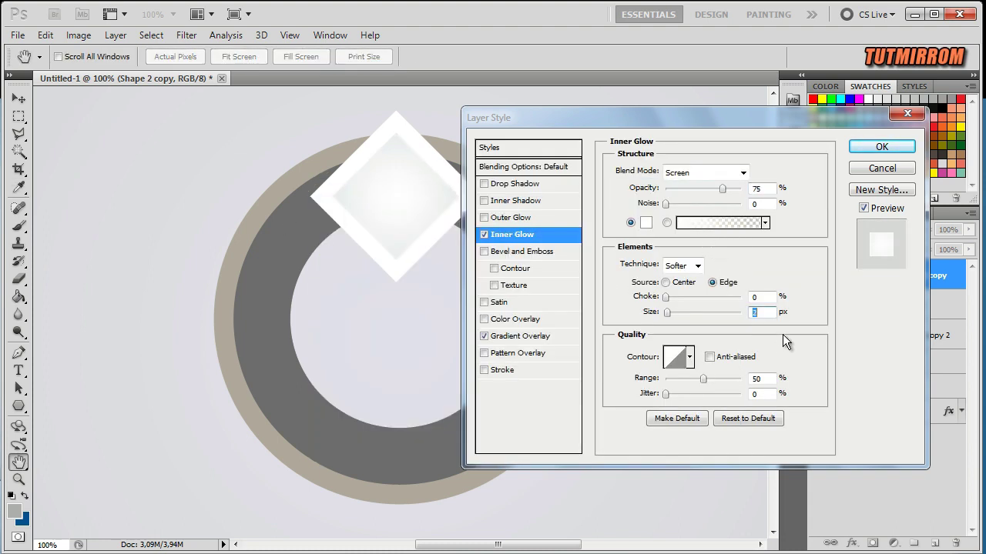
Step: Add a drop shadow without global light: distance 9, size 14, opacity 58, then apply
{"action": "left_click", "coordinate": [528, 185]}
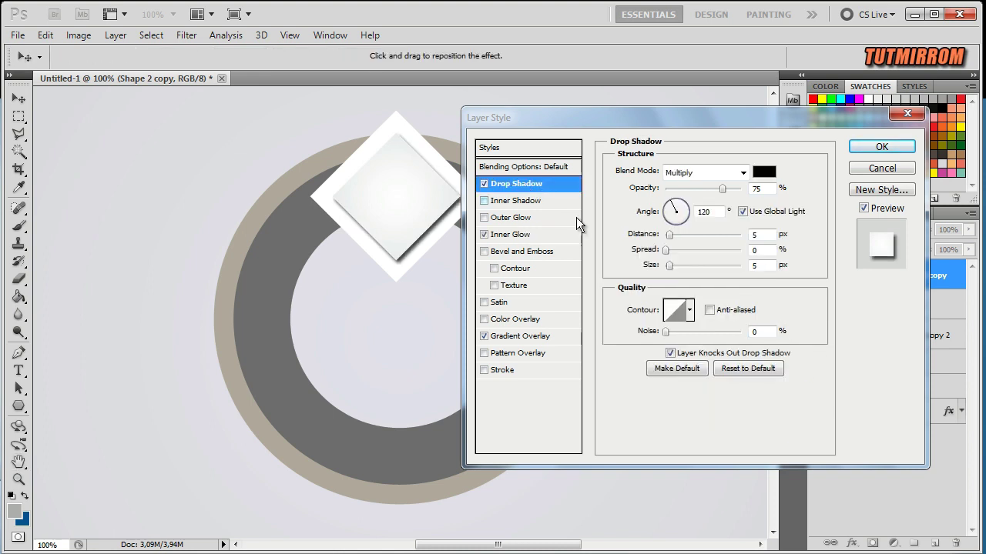
{"action": "left_click", "coordinate": [743, 212]}
{"action": "type", "text": "9"}
{"action": "left_click", "coordinate": [770, 265]}
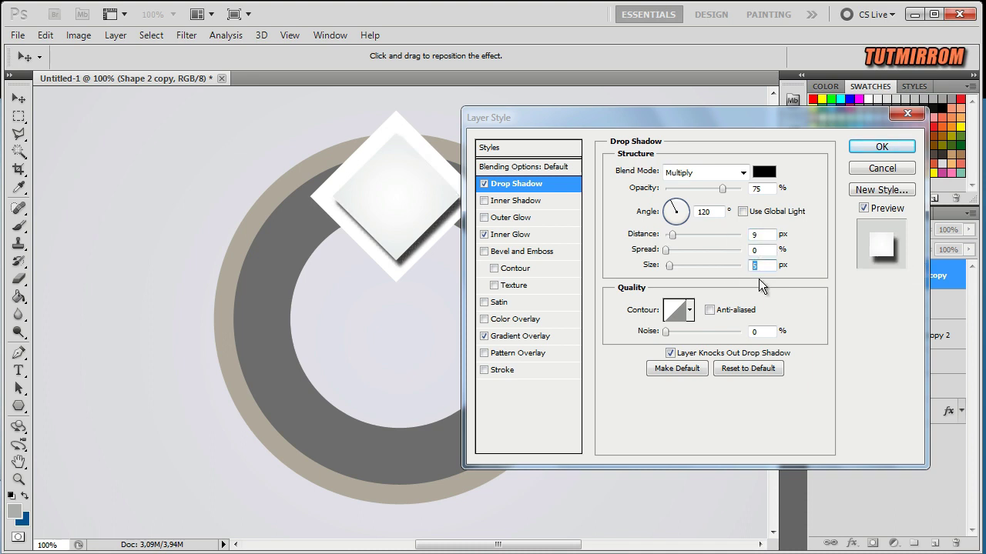
{"action": "key", "text": "Up"}
{"action": "key", "text": "Up"}
{"action": "key", "text": "Up"}
{"action": "key", "text": "Up"}
{"action": "key", "text": "Up"}
{"action": "key", "text": "Up"}
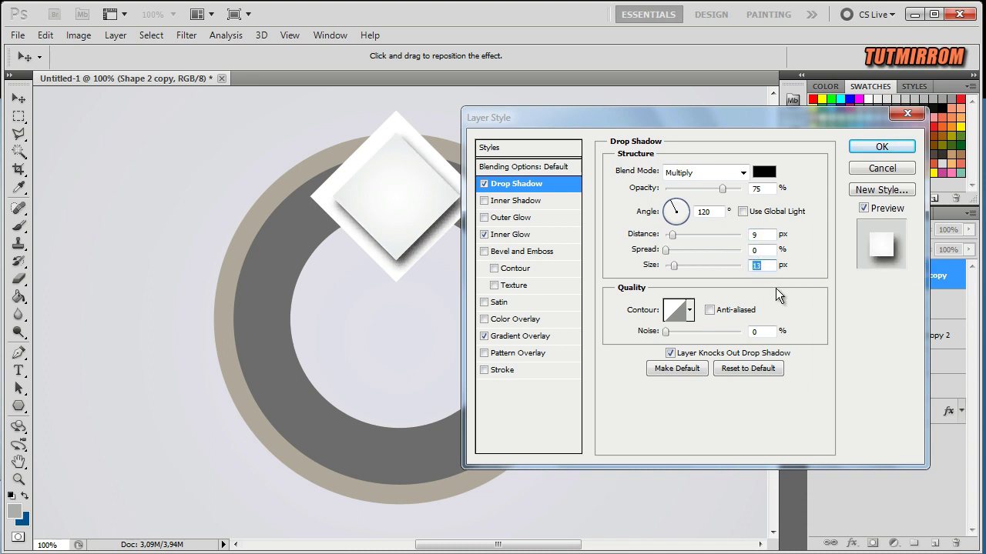
{"action": "key", "text": "Up"}
{"action": "double_click", "coordinate": [762, 188]}
{"action": "key", "text": "Down"}
{"action": "key", "text": "Down"}
{"action": "key", "text": "Down"}
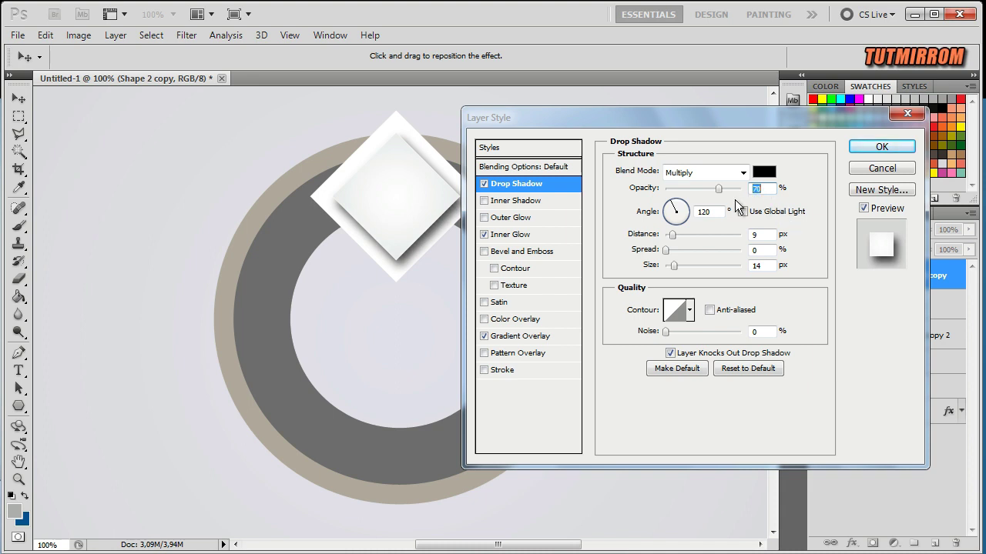
{"action": "key", "text": "Down"}
{"action": "key", "text": "Down"}
{"action": "key", "text": "Down"}
{"action": "key", "text": "Down"}
{"action": "key", "text": "Down"}
{"action": "key", "text": "Down"}
{"action": "key", "text": "Down"}
{"action": "key", "text": "Down"}
{"action": "key", "text": "Down"}
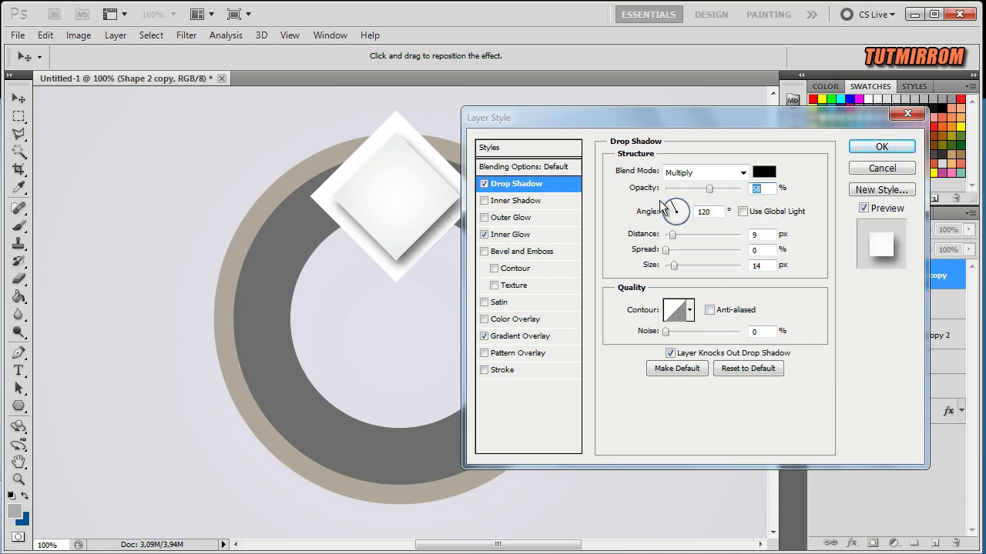
{"action": "left_click", "coordinate": [863, 148]}
Step: Select the Shape 2 layer and add a layer mask to it
{"action": "left_click", "coordinate": [961, 274]}
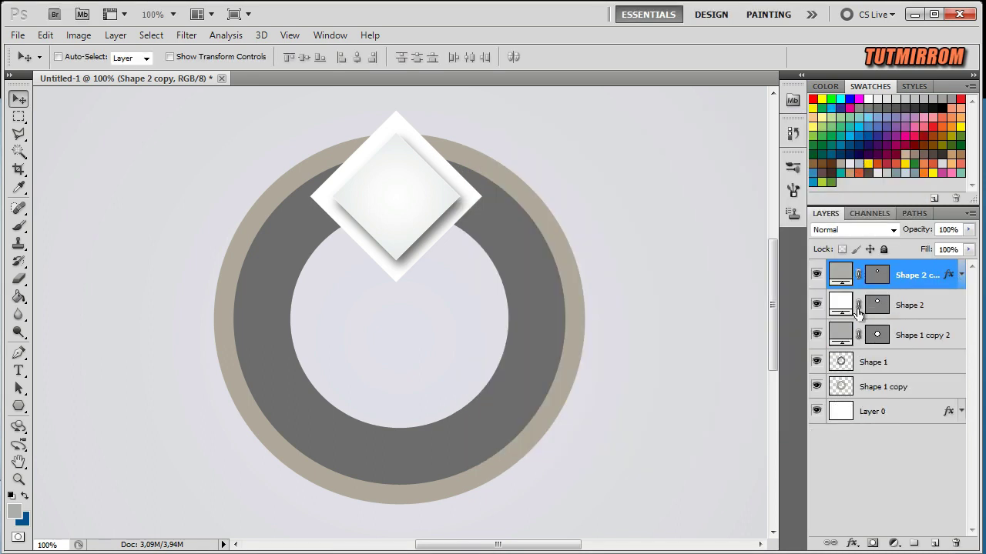
{"action": "left_click", "coordinate": [916, 308]}
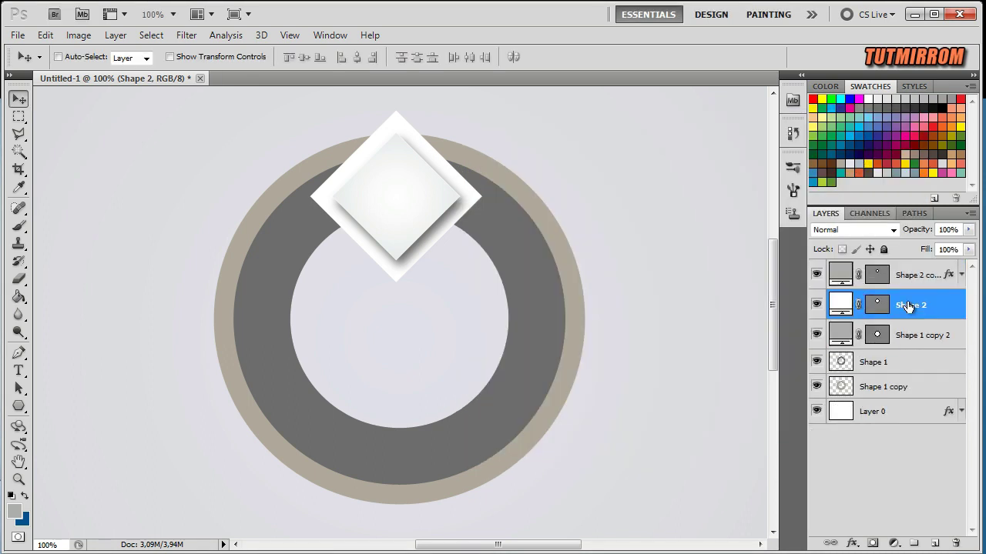
{"action": "left_click", "coordinate": [816, 306]}
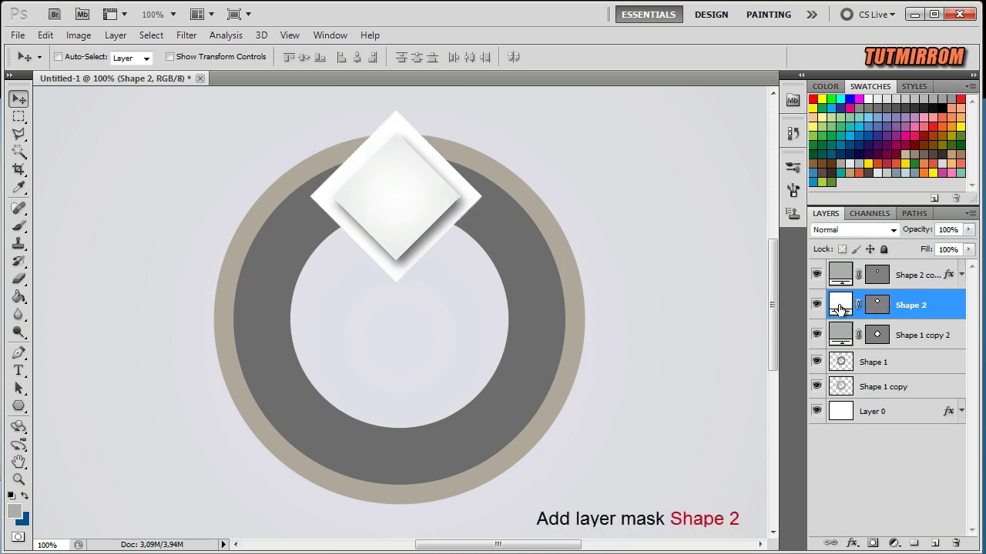
{"action": "left_click", "coordinate": [872, 543]}
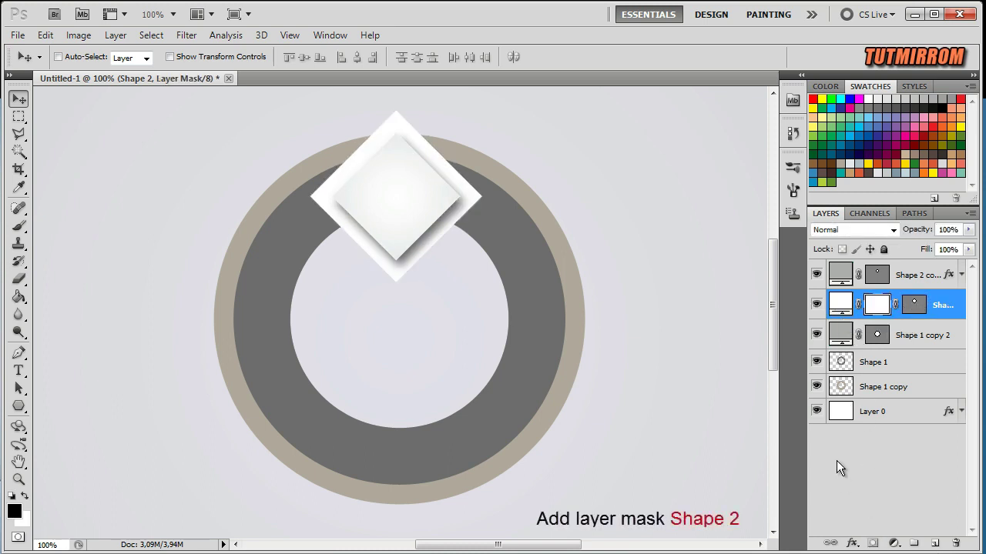
Step: Hide Shape 2 copy, draw a radial gradient down the mask, and lower Shape 2 fill to 83%
{"action": "left_click", "coordinate": [23, 292]}
{"action": "left_click", "coordinate": [77, 298]}
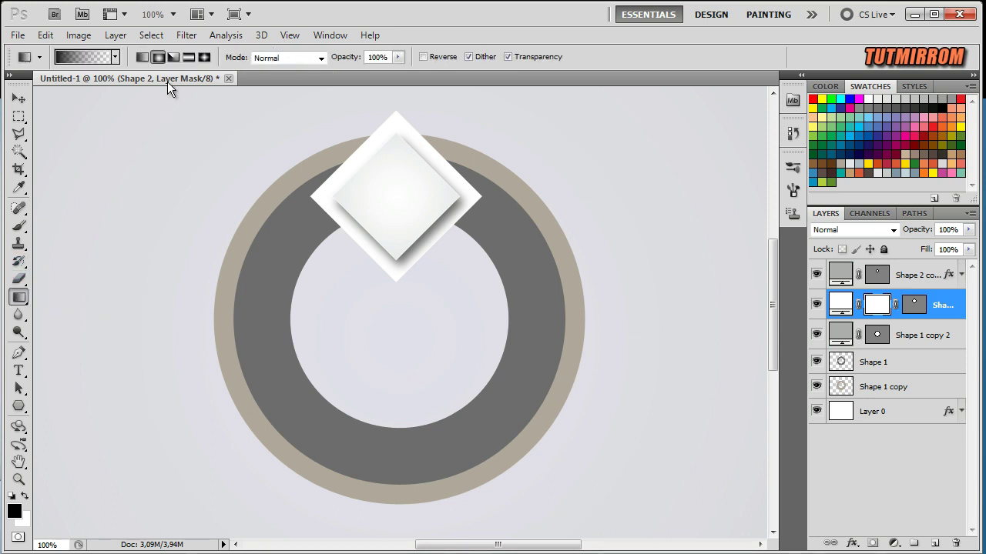
{"action": "left_click", "coordinate": [817, 274]}
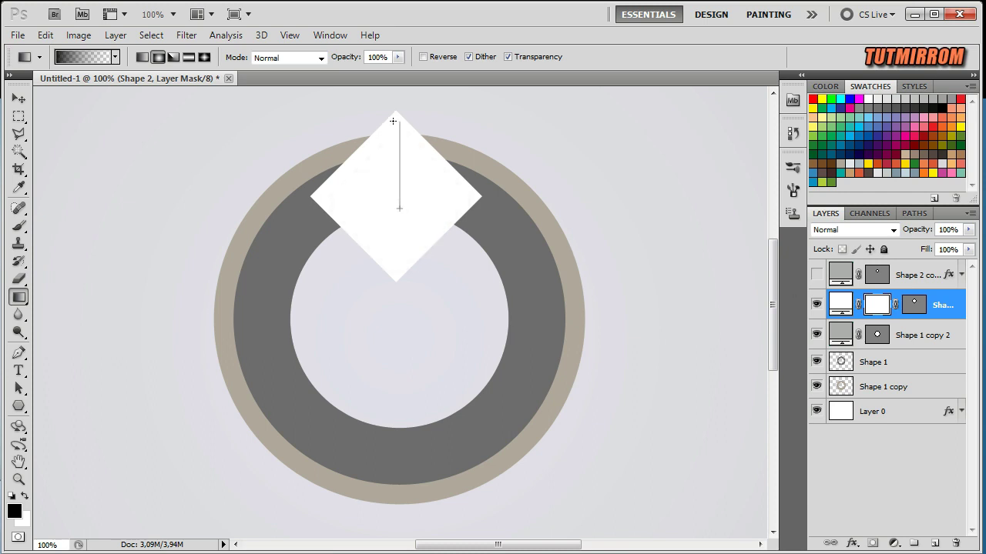
{"action": "left_click_drag", "start_coordinate": [398, 208], "coordinate": [393, 121]}
{"action": "key", "text": "ctrl+z"}
{"action": "left_click_drag", "start_coordinate": [395, 192], "coordinate": [403, 361]}
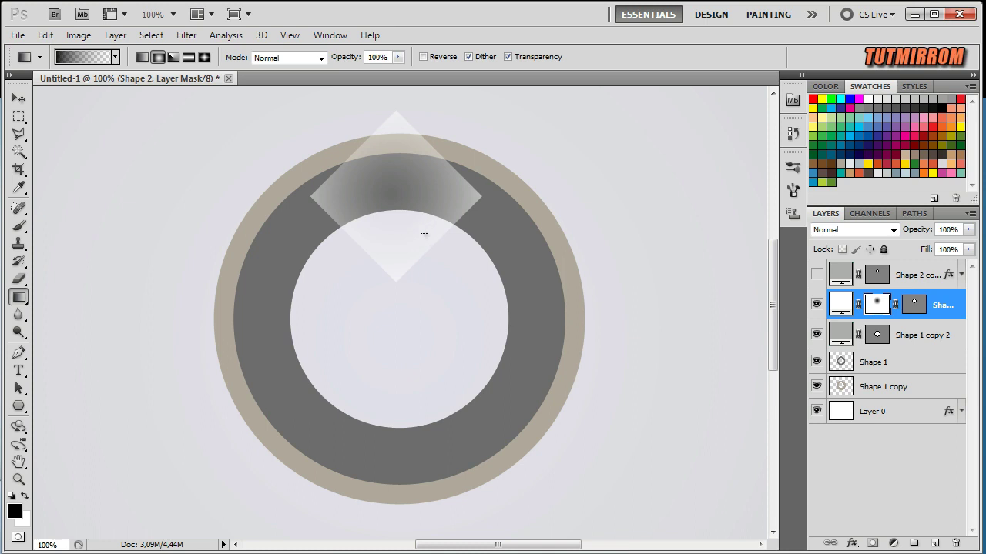
{"action": "key", "text": "v"}
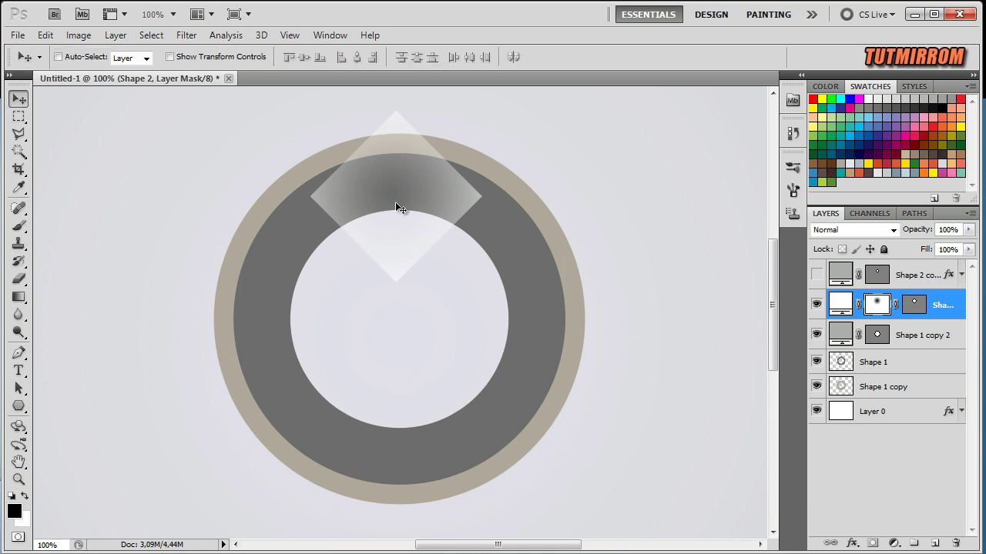
{"action": "left_click_drag", "start_coordinate": [925, 250], "coordinate": [915, 251]}
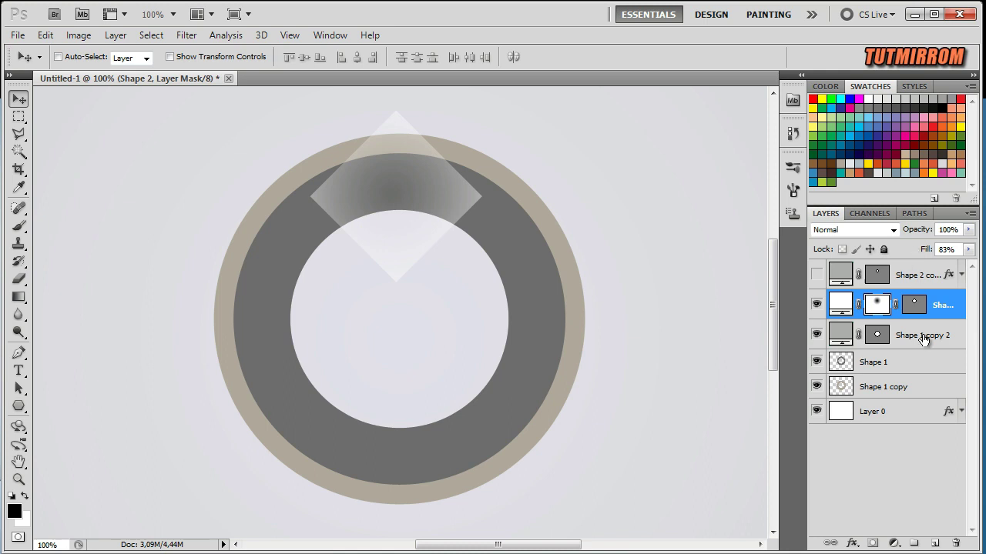
Step: Set the layer mask display colour to black
{"action": "double_click", "coordinate": [878, 307]}
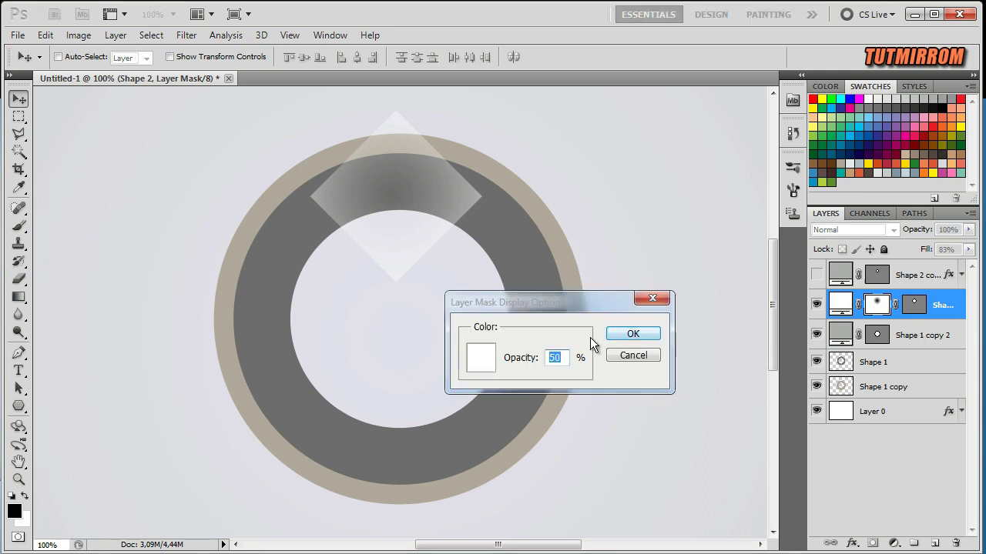
{"action": "left_click", "coordinate": [489, 361]}
{"action": "left_click", "coordinate": [328, 421]}
{"action": "left_click", "coordinate": [660, 220]}
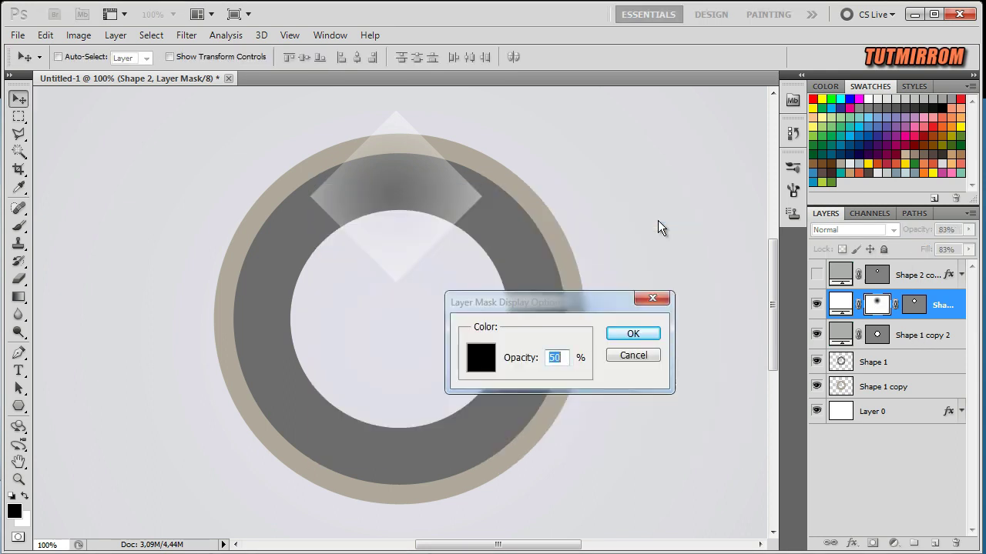
{"action": "left_click", "coordinate": [626, 332]}
Step: Paint the mask's upper part with an 80 px brush at 47% opacity; set fill to 67%
{"action": "left_click", "coordinate": [19, 226]}
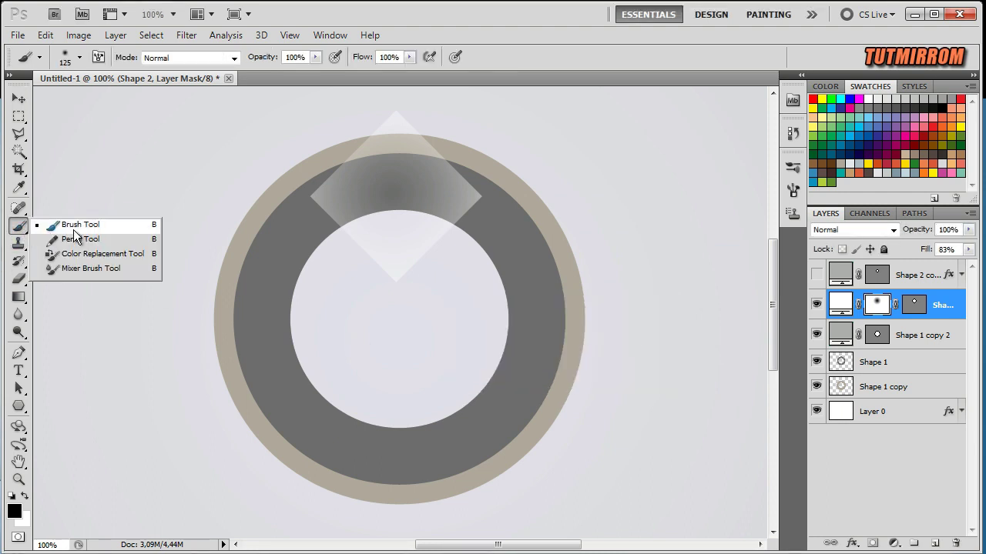
{"action": "left_click", "coordinate": [49, 223]}
{"action": "mouse_move", "coordinate": [262, 65]}
{"action": "left_mouse_down"}
{"action": "mouse_move", "coordinate": [274, 63]}
{"action": "mouse_move", "coordinate": [241, 63]}
{"action": "left_mouse_up"}
{"action": "key", "text": "bracketleft"}
{"action": "key", "text": "bracketleft"}
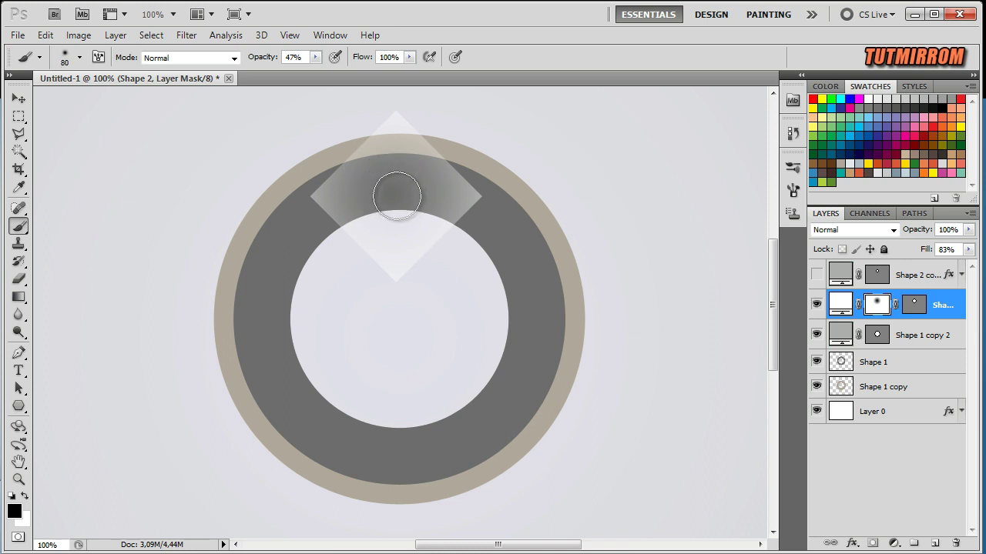
{"action": "key", "text": "bracketleft"}
{"action": "mouse_move", "coordinate": [386, 195]}
{"action": "left_mouse_down"}
{"action": "mouse_move", "coordinate": [391, 165]}
{"action": "mouse_move", "coordinate": [378, 201]}
{"action": "mouse_move", "coordinate": [372, 193]}
{"action": "mouse_move", "coordinate": [405, 214]}
{"action": "mouse_move", "coordinate": [433, 193]}
{"action": "mouse_move", "coordinate": [424, 176]}
{"action": "mouse_move", "coordinate": [392, 164]}
{"action": "mouse_move", "coordinate": [371, 211]}
{"action": "mouse_move", "coordinate": [425, 204]}
{"action": "mouse_move", "coordinate": [365, 196]}
{"action": "mouse_move", "coordinate": [470, 198]}
{"action": "left_mouse_up"}
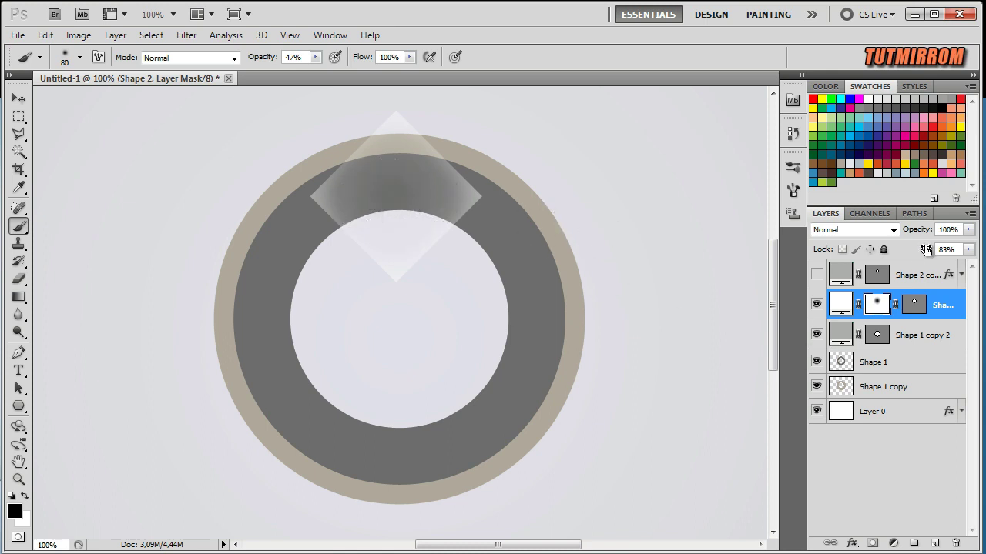
{"action": "left_click_drag", "start_coordinate": [922, 255], "coordinate": [911, 256]}
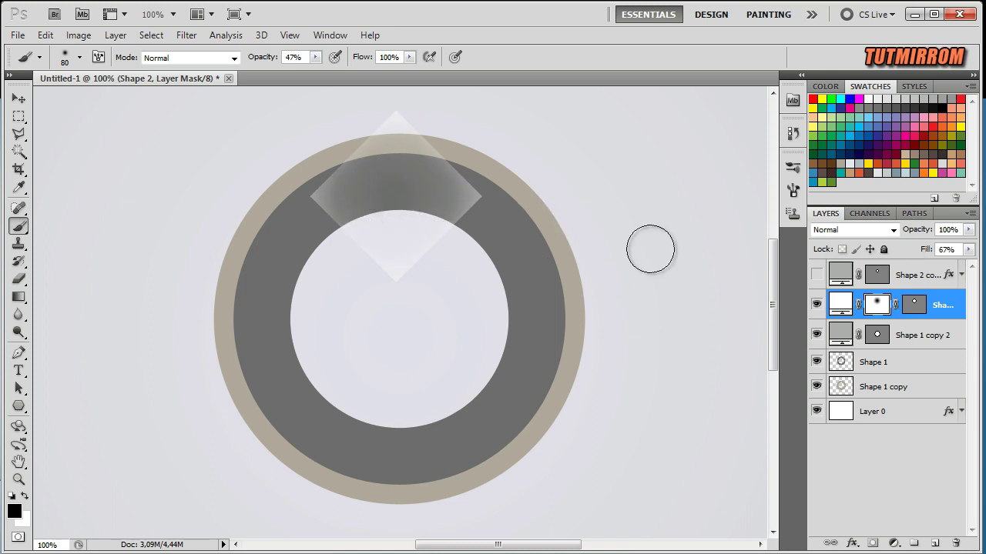
{"action": "key", "text": "v"}
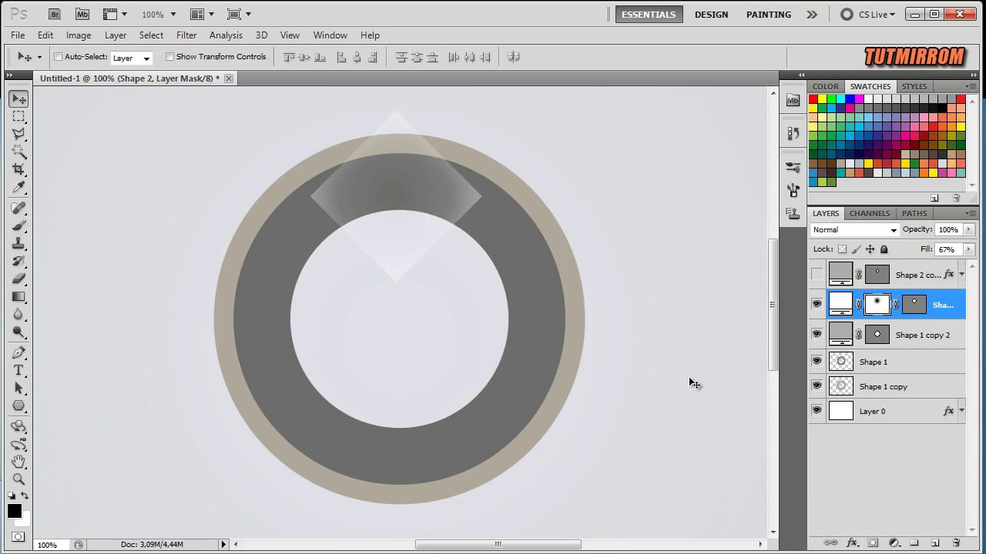
Step: Load the diamond as a selection, expand it by 1 px, and add a new layer
{"action": "left_click", "coordinate": [914, 306], "text": "ctrl"}
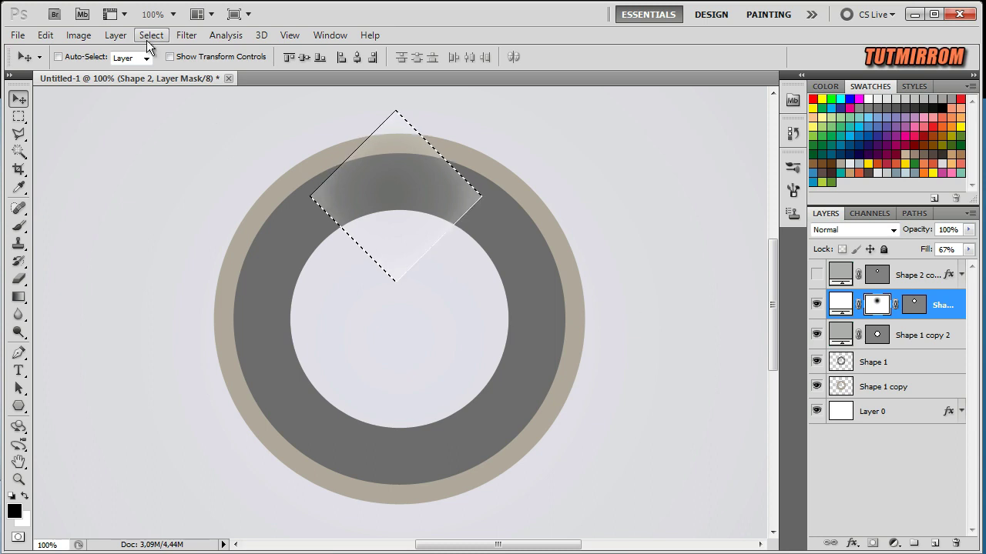
{"action": "left_click", "coordinate": [148, 39]}
{"action": "mouse_move", "coordinate": [164, 212]}
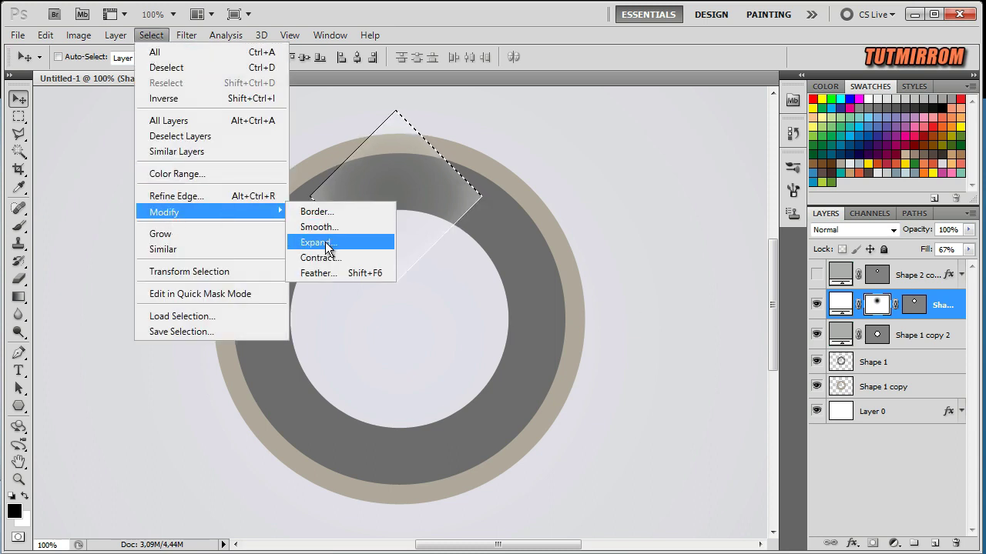
{"action": "left_click", "coordinate": [327, 245]}
{"action": "left_click", "coordinate": [546, 259]}
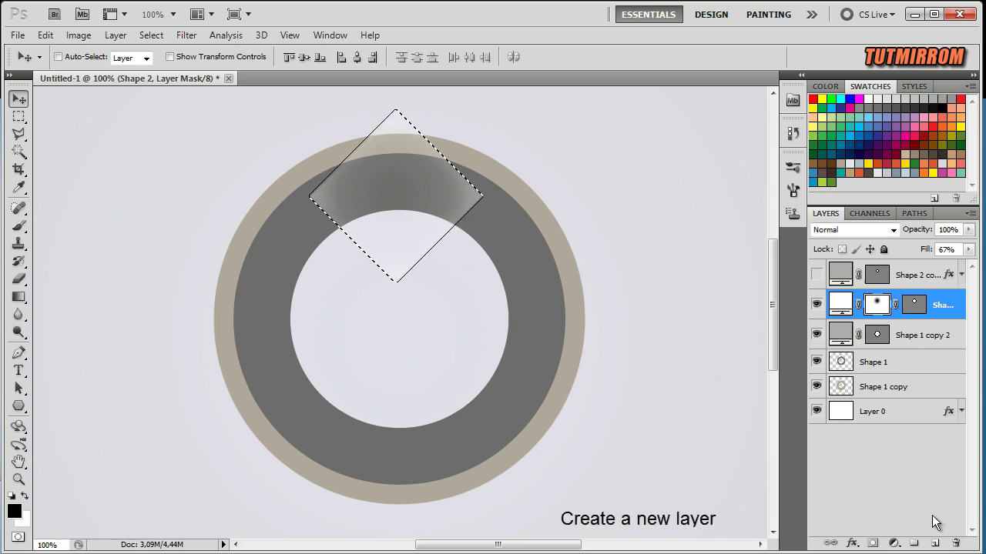
{"action": "left_click", "coordinate": [934, 543]}
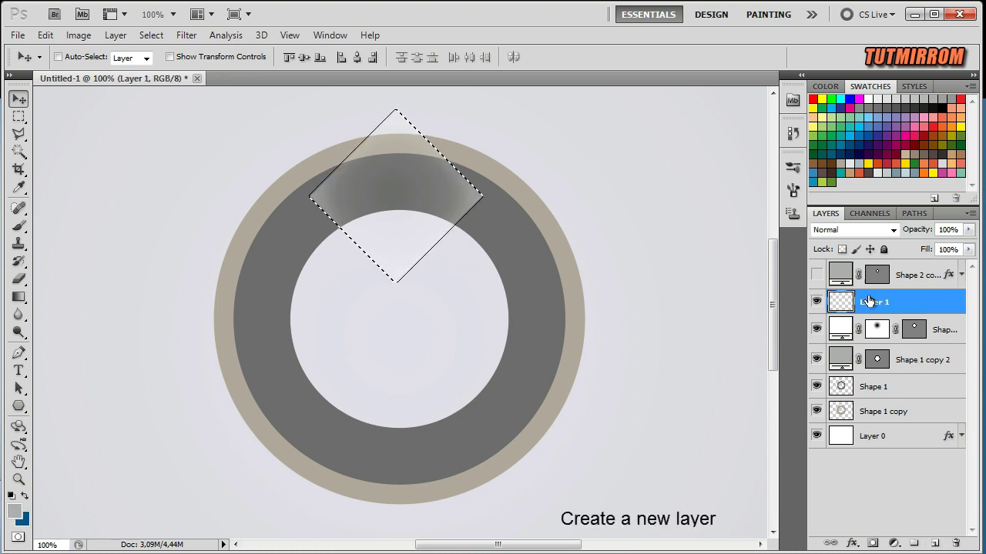
Step: Fill the expanded diamond selection with white (#ffffff) on the new layer
{"action": "left_click", "coordinate": [17, 510]}
{"action": "type", "text": "ffffff"}
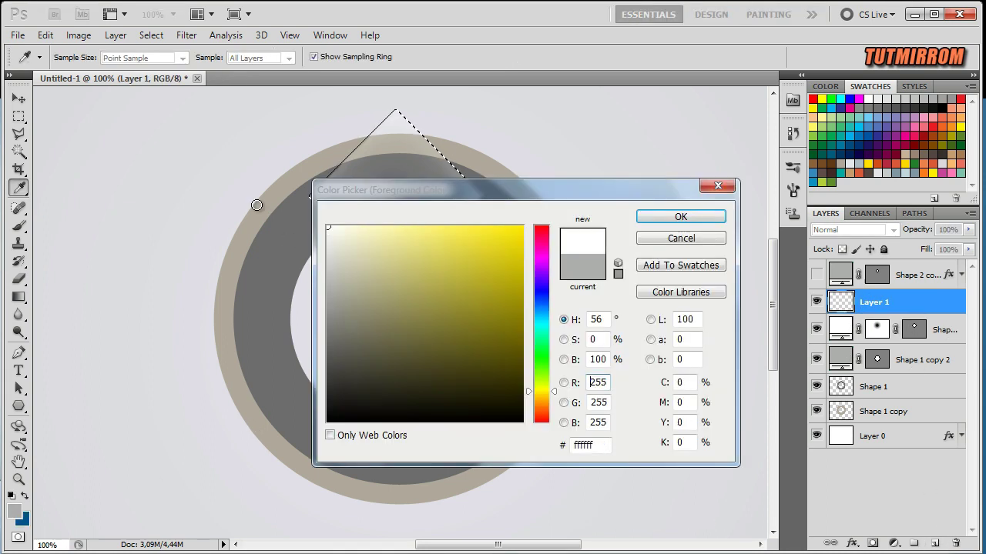
{"action": "left_click", "coordinate": [663, 217]}
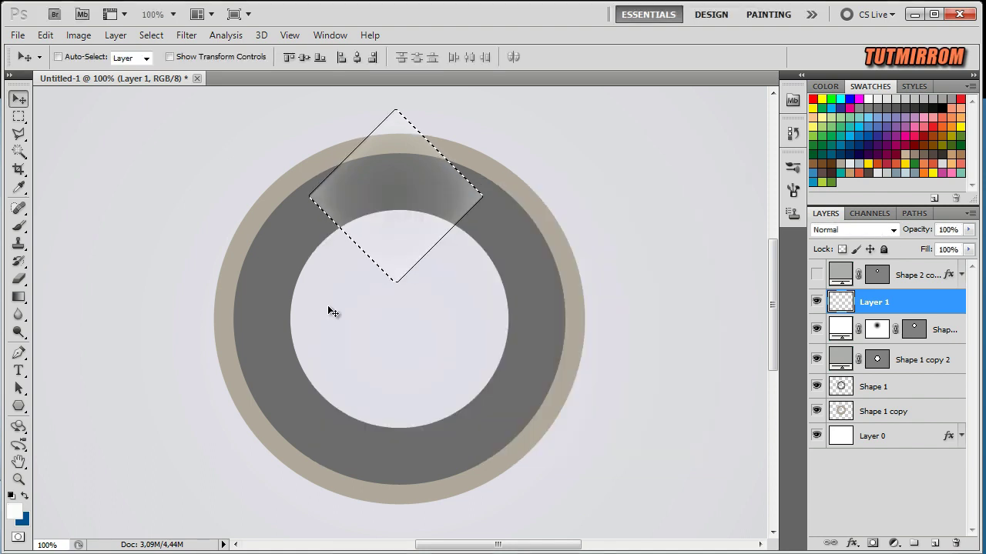
{"action": "left_click", "coordinate": [18, 296]}
{"action": "left_click", "coordinate": [80, 310]}
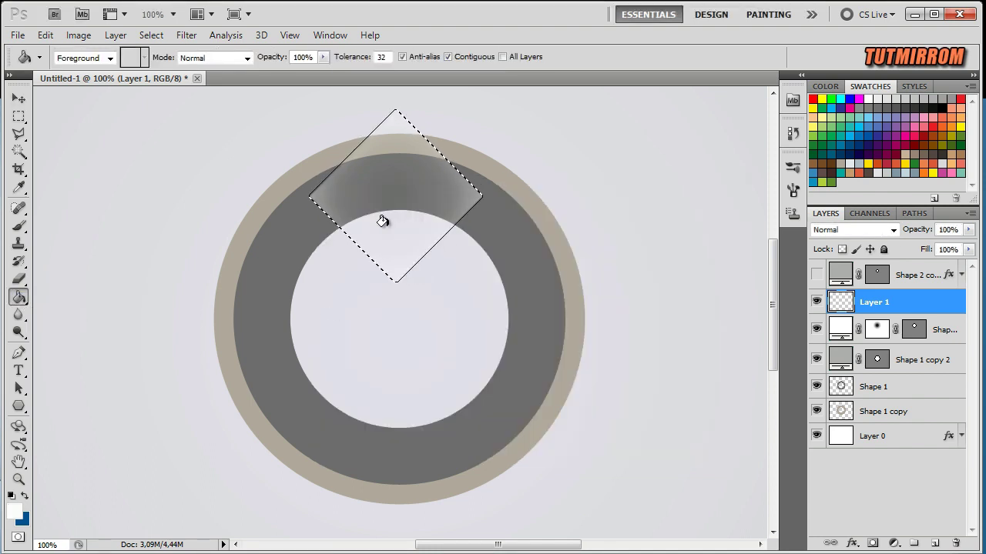
{"action": "left_click", "coordinate": [381, 220]}
{"action": "key", "text": "ctrl+d"}
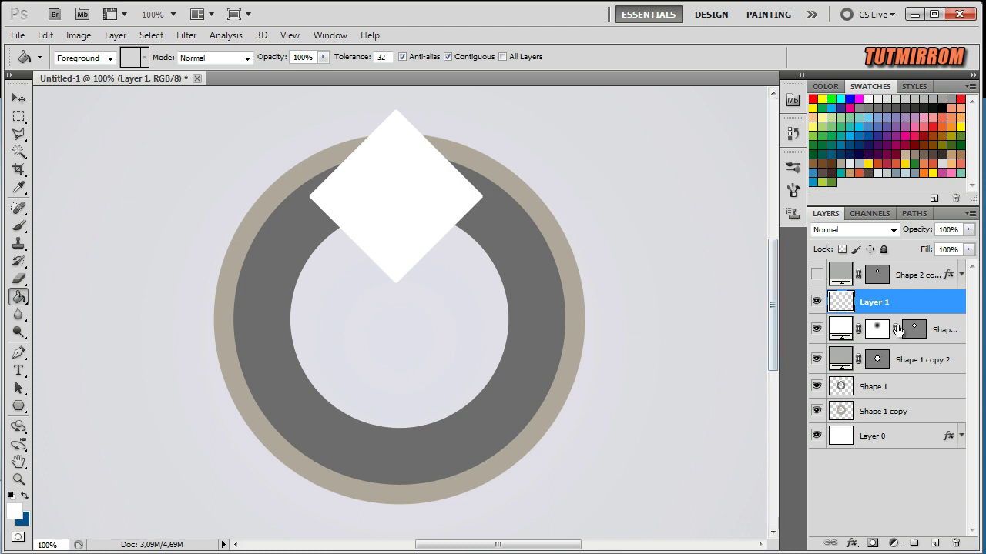
Step: Move Layer 1 beneath Shape 2, clear its centre, and lower its opacity to 67%
{"action": "left_click_drag", "start_coordinate": [897, 300], "coordinate": [894, 352]}
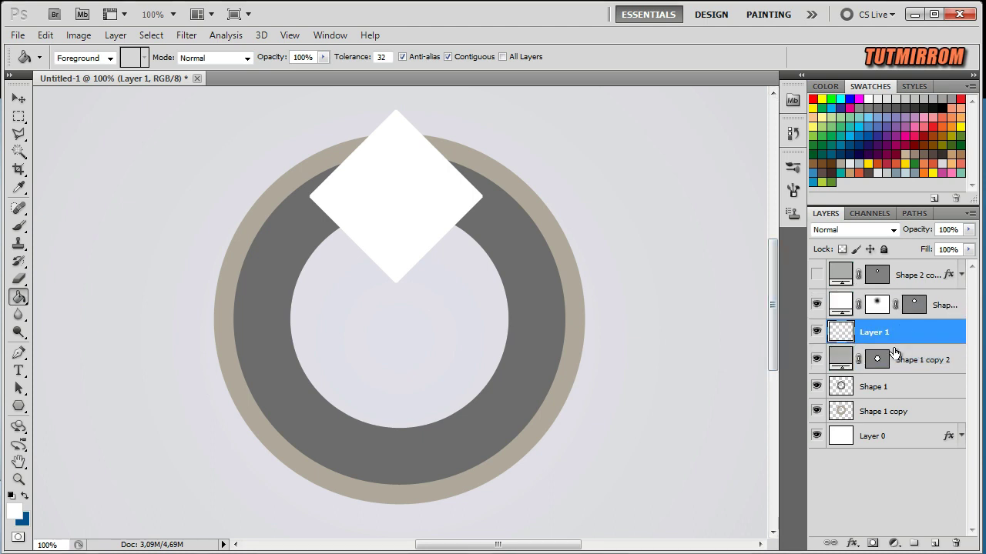
{"action": "left_click", "coordinate": [916, 306], "text": "ctrl"}
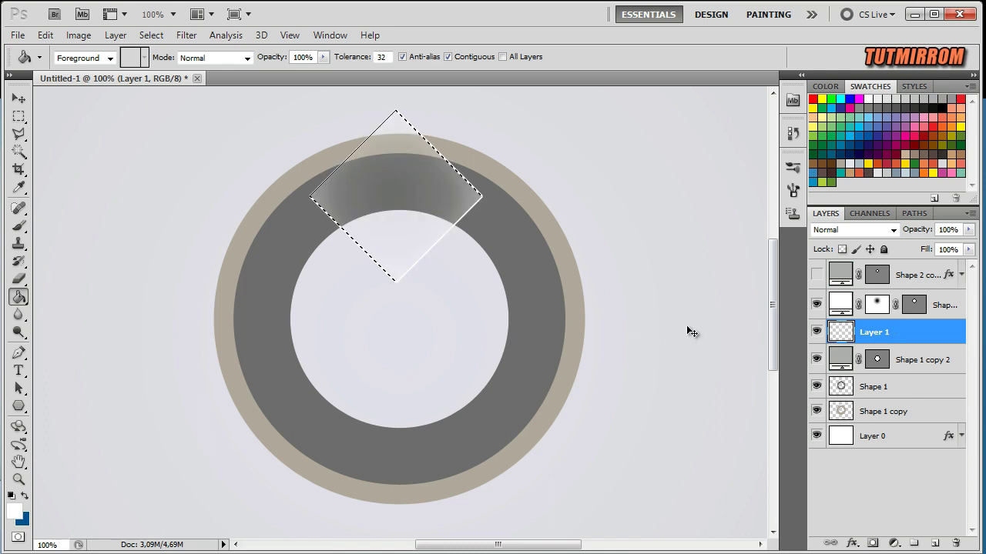
{"action": "key", "text": "ctrl+d"}
{"action": "left_click_drag", "start_coordinate": [922, 229], "coordinate": [905, 229]}
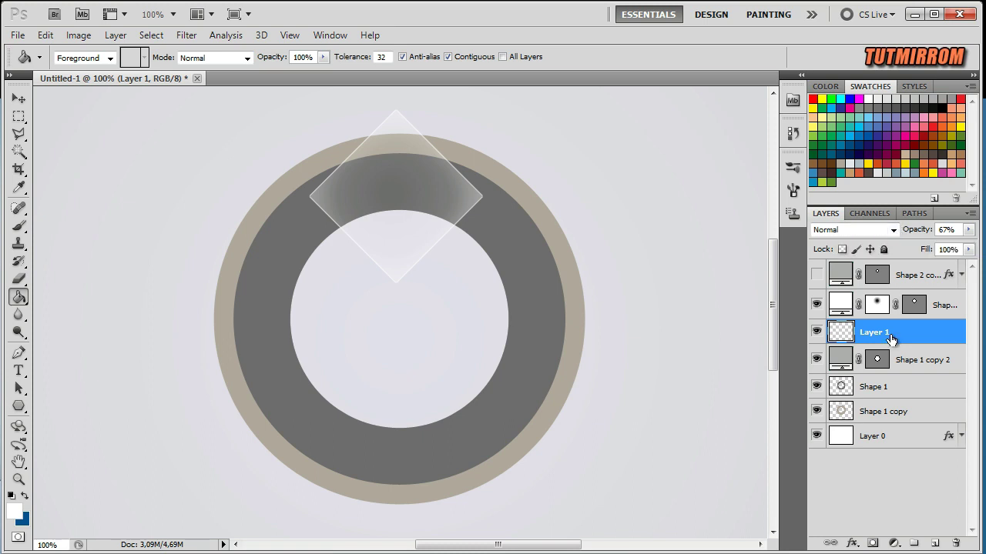
{"action": "left_click", "coordinate": [941, 308]}
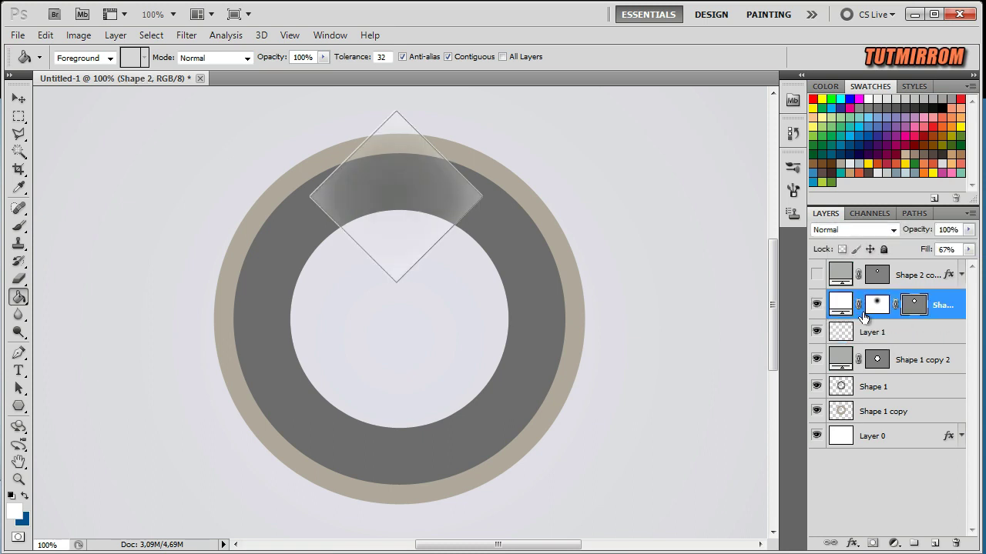
Step: Try a drop shadow on Shape 2's layer style, then cancel the change
{"action": "left_click", "coordinate": [915, 308]}
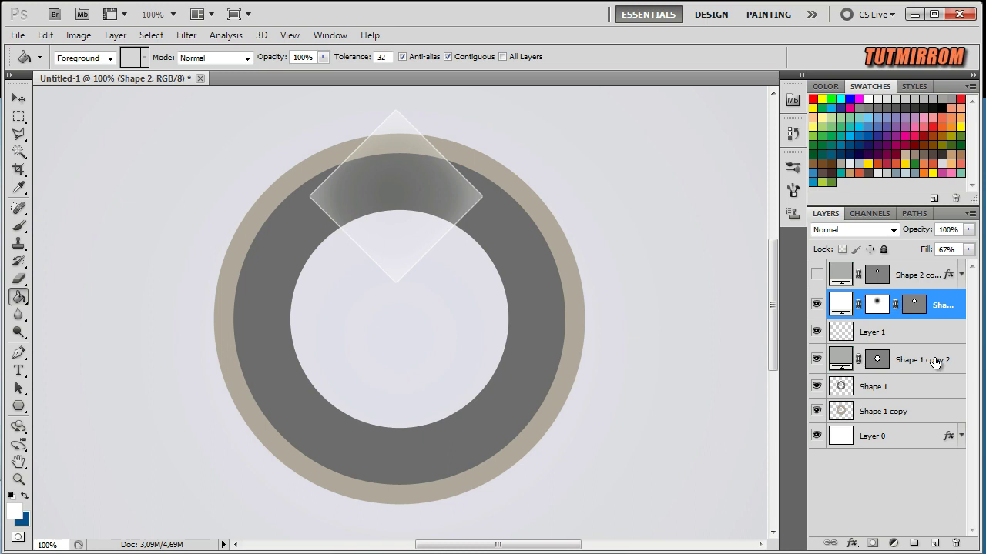
{"action": "double_click", "coordinate": [949, 300]}
{"action": "left_click", "coordinate": [529, 187]}
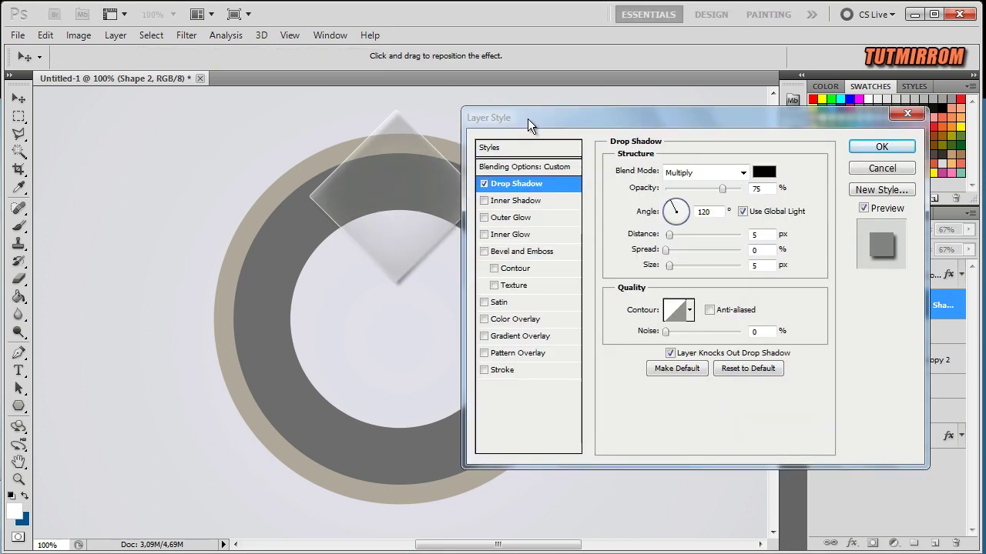
{"action": "left_click_drag", "start_coordinate": [530, 119], "coordinate": [562, 122]}
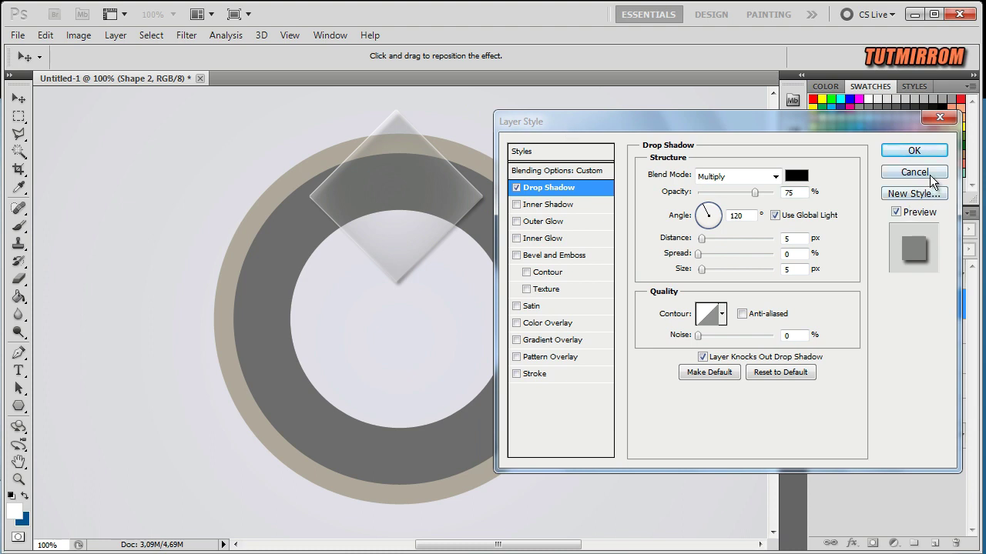
{"action": "left_click", "coordinate": [914, 171]}
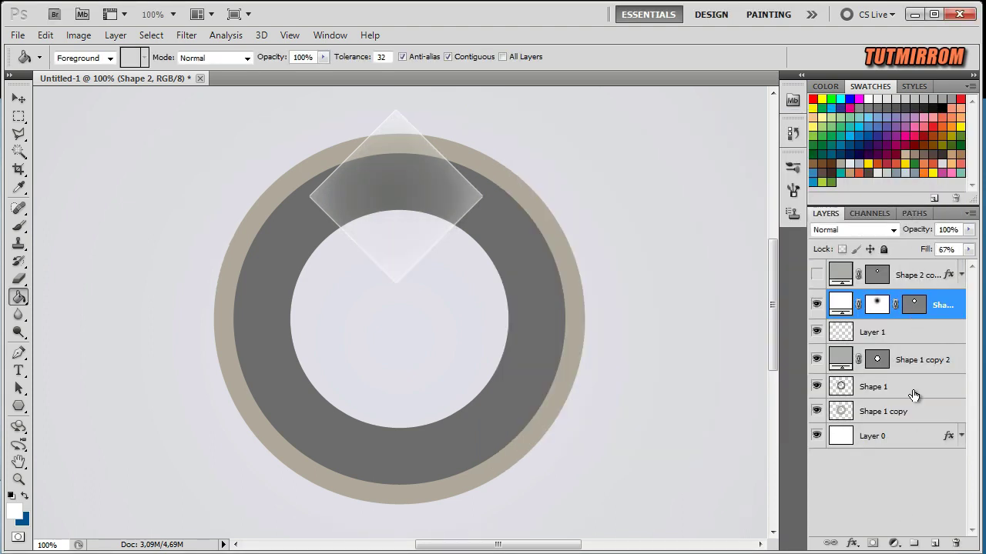
Step: Make the Shape 2 copy diamond visible again and reselect the Shape 2 layer
{"action": "left_click", "coordinate": [900, 278]}
{"action": "left_click", "coordinate": [816, 275]}
{"action": "left_click", "coordinate": [878, 277]}
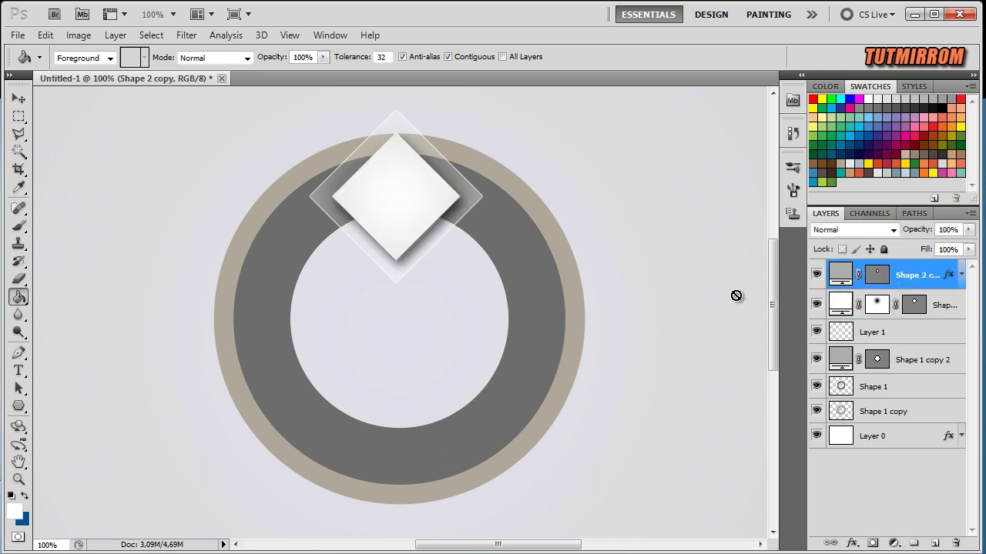
{"action": "key", "text": "v"}
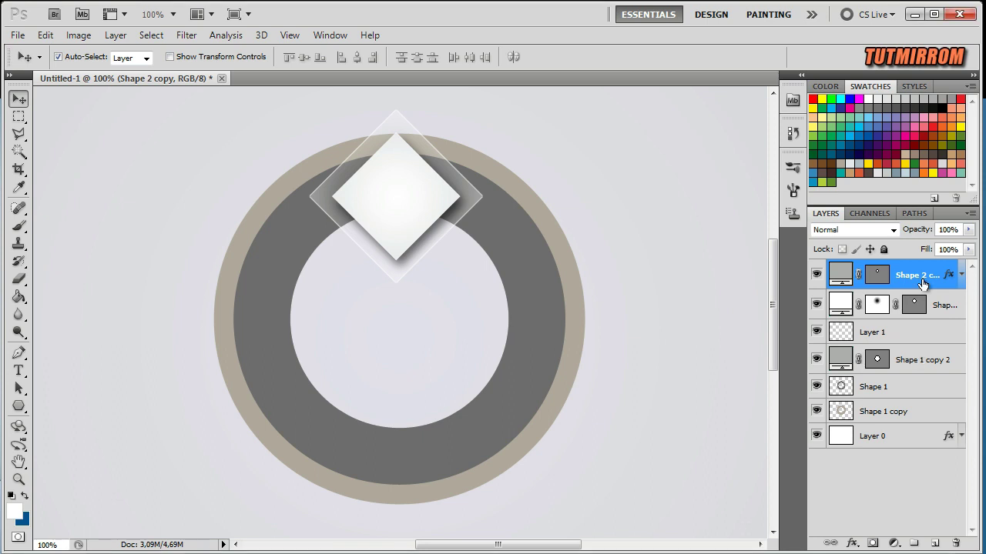
{"action": "left_click", "coordinate": [930, 308]}
Step: Give Shape 2 a white (#ffffff) inner glow of size 2
{"action": "key", "text": "shift+6"}
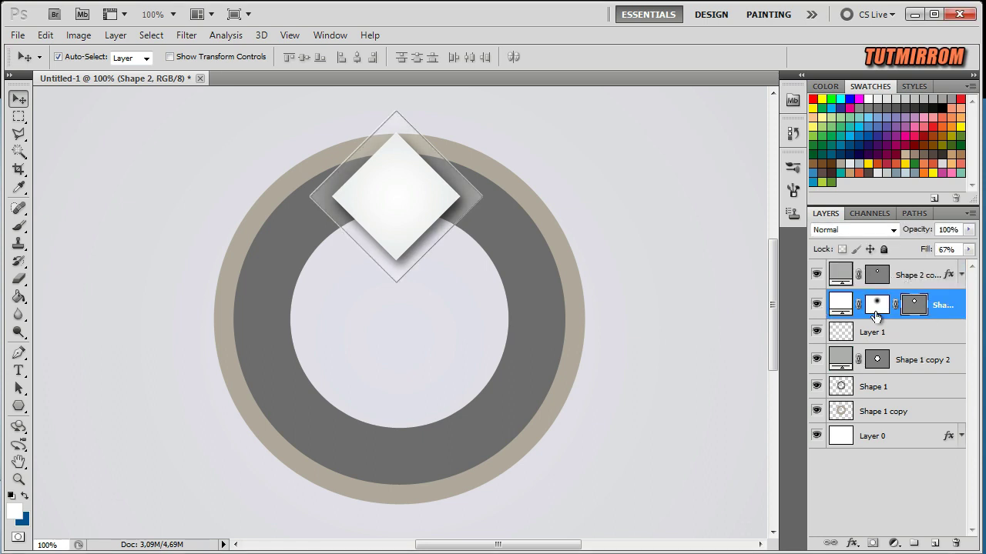
{"action": "key", "text": "shift+7"}
{"action": "double_click", "coordinate": [949, 301]}
{"action": "left_click", "coordinate": [548, 237]}
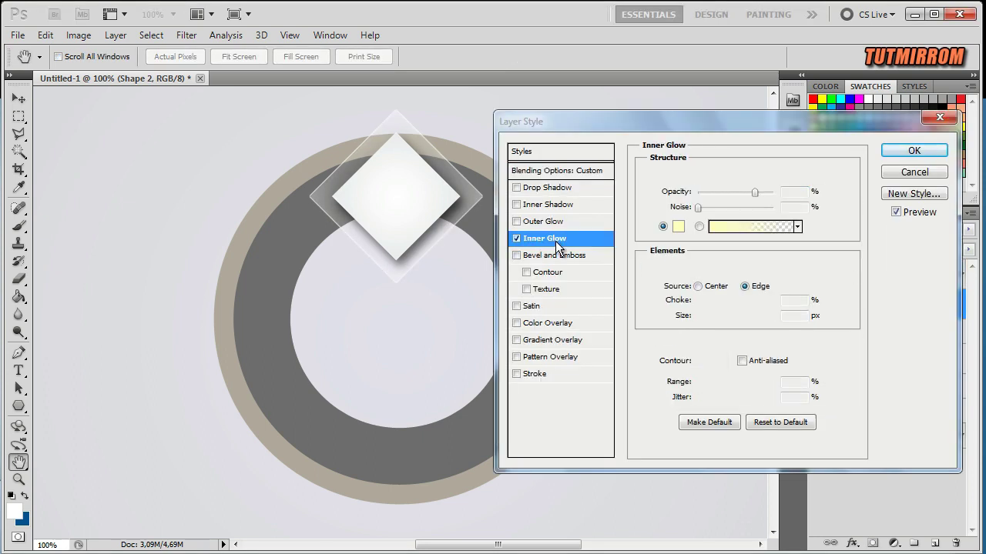
{"action": "left_click", "coordinate": [678, 226]}
{"action": "type", "text": "ffffff"}
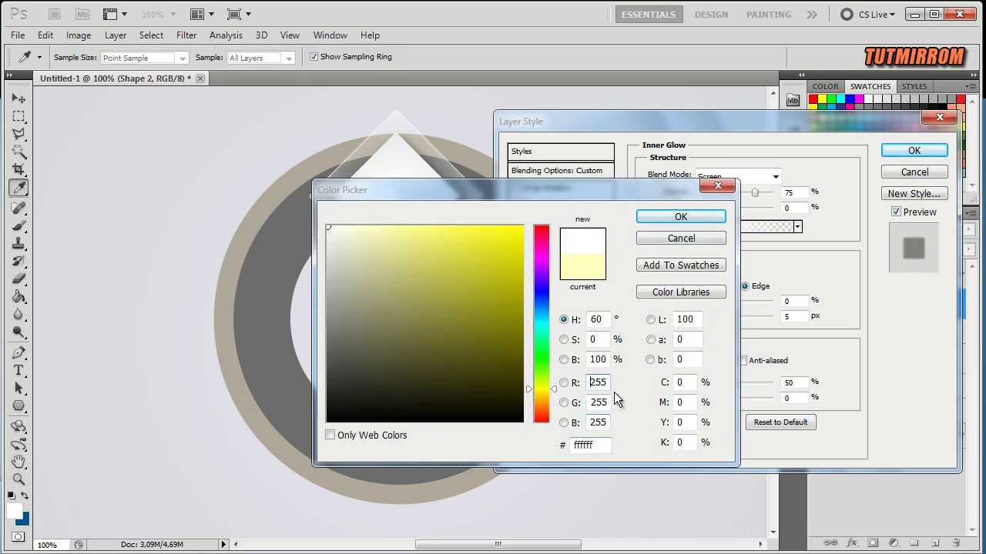
{"action": "left_click", "coordinate": [655, 218]}
{"action": "double_click", "coordinate": [793, 315]}
{"action": "type", "text": "2"}
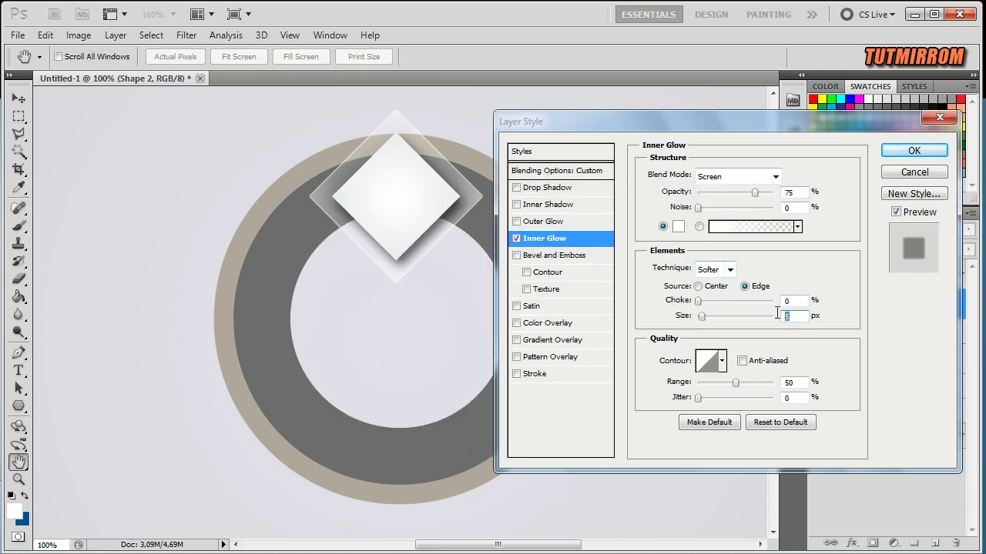
Step: Add a drop shadow to Shape 2 with distance 9, size 14, opacity 58
{"action": "left_click", "coordinate": [556, 188]}
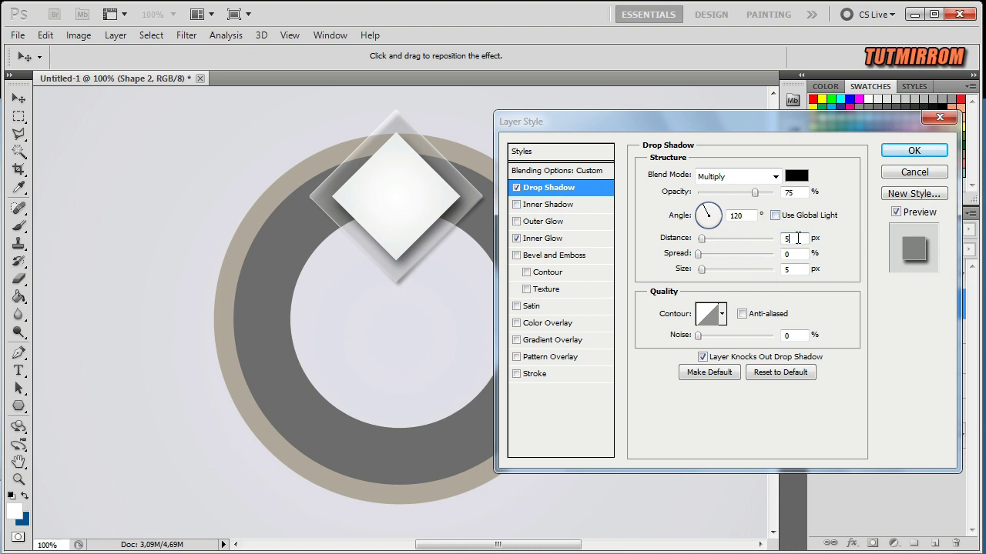
{"action": "type", "text": "9"}
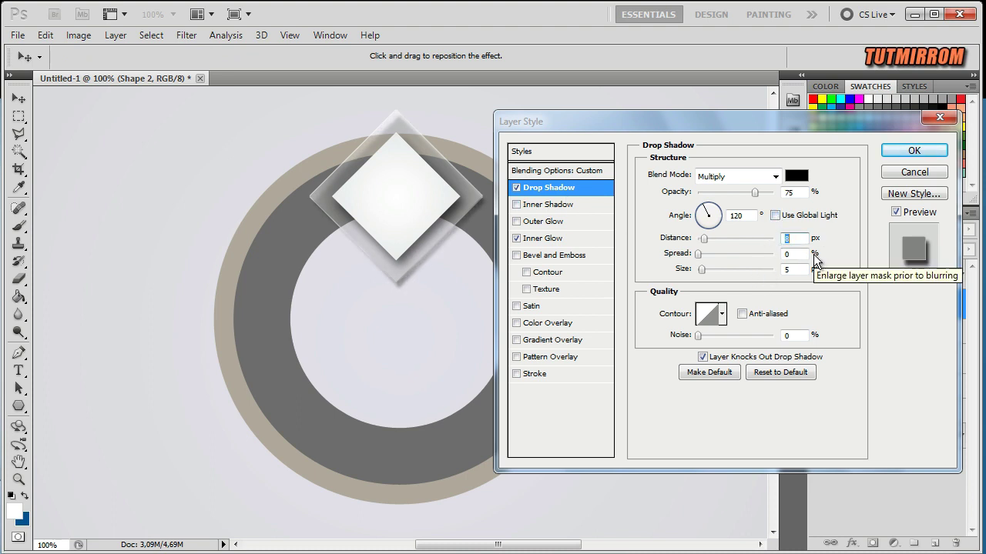
{"action": "scroll", "coordinate": [799, 270], "scroll_direction": "up", "scroll_amount": 5}
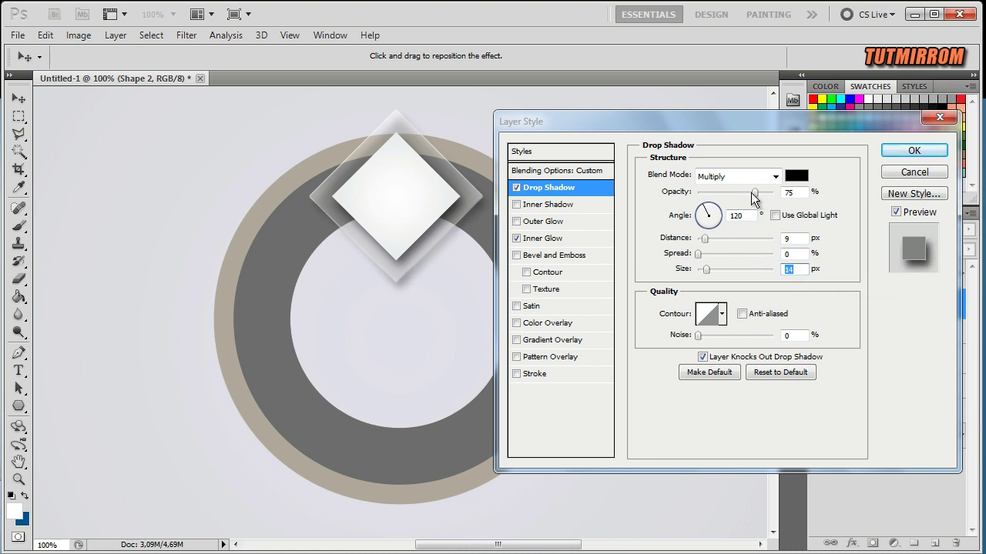
{"action": "left_click_drag", "start_coordinate": [744, 192], "coordinate": [738, 192]}
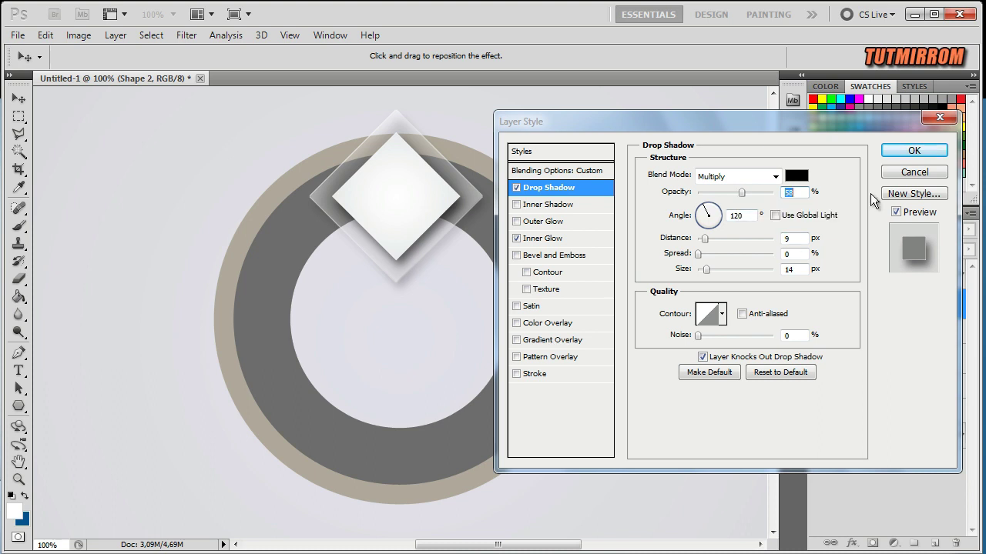
{"action": "left_click", "coordinate": [911, 151]}
Step: Raise Shape 2 fill to 100%, hide Shape 1 copy 2, and select the diamond layers
{"action": "left_click", "coordinate": [960, 306]}
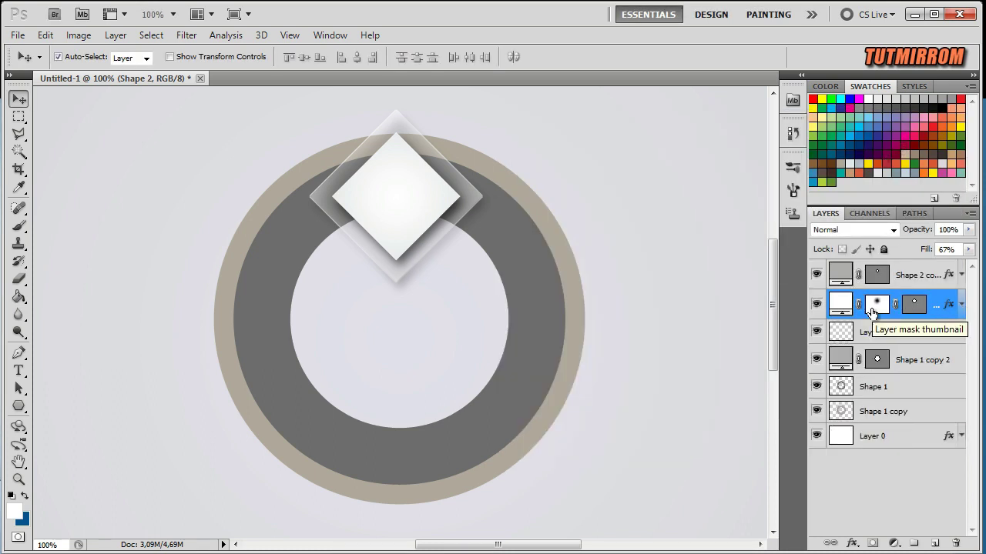
{"action": "left_click_drag", "start_coordinate": [928, 251], "coordinate": [967, 264]}
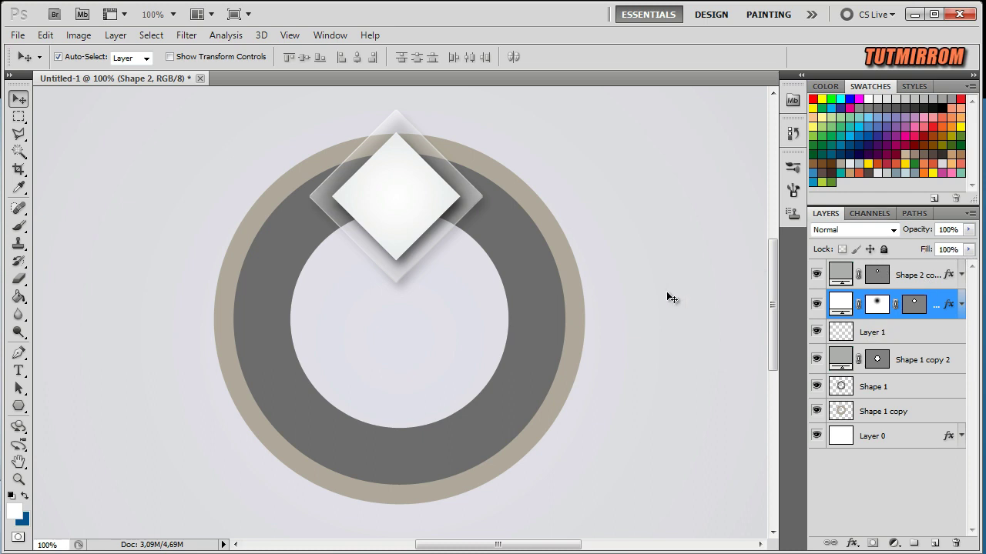
{"action": "left_click", "coordinate": [884, 337]}
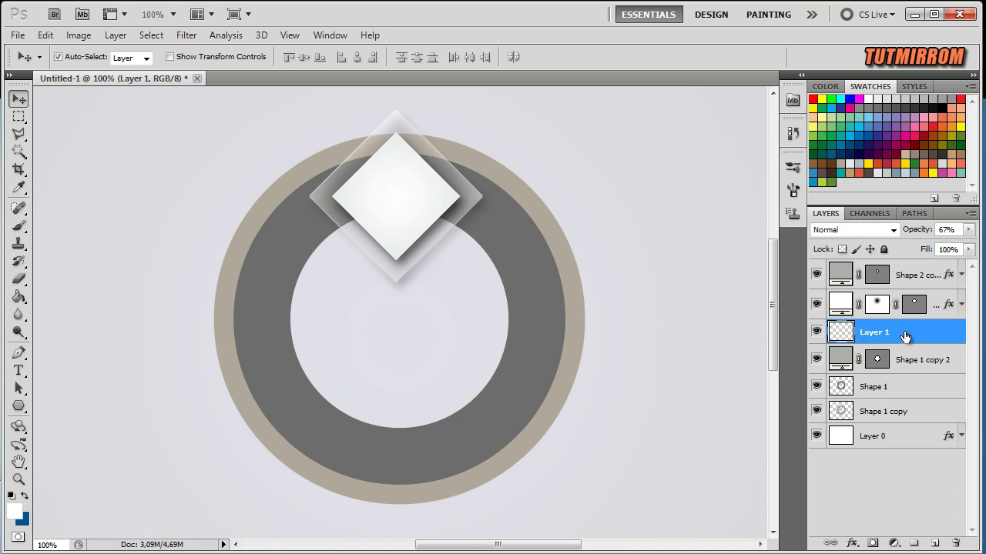
{"action": "left_click", "coordinate": [816, 360]}
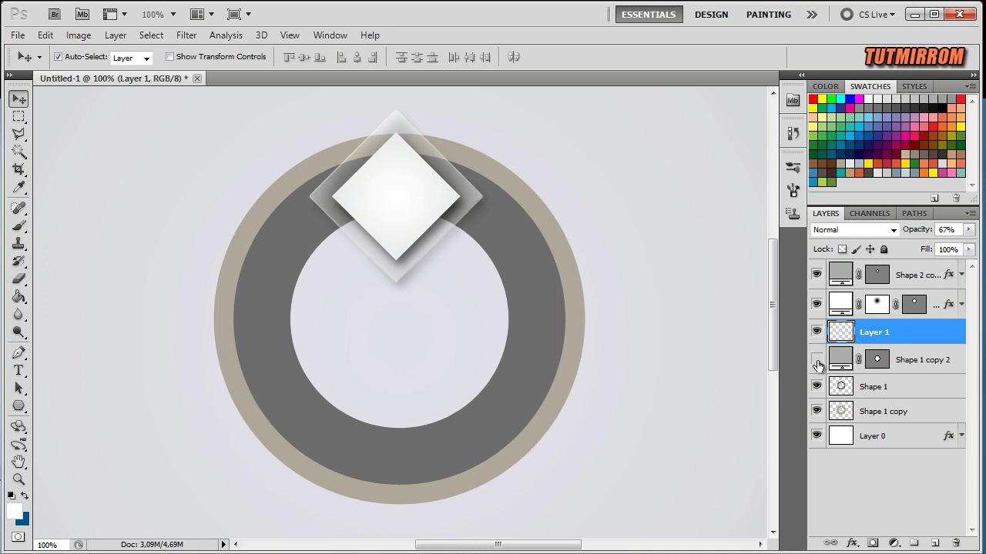
{"action": "left_click", "coordinate": [905, 284], "text": "shift"}
Step: Group the diamond layers into Group 1, duplicate it, and move the copy to the ring's bottom
{"action": "key", "text": "ctrl+g"}
{"action": "left_click", "coordinate": [816, 269]}
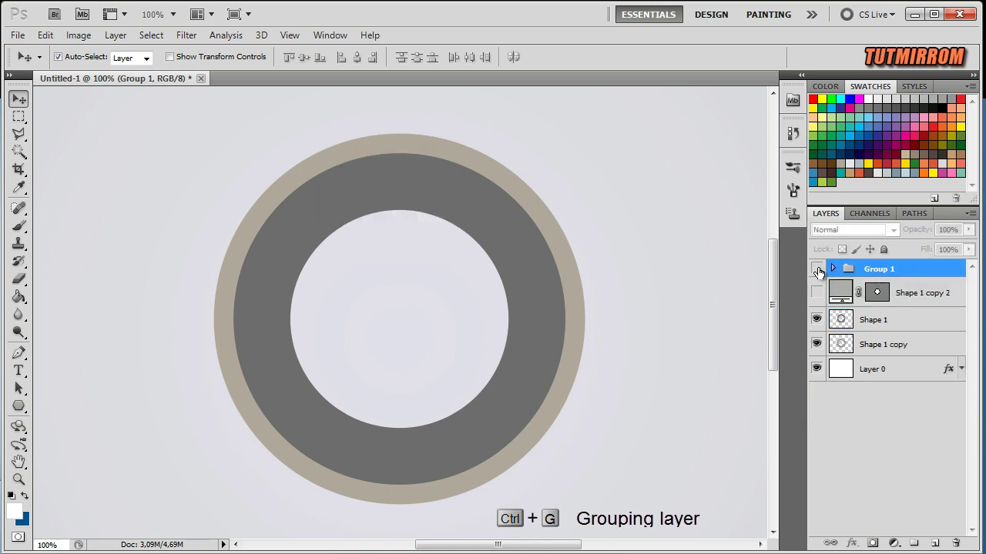
{"action": "key", "text": "ctrl+apostrophe"}
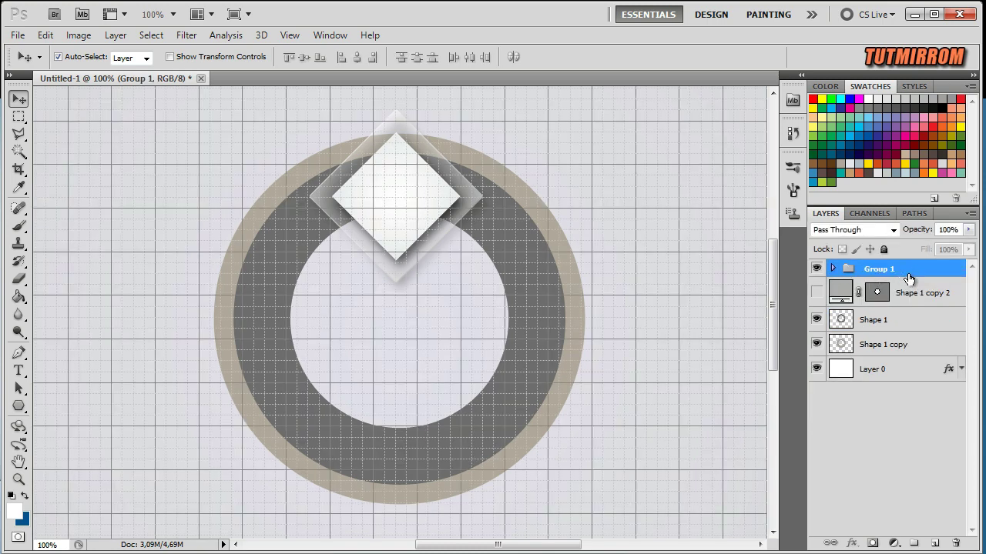
{"action": "right_click", "coordinate": [909, 279]}
{"action": "left_click", "coordinate": [885, 299]}
{"action": "left_click", "coordinate": [627, 243]}
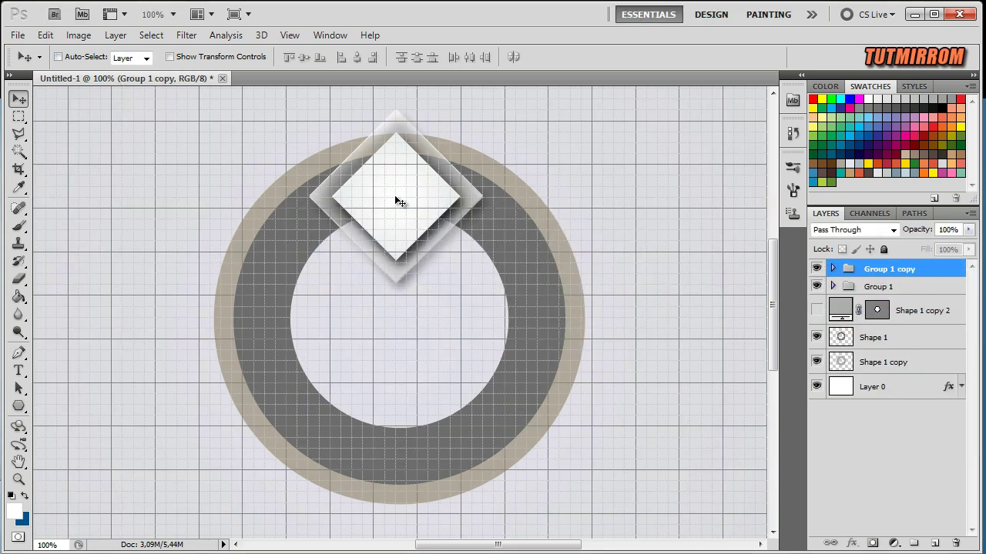
{"action": "left_click_drag", "start_coordinate": [396, 201], "coordinate": [388, 445]}
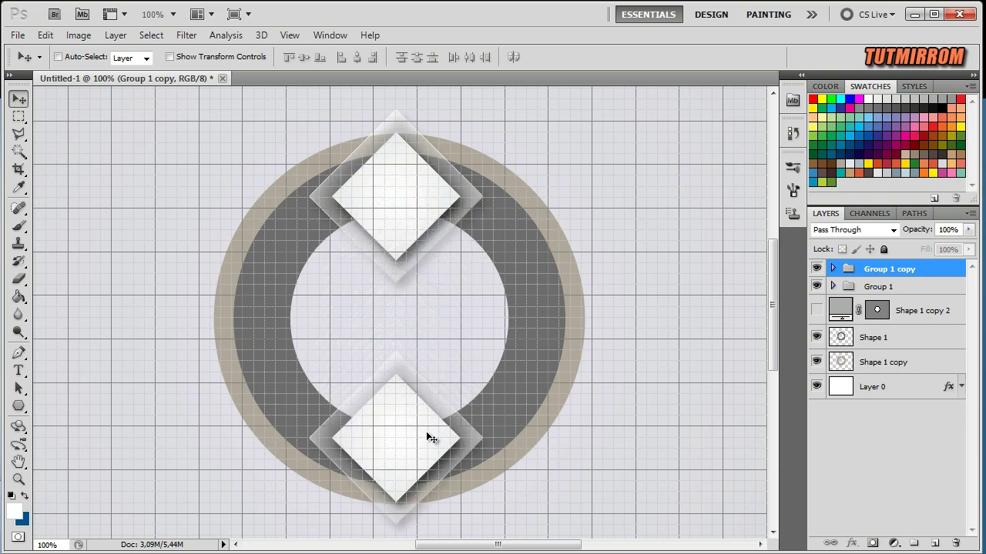
Step: Duplicate the bottom diamond group and place the copy at the ring's right side
{"action": "right_click", "coordinate": [923, 270]}
{"action": "left_click", "coordinate": [885, 302]}
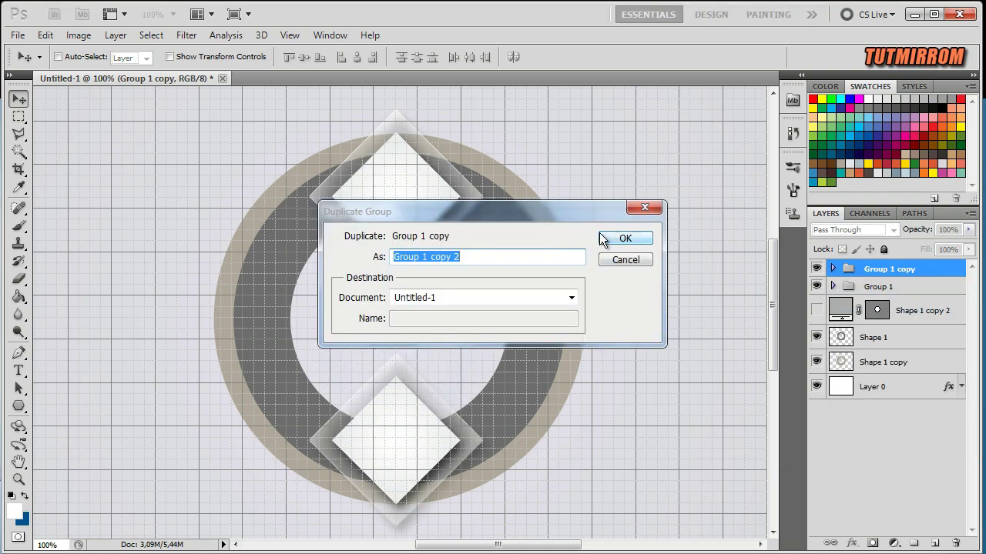
{"action": "left_click", "coordinate": [625, 239]}
{"action": "mouse_move", "coordinate": [400, 442]}
{"action": "left_mouse_down"}
{"action": "mouse_move", "coordinate": [449, 331]}
{"action": "mouse_move", "coordinate": [508, 334]}
{"action": "left_mouse_up"}
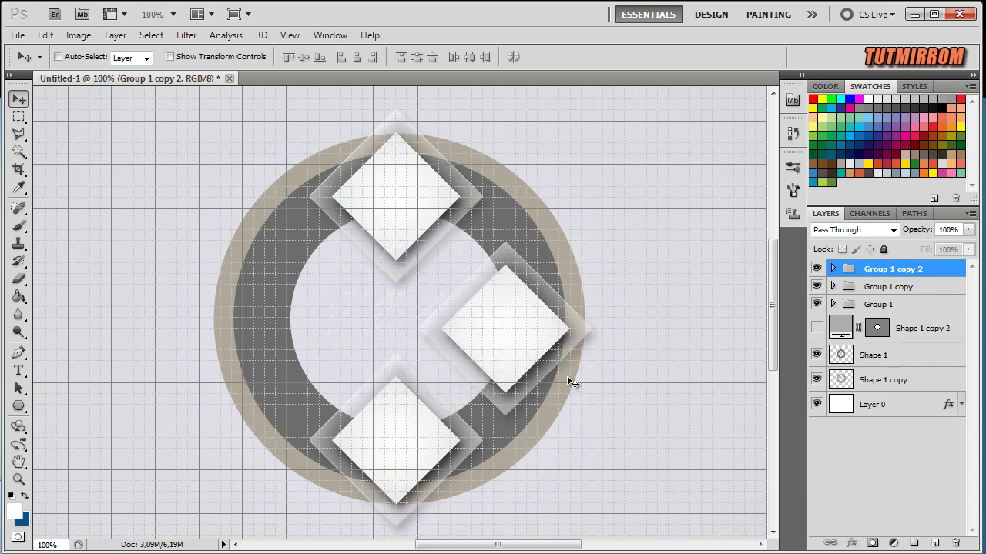
{"action": "left_click_drag", "start_coordinate": [523, 335], "coordinate": [543, 338]}
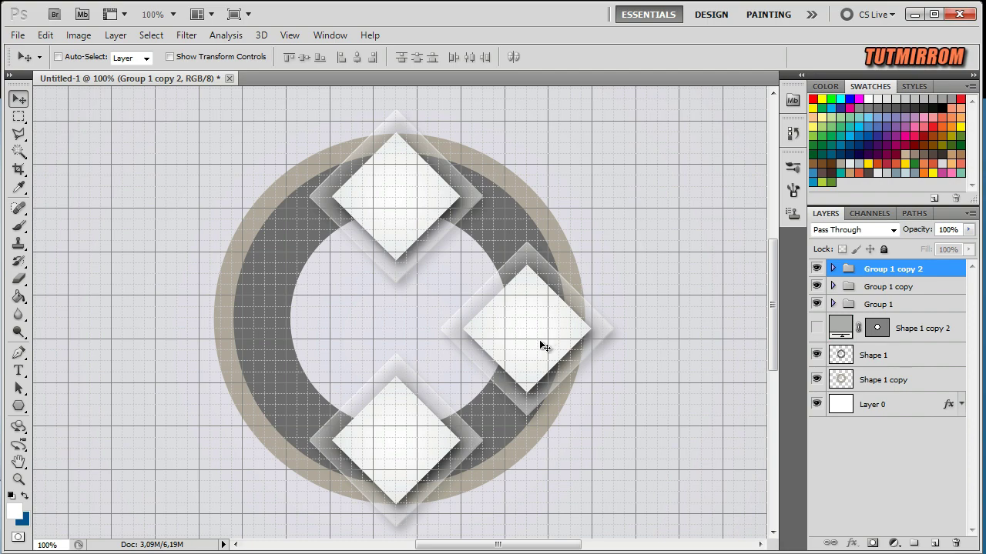
Step: Duplicate the right diamond group, move it to the ring's left, and fine-tune the right diamond
{"action": "right_click", "coordinate": [919, 283]}
{"action": "left_click", "coordinate": [863, 308]}
{"action": "left_click", "coordinate": [624, 239]}
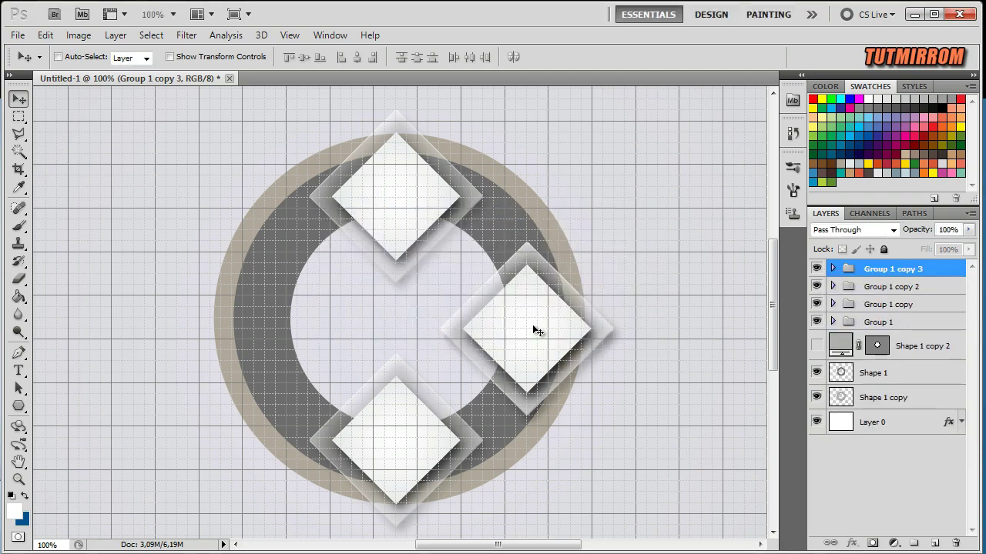
{"action": "left_click_drag", "start_coordinate": [508, 335], "coordinate": [263, 338]}
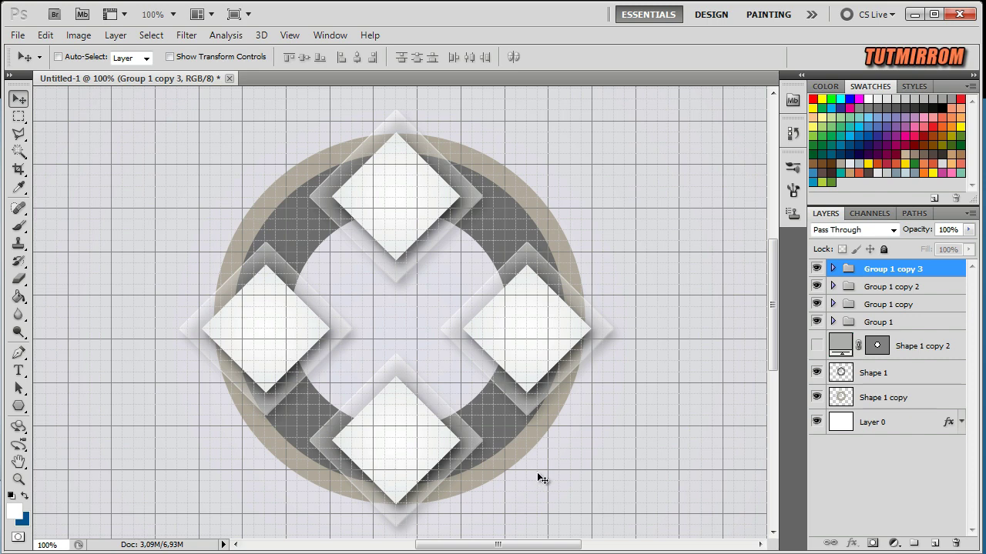
{"action": "left_click", "coordinate": [885, 286]}
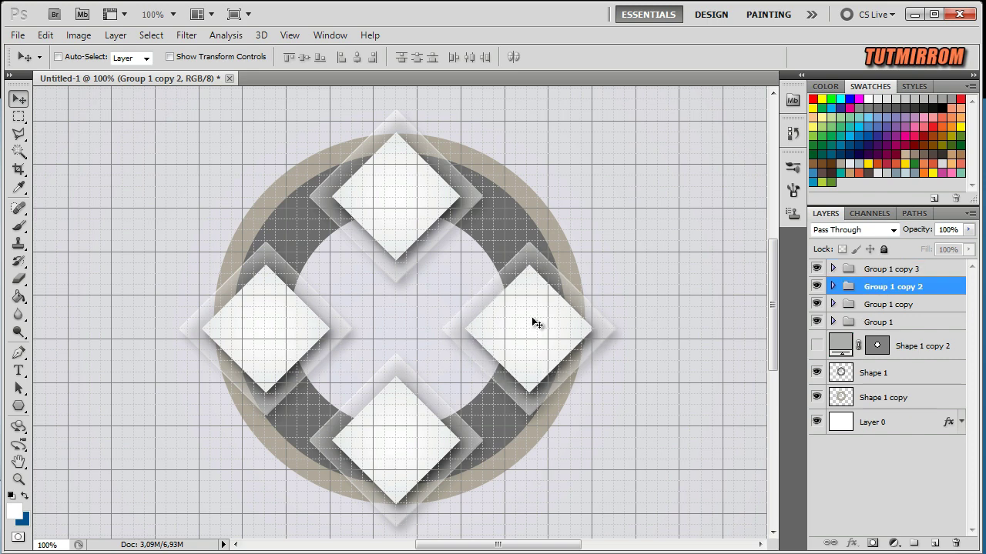
{"action": "key", "text": "Right"}
{"action": "key", "text": "Right"}
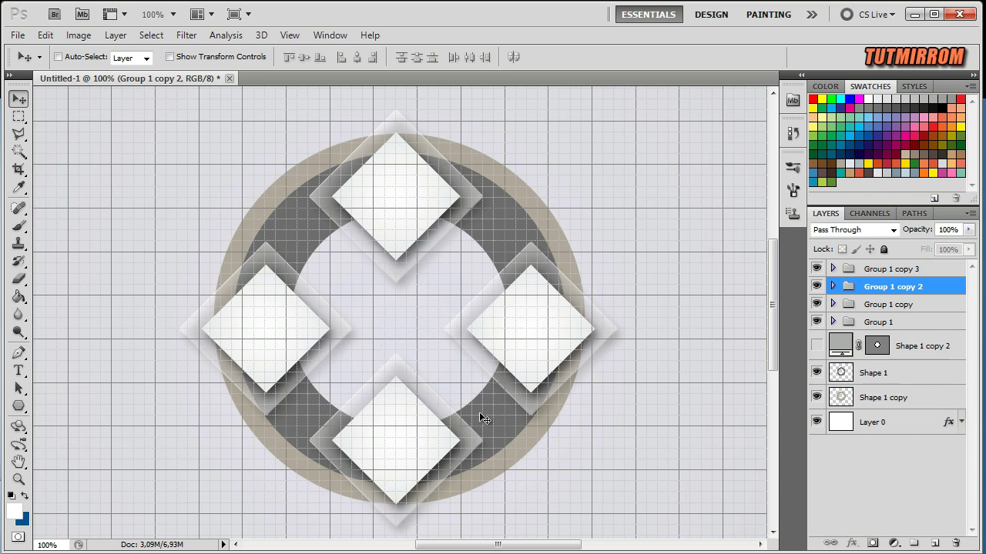
{"action": "key", "text": "Left"}
{"action": "key", "text": "Left"}
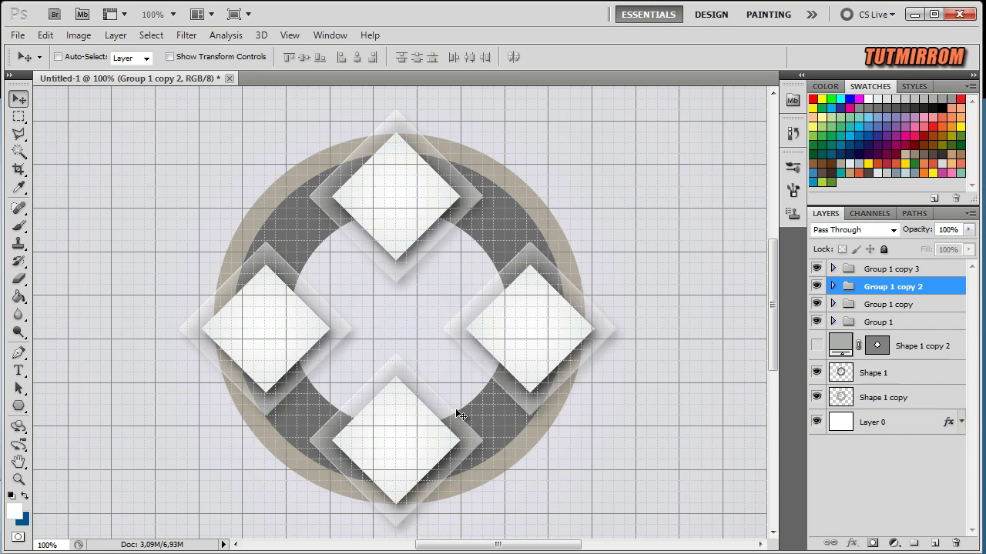
Step: Hide the grid and select the grey ring's Shape 1 layer with auto-select
{"action": "key", "text": "ctrl+apostrophe"}
{"action": "scroll", "coordinate": [455, 406], "scroll_direction": "down", "scroll_amount": 1}
{"action": "key", "text": "alt+bracketleft"}
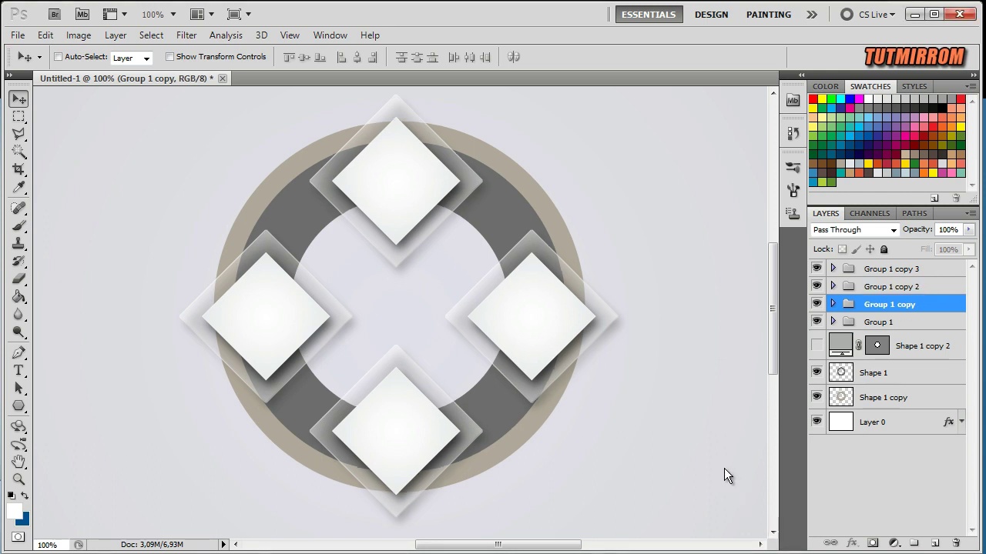
{"action": "left_click", "coordinate": [131, 83]}
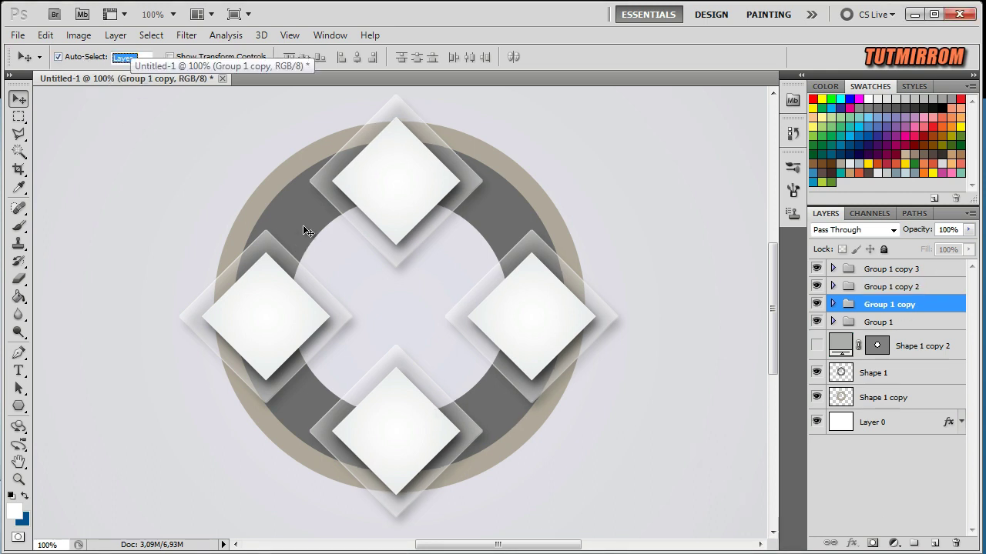
{"action": "left_click", "coordinate": [301, 224]}
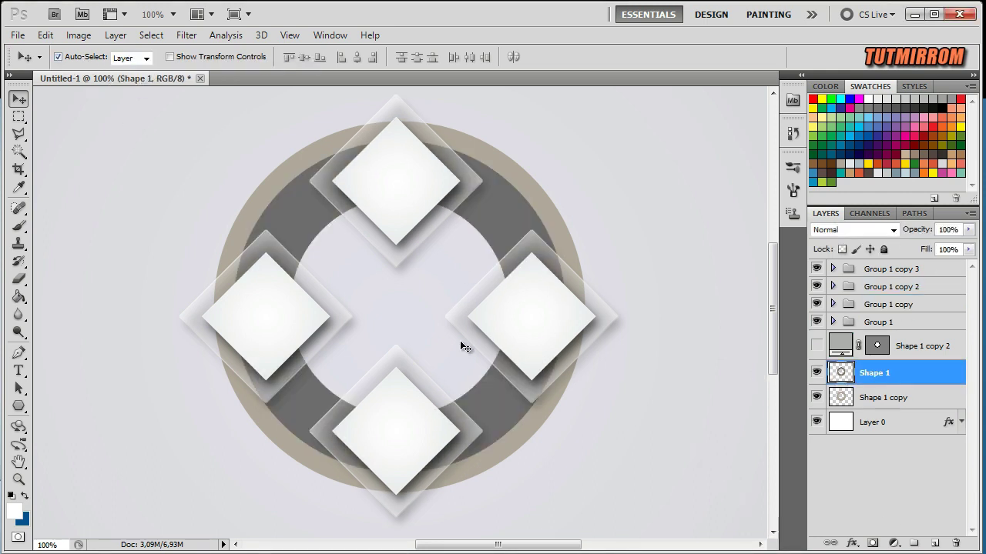
Step: Cut the ring's upper-left quarter from Shape 1 onto its own layer, Layer 2
{"action": "scroll", "coordinate": [652, 336], "scroll_direction": "up", "scroll_amount": 1}
{"action": "left_click", "coordinate": [19, 115]}
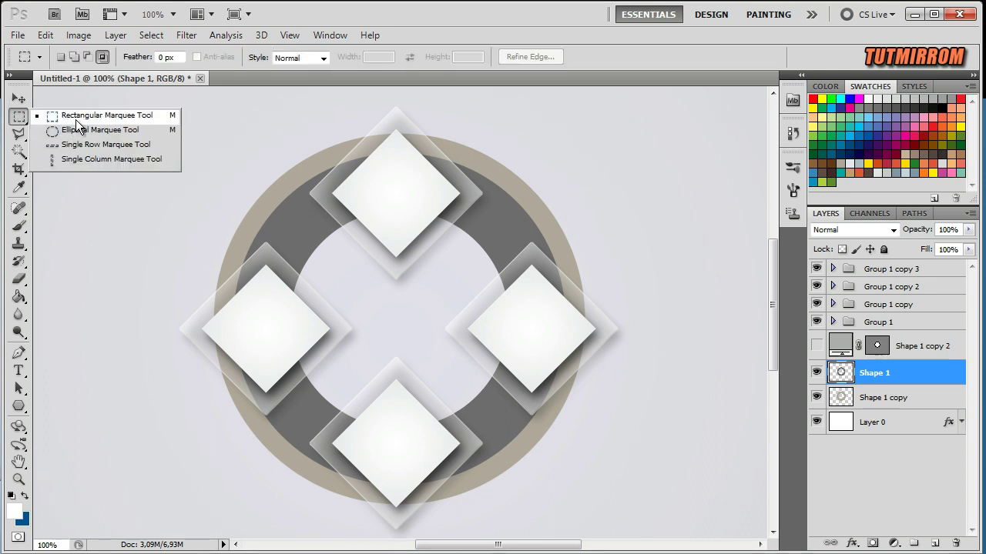
{"action": "left_click", "coordinate": [82, 117]}
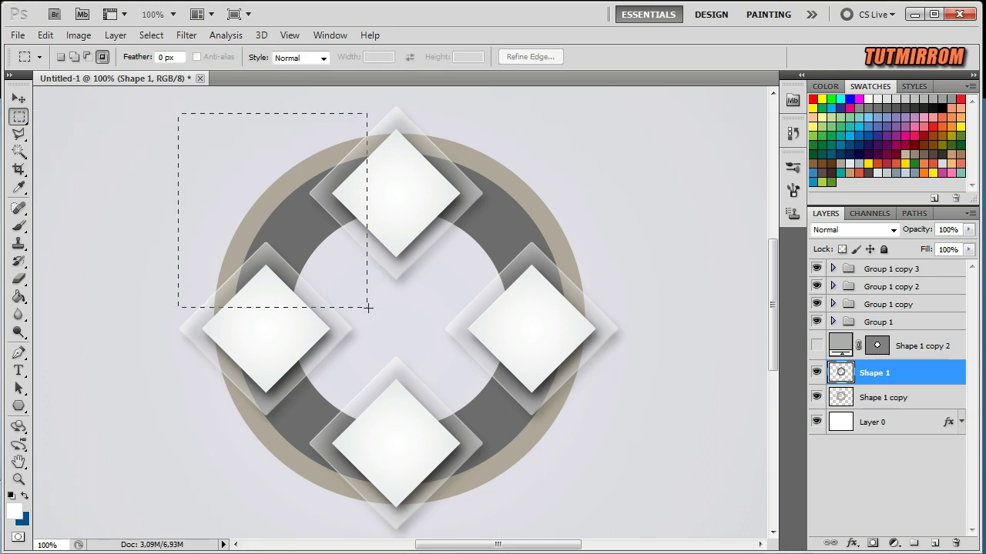
{"action": "left_click_drag", "start_coordinate": [368, 308], "coordinate": [397, 329]}
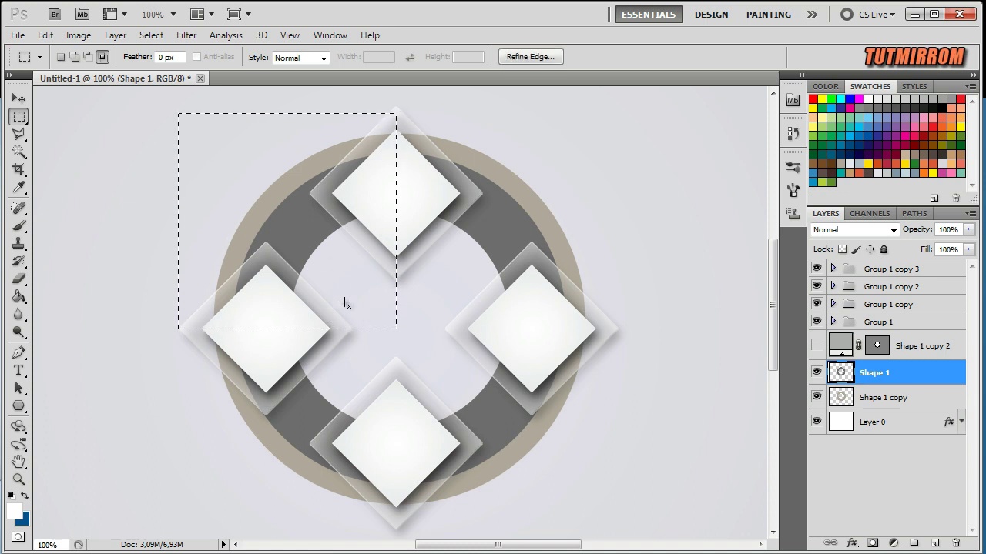
{"action": "right_click", "coordinate": [300, 218]}
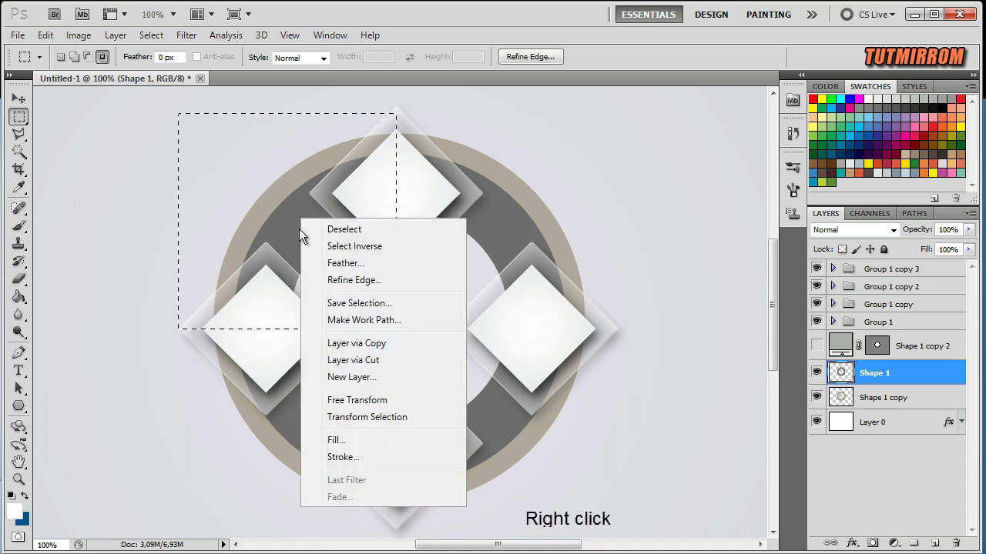
{"action": "left_click", "coordinate": [375, 360]}
{"action": "left_click", "coordinate": [818, 374]}
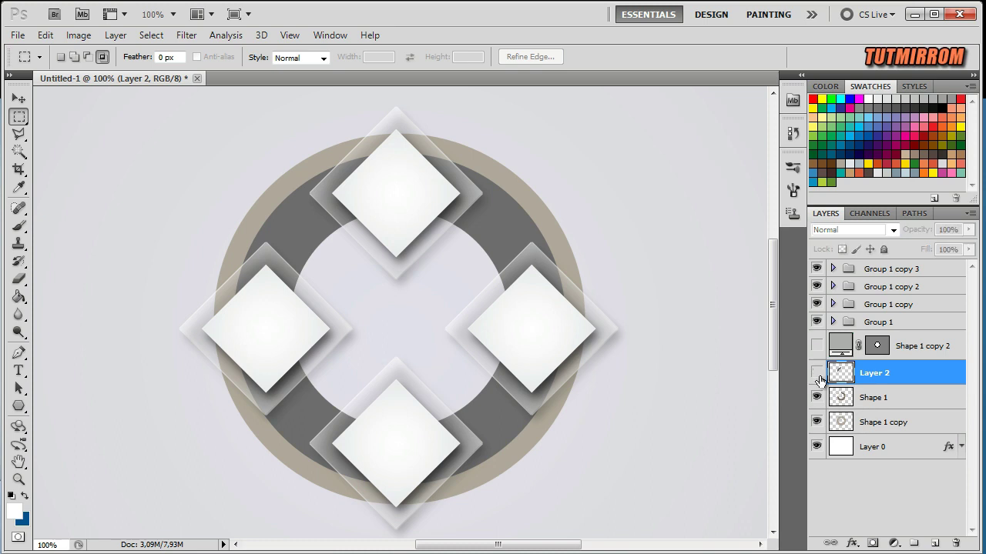
{"action": "left_click", "coordinate": [875, 402]}
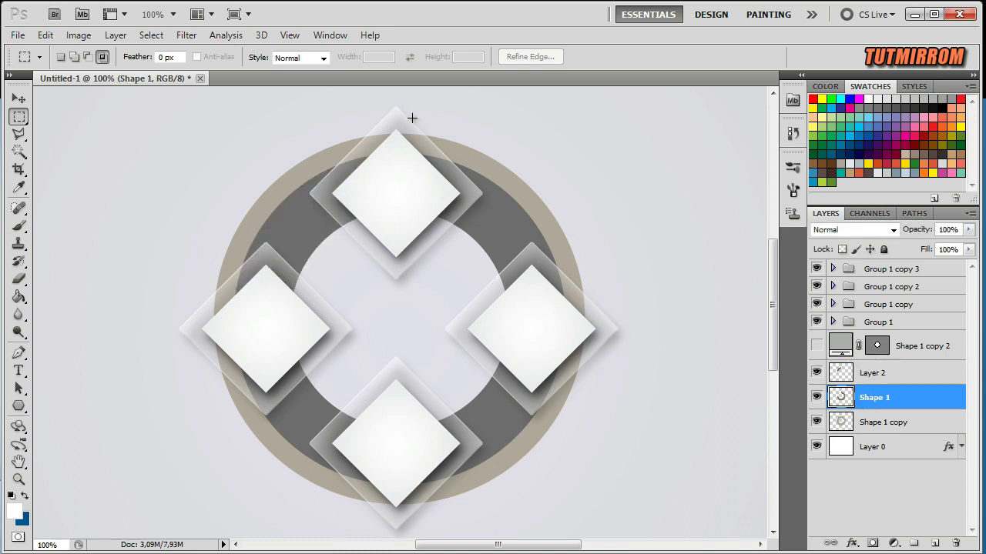
Step: Cut the ring's upper-right quarter from Shape 1 onto Layer 3
{"action": "left_click_drag", "start_coordinate": [426, 208], "coordinate": [631, 328]}
{"action": "right_click", "coordinate": [489, 216]}
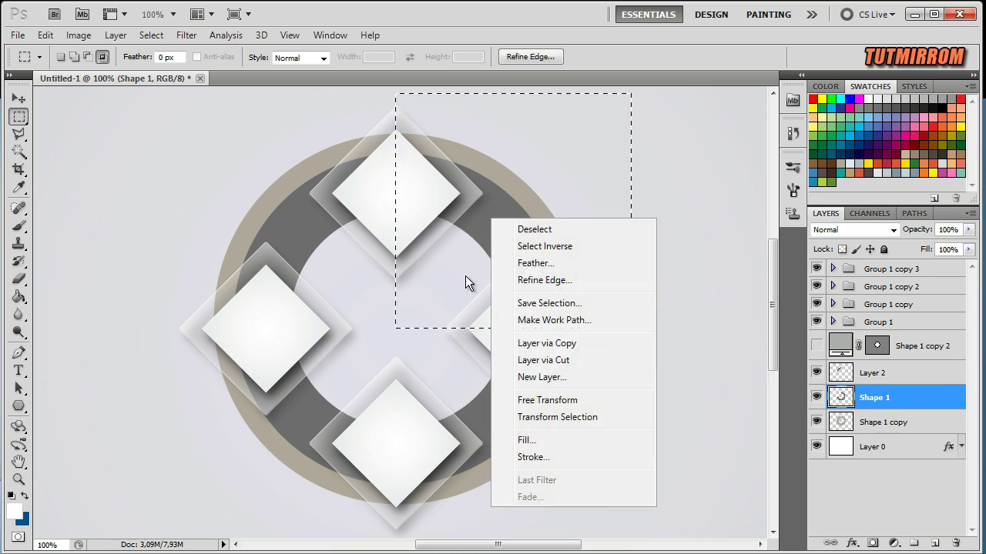
{"action": "left_click", "coordinate": [550, 359]}
{"action": "left_click", "coordinate": [816, 397]}
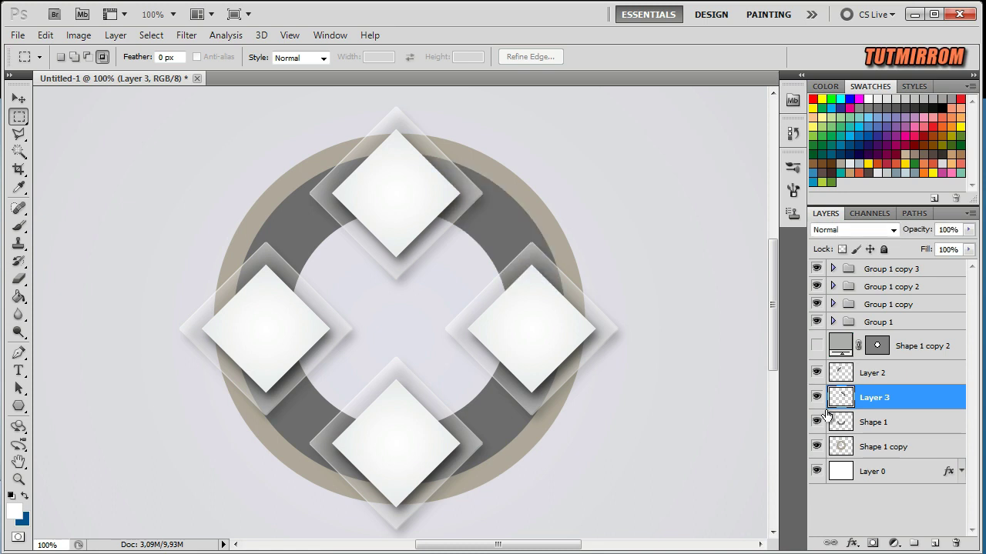
{"action": "left_click", "coordinate": [885, 424]}
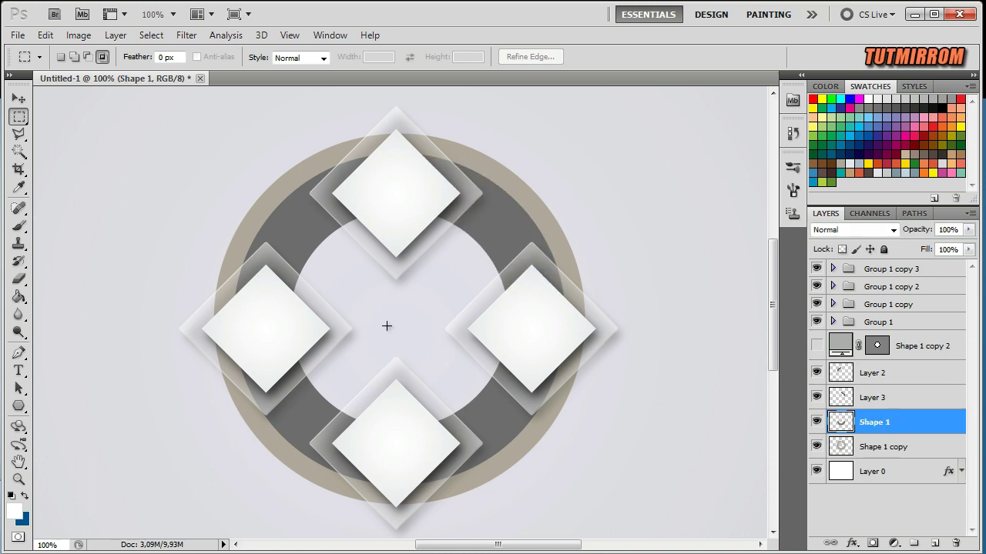
Step: Cut the ring's lower-right quarter from Shape 1 onto Layer 4 and check the result
{"action": "left_click_drag", "start_coordinate": [439, 402], "coordinate": [633, 518]}
{"action": "right_click", "coordinate": [510, 381]}
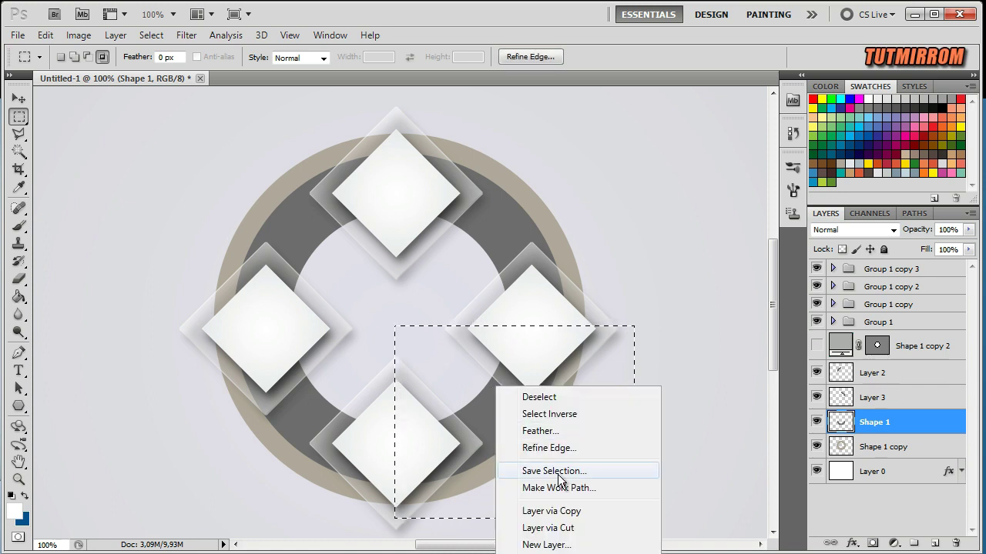
{"action": "left_click", "coordinate": [576, 528]}
{"action": "left_click", "coordinate": [816, 422]}
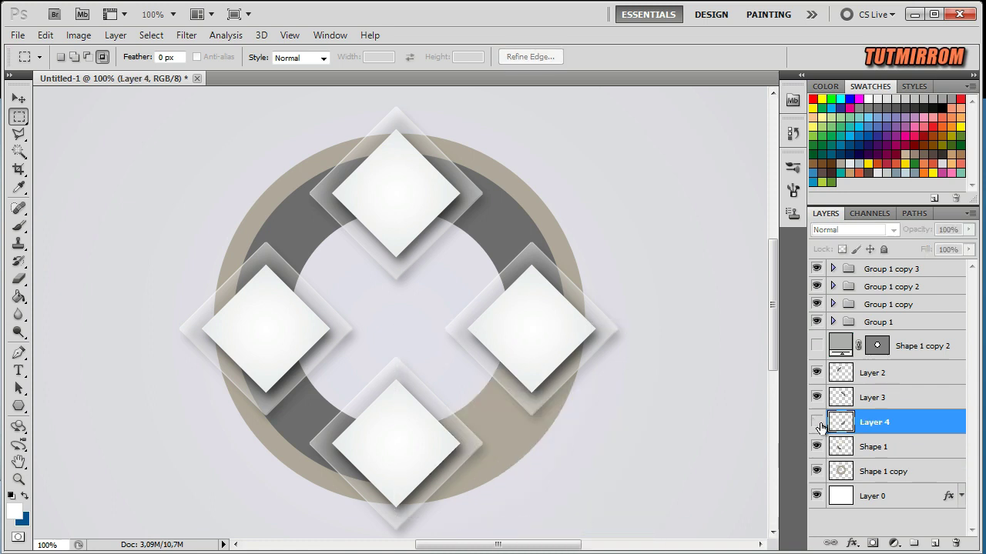
{"action": "left_click", "coordinate": [816, 422]}
{"action": "left_click", "coordinate": [816, 447]}
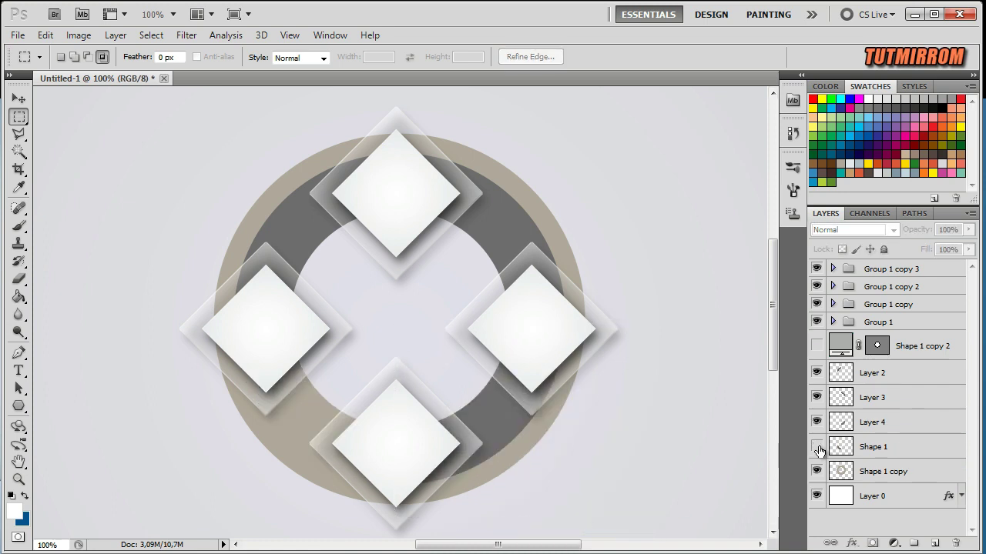
Step: Add a gradient overlay to Layer 2, the upper-left ring quarter, and edit its gradient
{"action": "key", "text": "v"}
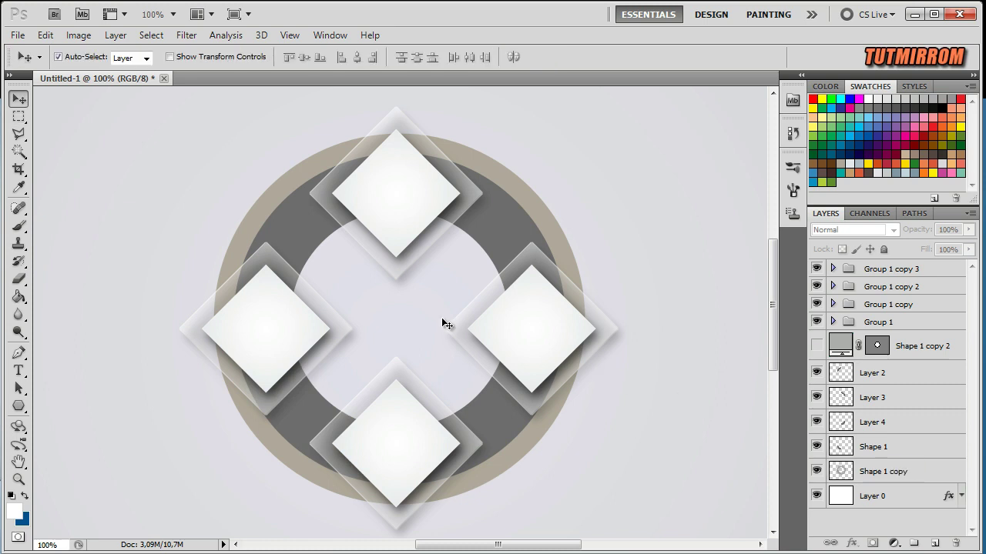
{"action": "left_click", "coordinate": [866, 373]}
{"action": "left_click", "coordinate": [816, 372]}
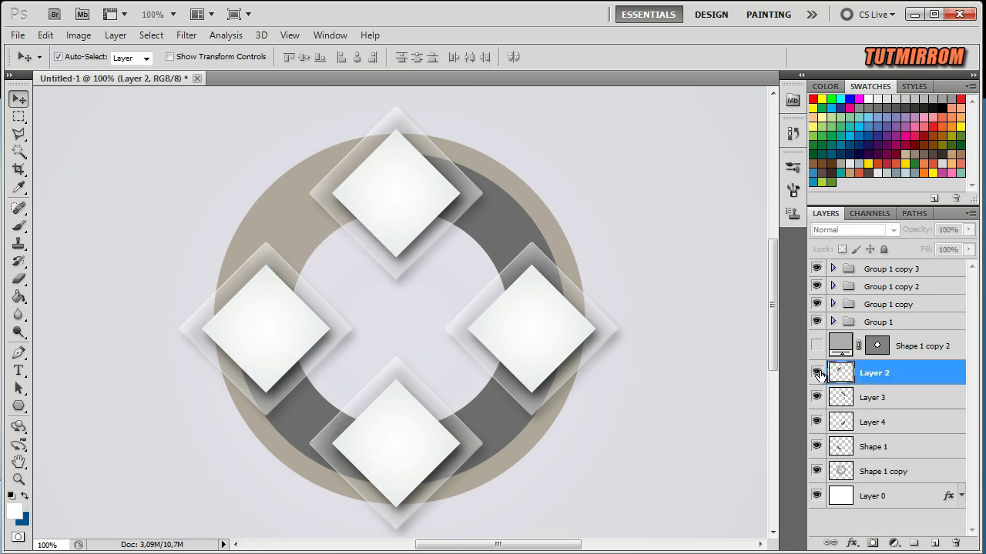
{"action": "double_click", "coordinate": [947, 376]}
{"action": "left_click_drag", "start_coordinate": [559, 119], "coordinate": [538, 117]}
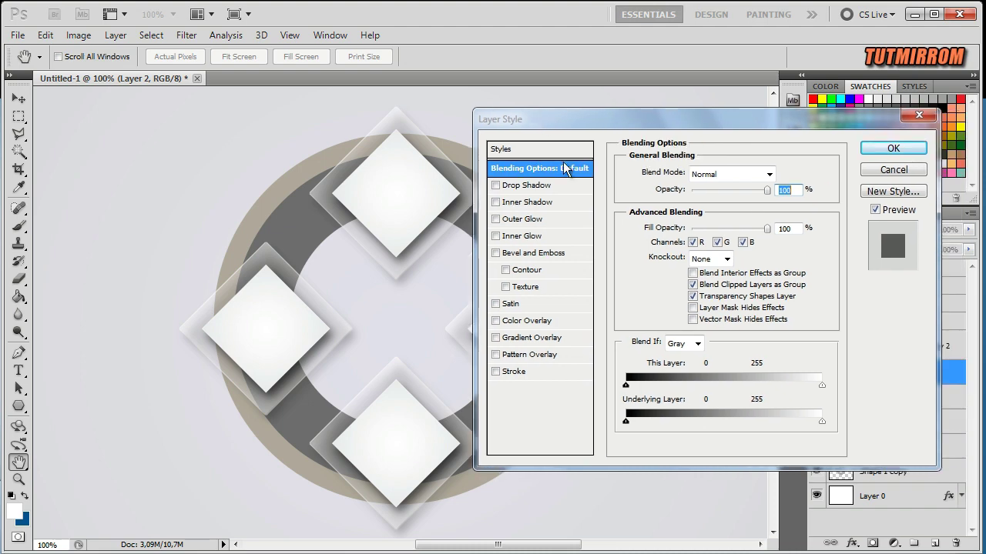
{"action": "left_click", "coordinate": [561, 337]}
{"action": "left_click", "coordinate": [693, 206]}
{"action": "left_click_drag", "start_coordinate": [500, 67], "coordinate": [591, 86]}
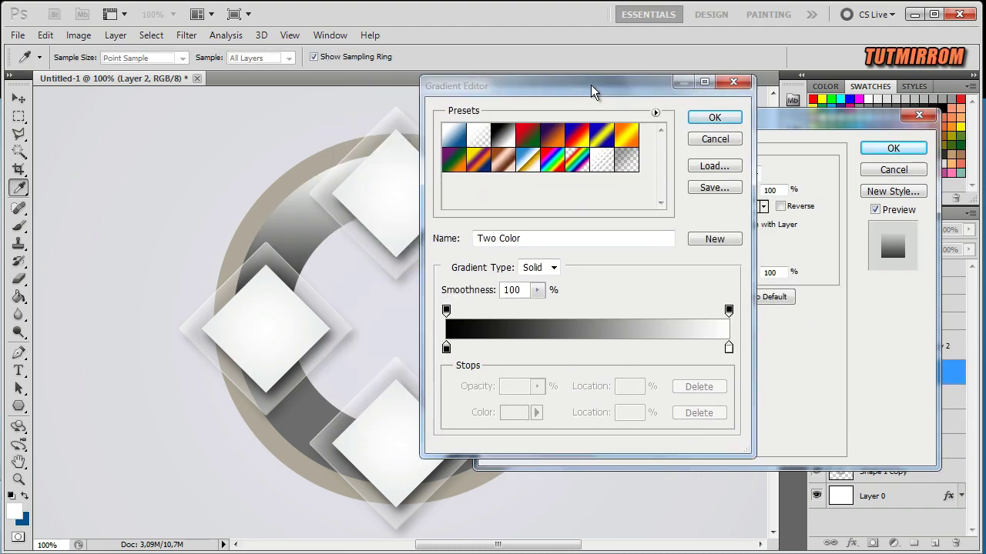
Step: Set the gradient's left colour stop to deep orange #ff5a01
{"action": "left_click", "coordinate": [446, 348]}
{"action": "left_click", "coordinate": [514, 413]}
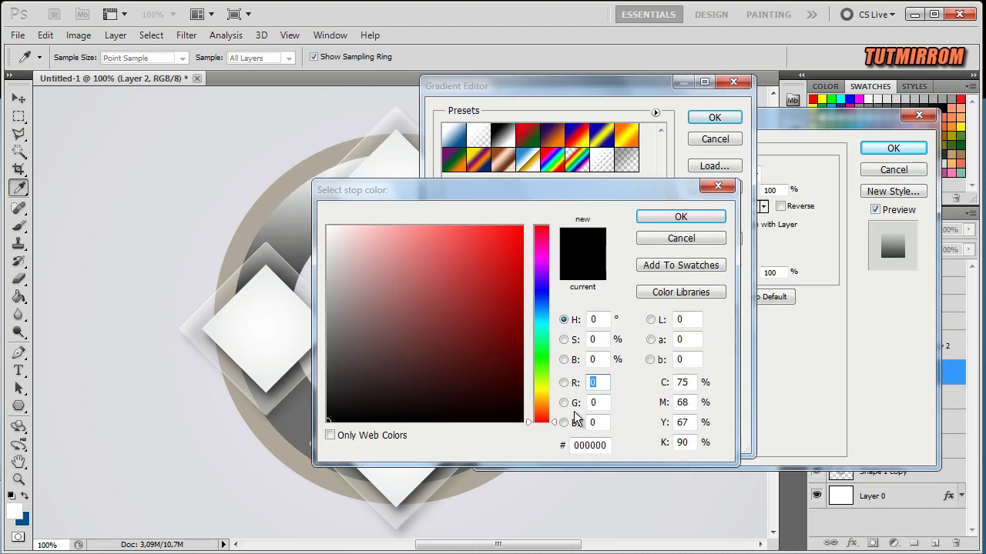
{"action": "double_click", "coordinate": [594, 444]}
{"action": "type", "text": "f"}
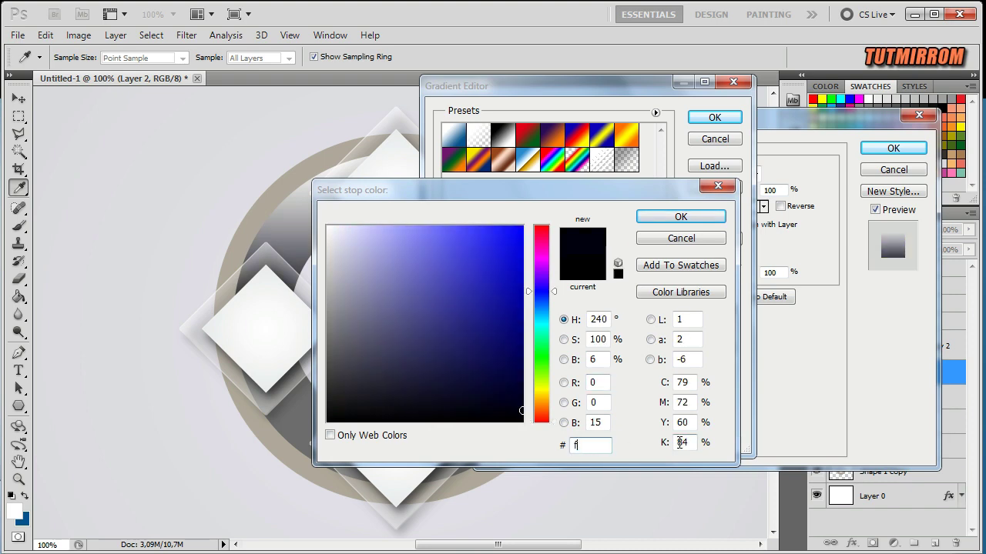
{"action": "type", "text": "f5a0"}
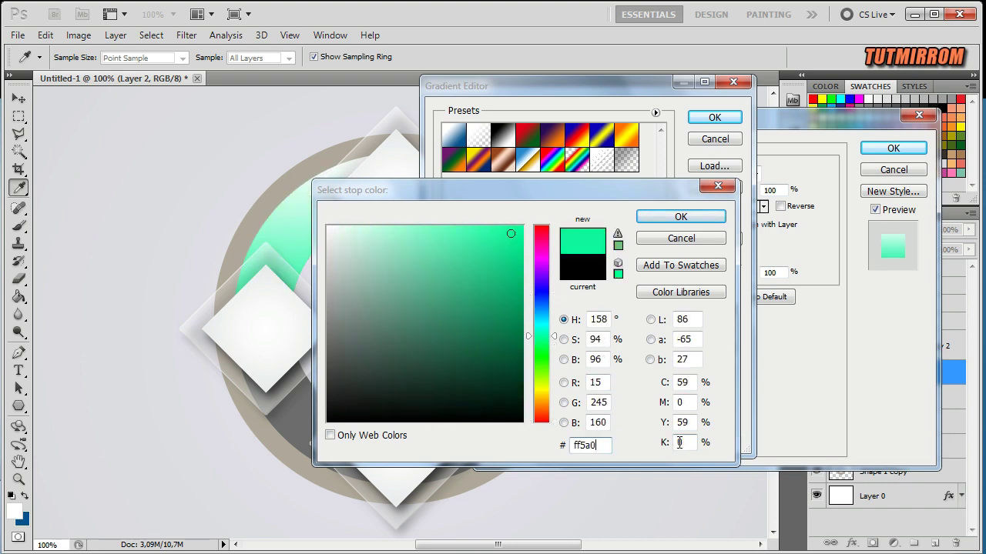
{"action": "type", "text": "1"}
{"action": "left_click", "coordinate": [645, 221]}
Step: Set the right colour stop to golden orange #ffc116 and accept the gradient
{"action": "left_click", "coordinate": [728, 348]}
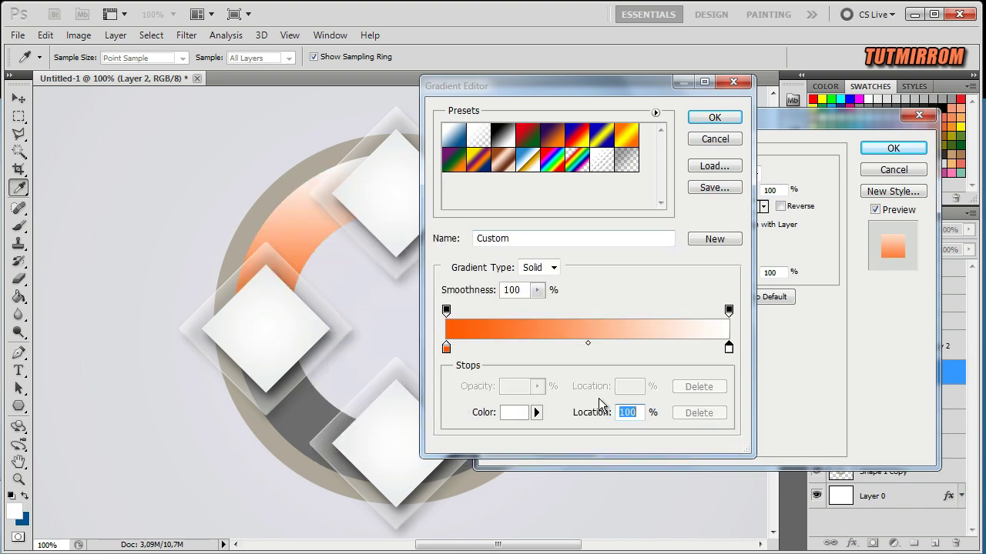
{"action": "left_click", "coordinate": [514, 412]}
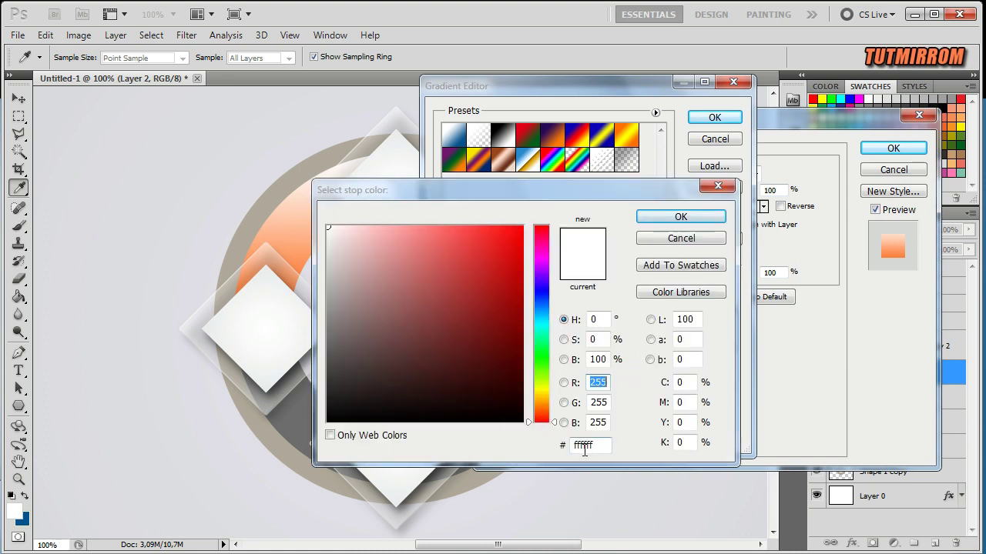
{"action": "left_click", "coordinate": [585, 450]}
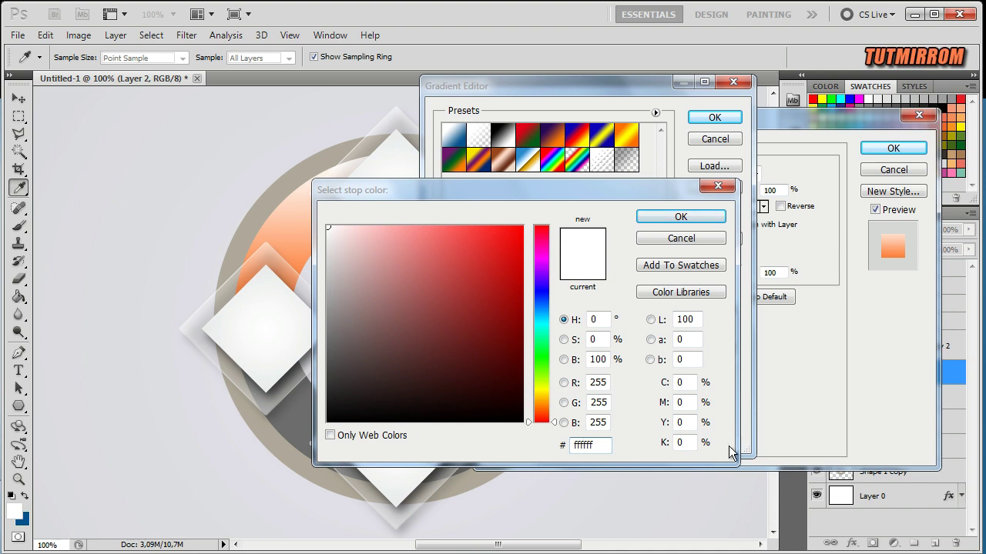
{"action": "key", "text": "ctrl+a"}
{"action": "type", "text": "ff"}
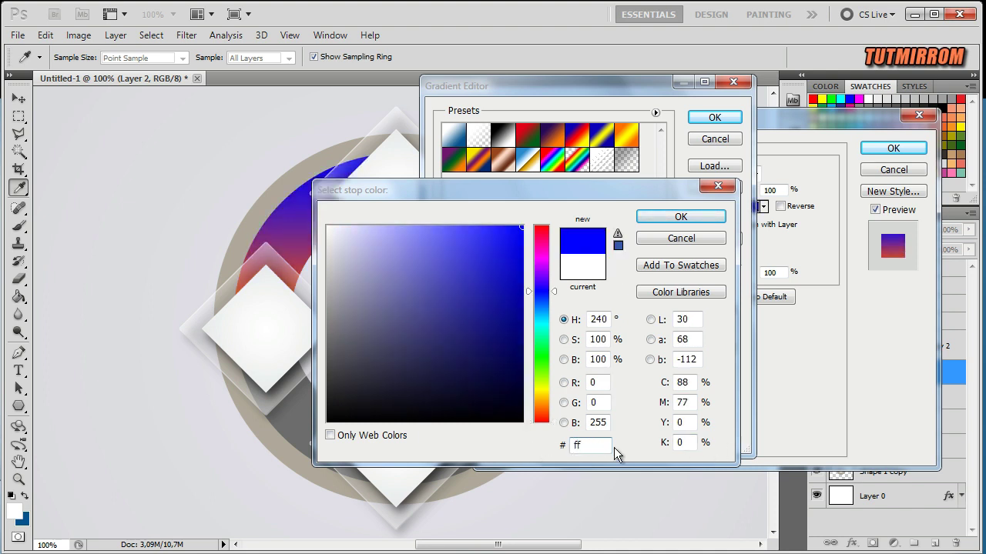
{"action": "type", "text": "c11"}
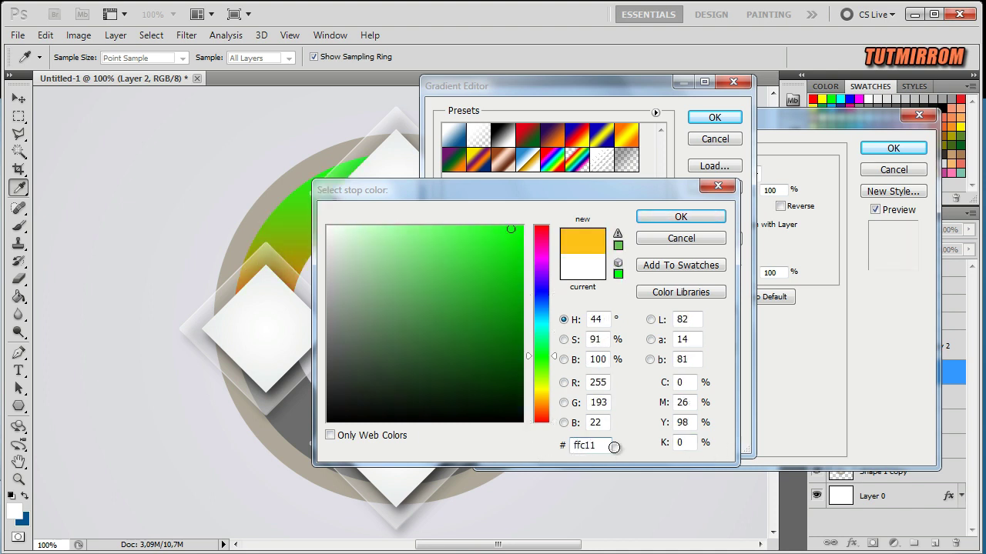
{"action": "type", "text": "6"}
{"action": "left_click", "coordinate": [680, 220]}
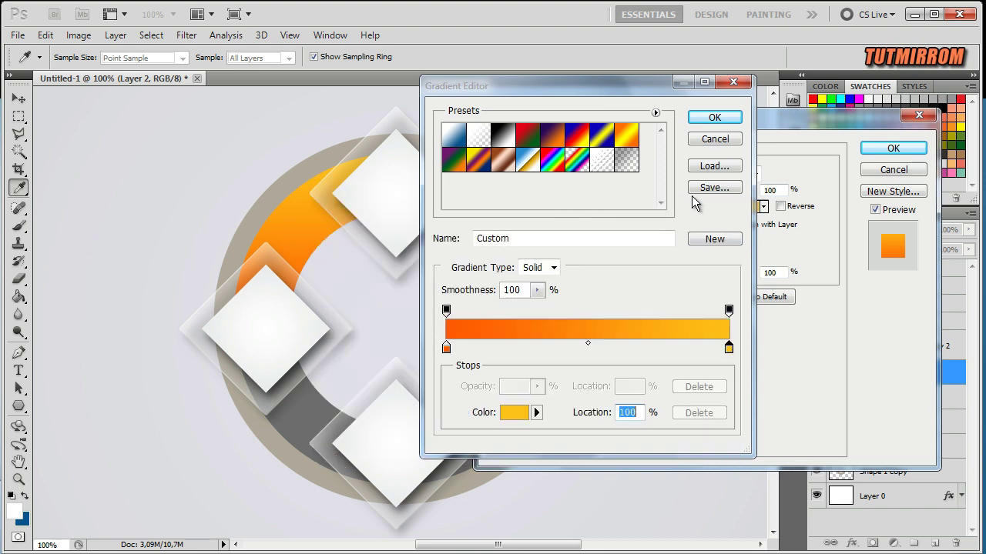
{"action": "left_click", "coordinate": [712, 118]}
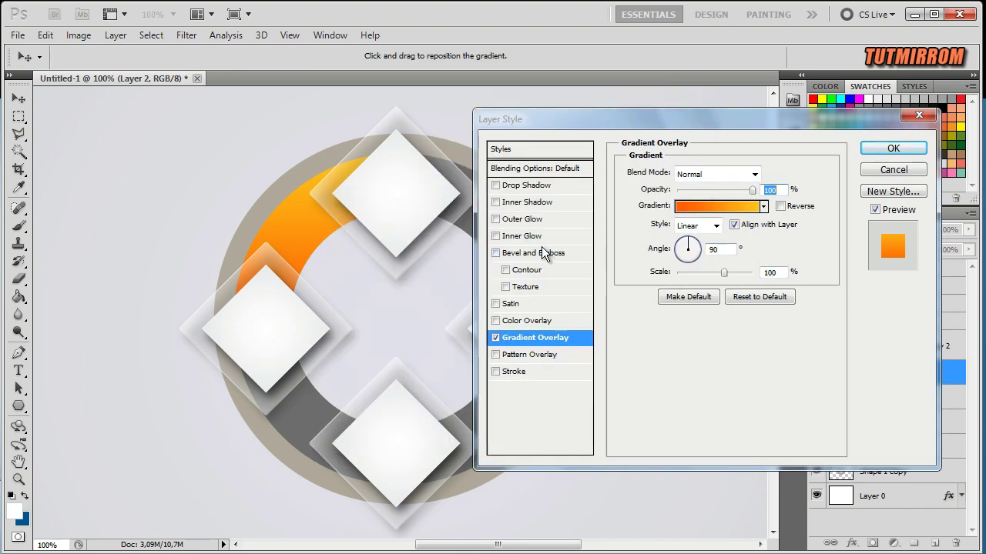
Step: Give Layer 2 an inner shadow without global light: distance 7, size 28, opacity 63%
{"action": "left_click", "coordinate": [536, 237]}
{"action": "left_click", "coordinate": [496, 236]}
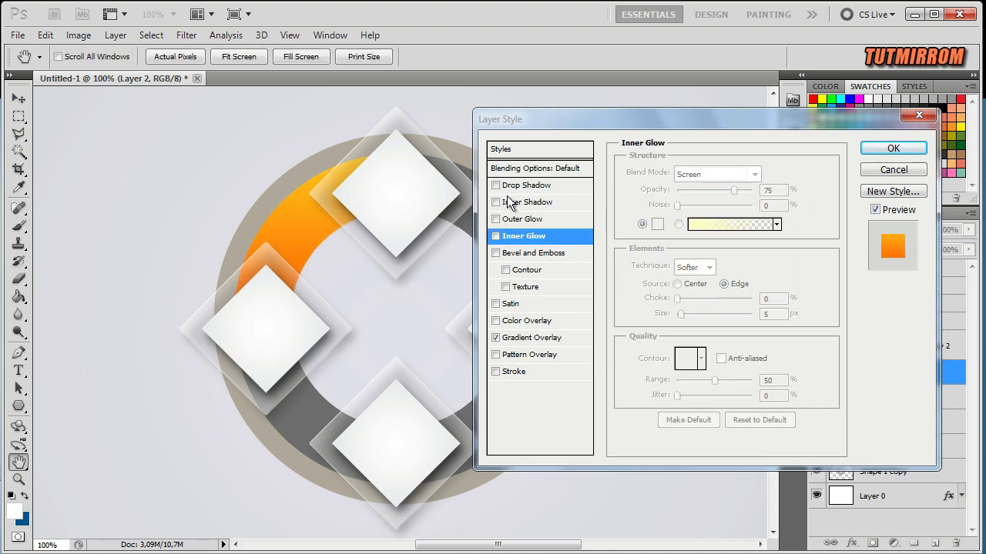
{"action": "left_click", "coordinate": [510, 201]}
{"action": "left_click", "coordinate": [754, 214]}
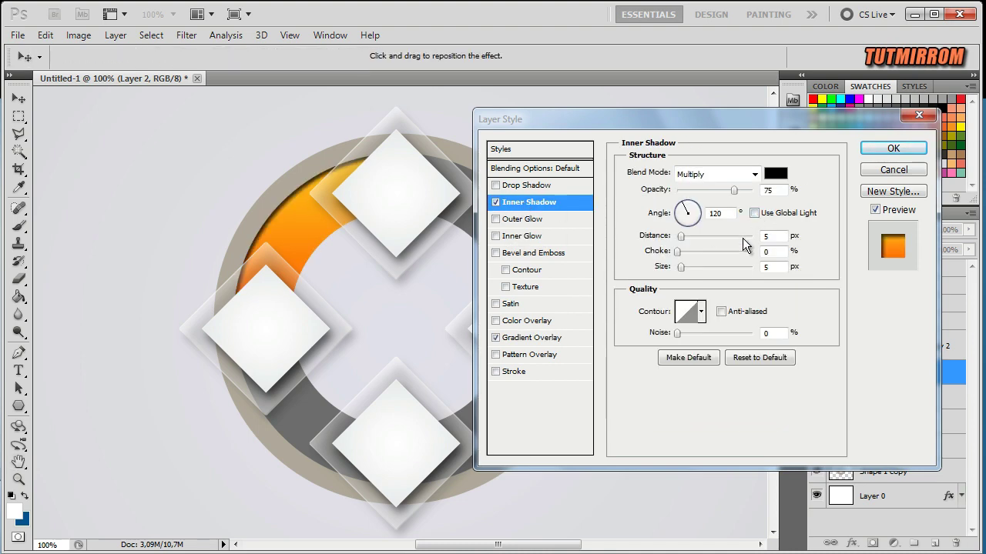
{"action": "double_click", "coordinate": [767, 235]}
{"action": "type", "text": "7"}
{"action": "left_click", "coordinate": [771, 267]}
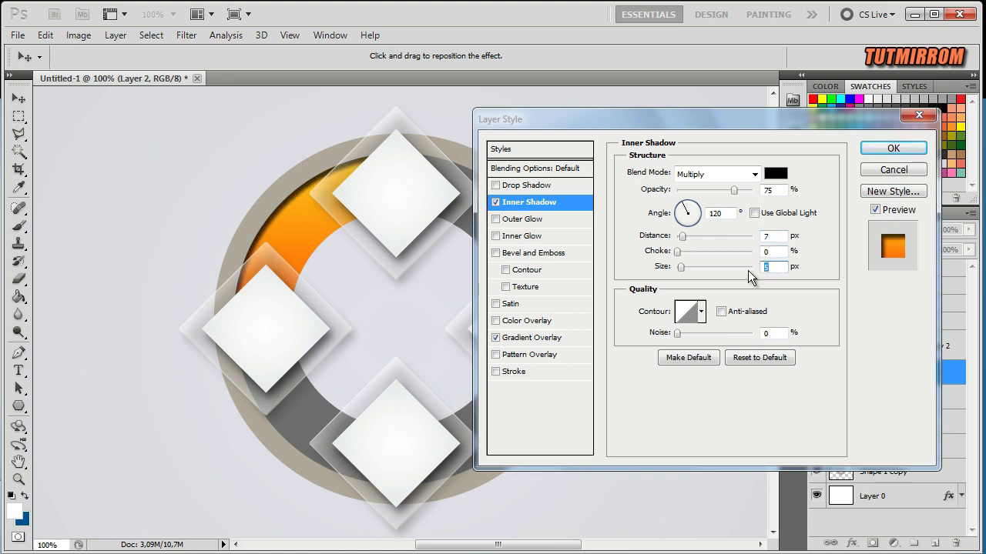
{"action": "type", "text": "21"}
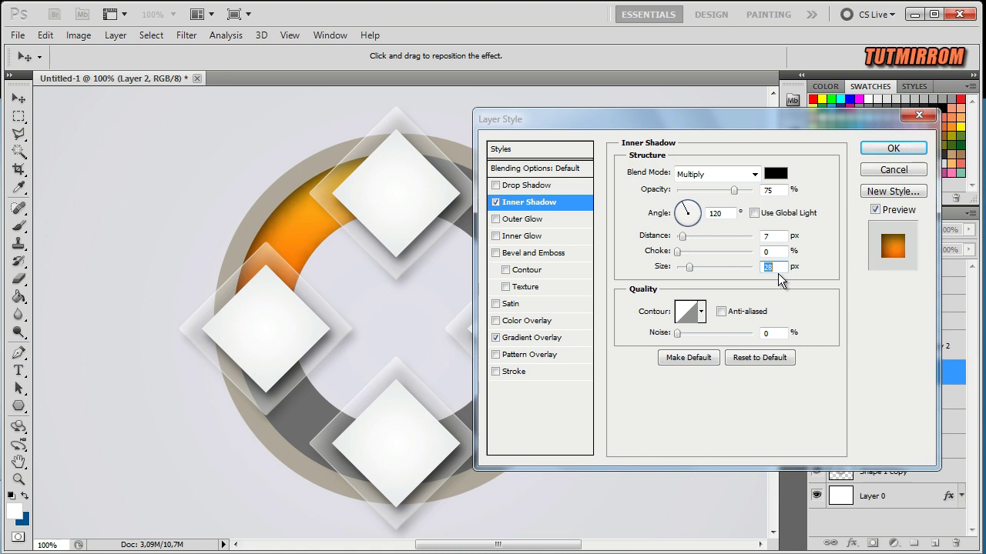
{"action": "double_click", "coordinate": [760, 190]}
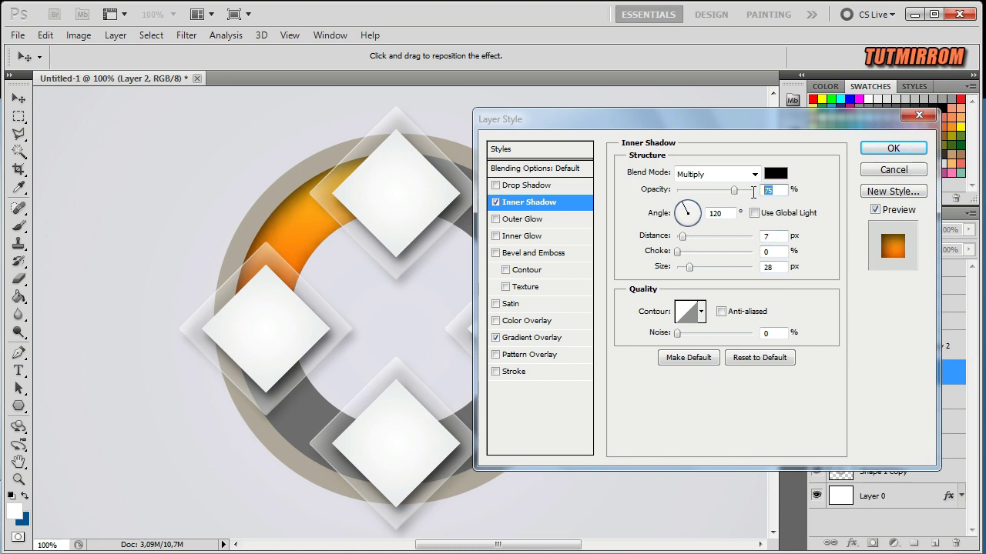
{"action": "key", "text": "Down"}
{"action": "key", "text": "Down"}
{"action": "key", "text": "Down"}
{"action": "key", "text": "Down"}
{"action": "key", "text": "Down"}
{"action": "key", "text": "Down"}
{"action": "key", "text": "Down"}
{"action": "key", "text": "Down"}
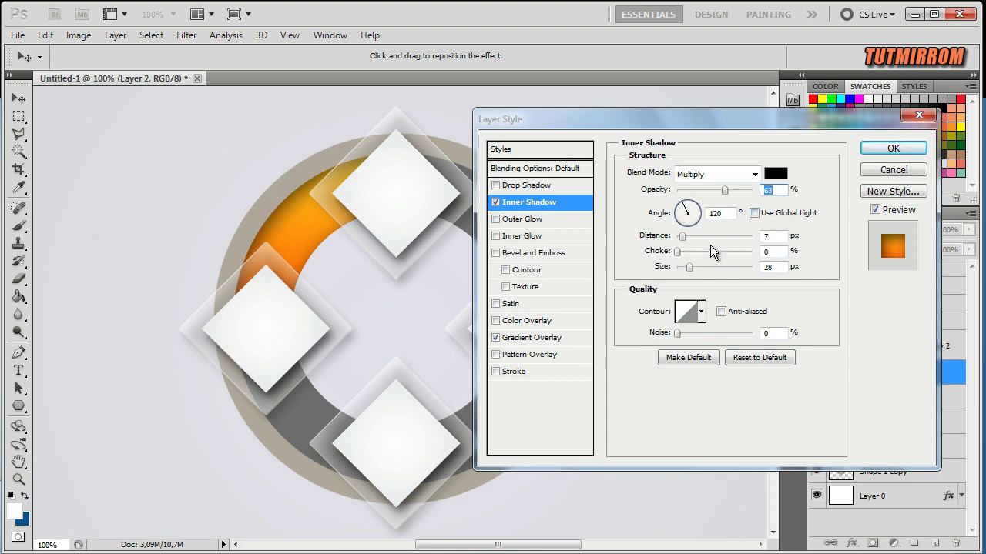
{"action": "left_click", "coordinate": [887, 150]}
{"action": "left_click", "coordinate": [960, 374]}
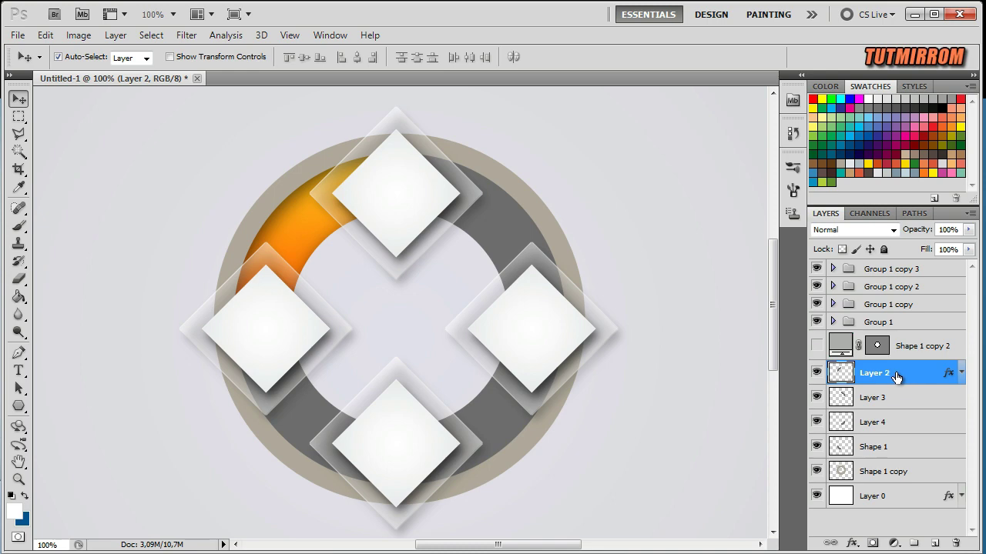
Step: Add a gradient overlay to Layer 3, the upper-right ring quarter, and edit its gradient
{"action": "left_click", "coordinate": [506, 223]}
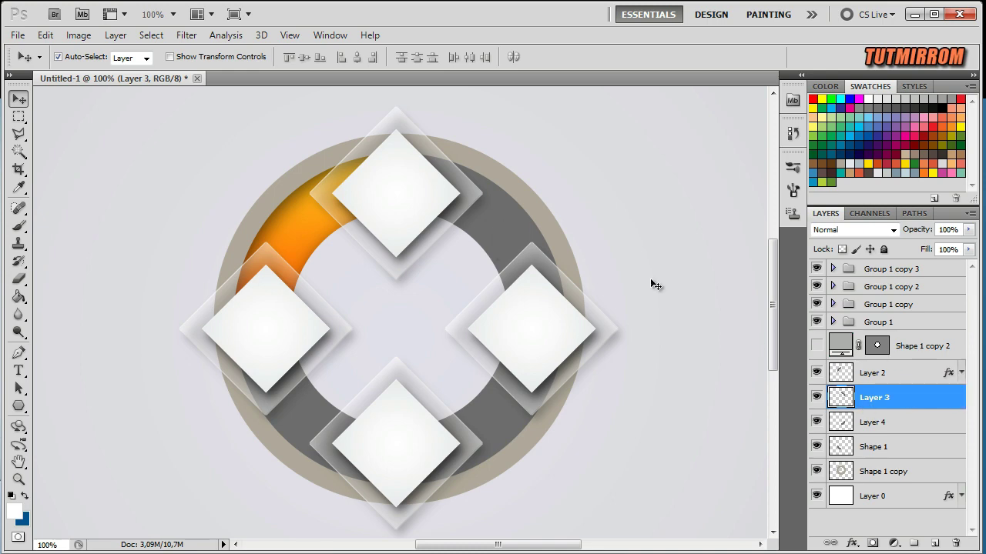
{"action": "double_click", "coordinate": [954, 396]}
{"action": "left_click_drag", "start_coordinate": [672, 116], "coordinate": [713, 97]}
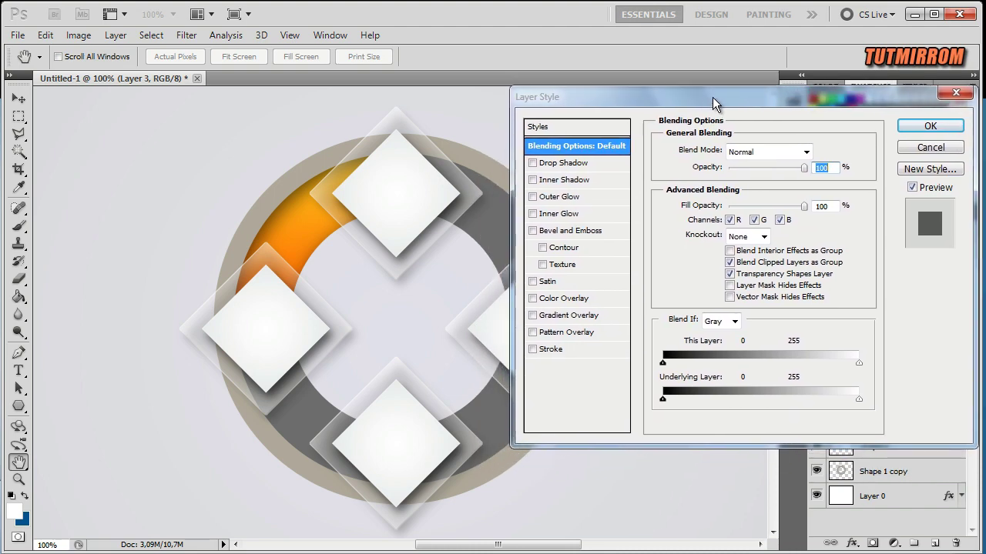
{"action": "left_click_drag", "start_coordinate": [546, 545], "coordinate": [567, 546]}
{"action": "left_click_drag", "start_coordinate": [690, 96], "coordinate": [660, 94]}
{"action": "left_click", "coordinate": [554, 314]}
{"action": "left_click", "coordinate": [724, 182]}
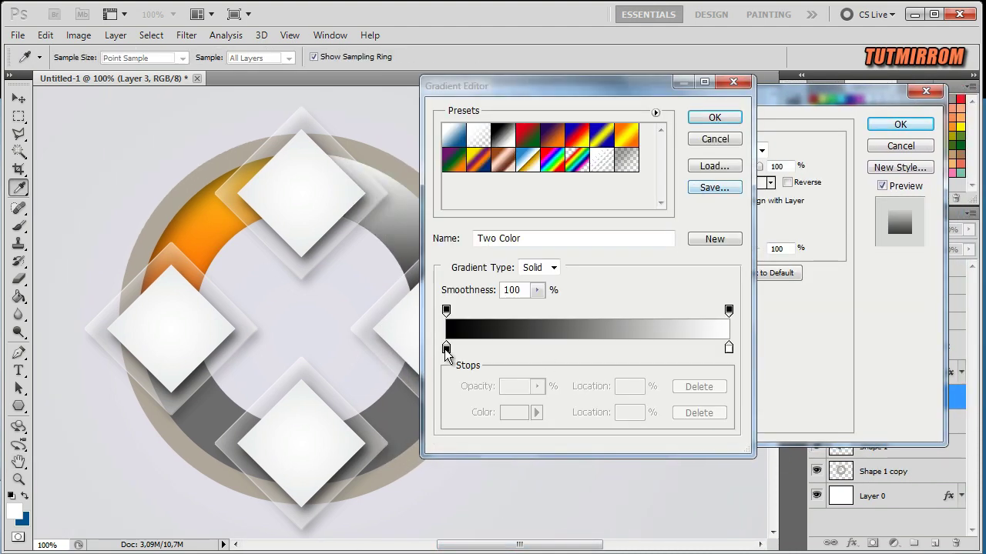
Step: Set the gradient's left colour stop to light blue #0bc3ff
{"action": "left_click", "coordinate": [445, 349]}
{"action": "left_click", "coordinate": [513, 413]}
{"action": "left_click_drag", "start_coordinate": [575, 445], "coordinate": [607, 445]}
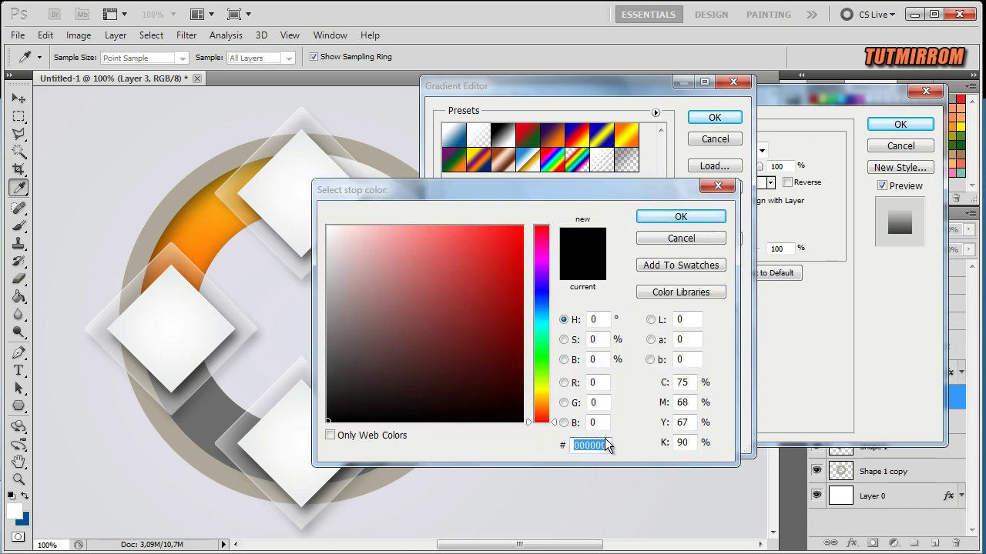
{"action": "type", "text": "0"}
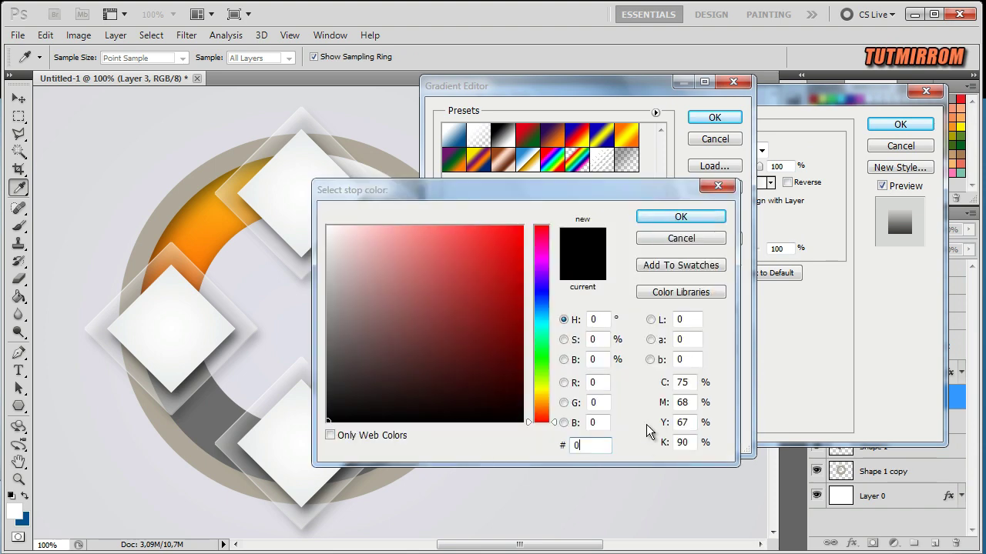
{"action": "type", "text": "bc3"}
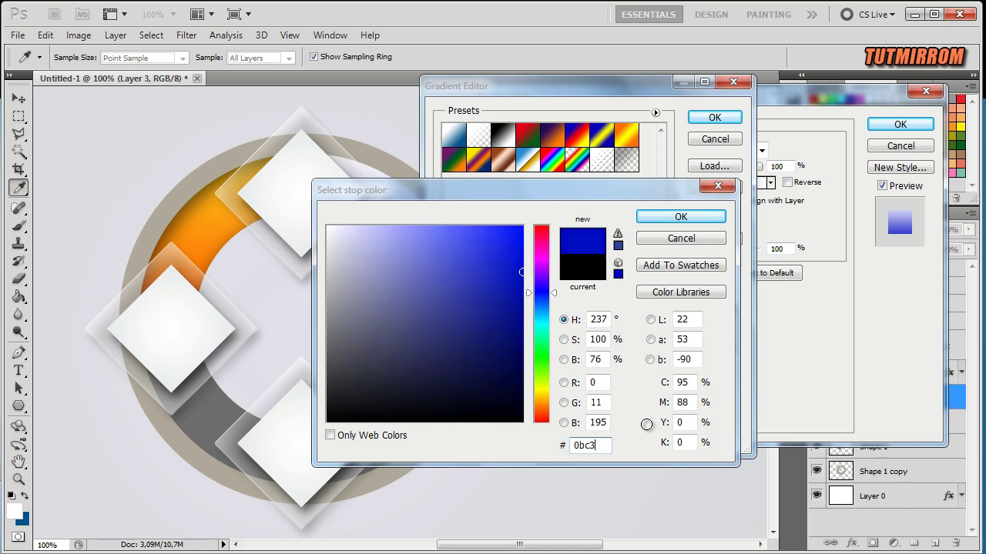
{"action": "type", "text": "ff"}
{"action": "left_click", "coordinate": [658, 229]}
Step: Set the right stop to dark blue #02528d, accept the gradient, and enable Inner Shadow
{"action": "left_click", "coordinate": [730, 351]}
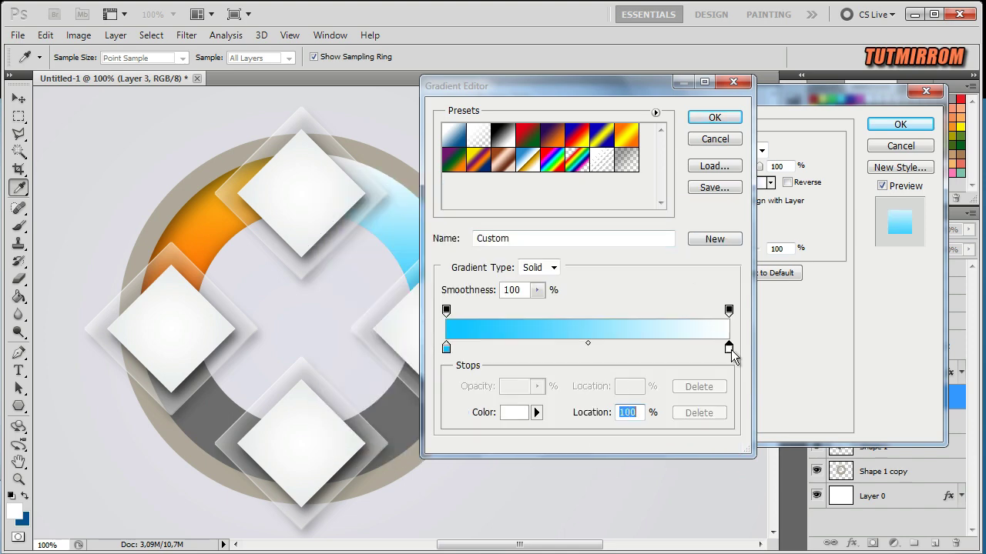
{"action": "left_click", "coordinate": [517, 413]}
{"action": "left_click", "coordinate": [587, 450]}
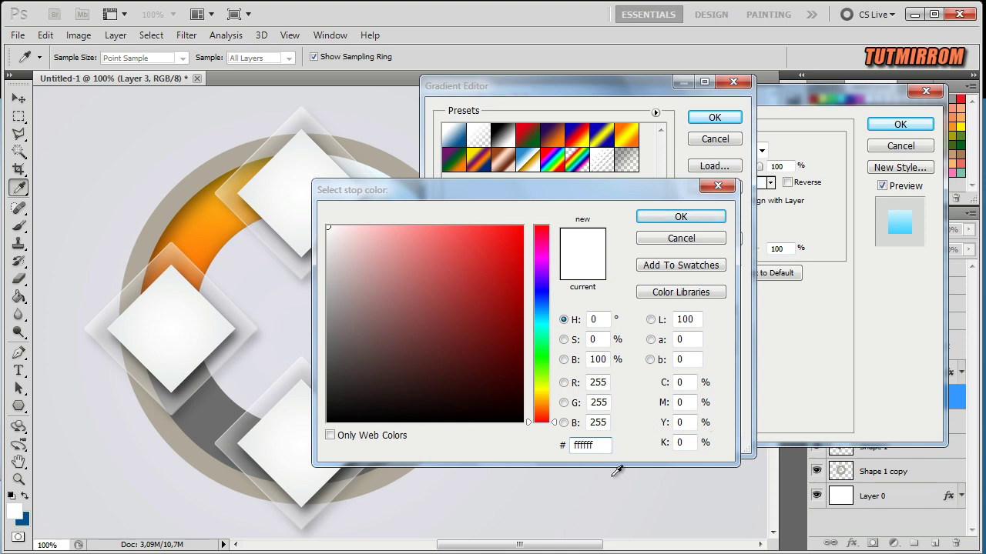
{"action": "left_click_drag", "start_coordinate": [610, 447], "coordinate": [552, 445]}
{"action": "type", "text": "0"}
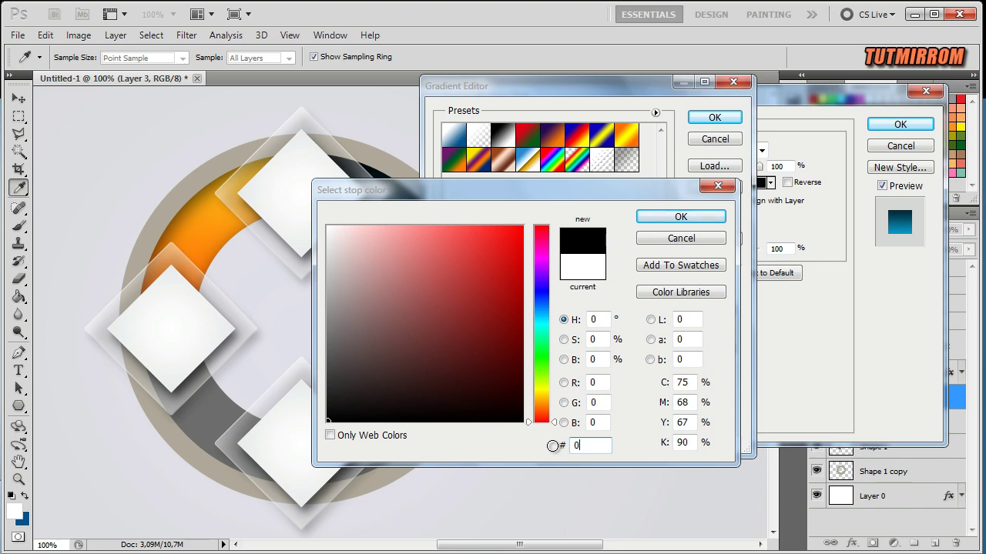
{"action": "type", "text": "2"}
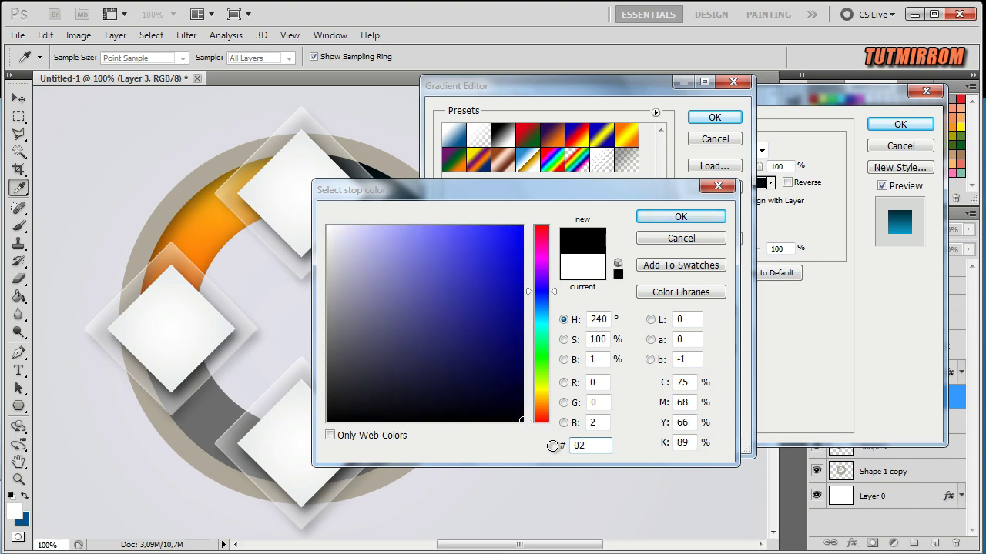
{"action": "type", "text": "528"}
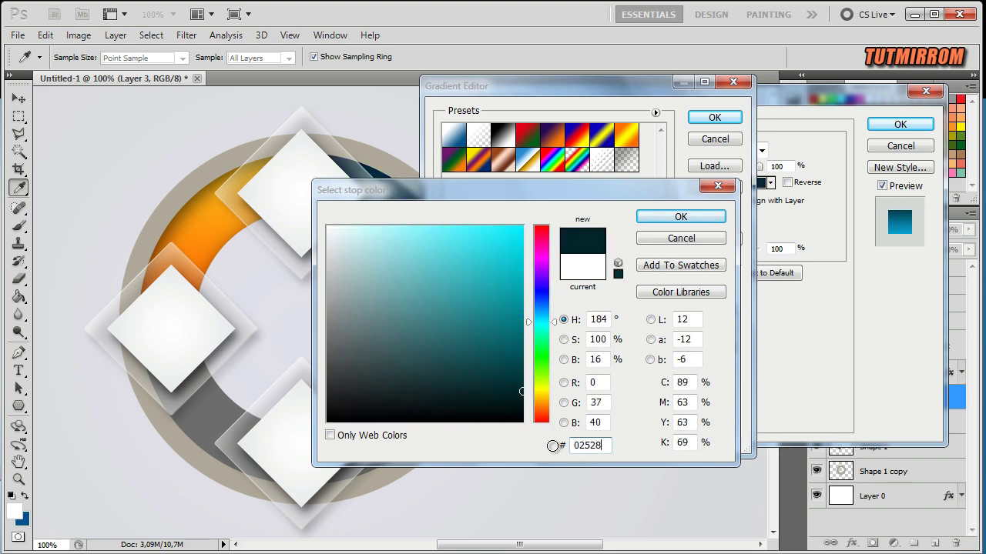
{"action": "type", "text": "d"}
{"action": "left_click", "coordinate": [654, 220]}
{"action": "left_click", "coordinate": [693, 120]}
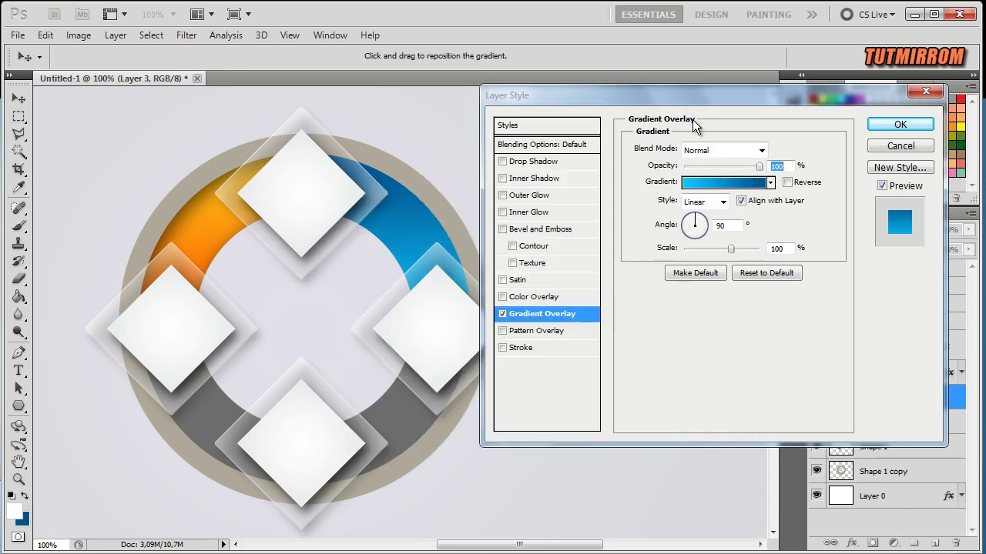
{"action": "left_click", "coordinate": [547, 180]}
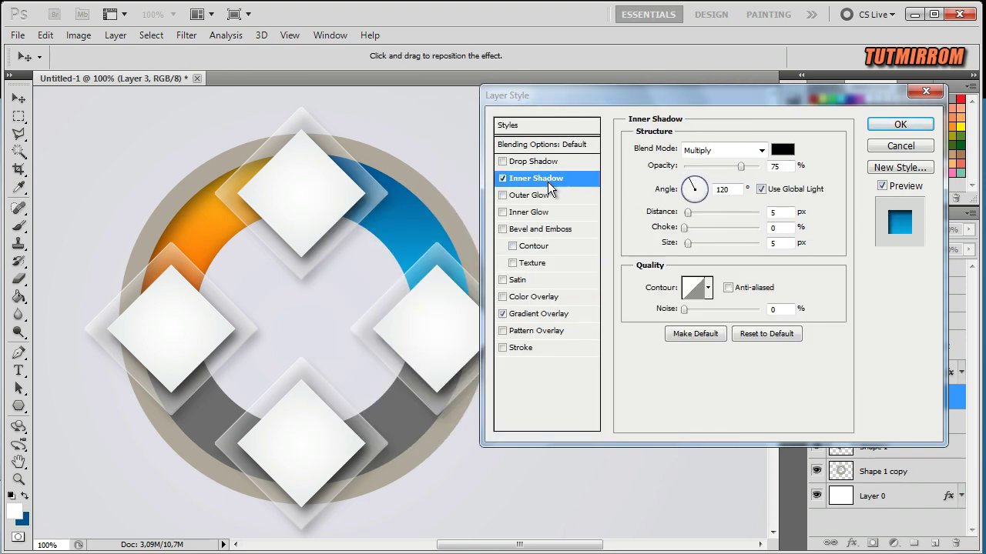
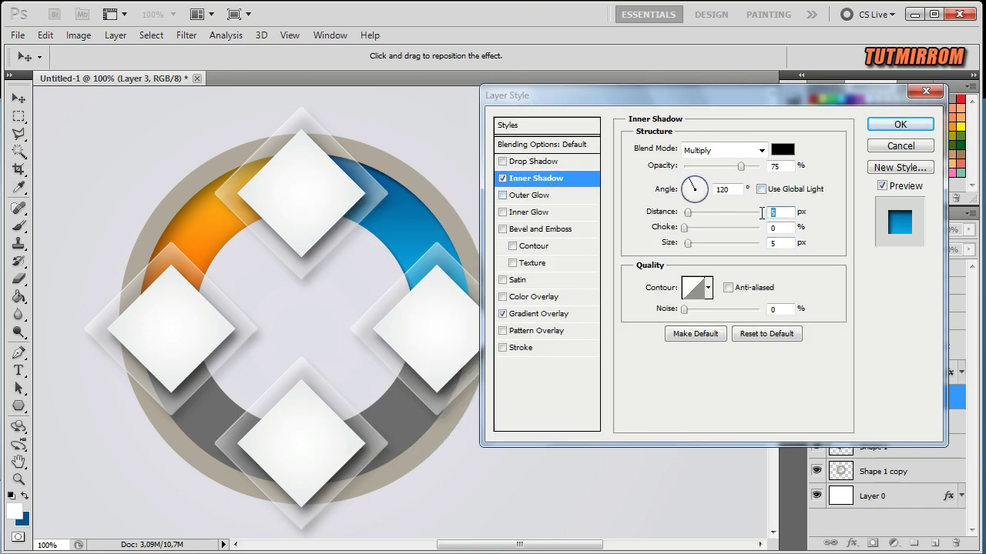
Step: Set Layer 3's inner shadow to distance 7, size 28 and opacity 40
{"action": "type", "text": "7"}
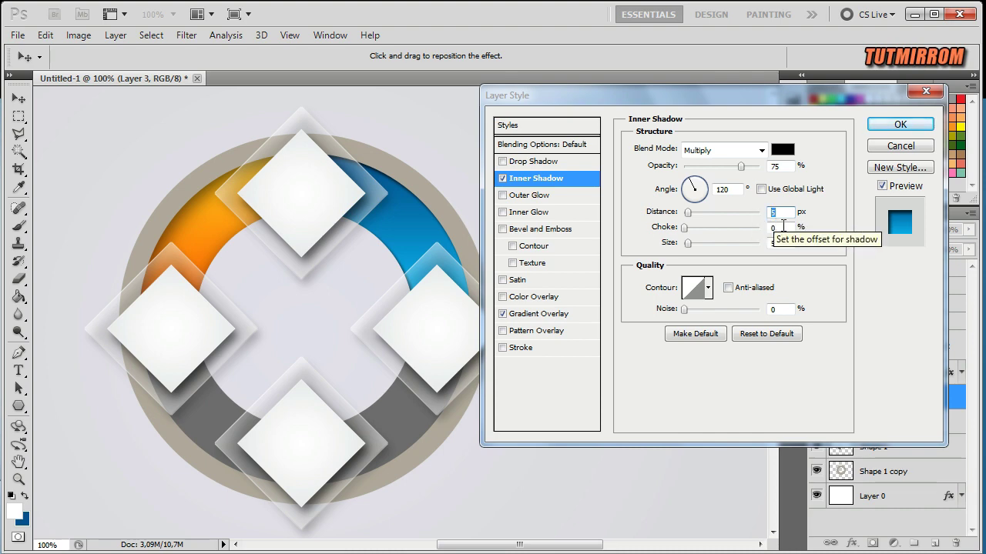
{"action": "key", "text": "Tab"}
{"action": "key", "text": "Tab"}
{"action": "key", "text": "shift+Up"}
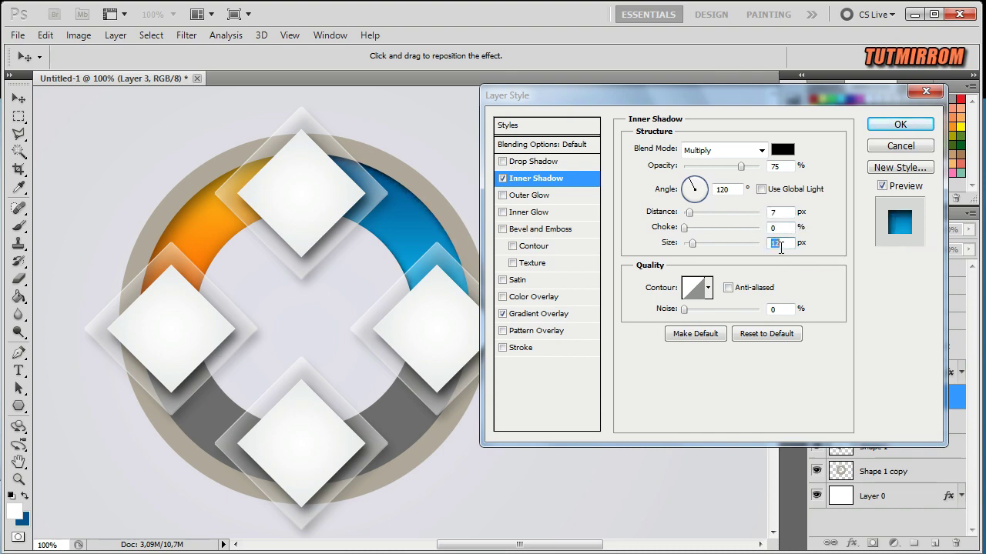
{"action": "key", "text": "Up"}
{"action": "key", "text": "Up"}
{"action": "key", "text": "Up"}
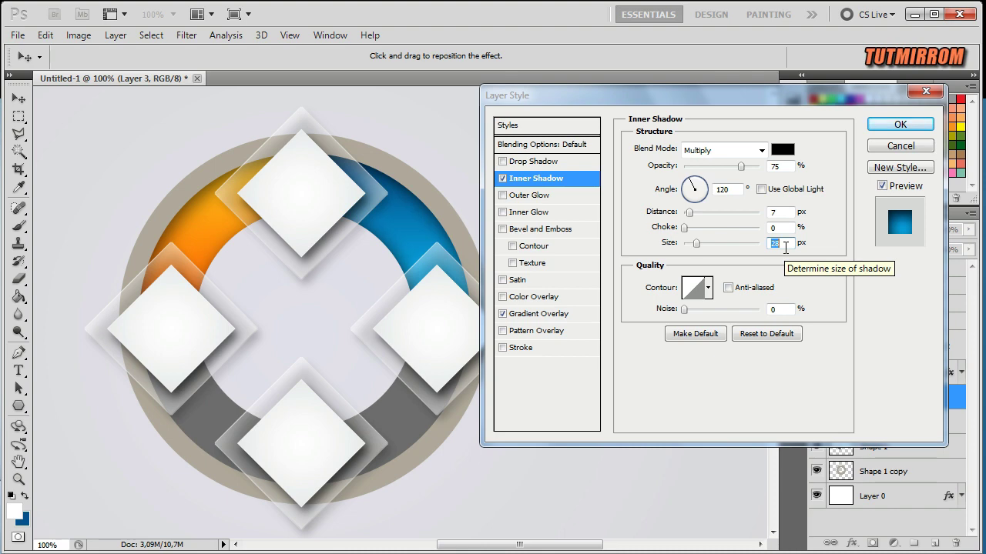
{"action": "left_click", "coordinate": [776, 165]}
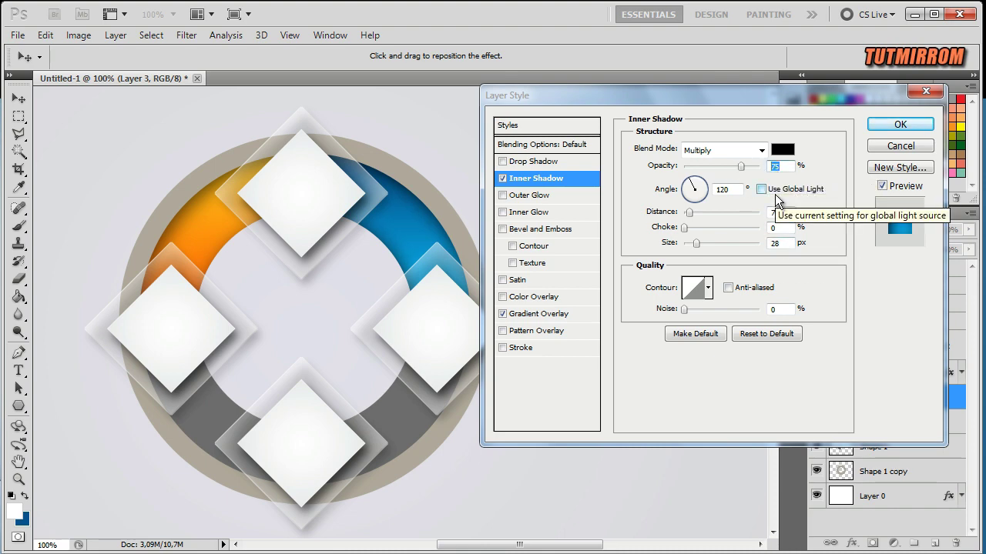
{"action": "type", "text": "40"}
Step: Apply the blue segment's styles and select Layer 4
{"action": "left_click", "coordinate": [886, 126]}
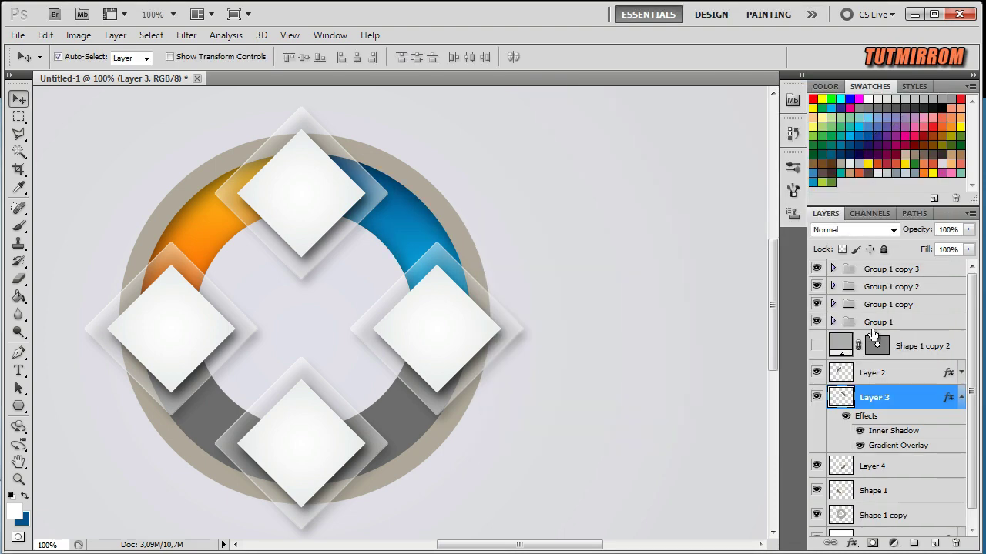
{"action": "left_click", "coordinate": [960, 397]}
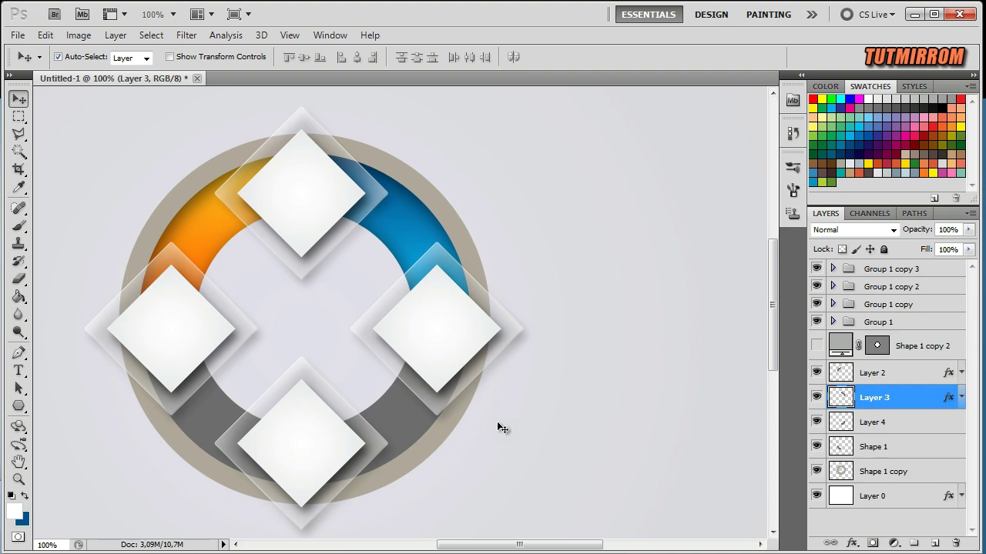
{"action": "left_click", "coordinate": [409, 418]}
Step: Enable Gradient Overlay on Layer 4 and set the left gradient stop to #c7459a
{"action": "double_click", "coordinate": [947, 420]}
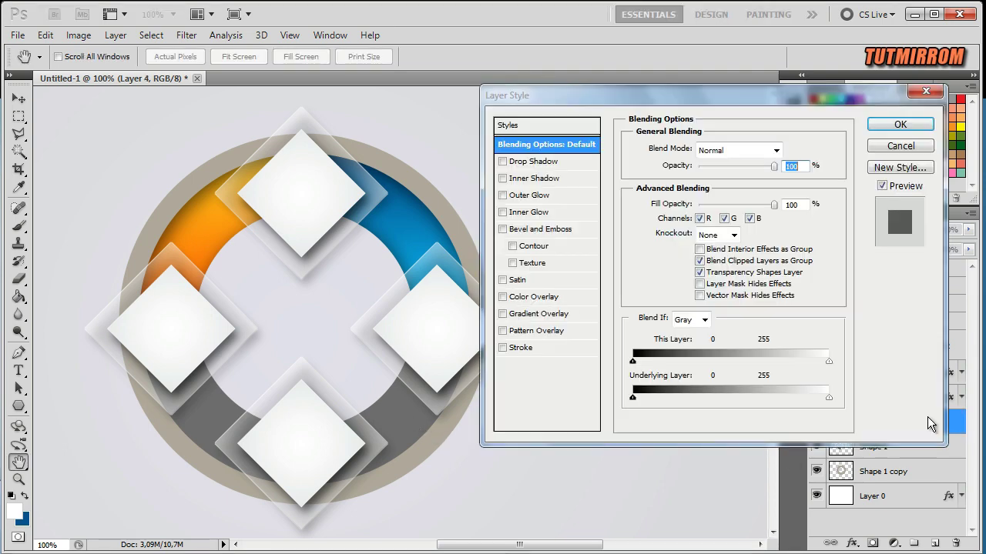
{"action": "left_click", "coordinate": [543, 314]}
{"action": "left_click", "coordinate": [697, 189]}
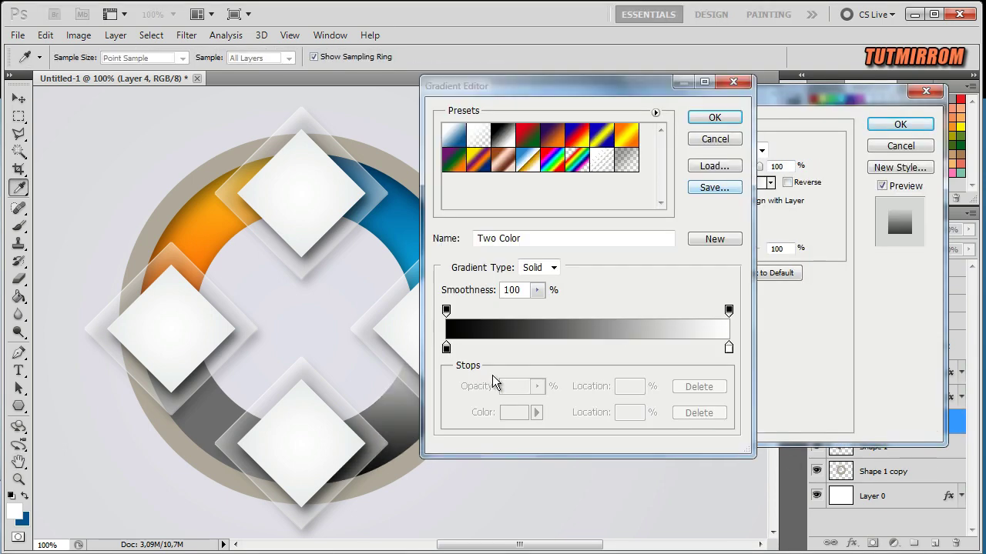
{"action": "left_click", "coordinate": [447, 348]}
{"action": "left_click", "coordinate": [514, 412]}
{"action": "left_click", "coordinate": [585, 444]}
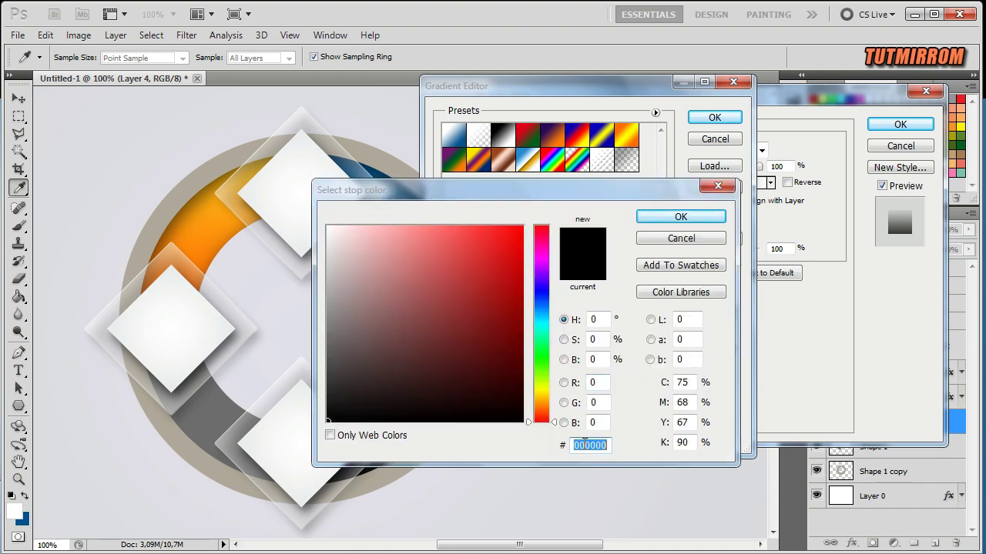
{"action": "type", "text": "c74"}
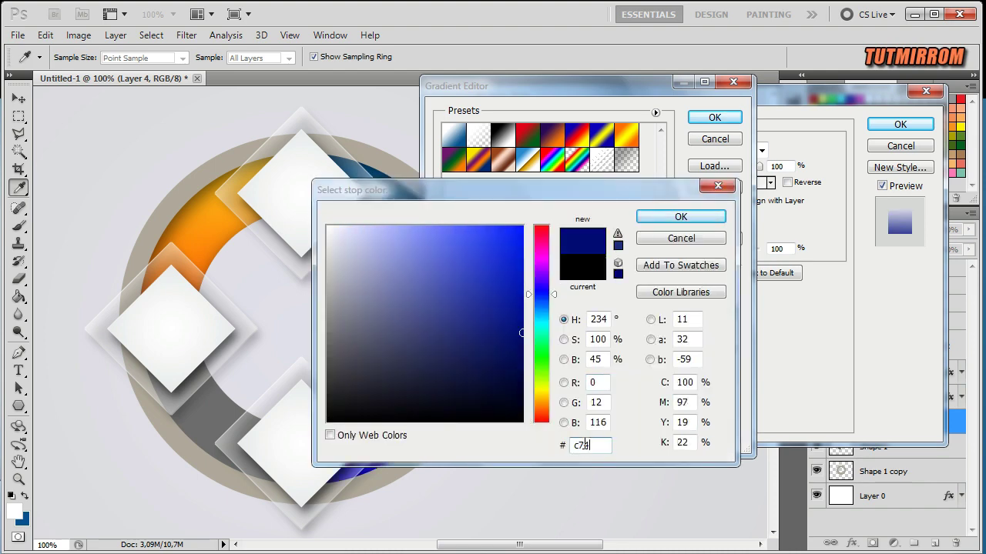
{"action": "type", "text": "59"}
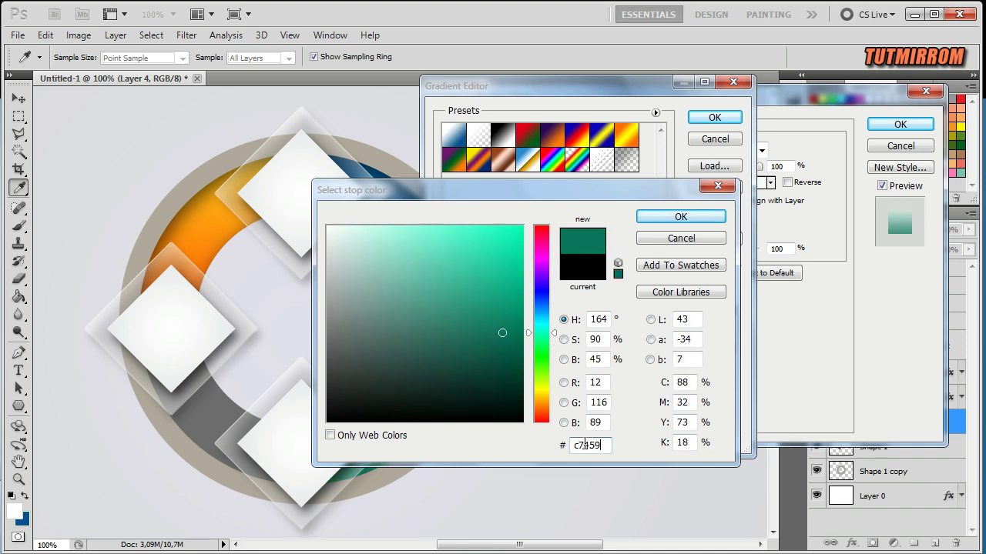
{"action": "type", "text": "a"}
{"action": "left_click", "coordinate": [681, 217]}
Step: Set the right gradient stop to #fe79ab and accept the magenta-to-pink gradient
{"action": "left_click", "coordinate": [729, 347]}
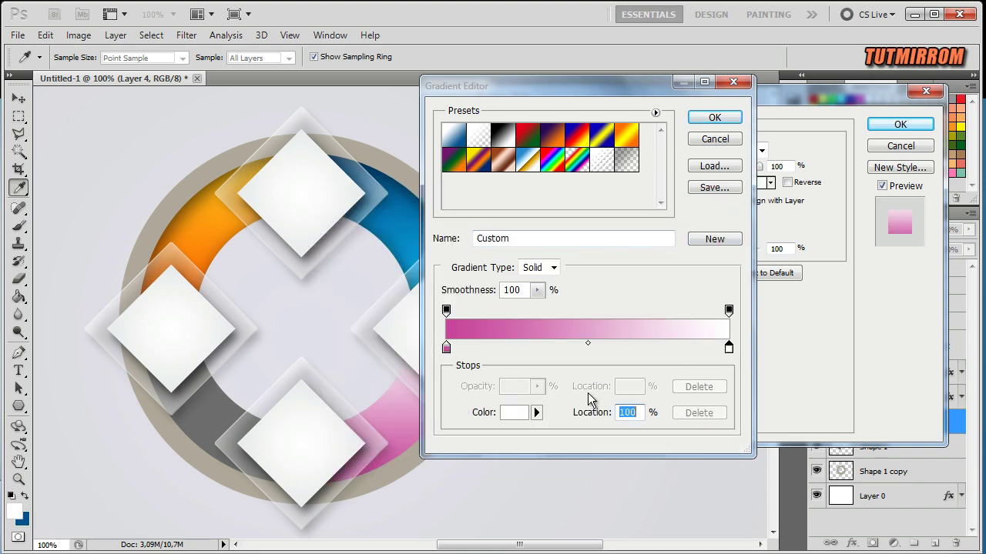
{"action": "left_click", "coordinate": [514, 413]}
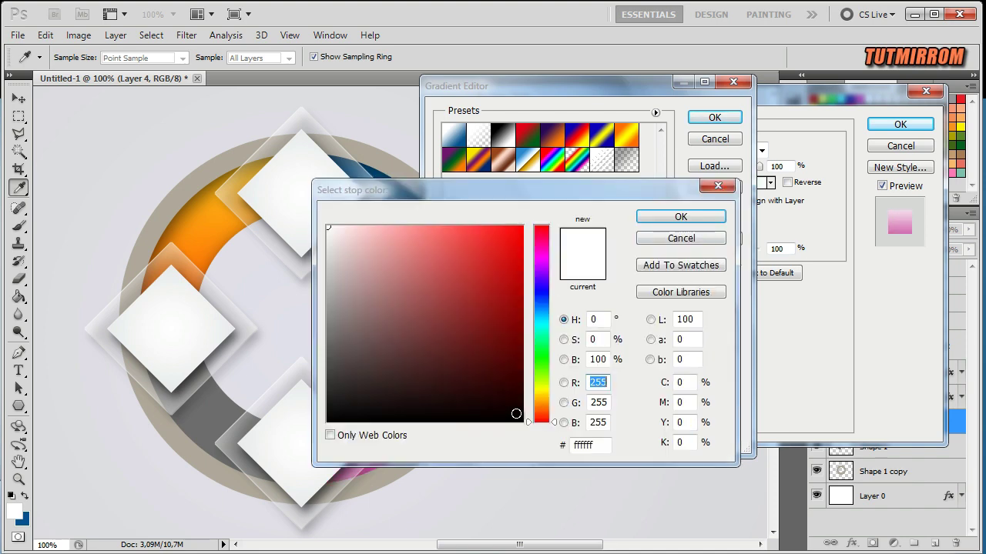
{"action": "double_click", "coordinate": [584, 446]}
{"action": "type", "text": "f"}
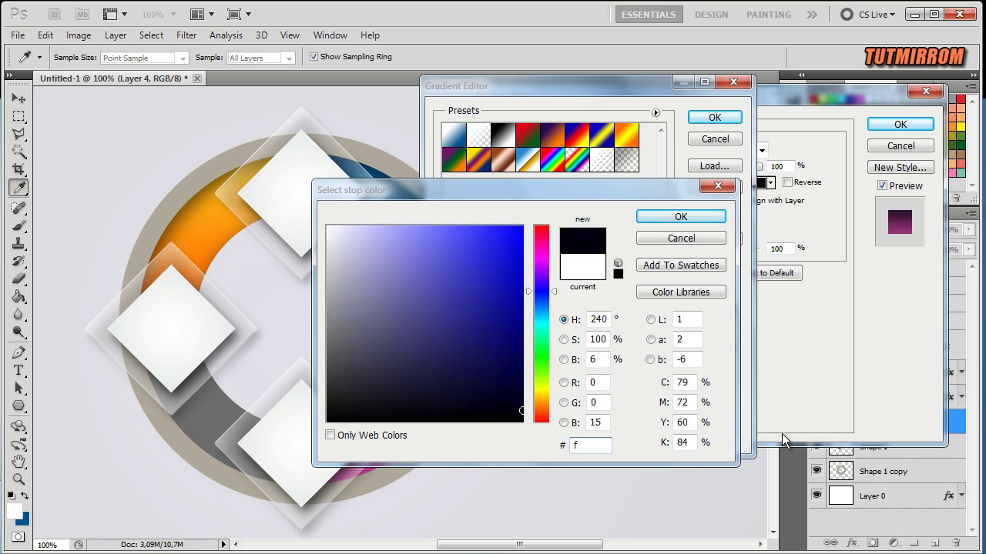
{"action": "type", "text": "e79"}
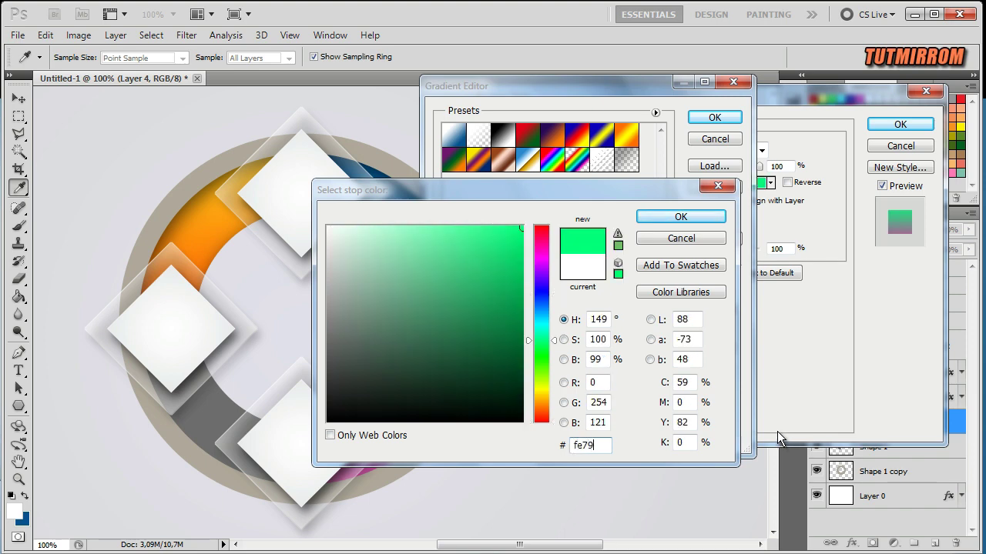
{"action": "type", "text": "ab"}
{"action": "left_click", "coordinate": [681, 216]}
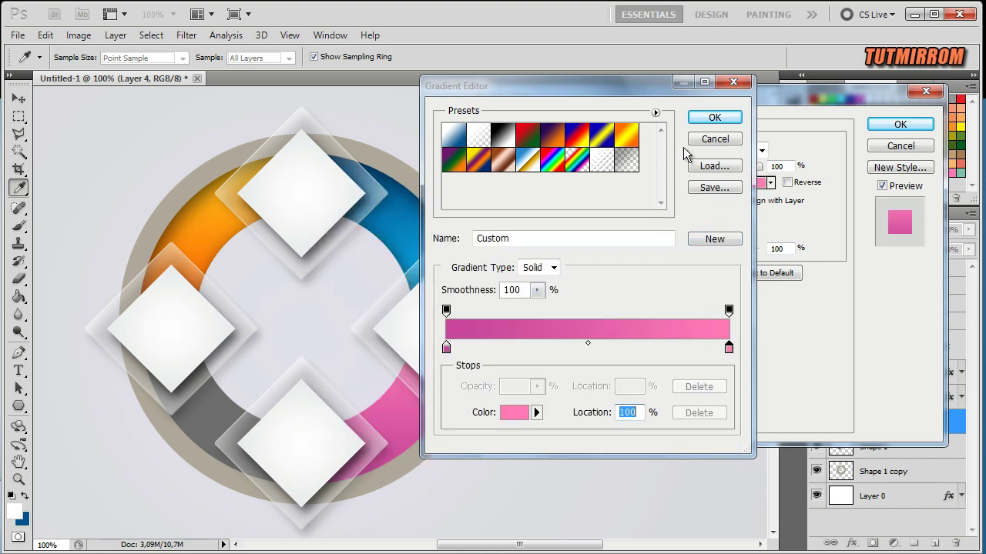
{"action": "left_click", "coordinate": [699, 118]}
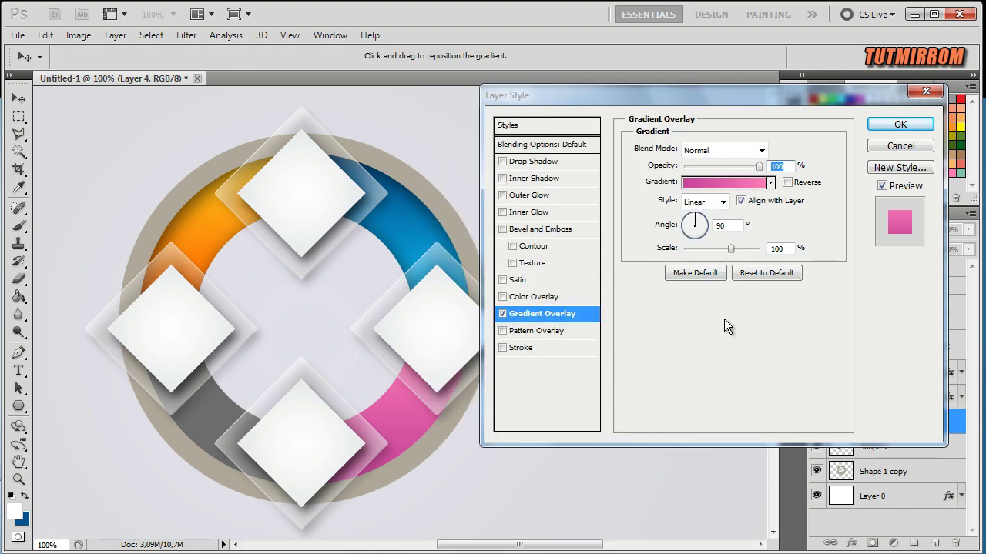
Step: Add a 47°, 7 px distance, 28 px size, 34% opacity inner shadow to Layer 4 and apply
{"action": "left_click", "coordinate": [536, 178]}
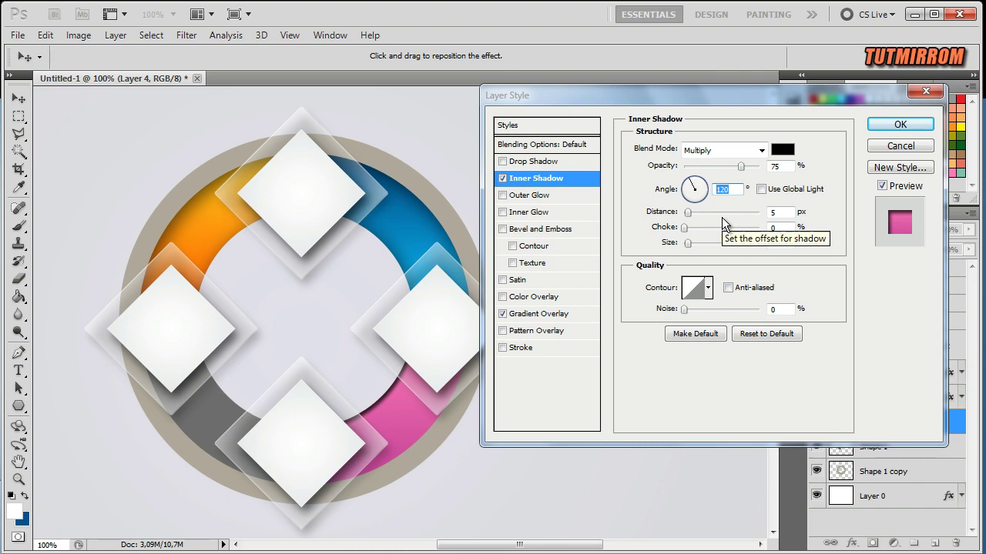
{"action": "type", "text": "47"}
{"action": "key", "text": "Tab"}
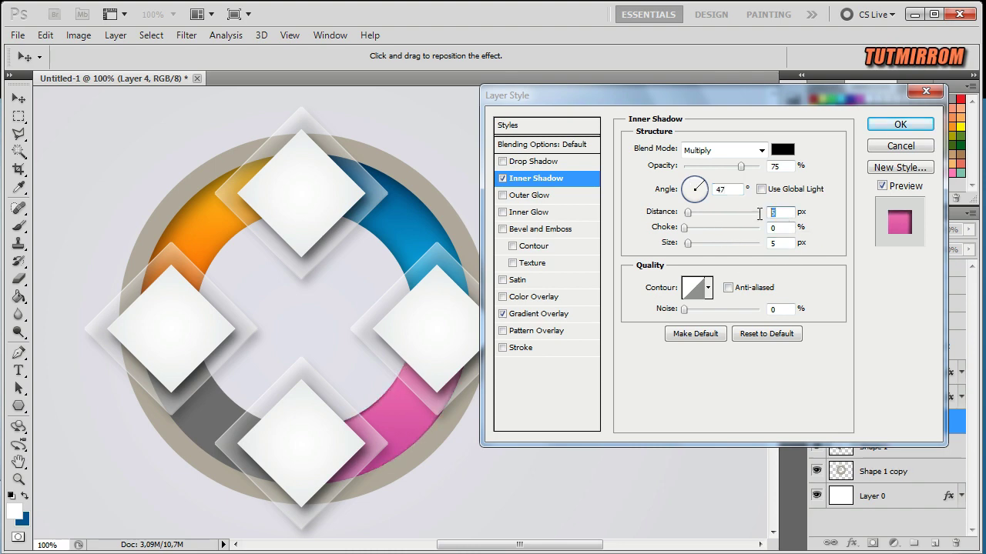
{"action": "type", "text": "7"}
{"action": "key", "text": "Tab"}
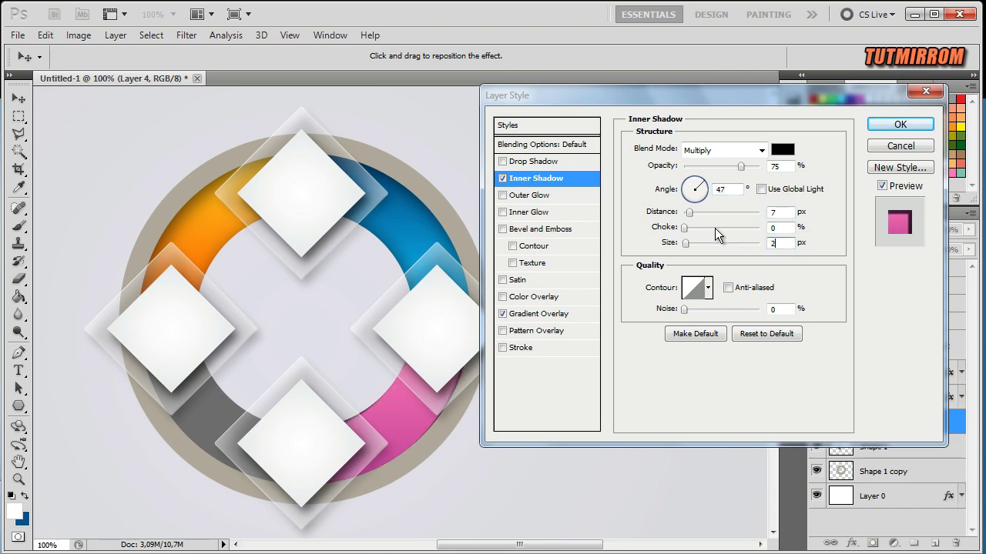
{"action": "type", "text": "28"}
{"action": "left_click", "coordinate": [788, 164]}
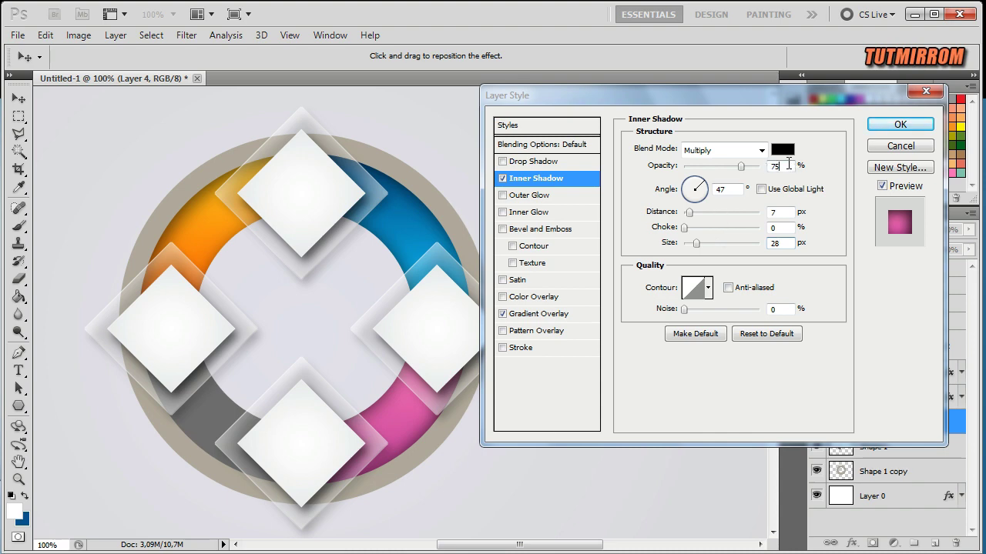
{"action": "type", "text": "34"}
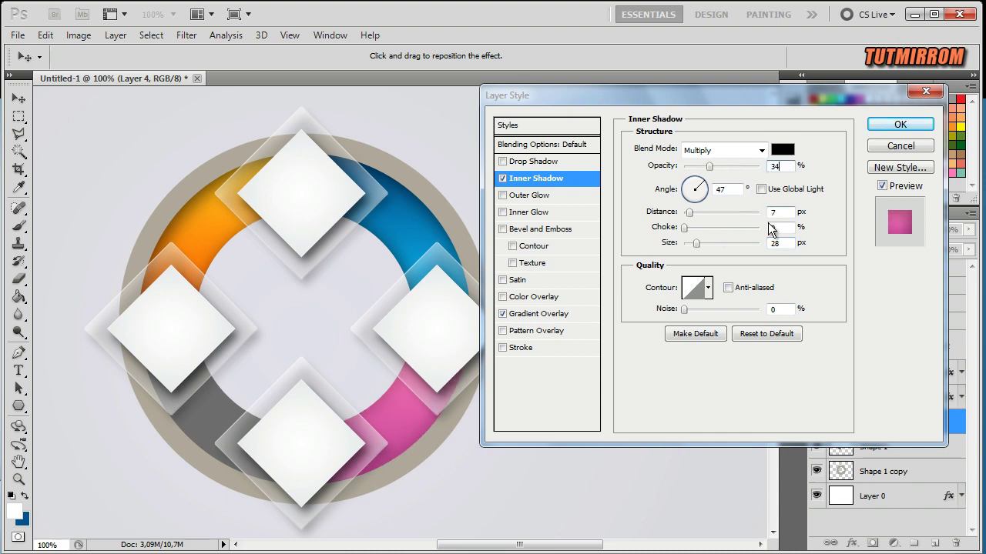
{"action": "left_click", "coordinate": [900, 124]}
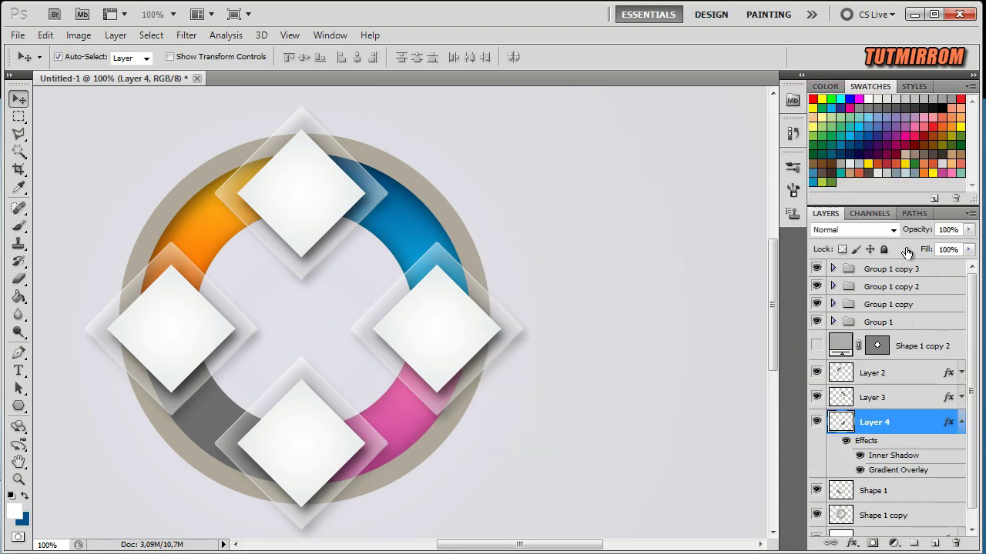
Step: Enable Gradient Overlay on Shape 1 and set the left gradient stop to #5e8e2b
{"action": "left_click", "coordinate": [961, 421]}
{"action": "left_click", "coordinate": [940, 447]}
{"action": "double_click", "coordinate": [940, 447]}
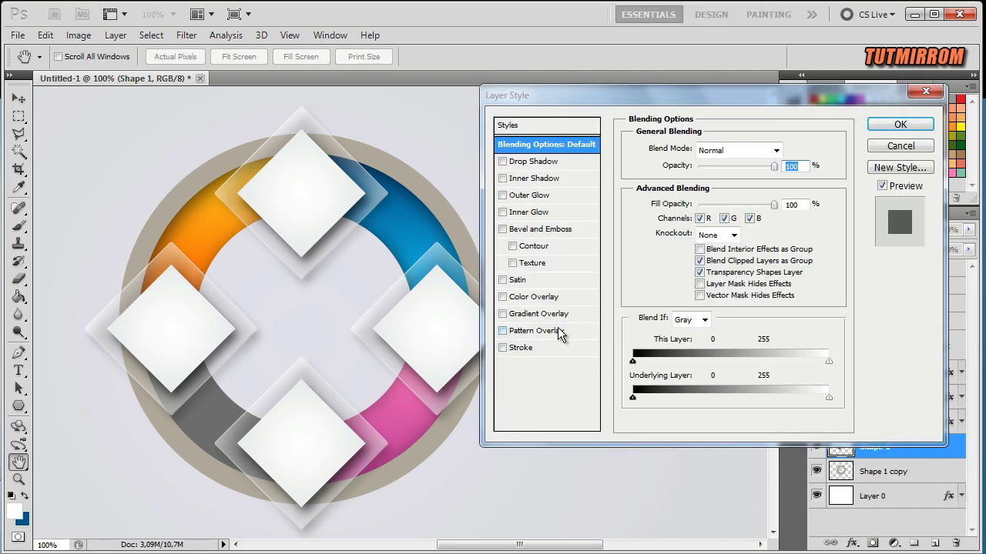
{"action": "left_click", "coordinate": [539, 316]}
{"action": "left_click", "coordinate": [691, 189]}
{"action": "left_click", "coordinate": [445, 348]}
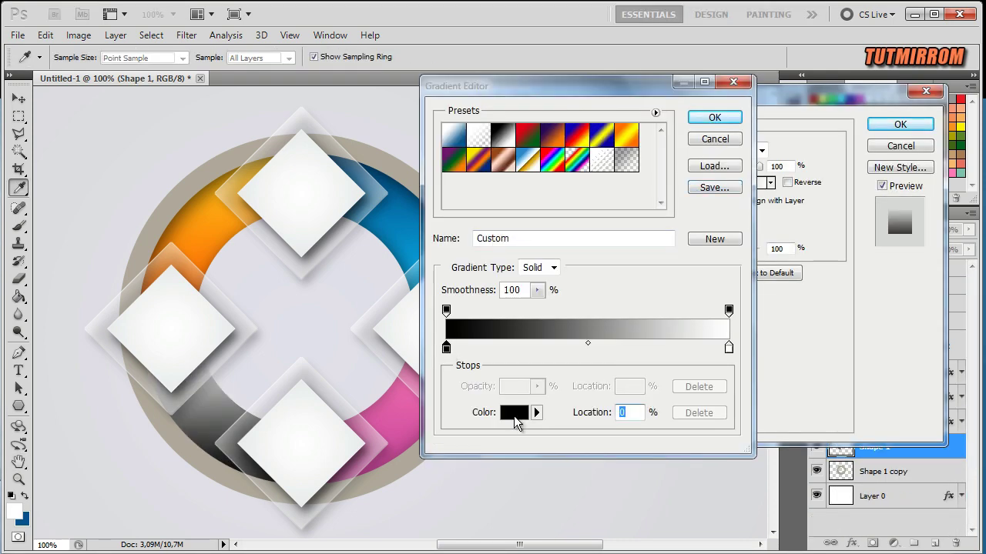
{"action": "left_click", "coordinate": [514, 413]}
{"action": "double_click", "coordinate": [586, 445]}
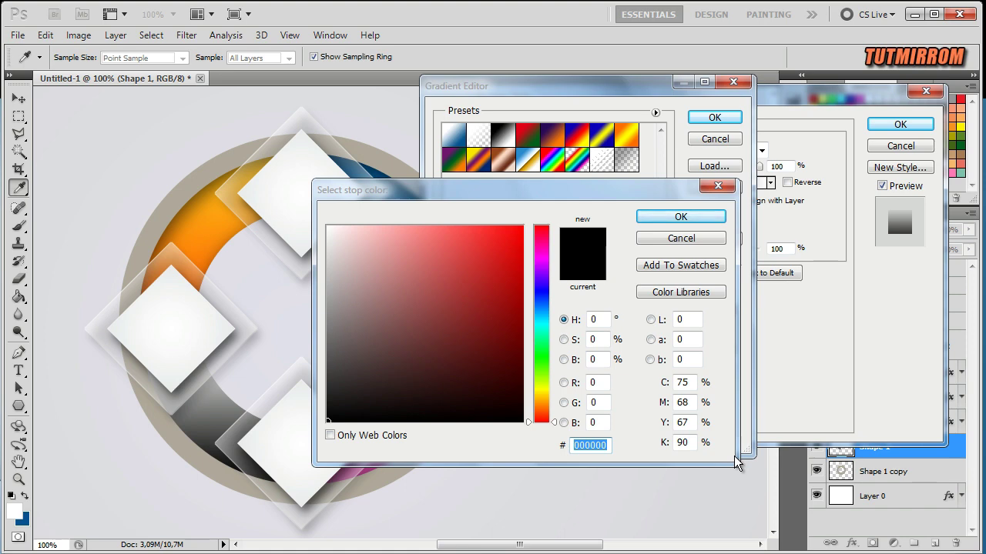
{"action": "type", "text": "5e8"}
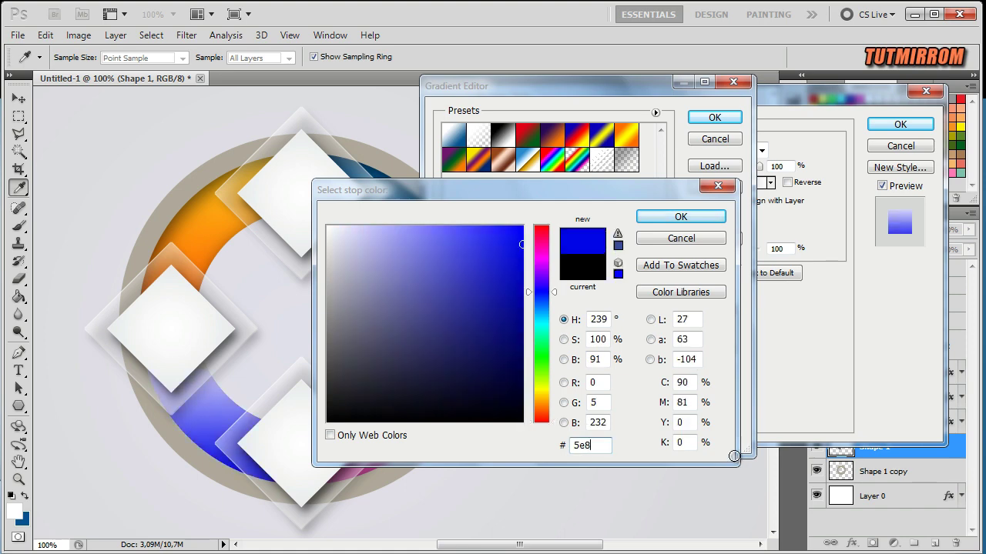
{"action": "type", "text": "e2b"}
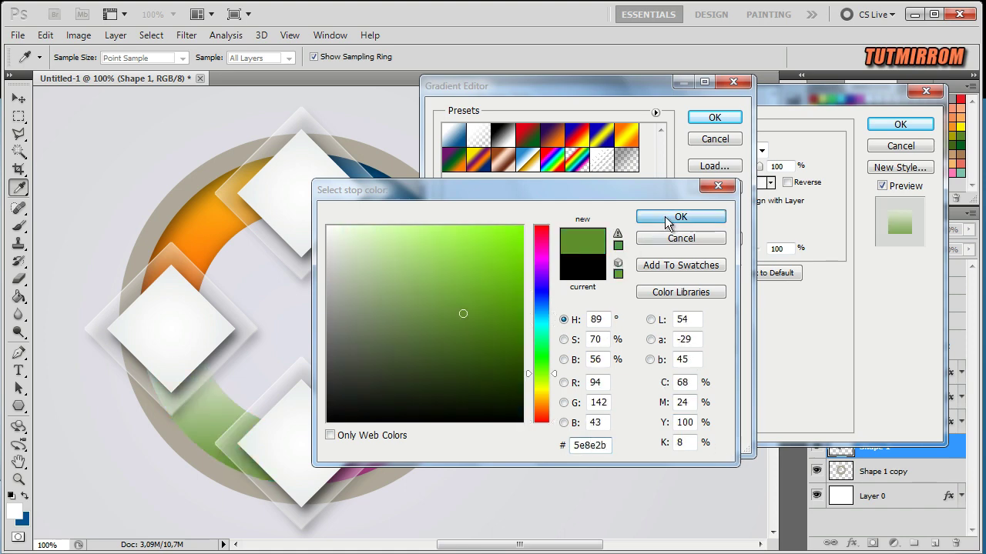
{"action": "left_click", "coordinate": [681, 216]}
Step: Set the right stop to #b0d03a, accept the green gradient, and enable Inner Shadow
{"action": "left_click", "coordinate": [729, 351]}
{"action": "left_click", "coordinate": [512, 414]}
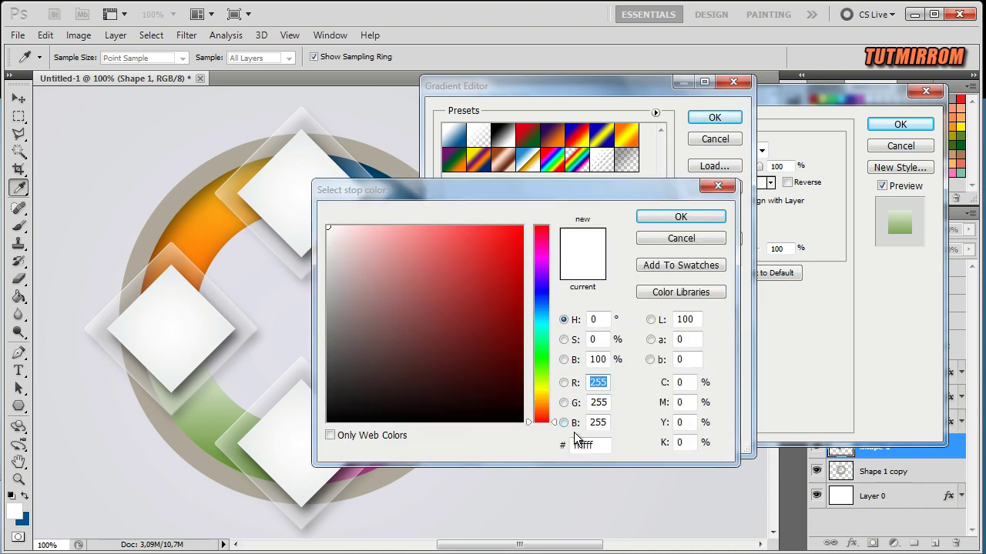
{"action": "type", "text": "b0"}
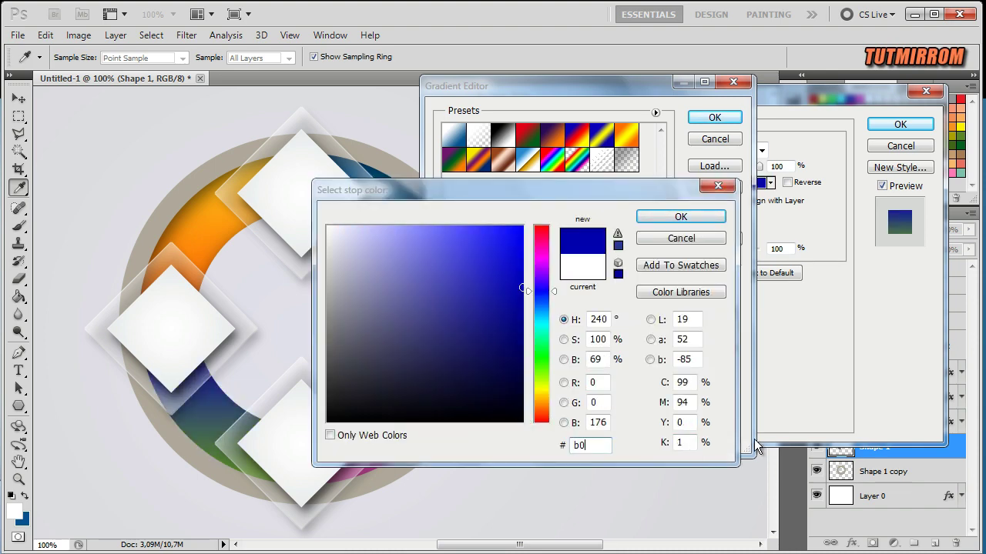
{"action": "type", "text": "d0"}
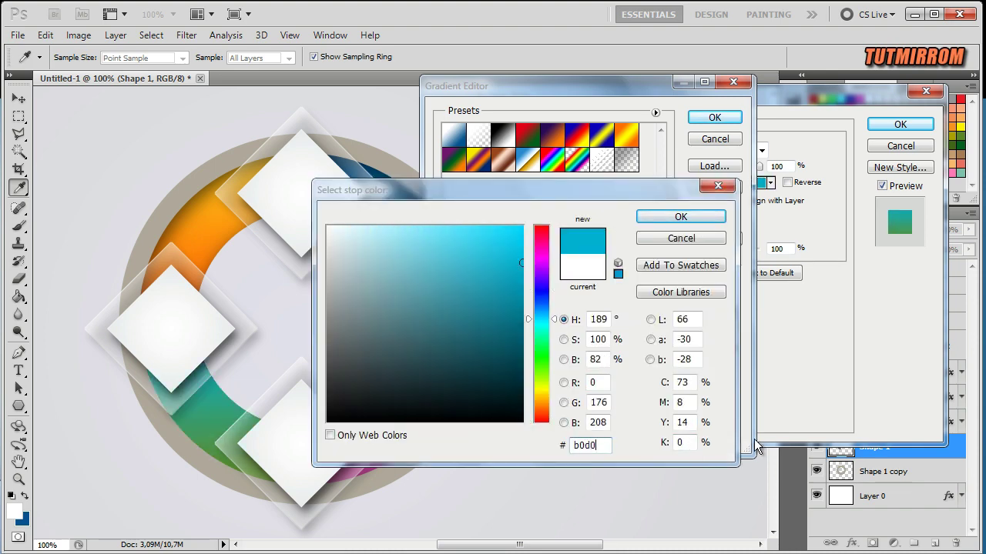
{"action": "type", "text": "3a"}
{"action": "left_click", "coordinate": [671, 219]}
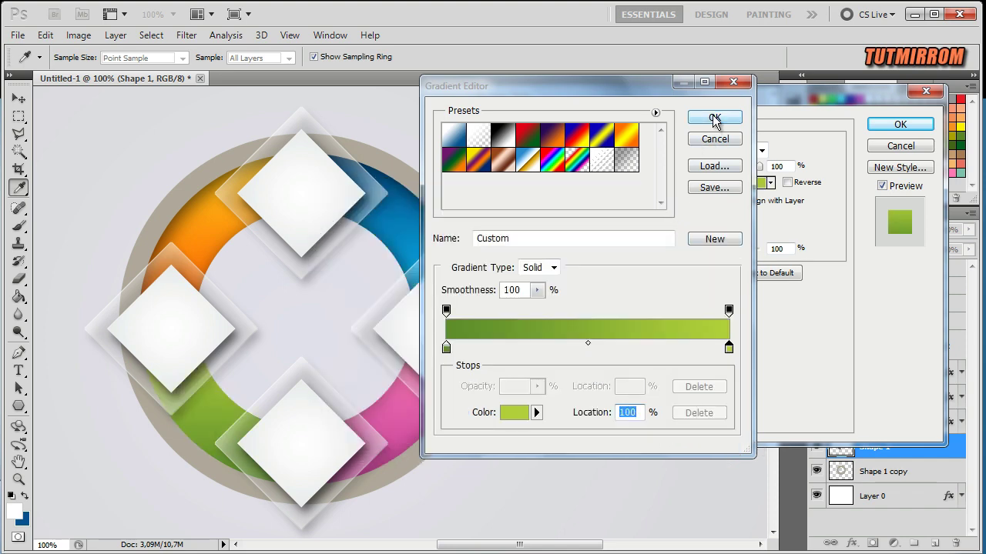
{"action": "left_click", "coordinate": [714, 118]}
{"action": "left_click", "coordinate": [536, 178]}
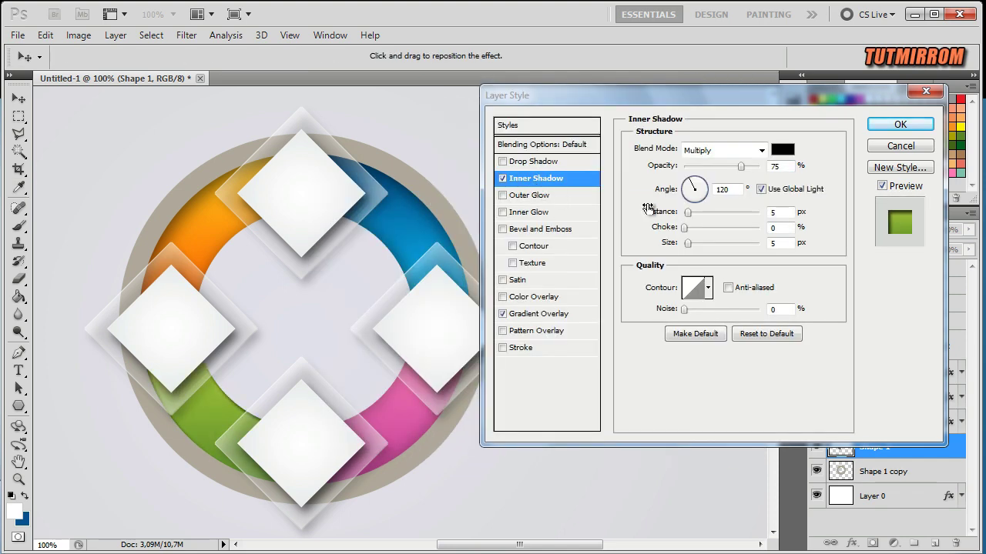
Step: Turn off Use Global Light and set the inner shadow to 47°, distance 7, size 28
{"action": "left_click", "coordinate": [762, 190]}
{"action": "double_click", "coordinate": [734, 191]}
{"action": "type", "text": "47"}
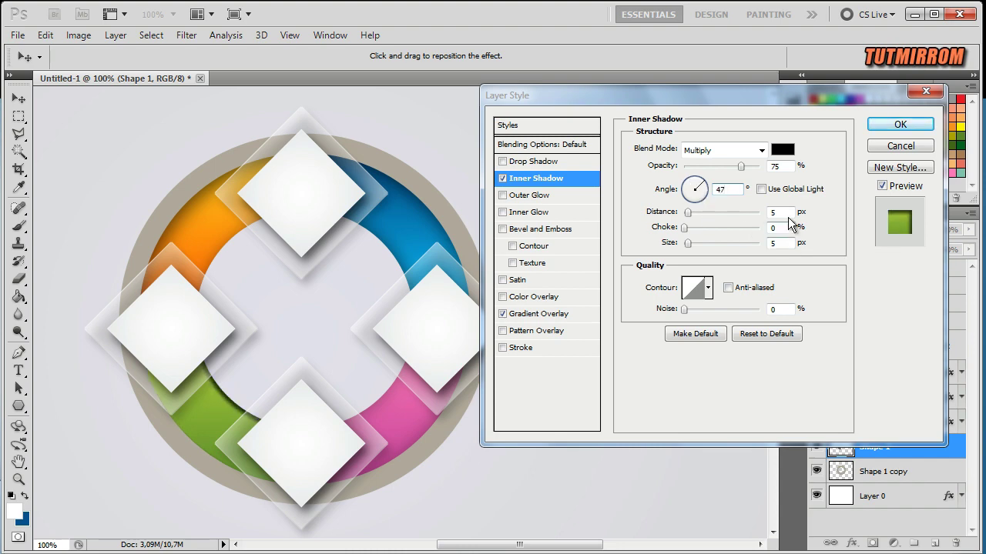
{"action": "key", "text": "Tab"}
{"action": "type", "text": "7"}
{"action": "key", "text": "Tab"}
{"action": "key", "text": "Tab"}
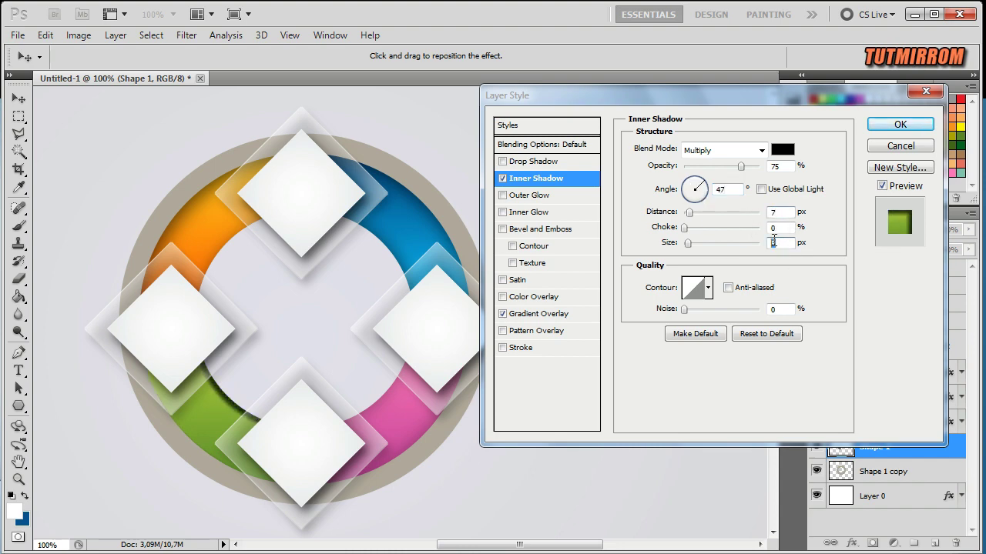
{"action": "type", "text": "28"}
{"action": "double_click", "coordinate": [779, 166]}
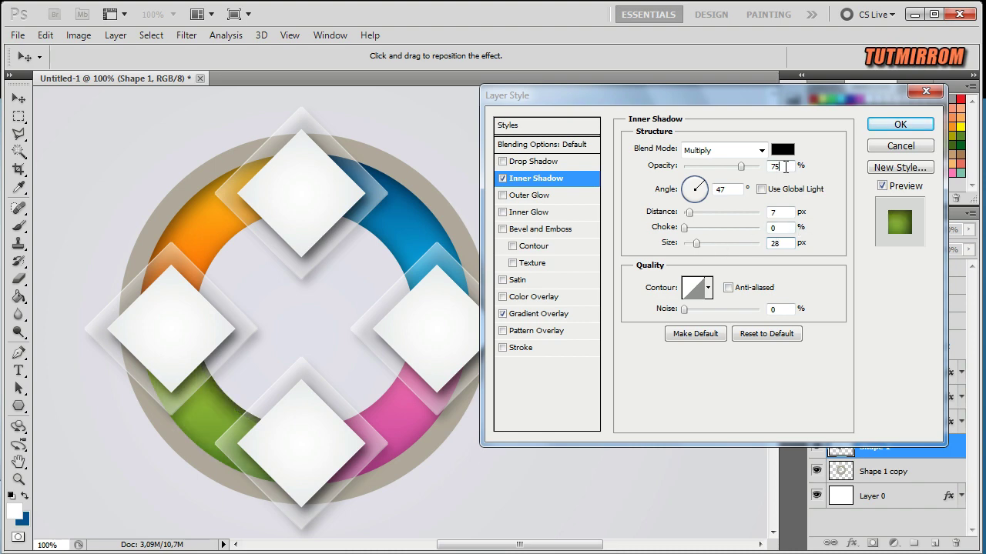
Step: Set the green segment's shadow opacity to 34% and apply its styles
{"action": "type", "text": "34"}
{"action": "left_click", "coordinate": [898, 125]}
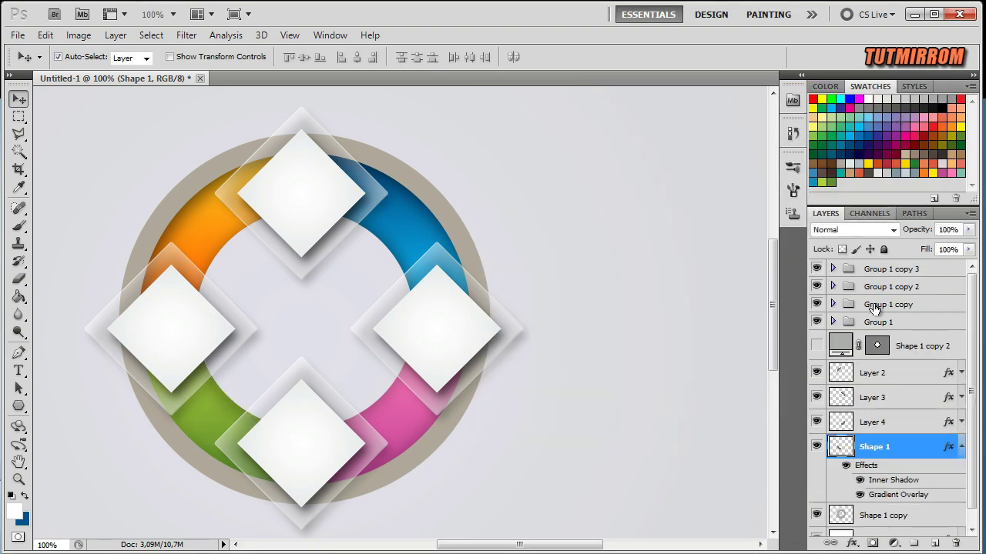
{"action": "left_click", "coordinate": [961, 447]}
Step: Lower the grey outer ring layer (Shape 1 copy) to 37% opacity
{"action": "left_click_drag", "start_coordinate": [577, 541], "coordinate": [555, 542]}
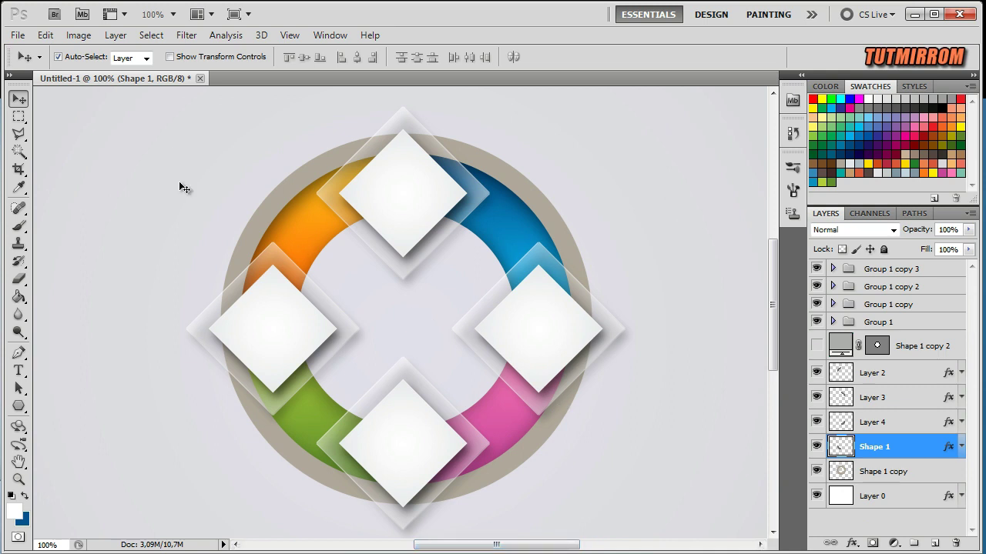
{"action": "left_click", "coordinate": [266, 211]}
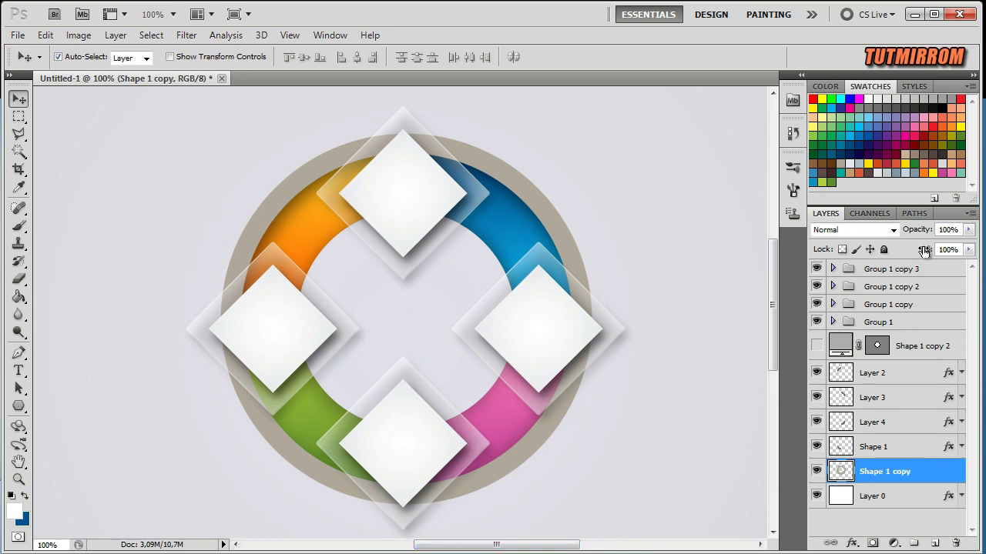
{"action": "mouse_move", "coordinate": [921, 230]}
{"action": "left_mouse_down"}
{"action": "mouse_move", "coordinate": [909, 233]}
{"action": "mouse_move", "coordinate": [913, 226]}
{"action": "left_mouse_up"}
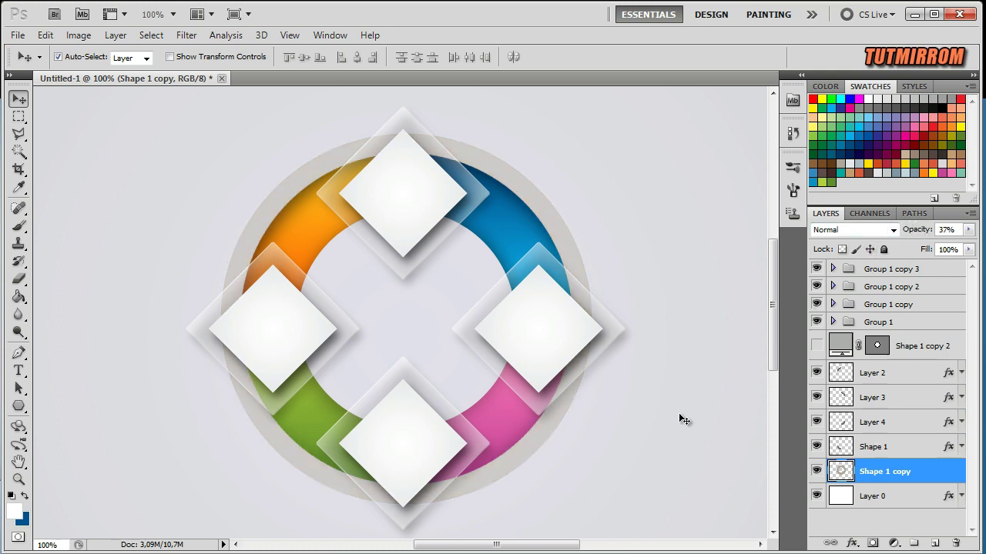
Step: Fit the whole canvas to the screen and return to the Move tool
{"action": "left_click", "coordinate": [18, 480]}
{"action": "left_click", "coordinate": [414, 58]}
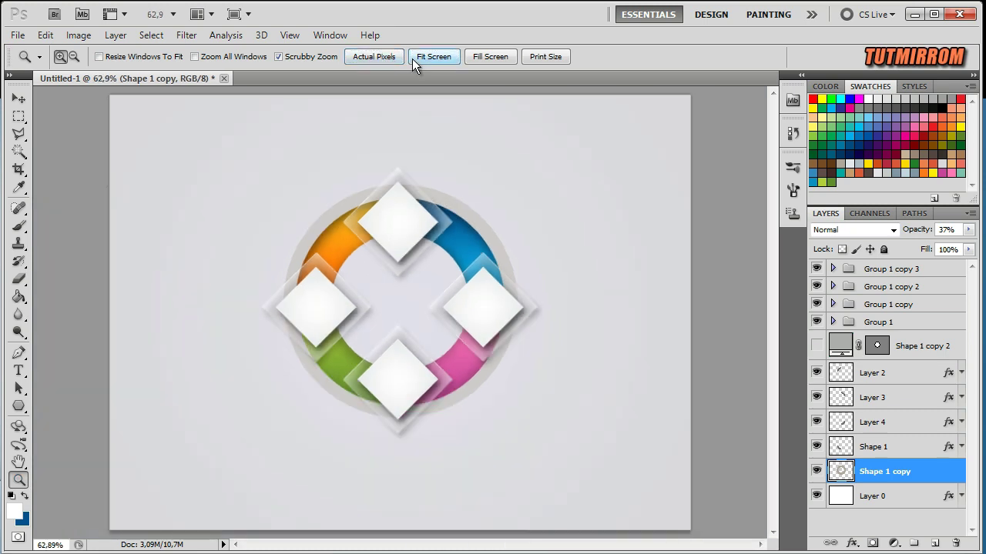
{"action": "left_click", "coordinate": [490, 58]}
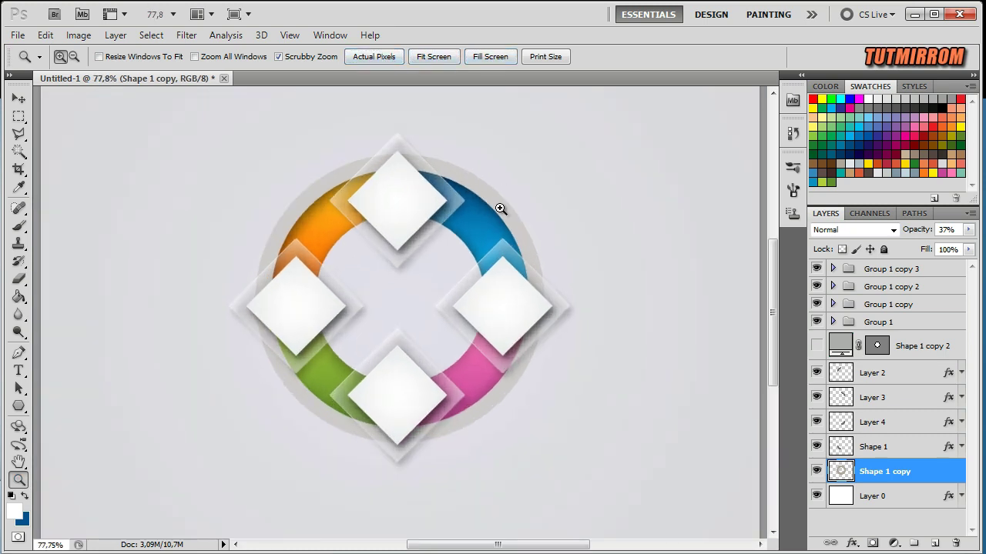
{"action": "left_click", "coordinate": [18, 99]}
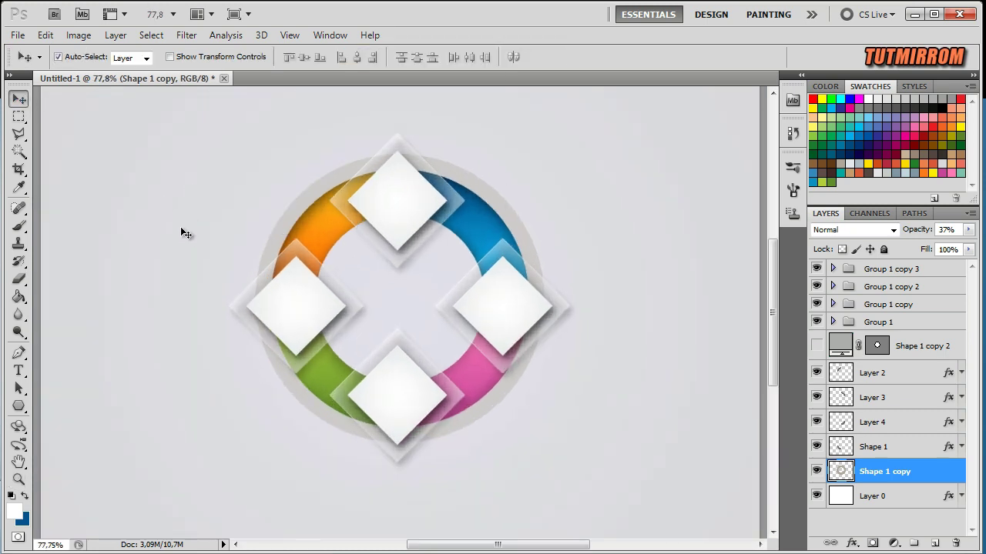
{"action": "left_click", "coordinate": [18, 406]}
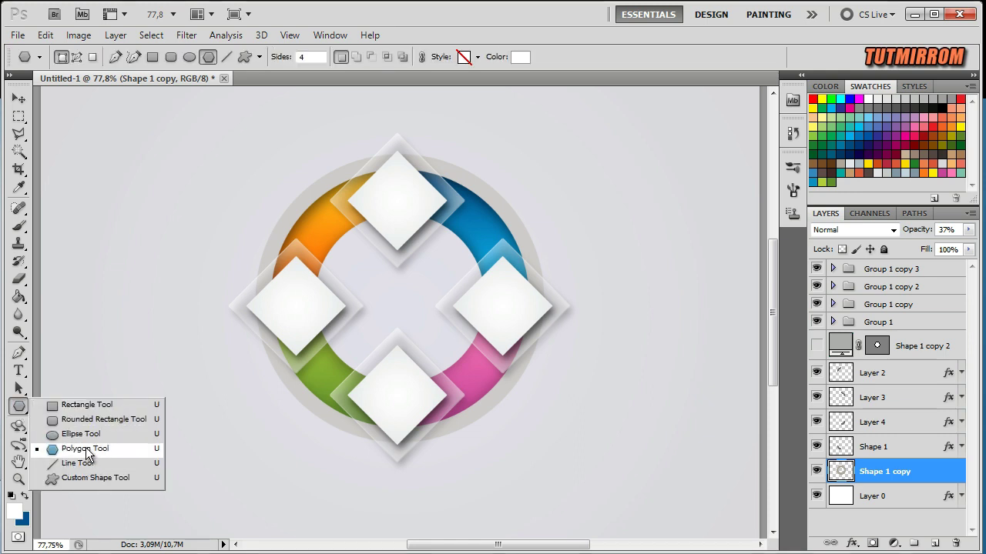
Step: Draw a four-sided white diamond and move it to the ring's centre
{"action": "left_click", "coordinate": [77, 446]}
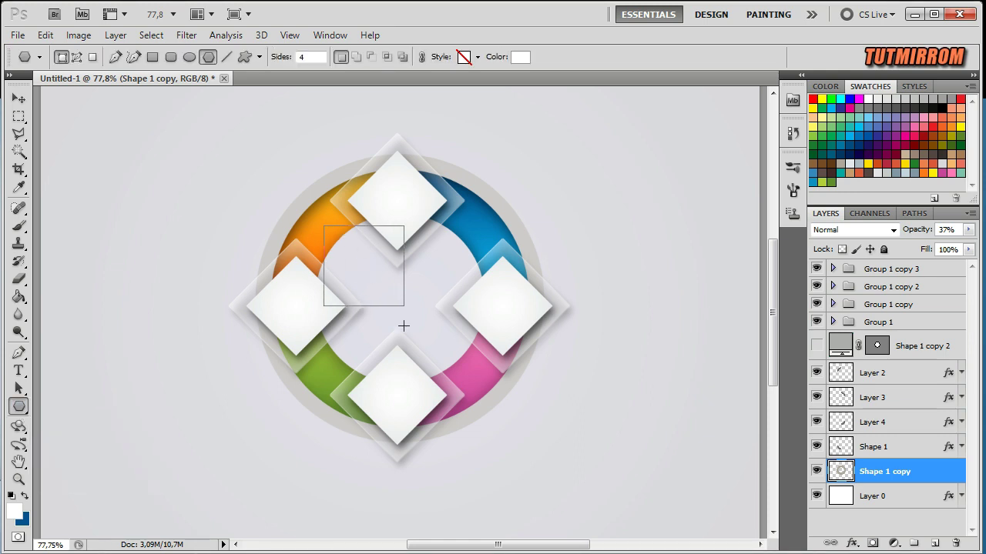
{"action": "left_click_drag", "start_coordinate": [362, 264], "coordinate": [385, 333]}
{"action": "key", "text": "v"}
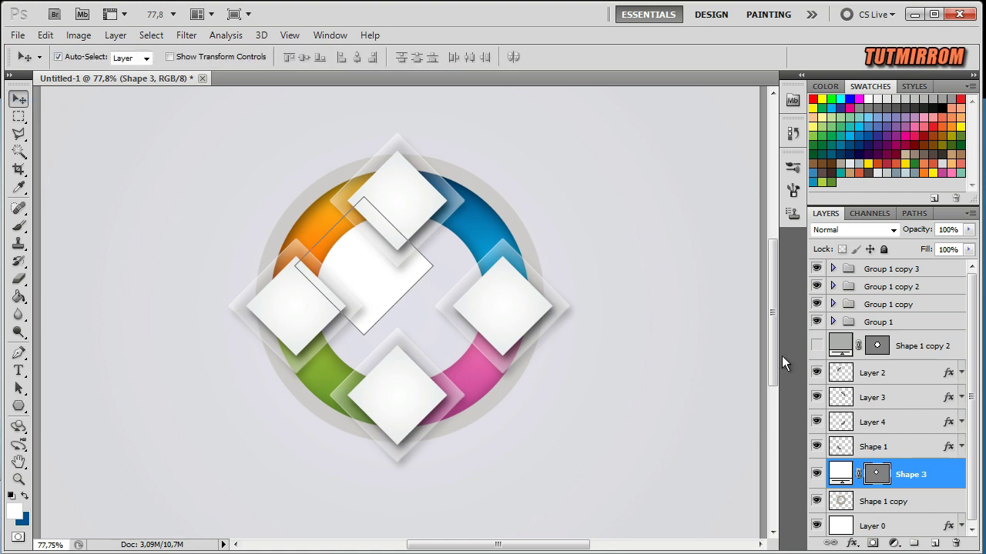
{"action": "left_click", "coordinate": [878, 478]}
{"action": "mouse_move", "coordinate": [395, 281]}
{"action": "left_mouse_down"}
{"action": "mouse_move", "coordinate": [420, 320]}
{"action": "mouse_move", "coordinate": [434, 314]}
{"action": "left_mouse_up"}
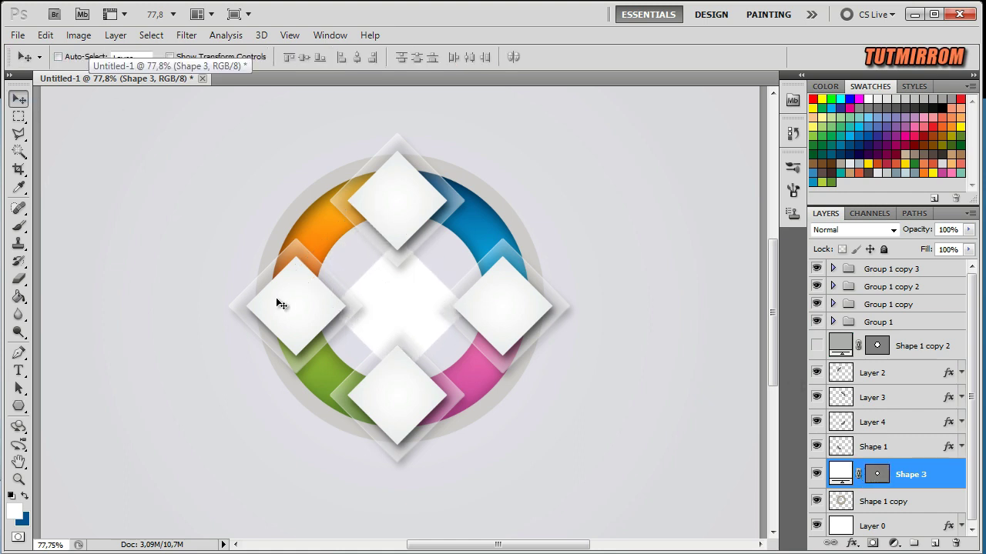
{"action": "key", "text": "Left"}
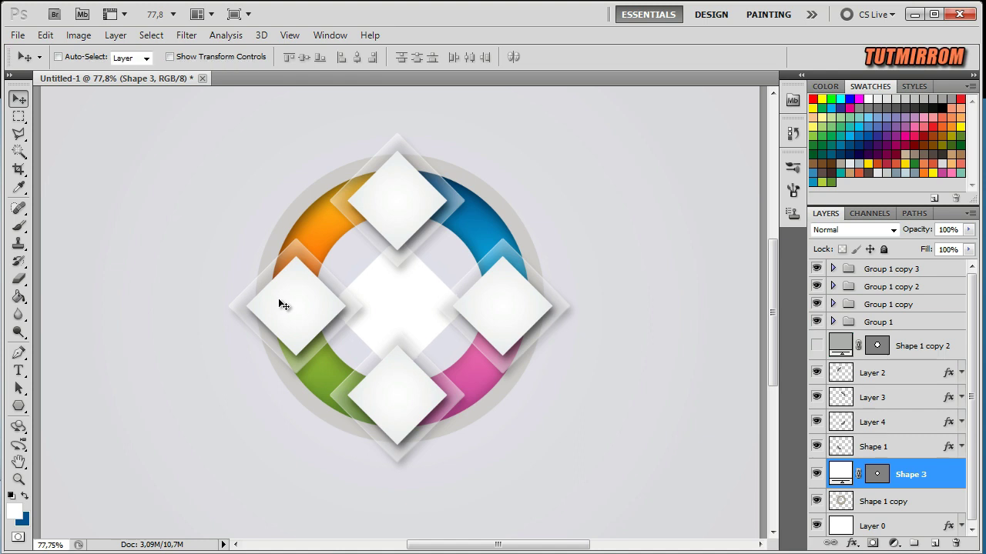
Step: Scale the diamond proportionally to 272% and commit
{"action": "key", "text": "ctrl+t"}
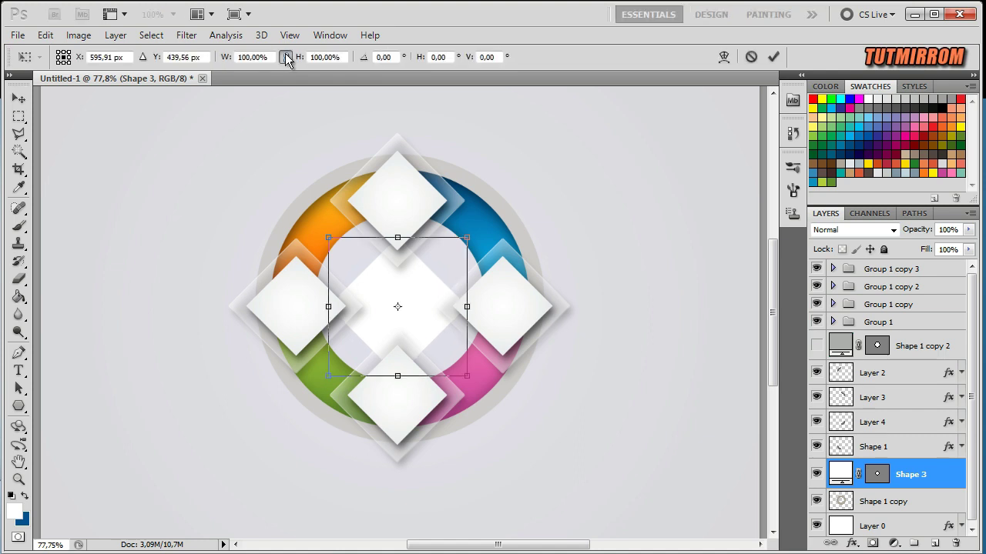
{"action": "left_click_drag", "start_coordinate": [226, 57], "coordinate": [359, 105]}
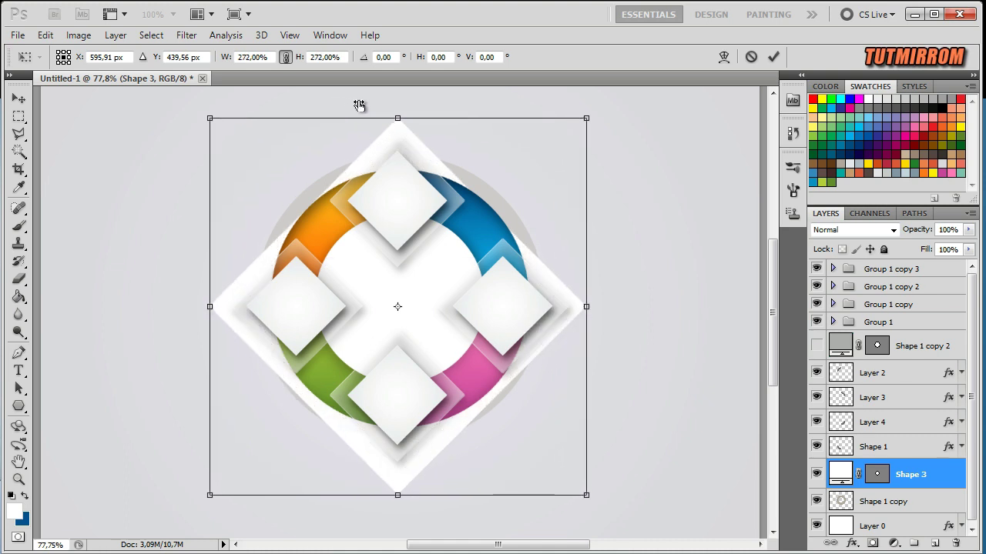
{"action": "left_click", "coordinate": [773, 57]}
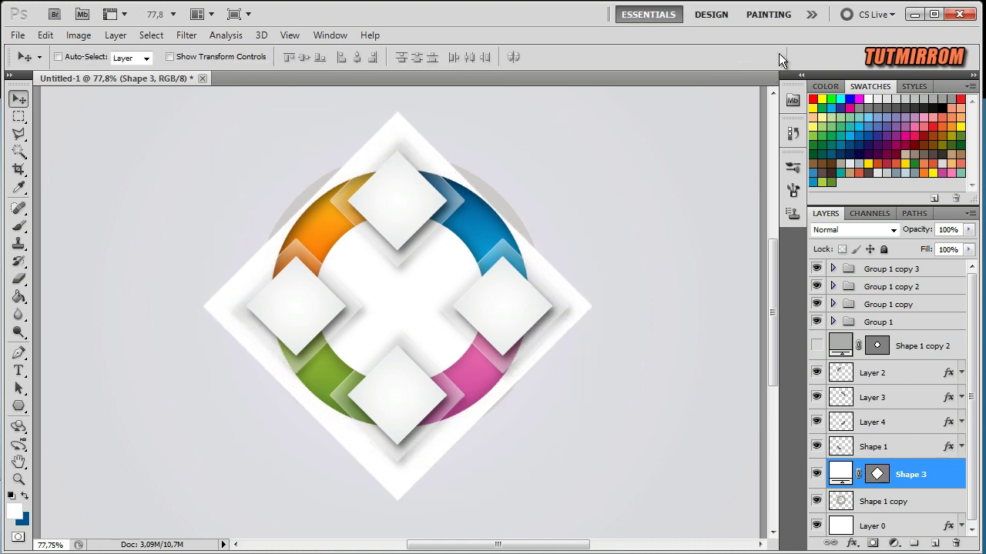
Step: Fill the large diamond with #d1d0d0 and rasterize its layer
{"action": "double_click", "coordinate": [840, 474]}
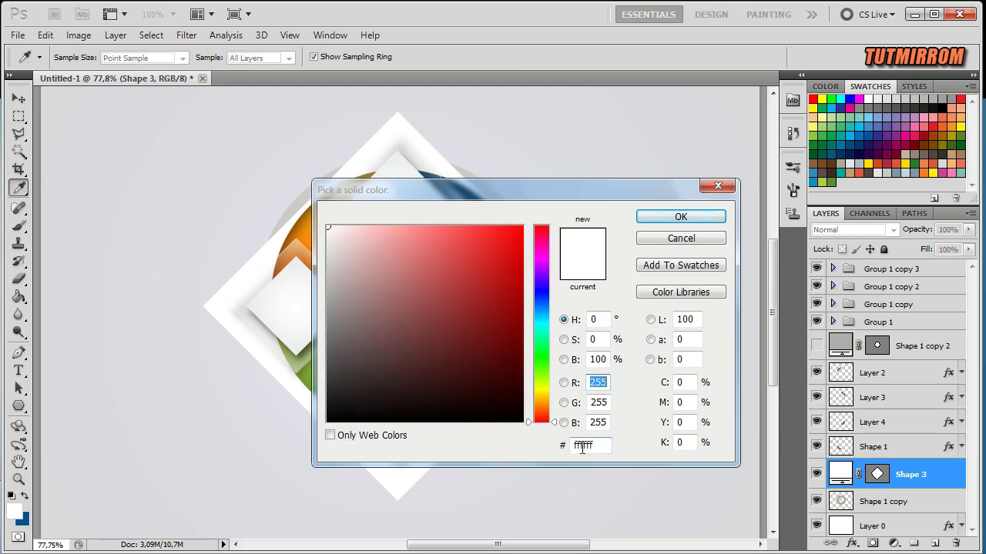
{"action": "double_click", "coordinate": [583, 446]}
{"action": "type", "text": "d1d0d"}
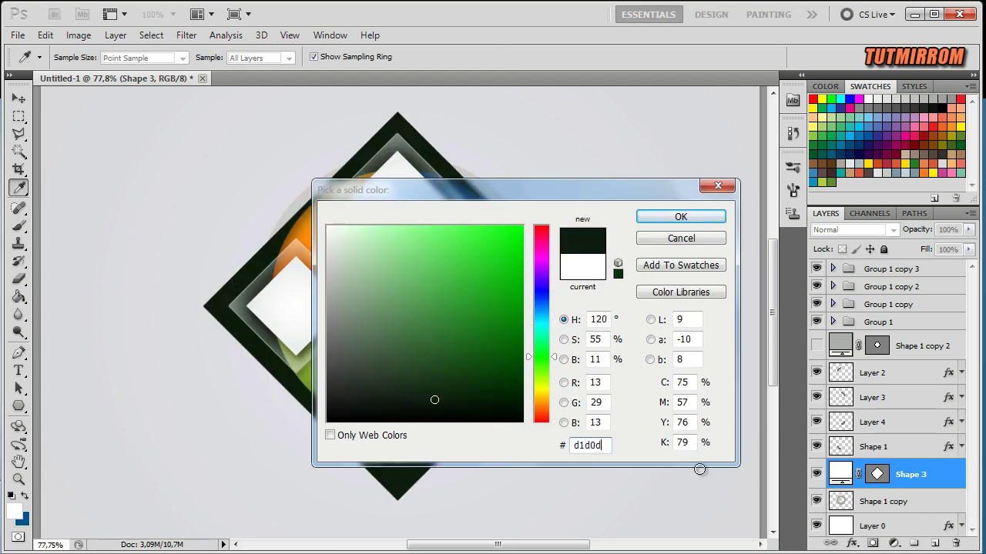
{"action": "type", "text": "0"}
{"action": "left_click", "coordinate": [654, 219]}
{"action": "right_click", "coordinate": [938, 474]}
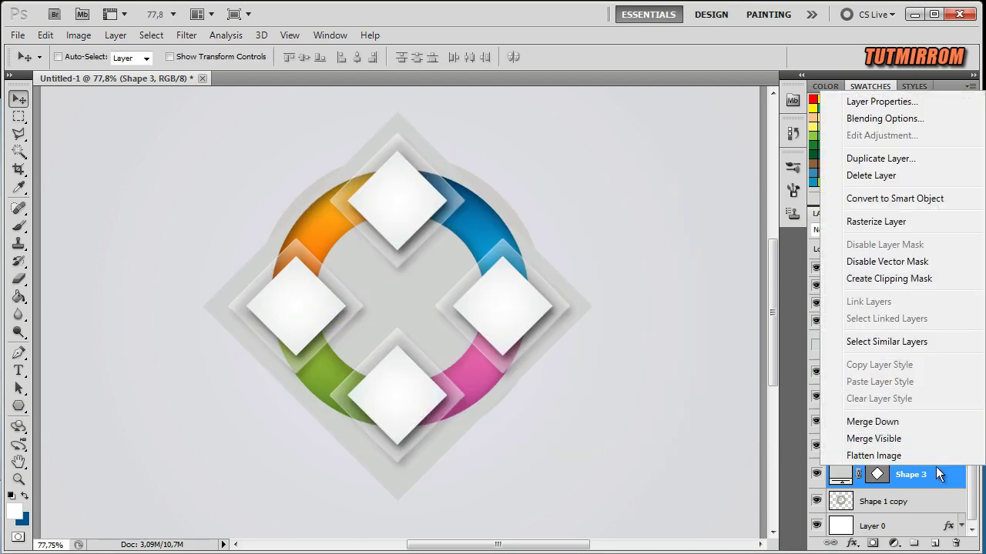
{"action": "left_click", "coordinate": [876, 221]}
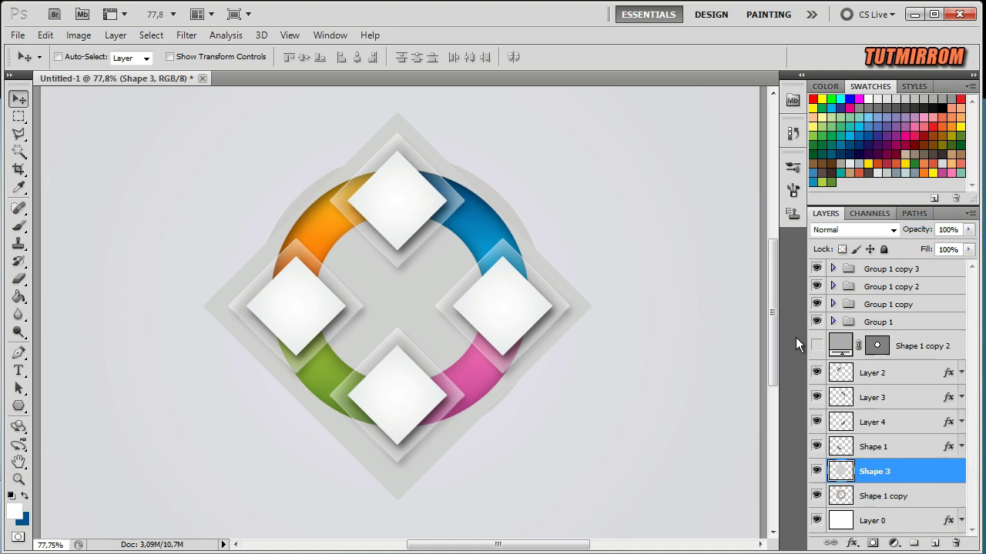
Step: Delete the inner circle's area from the diamond and lower its fill
{"action": "left_click", "coordinate": [845, 352]}
{"action": "left_click", "coordinate": [875, 348], "text": "ctrl"}
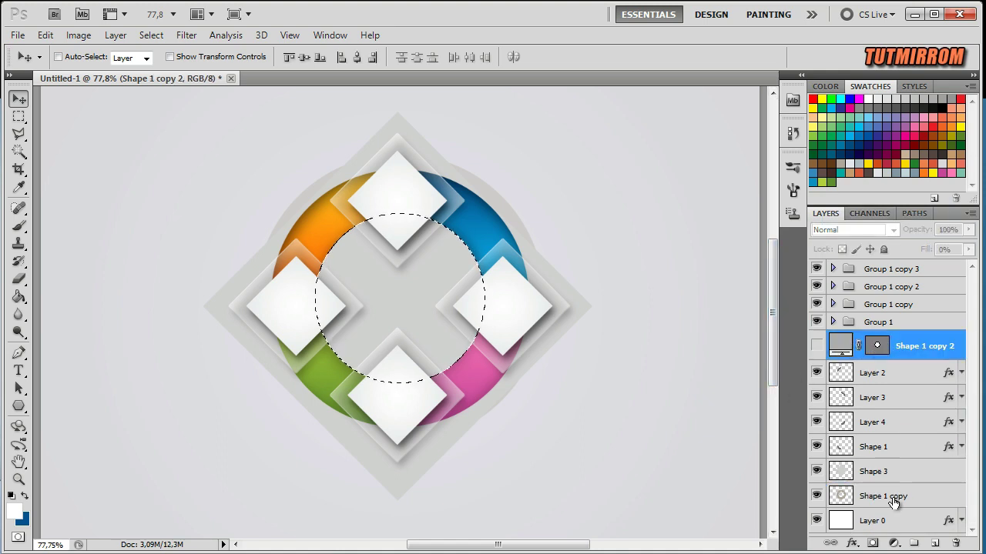
{"action": "left_click", "coordinate": [897, 473]}
{"action": "key", "text": "Delete"}
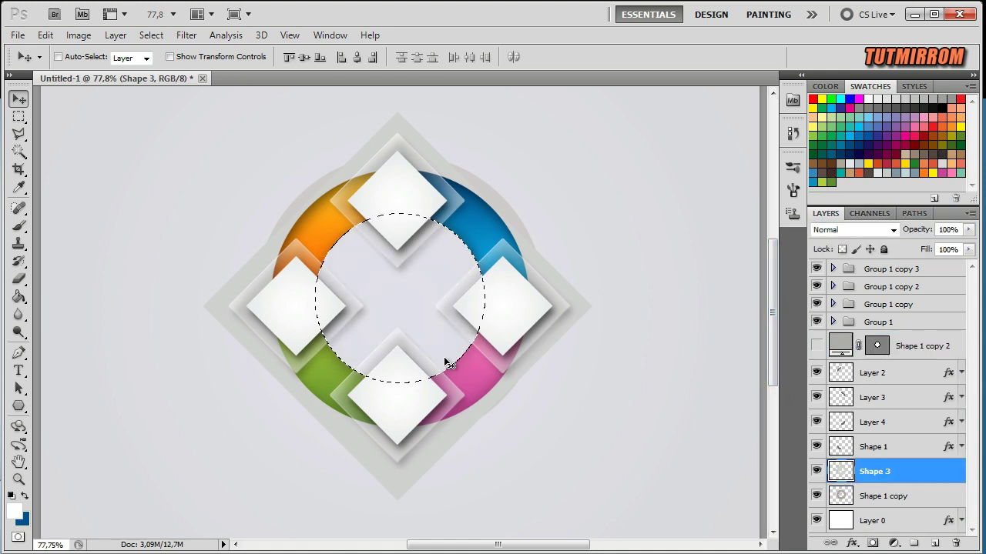
{"action": "key", "text": "ctrl+d"}
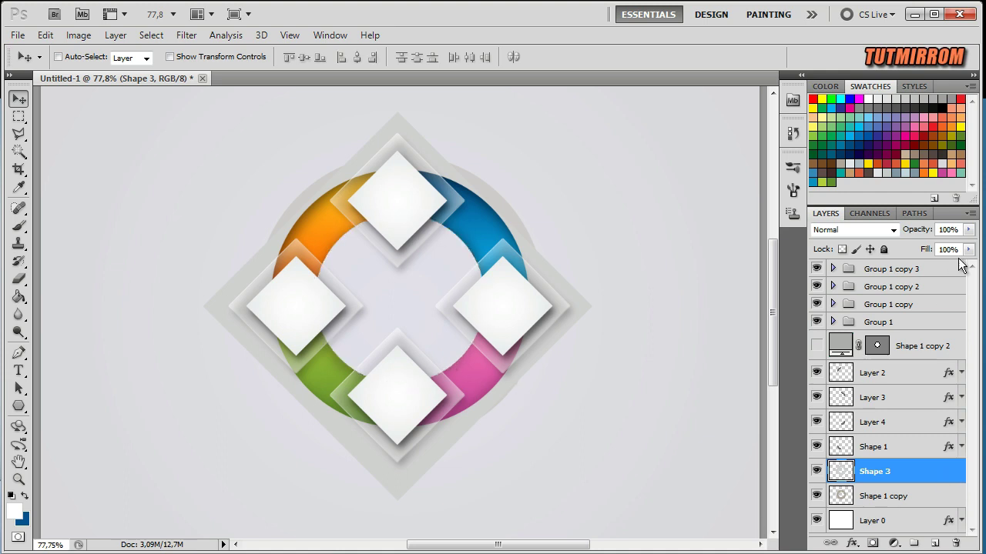
{"action": "left_click_drag", "start_coordinate": [934, 250], "coordinate": [915, 252]}
Step: Set the diamond's fill to 58% and raise the Shape 1 copy ring's opacity
{"action": "type", "text": "58"}
{"action": "left_click", "coordinate": [900, 499]}
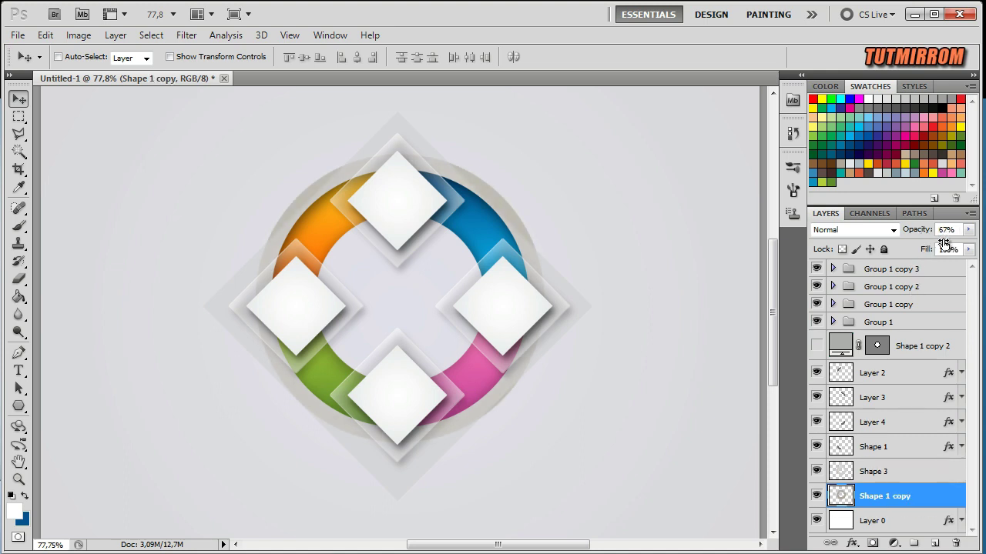
{"action": "left_click_drag", "start_coordinate": [924, 235], "coordinate": [955, 250]}
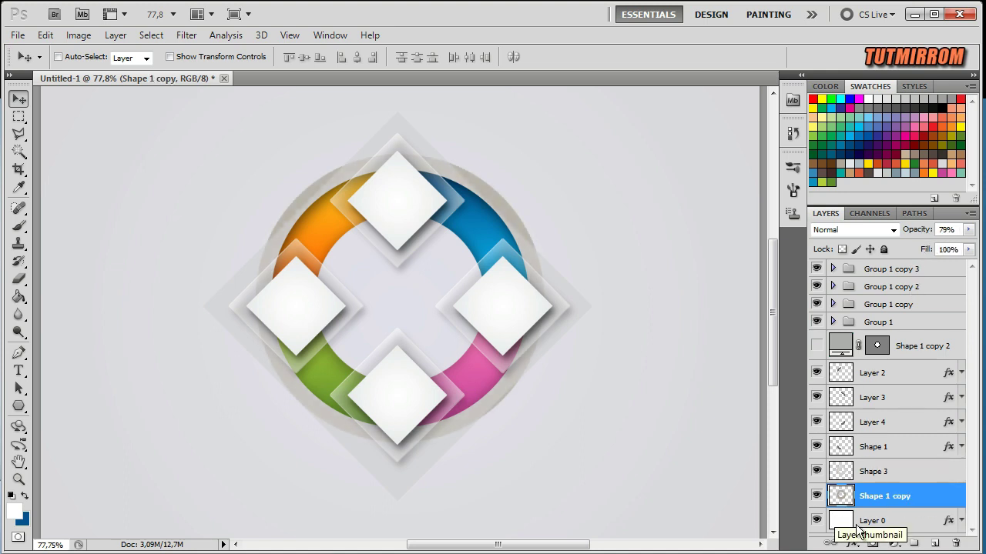
Step: Fine-tune Shape 3's fill and move the large translucent diamond slightly upward
{"action": "left_click", "coordinate": [865, 473]}
{"action": "key", "text": "Up"}
{"action": "key", "text": "Up"}
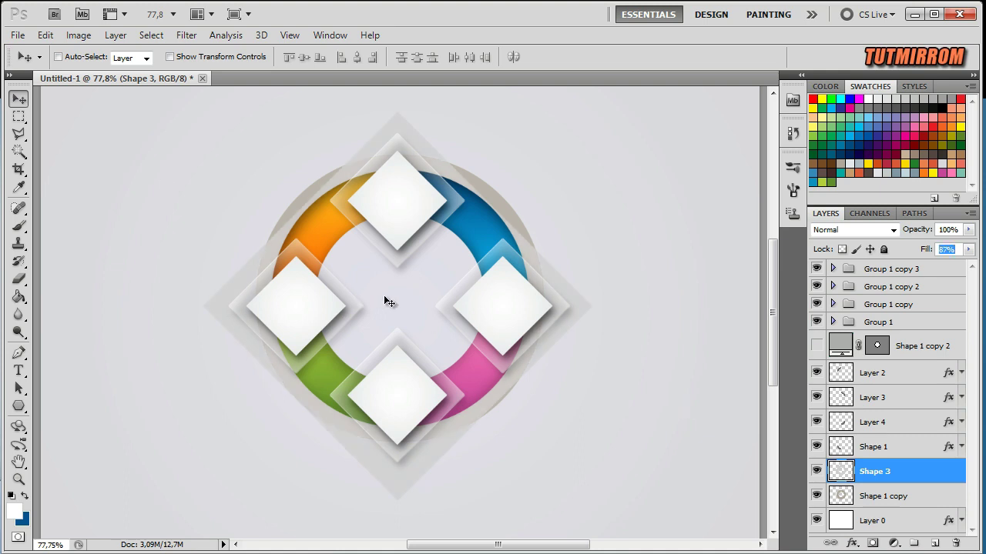
{"action": "key", "text": "Escape"}
{"action": "left_click", "coordinate": [897, 499]}
{"action": "left_click", "coordinate": [881, 477]}
{"action": "left_click_drag", "start_coordinate": [409, 166], "coordinate": [403, 124]}
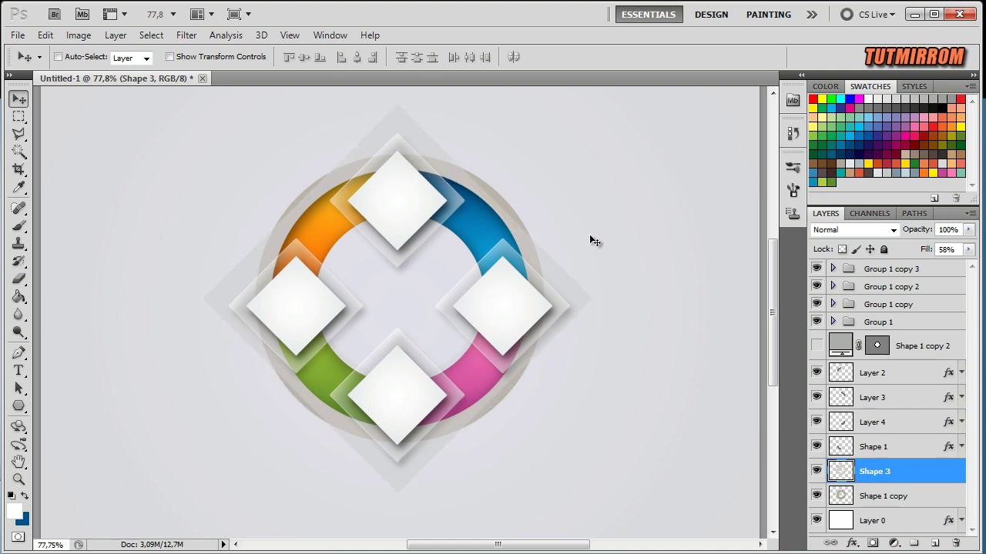
{"action": "left_click_drag", "start_coordinate": [594, 211], "coordinate": [596, 194]}
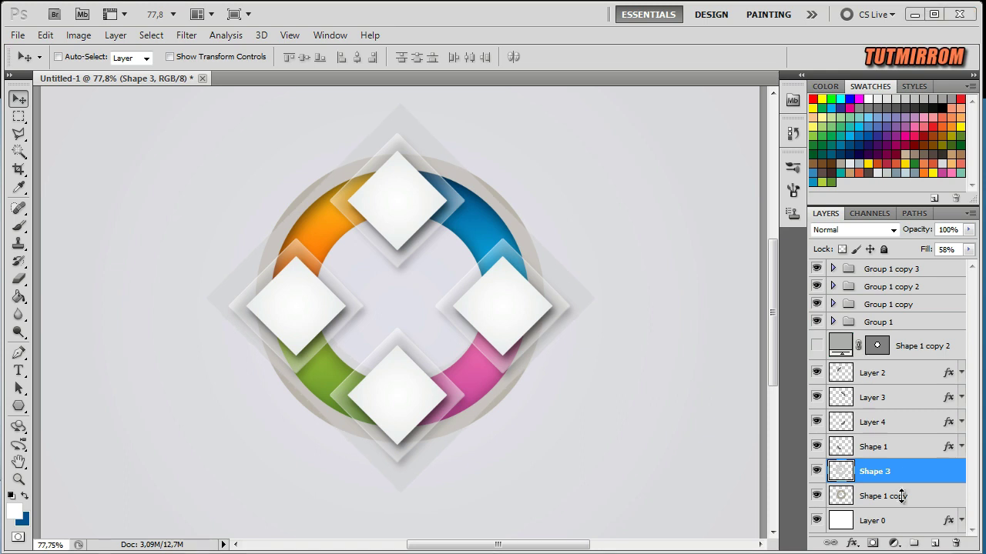
Step: Nudge the left and right diamond groups (Group 1 copy 2 and copy 3) vertically
{"action": "left_click", "coordinate": [867, 287]}
{"action": "left_click", "coordinate": [870, 270], "text": "shift"}
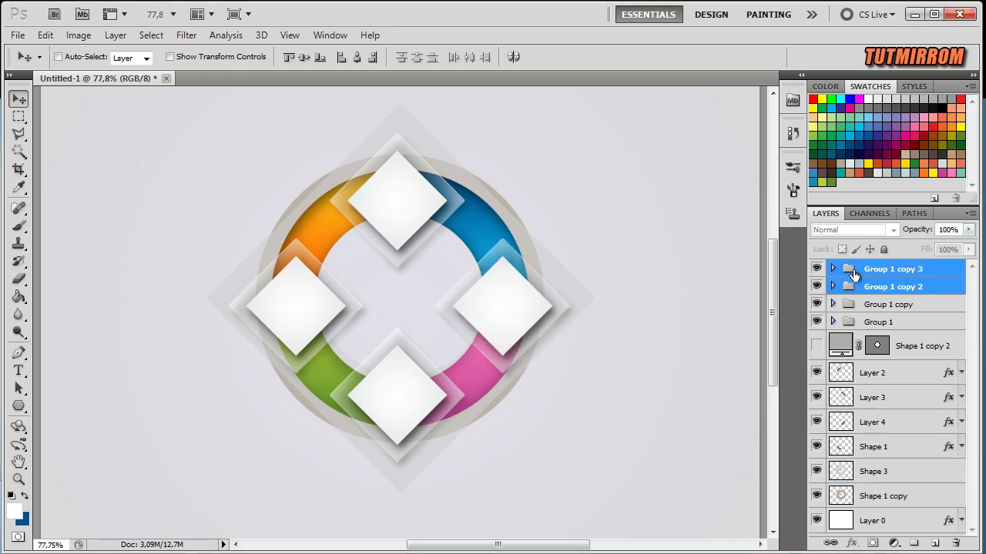
{"action": "key", "text": "shift+Up"}
{"action": "key", "text": "shift+Up"}
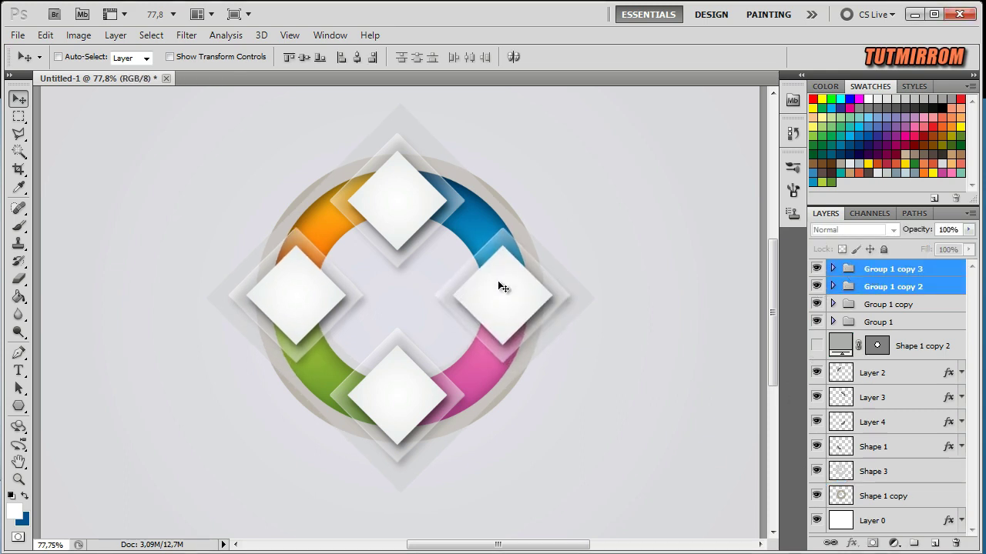
{"action": "key", "text": "Down"}
{"action": "key", "text": "Down"}
{"action": "key", "text": "Down"}
{"action": "key", "text": "Down"}
{"action": "key", "text": "Down"}
{"action": "key", "text": "Down"}
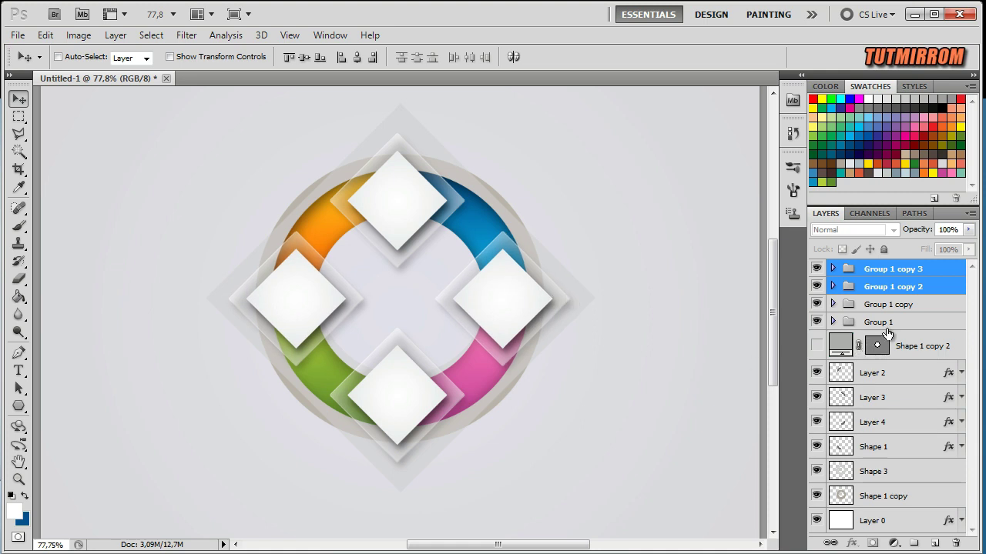
Step: Select all four diamond tile groups and scale them to 92%
{"action": "left_click", "coordinate": [893, 269]}
{"action": "left_click", "coordinate": [879, 321]}
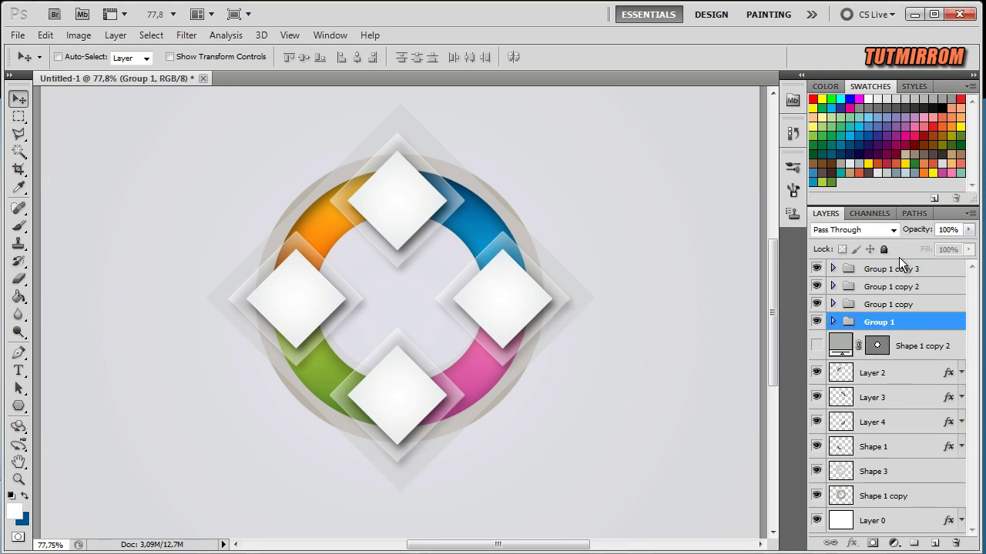
{"action": "left_click", "coordinate": [893, 269], "text": "shift"}
{"action": "key", "text": "ctrl+t"}
{"action": "left_click", "coordinate": [285, 57]}
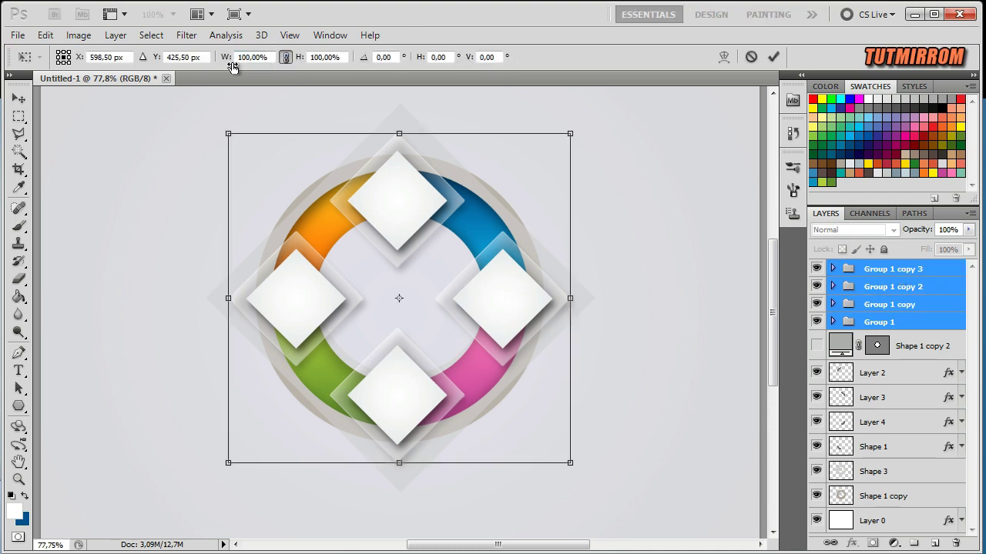
{"action": "left_click_drag", "start_coordinate": [231, 61], "coordinate": [219, 65]}
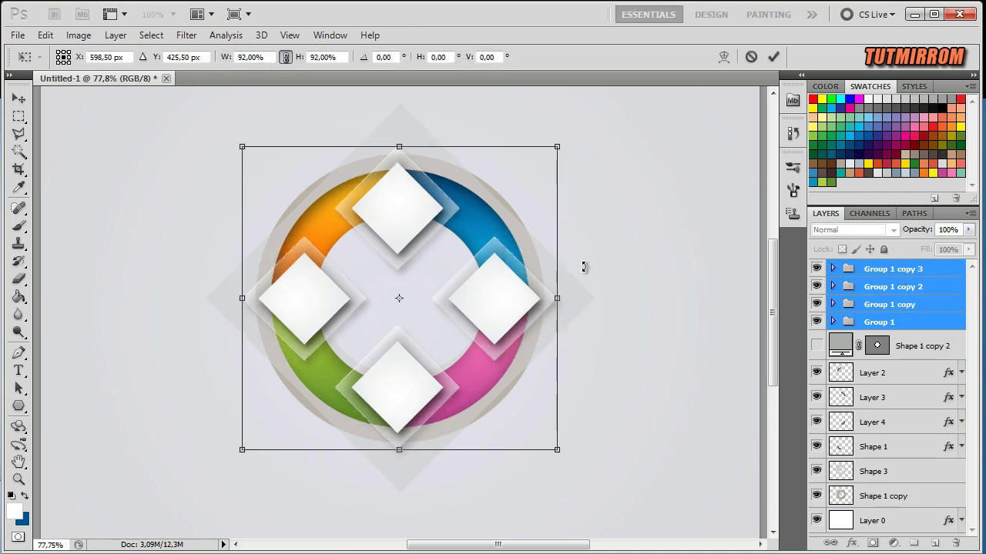
{"action": "left_click", "coordinate": [773, 56]}
Step: Nudge each diamond group outward: right, left, top and bottom
{"action": "left_click", "coordinate": [893, 308]}
{"action": "left_click", "coordinate": [886, 283]}
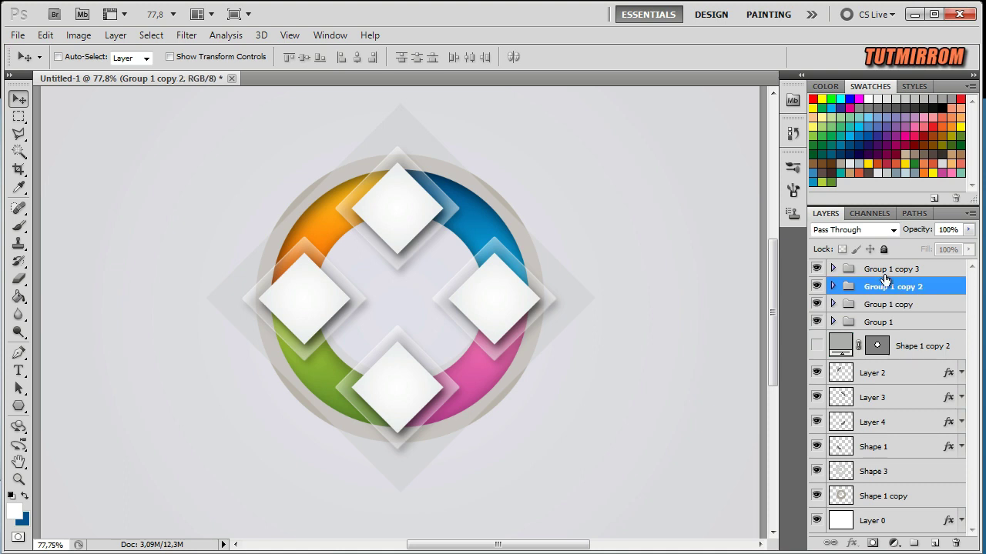
{"action": "key", "text": "shift+Right"}
{"action": "key", "text": "shift+Right"}
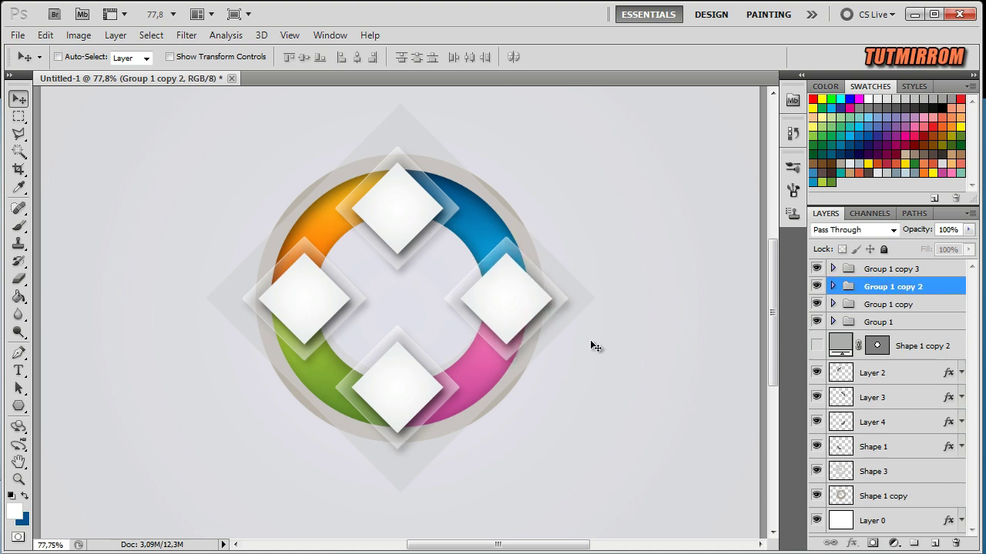
{"action": "left_click", "coordinate": [880, 271]}
{"action": "key", "text": "shift+Left"}
{"action": "key", "text": "shift+Left"}
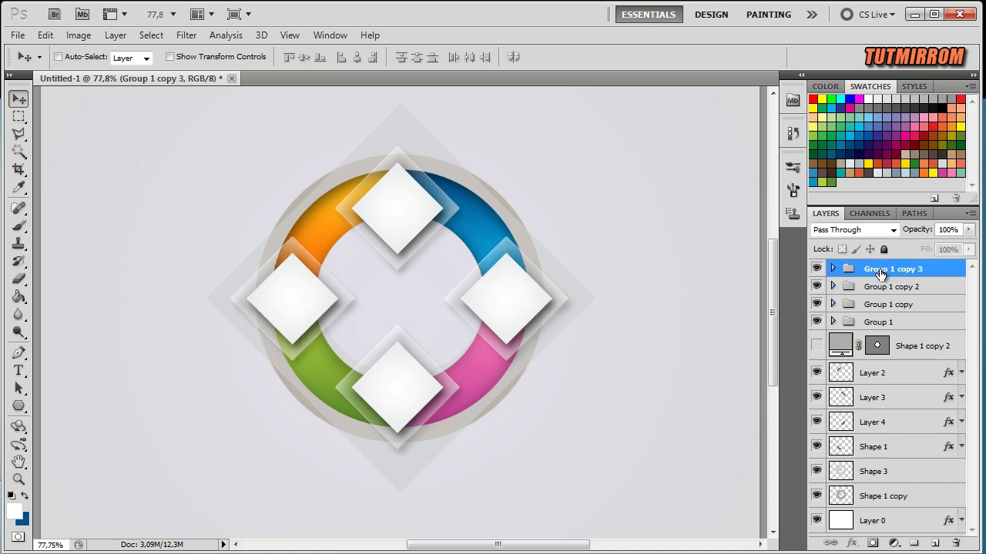
{"action": "left_click", "coordinate": [892, 324]}
{"action": "key", "text": "shift+Up"}
{"action": "key", "text": "shift+Up"}
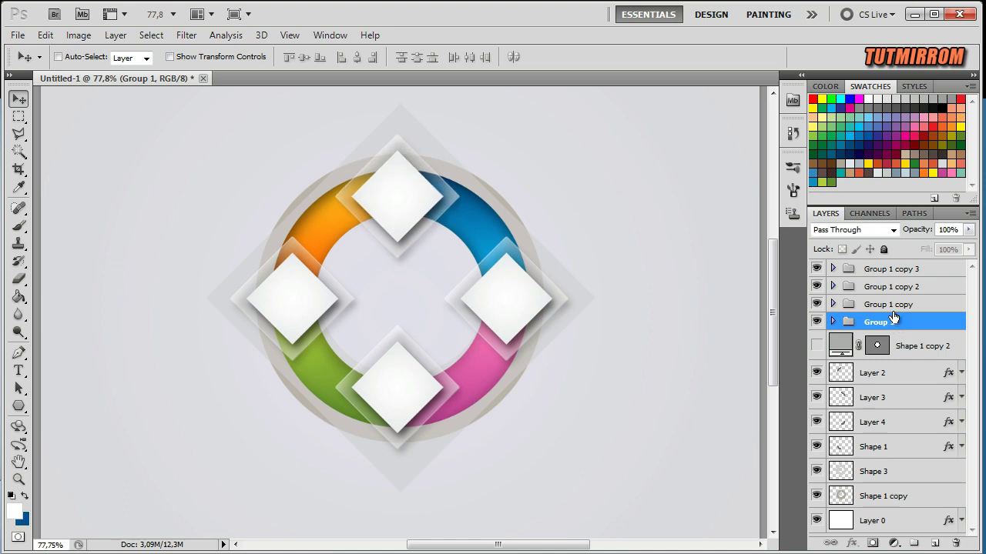
{"action": "left_click", "coordinate": [885, 305]}
{"action": "key", "text": "shift+Down"}
{"action": "key", "text": "shift+Down"}
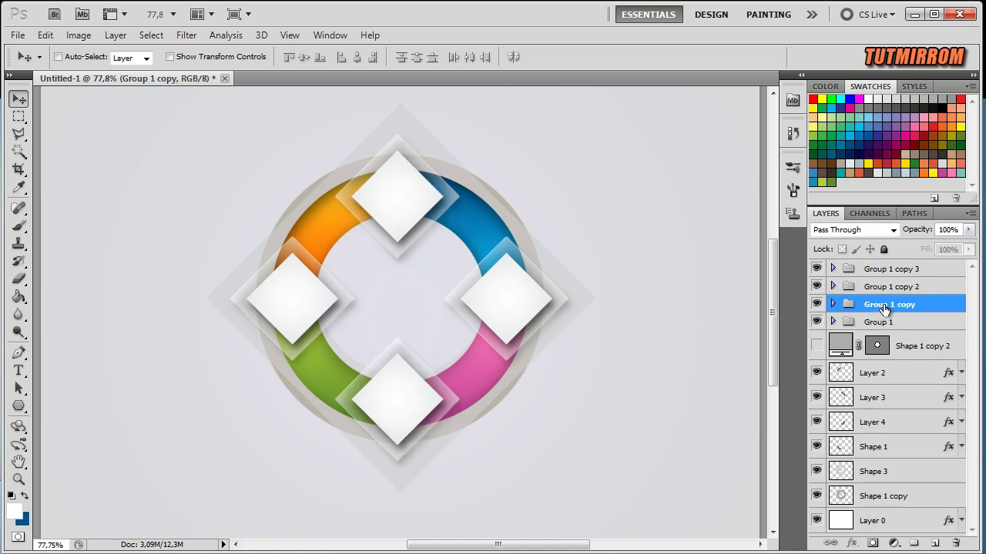
{"action": "left_click", "coordinate": [878, 271]}
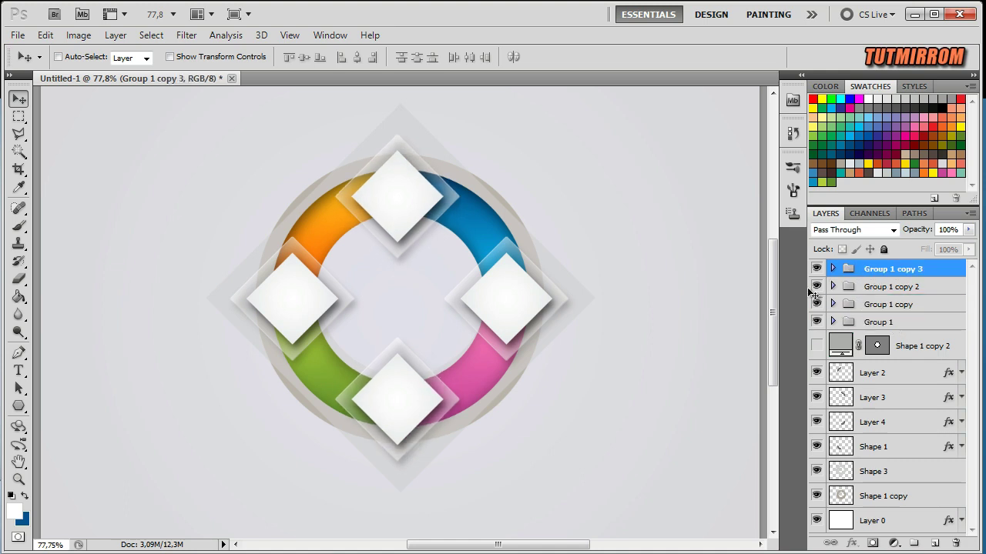
{"action": "scroll", "coordinate": [574, 304], "scroll_direction": "down", "scroll_amount": 1}
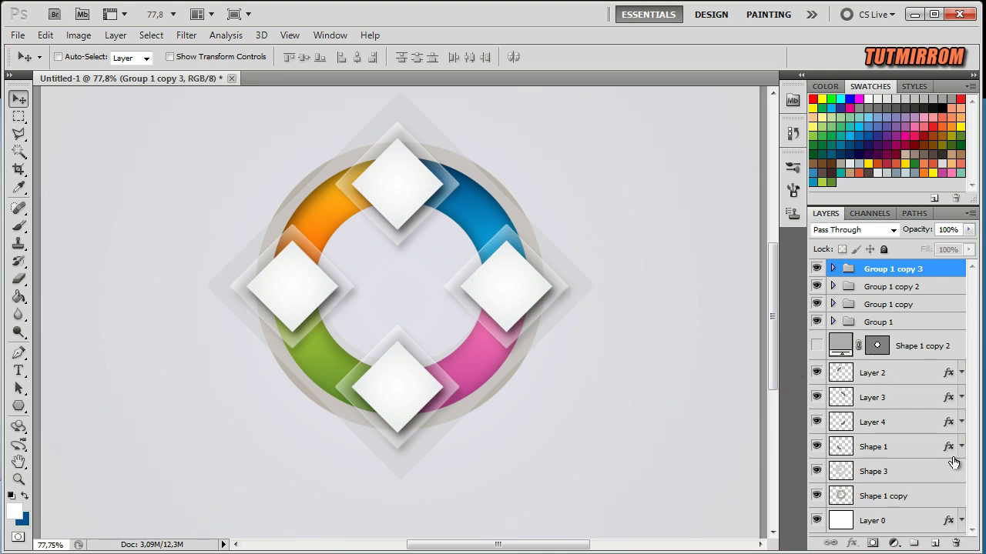
Step: Give Shape 3 a Drop Shadow with 90° angle, 14 px distance, 15 px size and 15% opacity
{"action": "left_click", "coordinate": [893, 473]}
{"action": "left_click", "coordinate": [816, 471]}
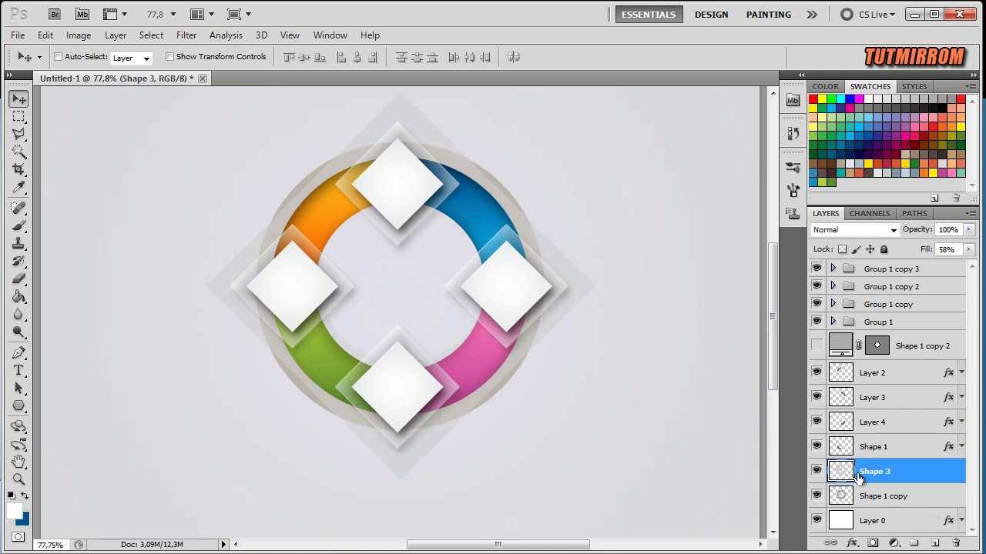
{"action": "double_click", "coordinate": [944, 472]}
{"action": "left_click", "coordinate": [543, 166]}
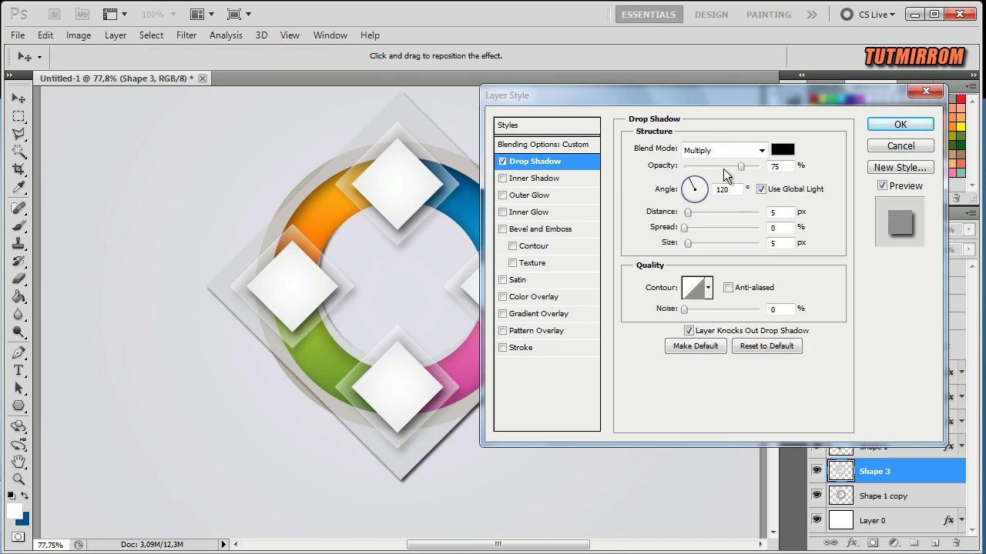
{"action": "type", "text": "90"}
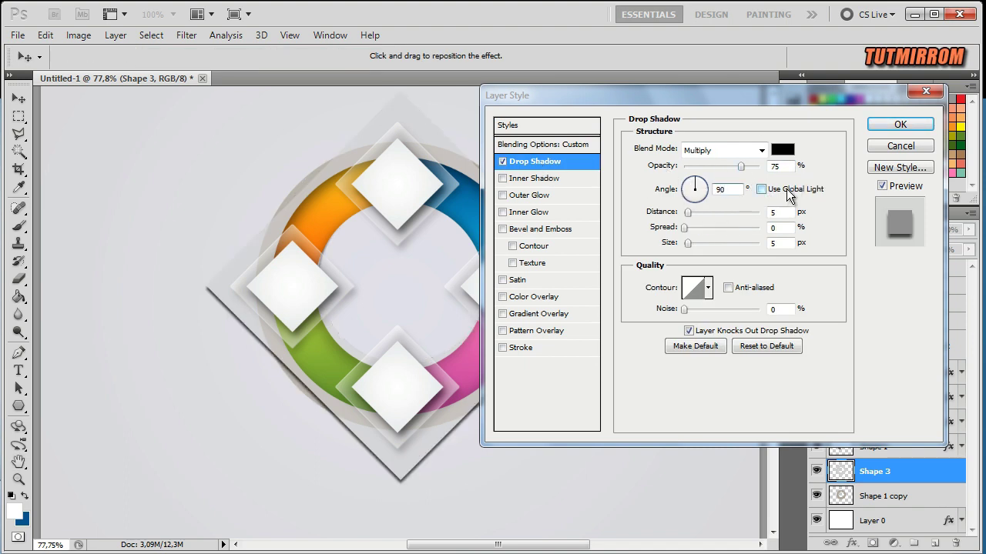
{"action": "double_click", "coordinate": [776, 213]}
{"action": "type", "text": "14"}
{"action": "key", "text": "Tab"}
{"action": "key", "text": "Tab"}
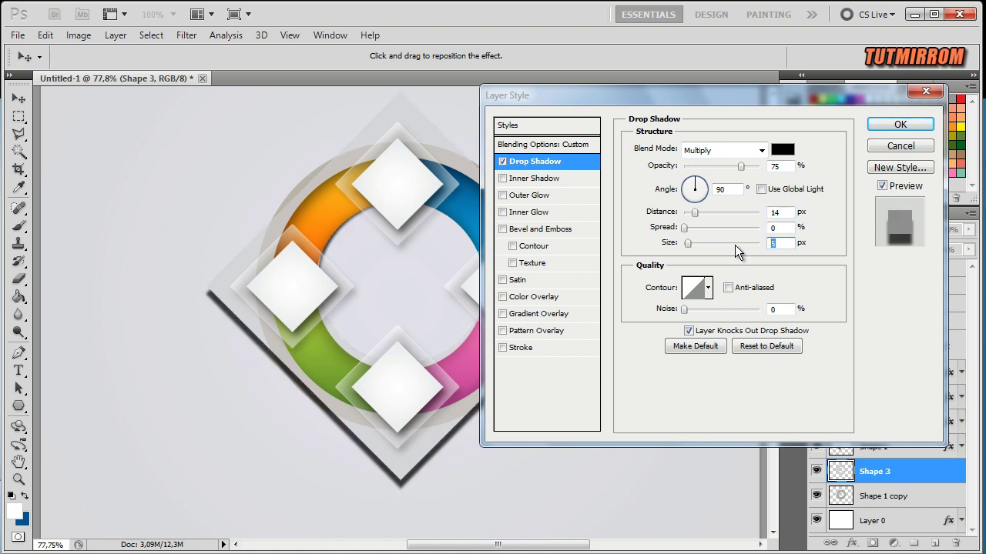
{"action": "type", "text": "15"}
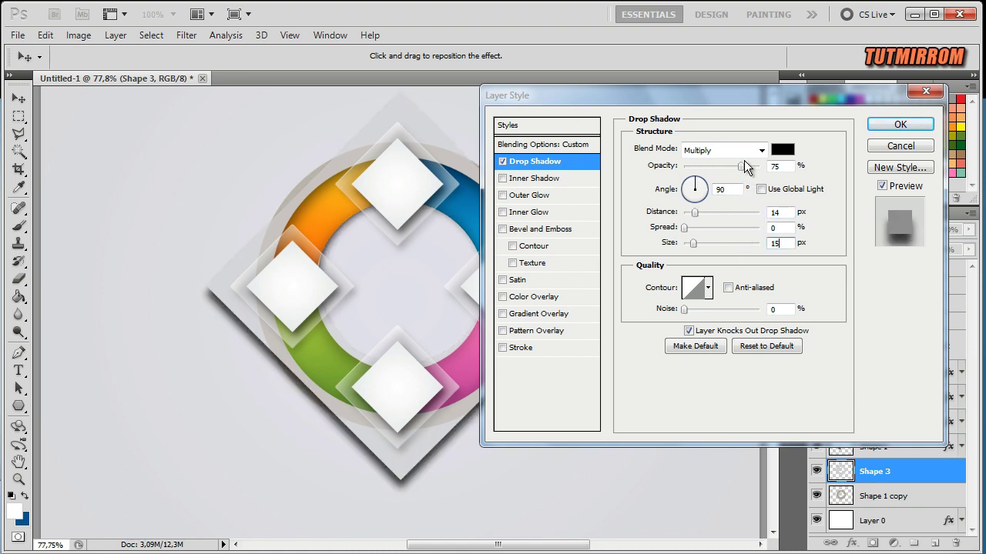
{"action": "left_click_drag", "start_coordinate": [743, 167], "coordinate": [696, 174]}
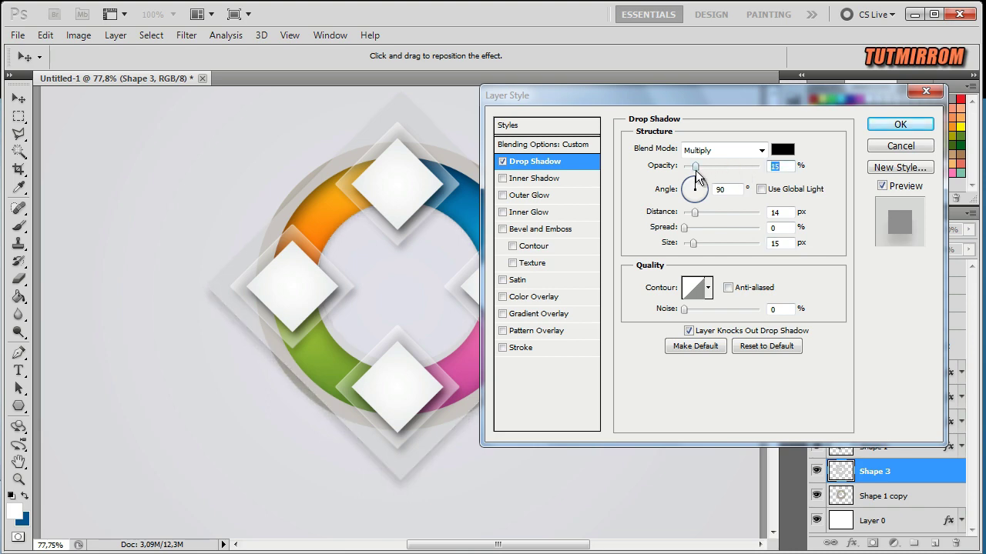
{"action": "left_click", "coordinate": [901, 124]}
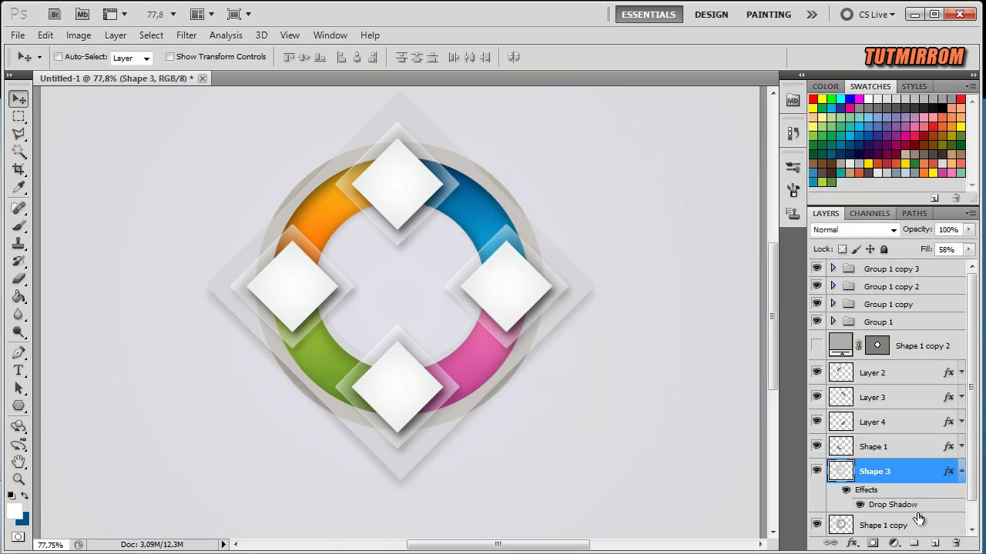
{"action": "left_click", "coordinate": [961, 471]}
Step: Select Shape 1 copy 2 through Shape 1 copy and group them with Ctrl+G as Group 2
{"action": "scroll", "coordinate": [693, 406], "scroll_direction": "up", "scroll_amount": 1}
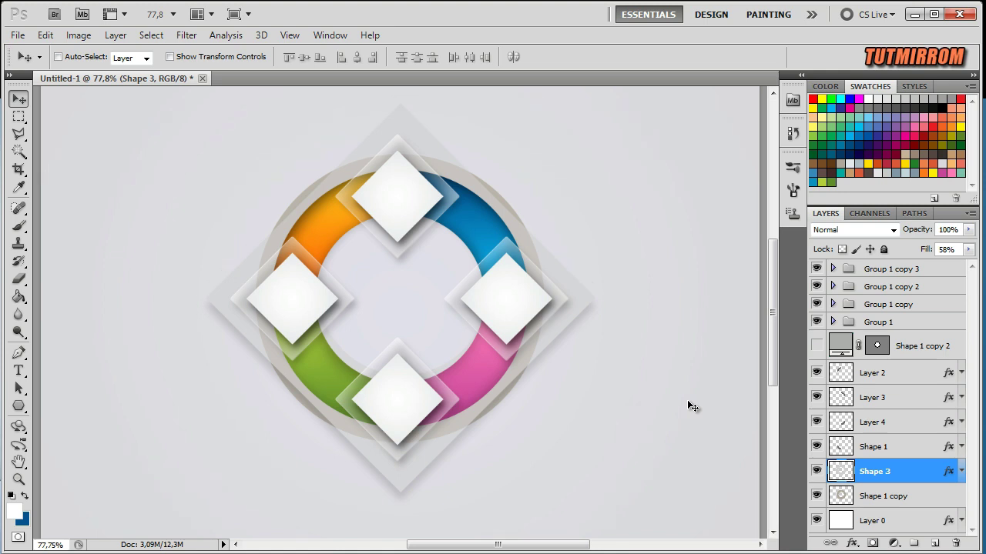
{"action": "scroll", "coordinate": [693, 406], "scroll_direction": "up", "scroll_amount": 1}
{"action": "left_click", "coordinate": [19, 479]}
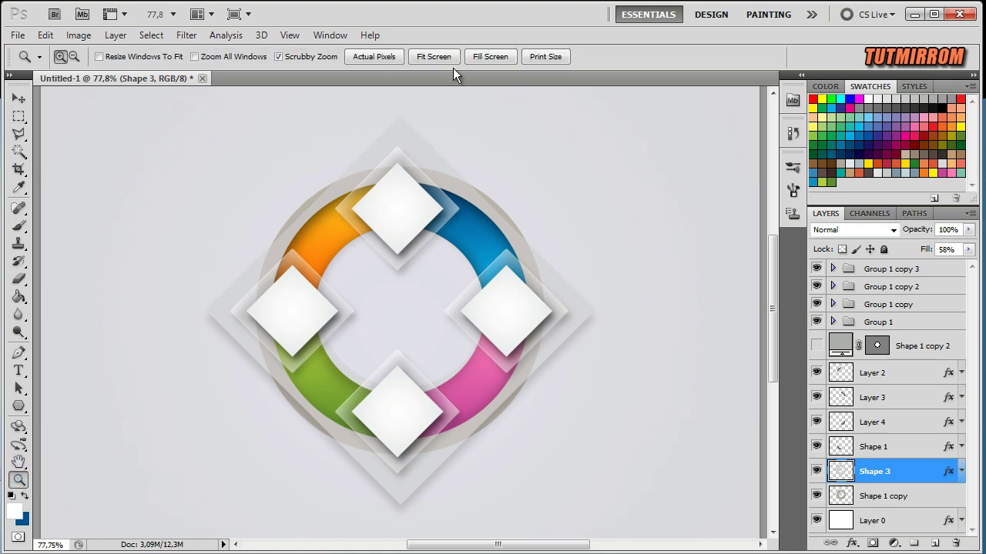
{"action": "left_click", "coordinate": [443, 55]}
{"action": "left_click", "coordinate": [18, 100]}
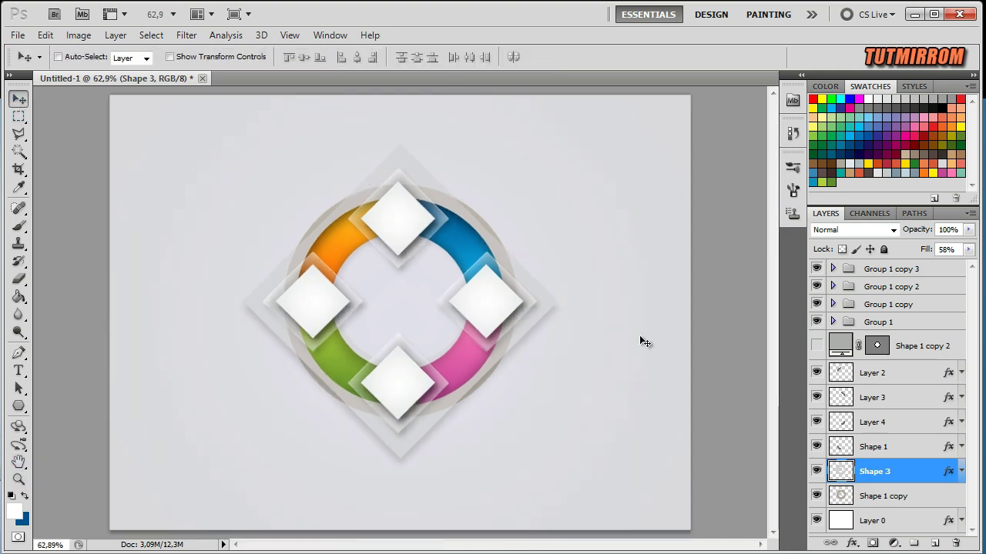
{"action": "left_click", "coordinate": [913, 351]}
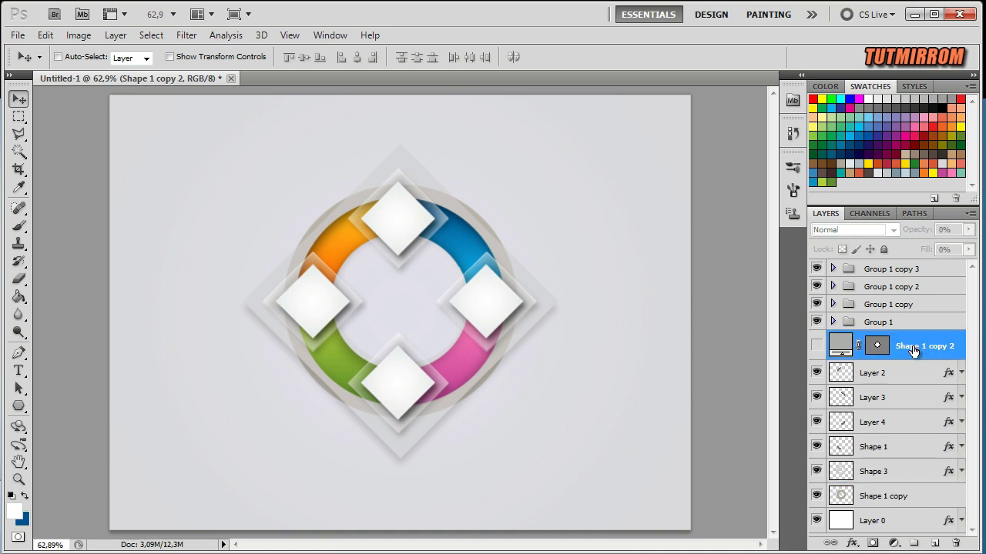
{"action": "left_click", "coordinate": [903, 498], "text": "shift"}
{"action": "key", "text": "ctrl+g"}
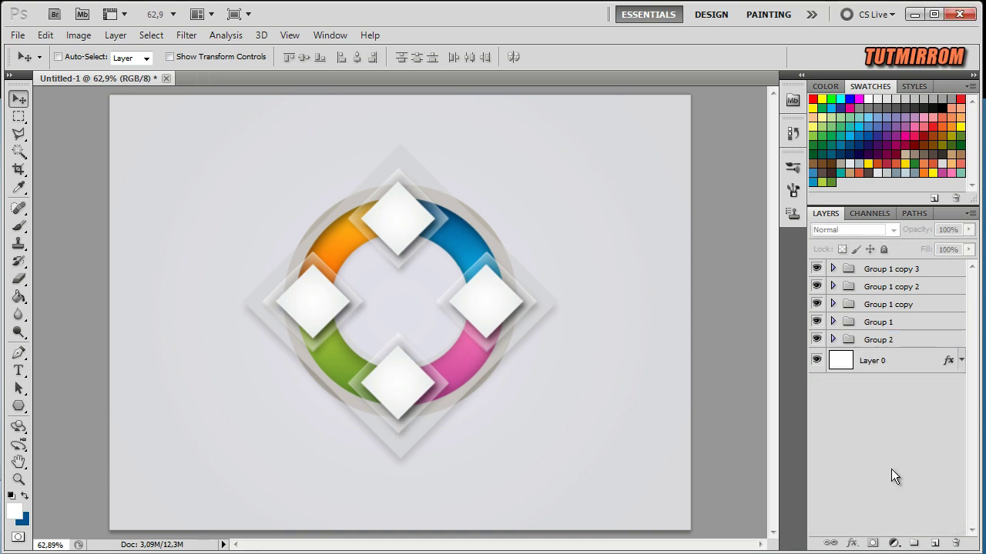
{"action": "left_click", "coordinate": [18, 480]}
{"action": "left_click", "coordinate": [375, 59]}
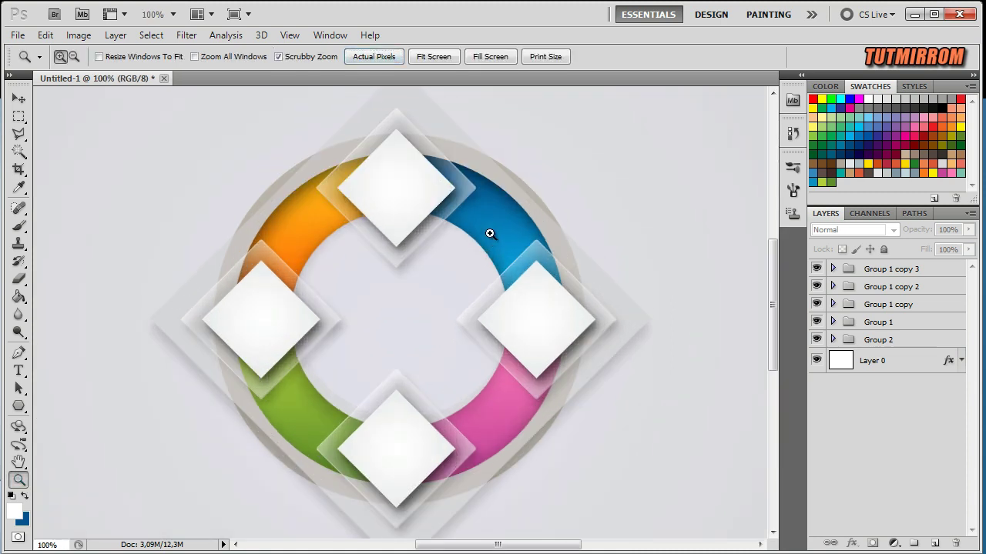
Step: Set the type to Agency FB, 48 pt, in orange sampled from the ring
{"action": "left_click", "coordinate": [901, 271]}
{"action": "left_click", "coordinate": [19, 371]}
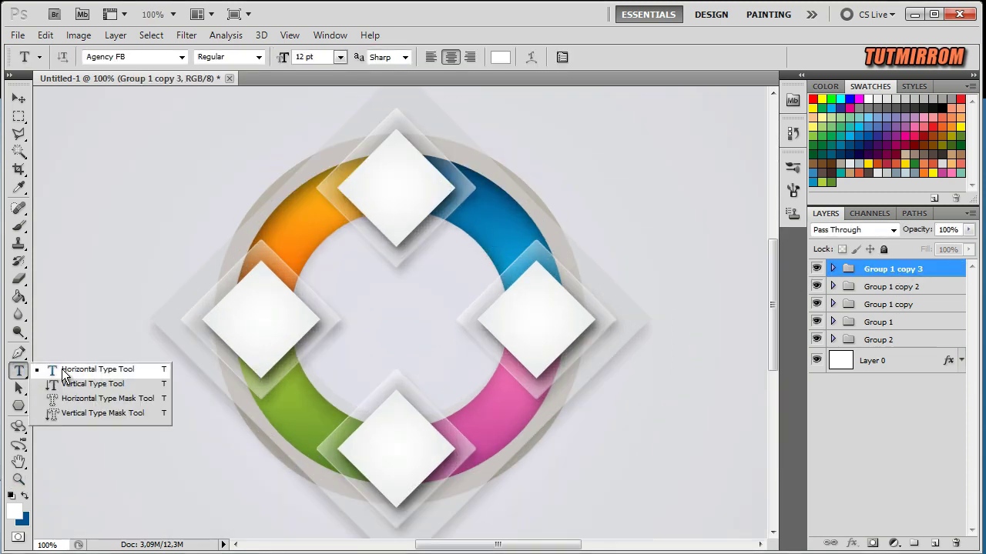
{"action": "left_click", "coordinate": [655, 141]}
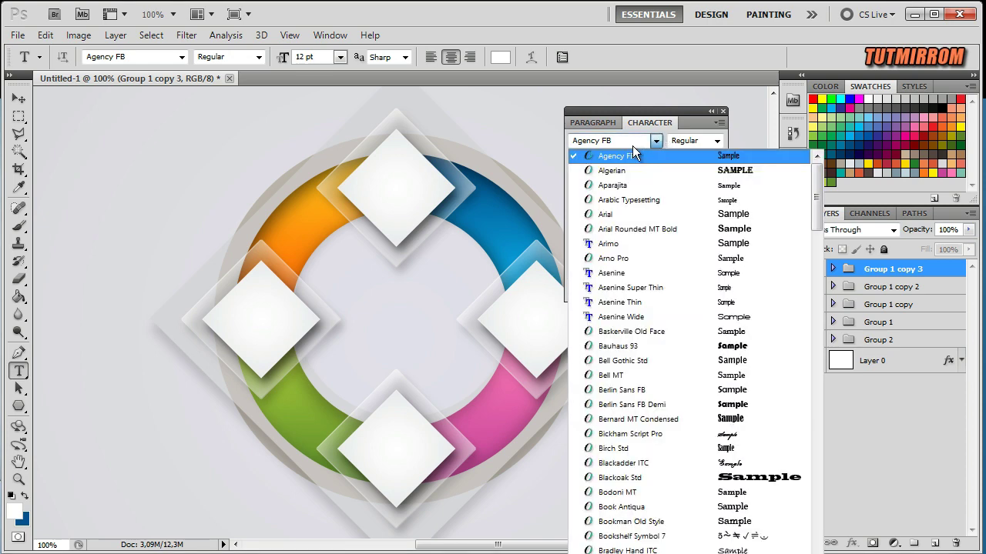
{"action": "left_click", "coordinate": [636, 163]}
{"action": "left_click", "coordinate": [632, 389]}
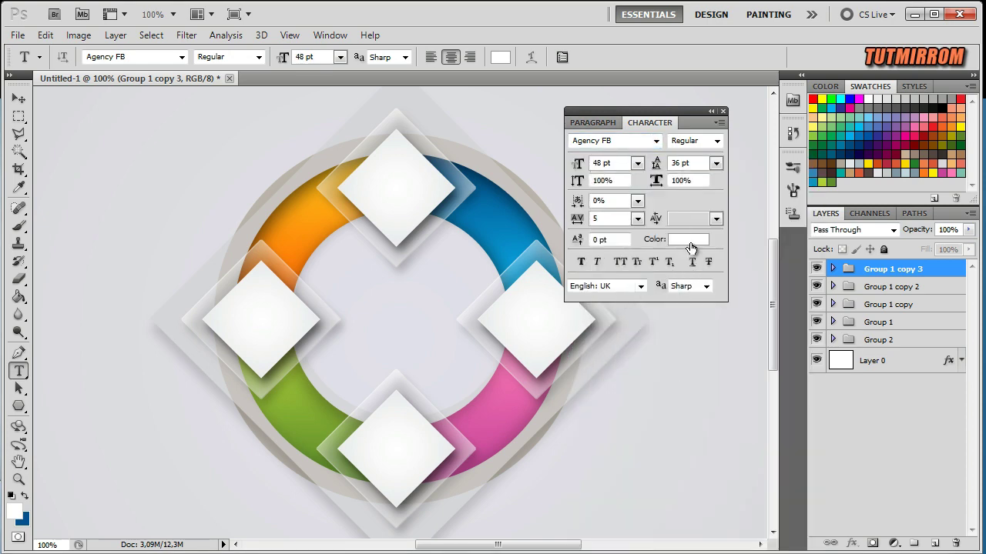
{"action": "left_click", "coordinate": [689, 243]}
{"action": "left_click", "coordinate": [299, 248]}
{"action": "left_click", "coordinate": [678, 215]}
Step: Type 01 in the top diamond, tighten its tracking to -25, and nudge it slightly up
{"action": "left_click", "coordinate": [400, 197]}
{"action": "type", "text": "01"}
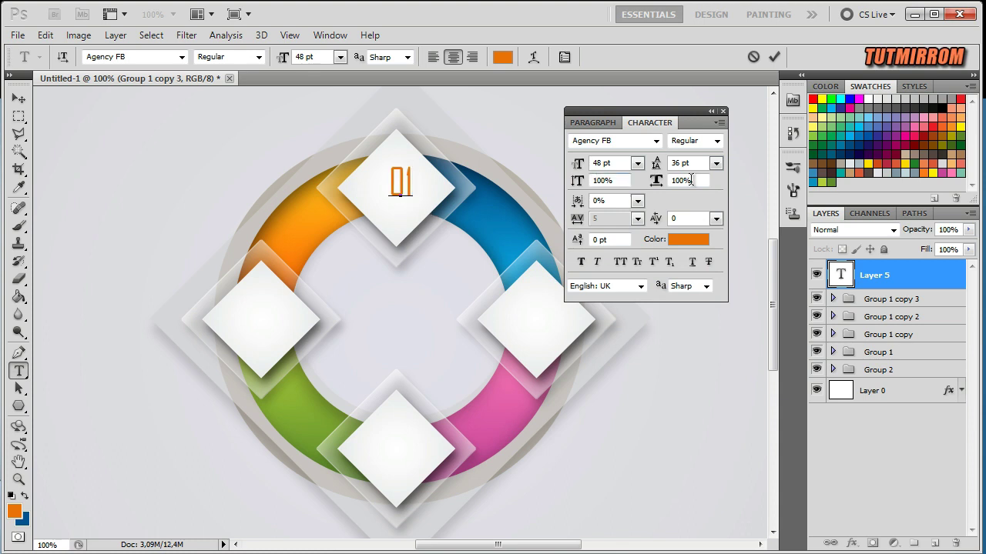
{"action": "left_click", "coordinate": [773, 58]}
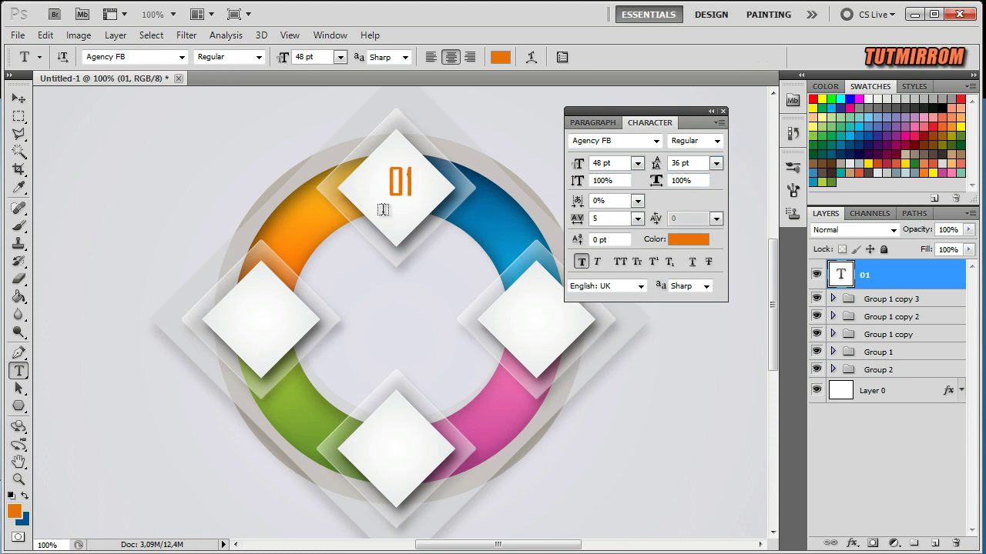
{"action": "left_click", "coordinate": [637, 219]}
{"action": "left_click", "coordinate": [631, 288]}
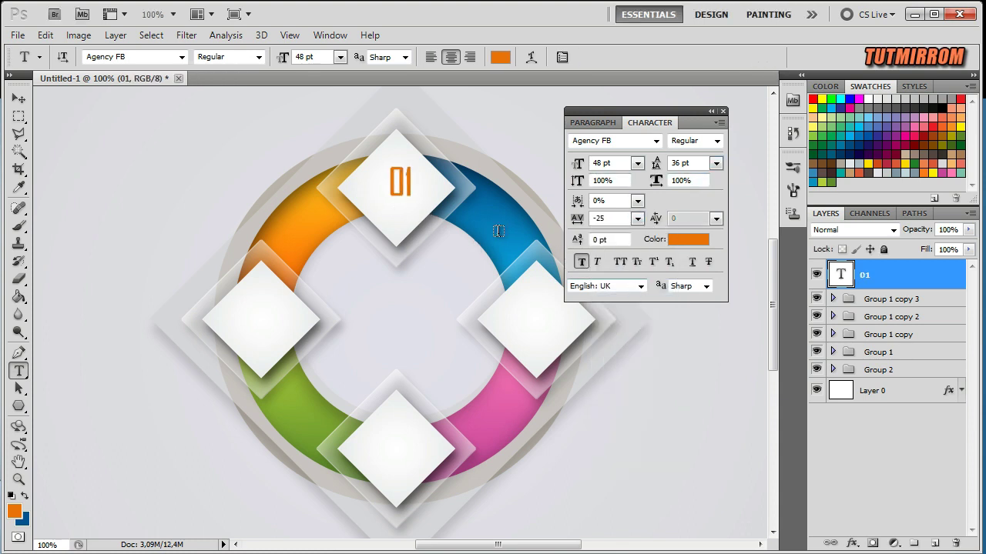
{"action": "key", "text": "v"}
{"action": "left_click_drag", "start_coordinate": [401, 192], "coordinate": [392, 185]}
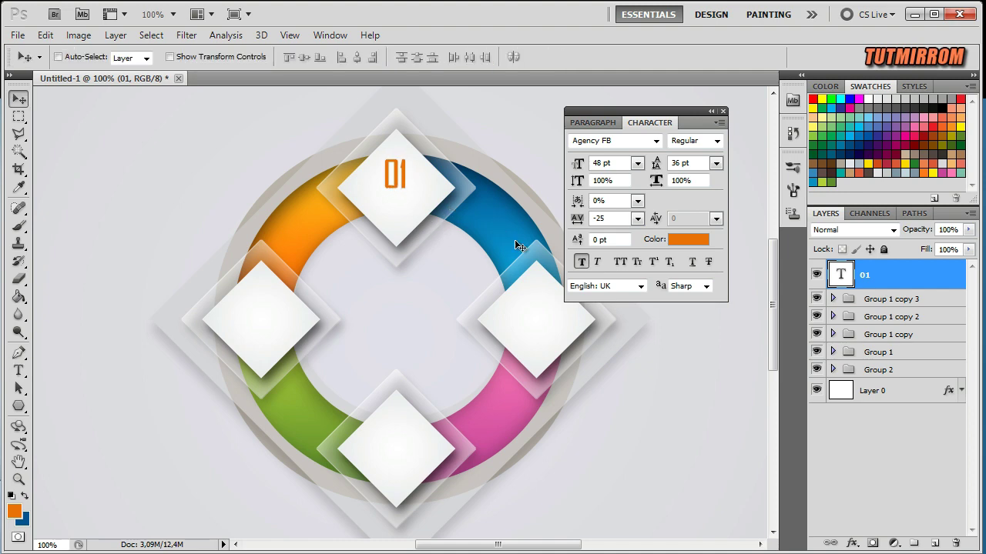
{"action": "key", "text": "alt+bracketleft"}
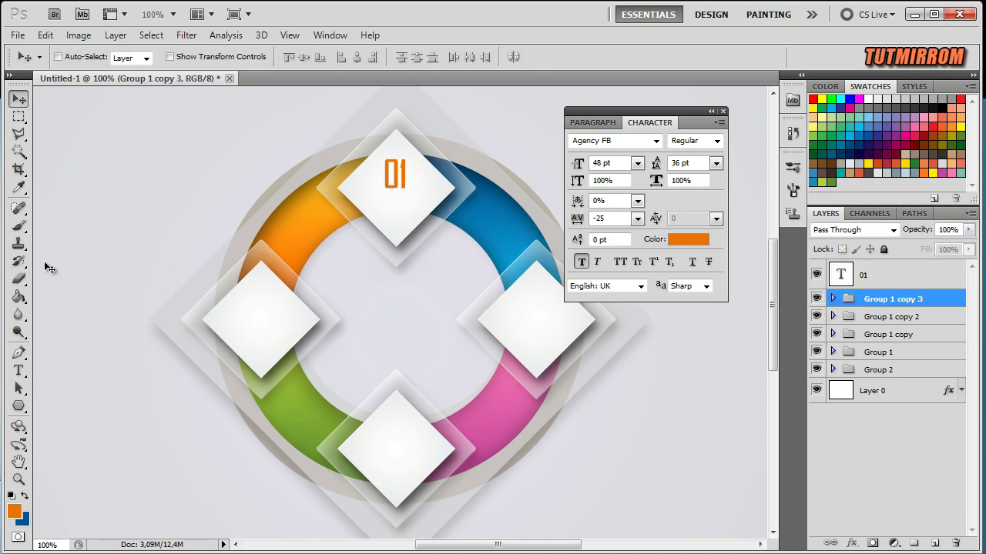
{"action": "left_click", "coordinate": [20, 371]}
Step: Type OPTIONS under the 01, turn off Faux Bold, and set it to 18 pt with -5 tracking
{"action": "left_click", "coordinate": [381, 212]}
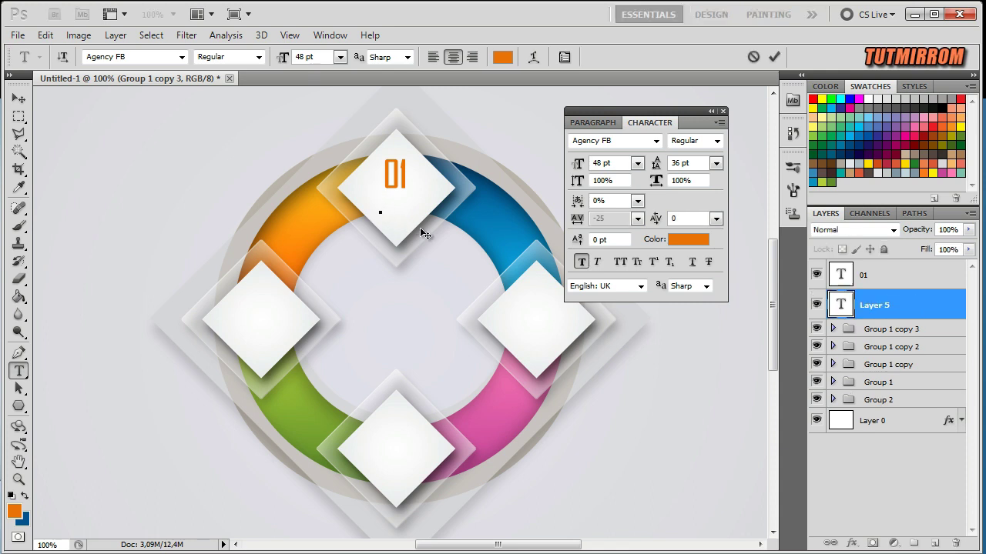
{"action": "type", "text": "01ION"}
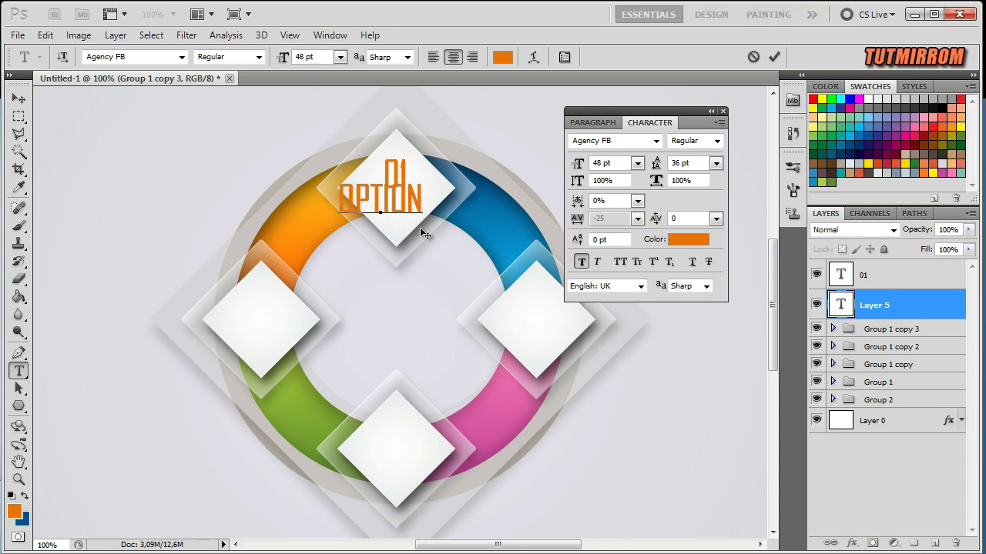
{"action": "type", "text": "S"}
{"action": "key", "text": "ctrl+Return"}
{"action": "left_click", "coordinate": [583, 262]}
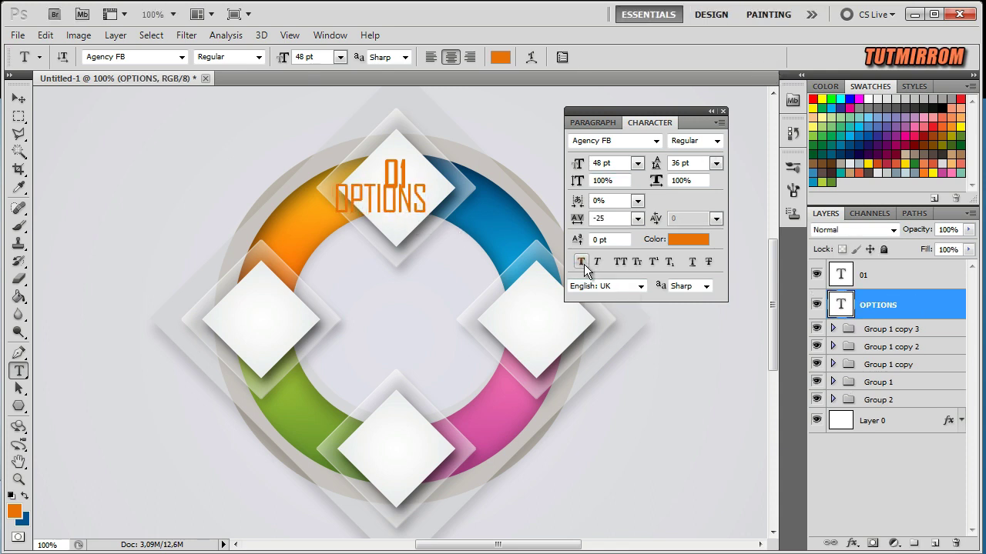
{"action": "left_click", "coordinate": [638, 163]}
{"action": "left_click", "coordinate": [636, 301]}
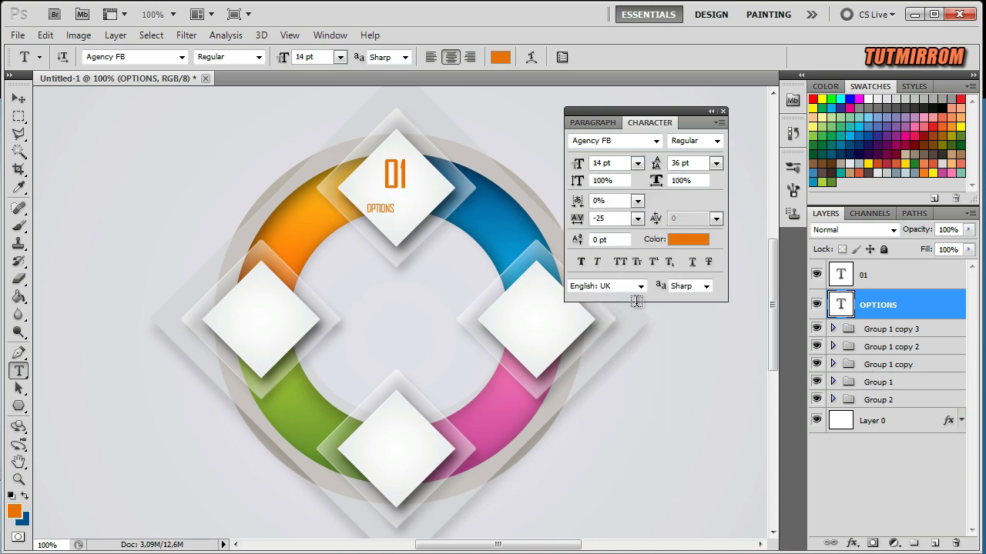
{"action": "left_click", "coordinate": [637, 163]}
{"action": "left_click", "coordinate": [630, 324]}
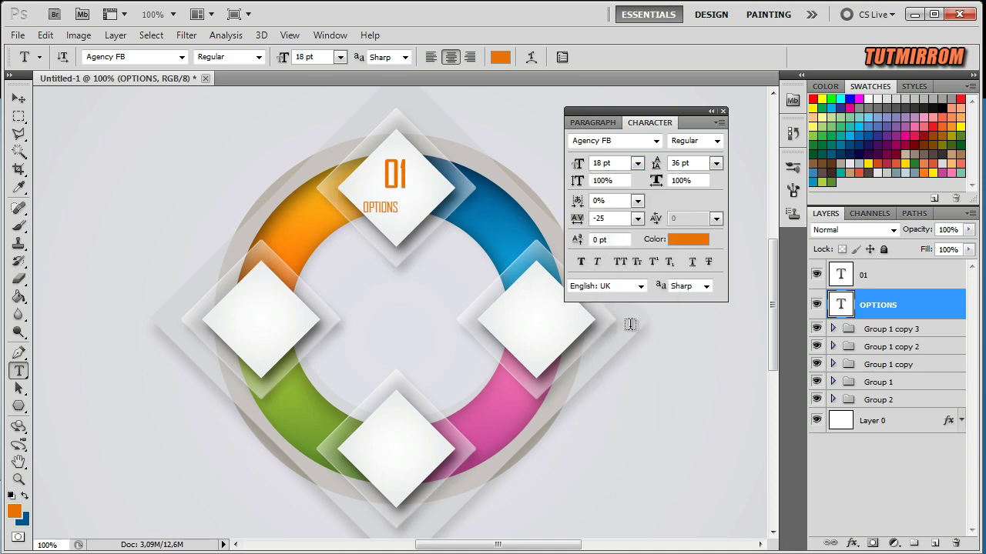
{"action": "left_click", "coordinate": [637, 219]}
{"action": "left_click", "coordinate": [631, 315]}
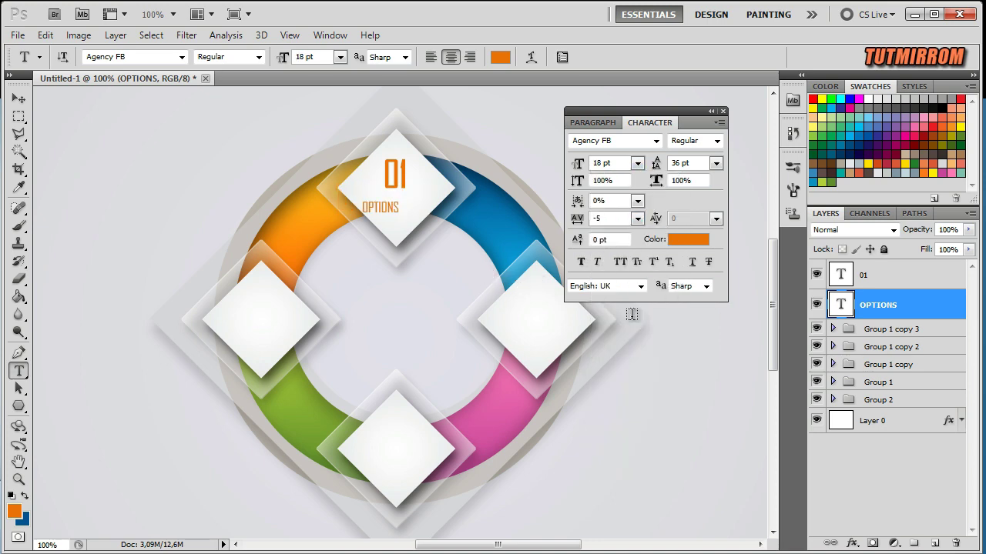
Step: Select the 01 and OPTIONS layers together and nudge them left
{"action": "left_click", "coordinate": [19, 102]}
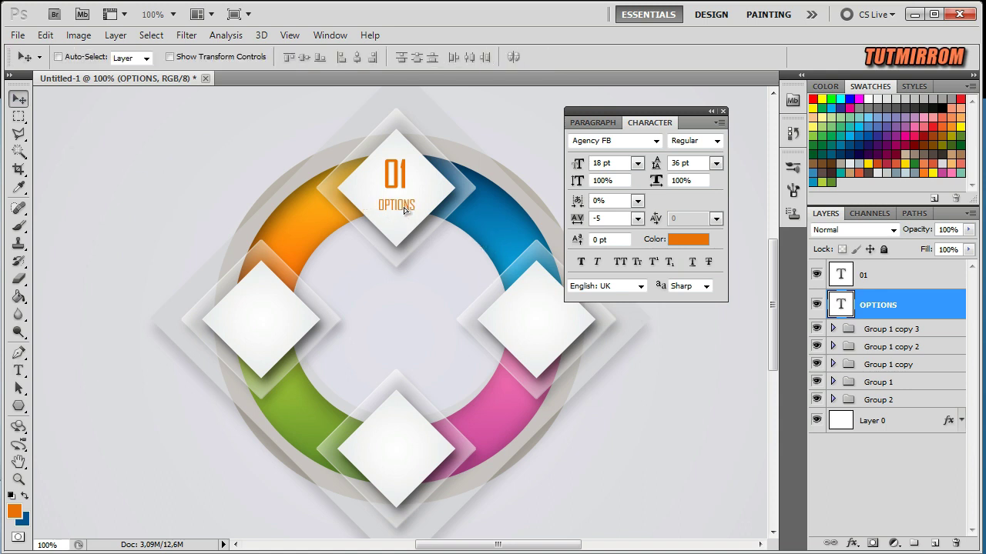
{"action": "left_click", "coordinate": [885, 275]}
{"action": "left_click", "coordinate": [893, 305], "text": "shift"}
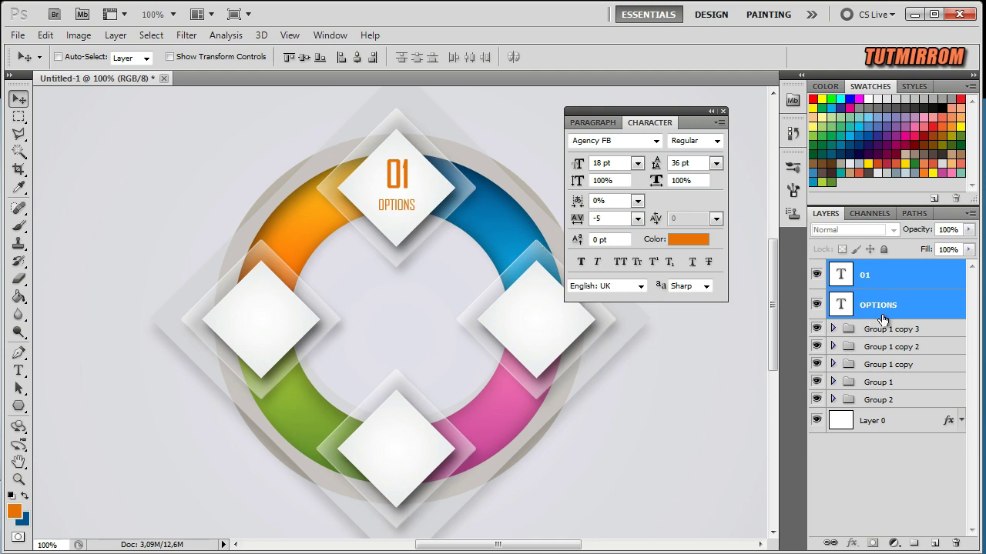
{"action": "left_click", "coordinate": [889, 286]}
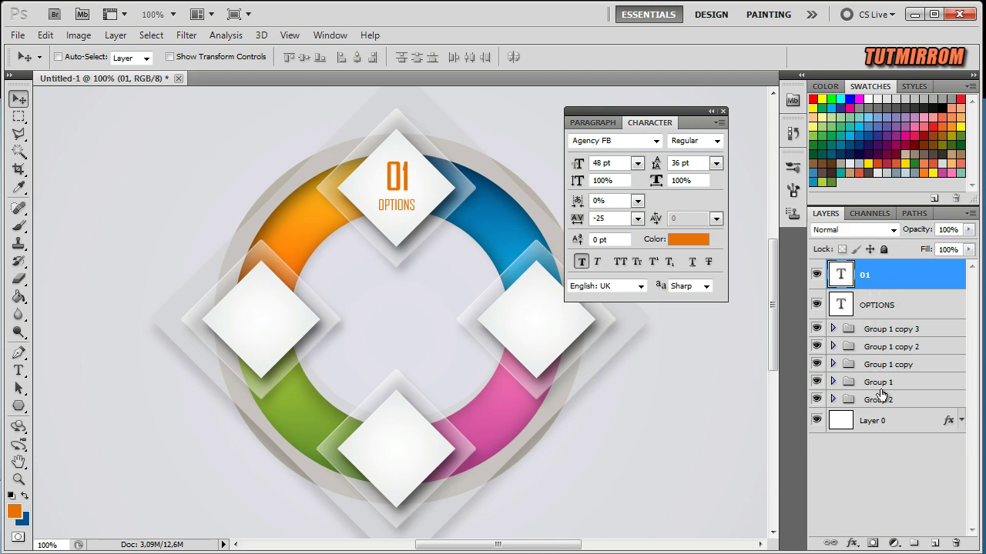
{"action": "left_click", "coordinate": [890, 308]}
{"action": "left_click", "coordinate": [882, 279], "text": "shift"}
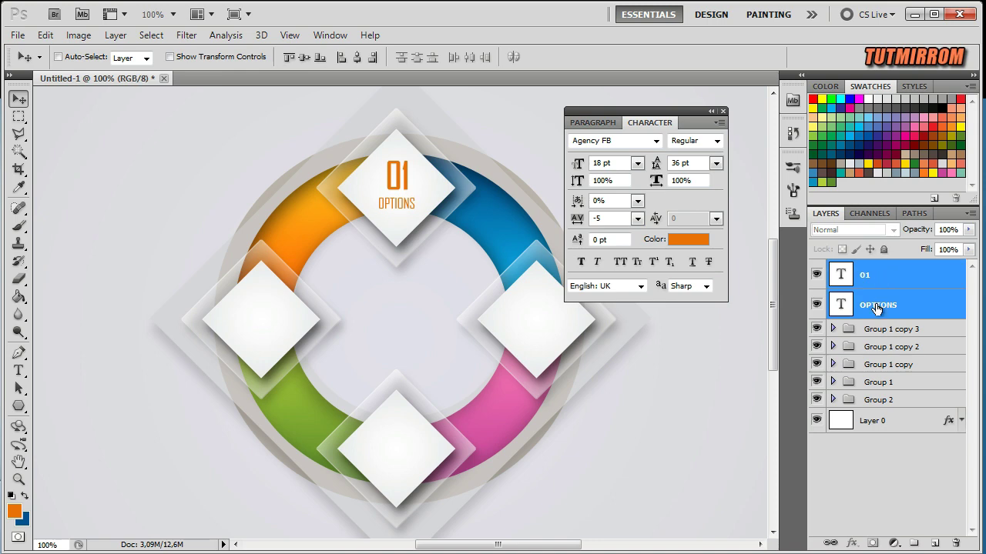
{"action": "key", "text": "Left"}
{"action": "key", "text": "Left"}
{"action": "key", "text": "Left"}
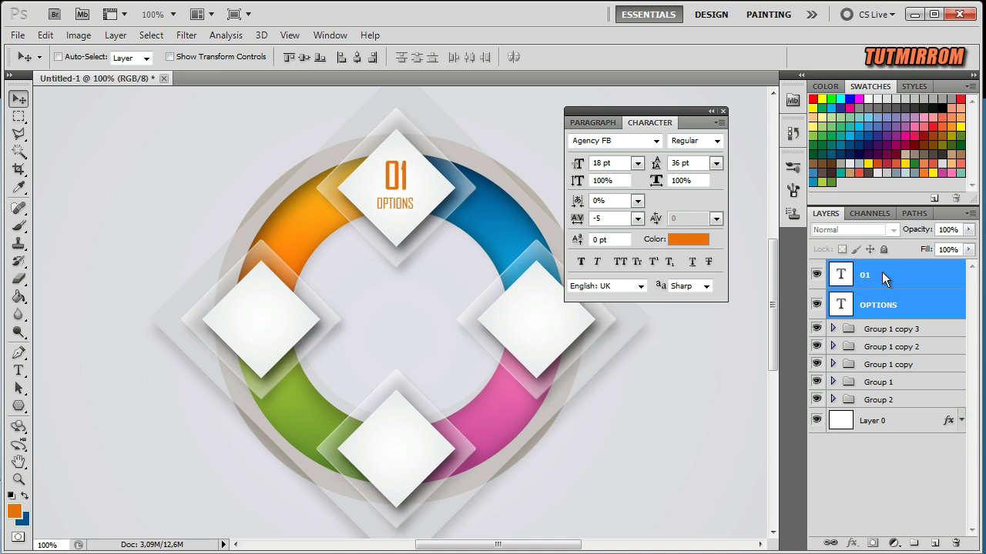
Step: Duplicate the 01 and OPTIONS labels and move the copies onto the right diamond
{"action": "right_click", "coordinate": [884, 279]}
{"action": "left_click", "coordinate": [854, 317]}
{"action": "key", "text": "Return"}
{"action": "mouse_move", "coordinate": [395, 196]}
{"action": "left_mouse_down"}
{"action": "mouse_move", "coordinate": [508, 316]}
{"action": "mouse_move", "coordinate": [535, 326]}
{"action": "left_mouse_up"}
Step: Change the copied number to 02 and colour both right-diamond labels blue
{"action": "double_click", "coordinate": [837, 274]}
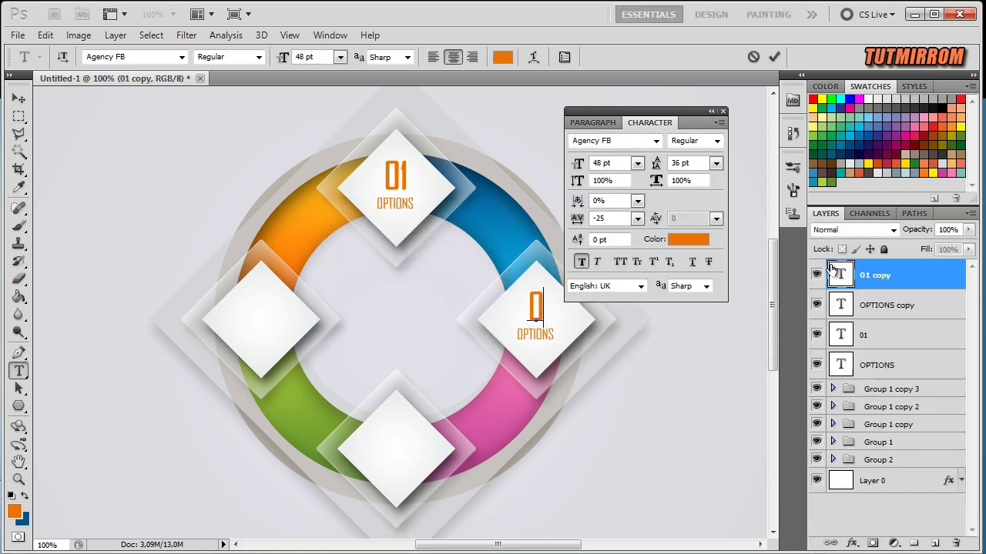
{"action": "type", "text": "2"}
{"action": "left_click", "coordinate": [18, 98]}
{"action": "left_click", "coordinate": [687, 238]}
{"action": "left_click", "coordinate": [493, 185]}
{"action": "left_click", "coordinate": [711, 303]}
{"action": "left_click", "coordinate": [825, 307]}
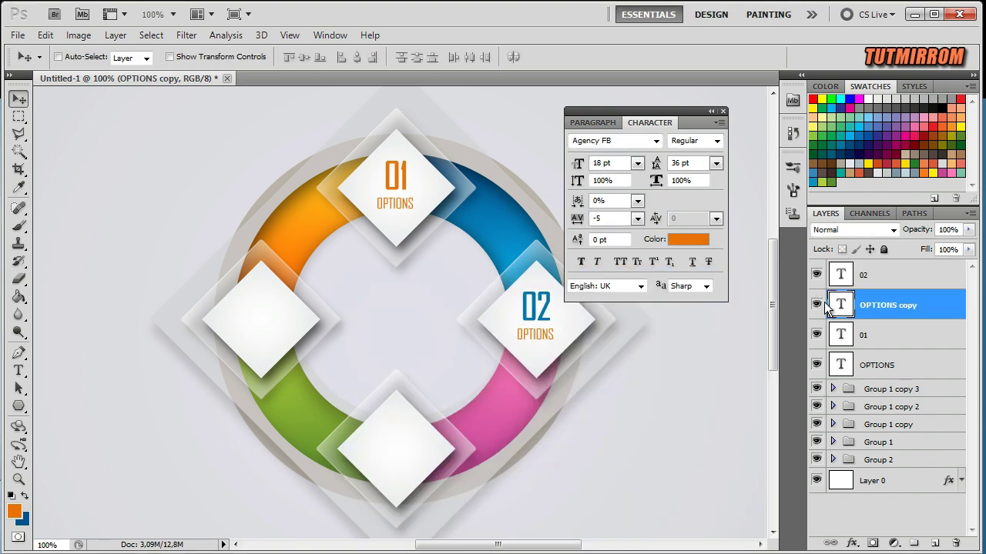
{"action": "left_click", "coordinate": [688, 239]}
{"action": "left_click", "coordinate": [493, 185]}
{"action": "left_click", "coordinate": [711, 305]}
Step: Duplicate the 02 and OPTIONS labels onto the bottom diamond
{"action": "left_click", "coordinate": [876, 282], "text": "ctrl"}
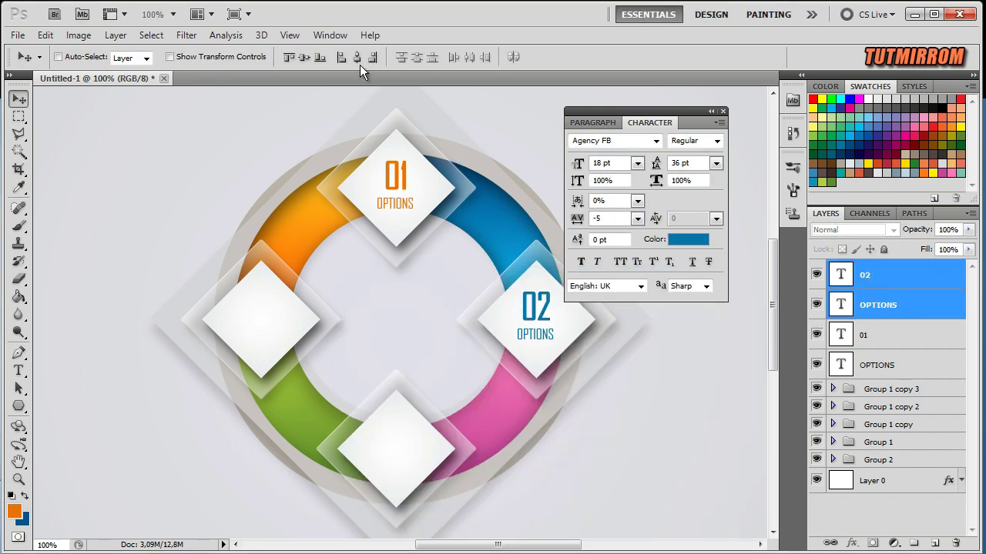
{"action": "right_click", "coordinate": [916, 300]}
{"action": "left_click", "coordinate": [622, 238]}
{"action": "left_click_drag", "start_coordinate": [535, 316], "coordinate": [395, 448]}
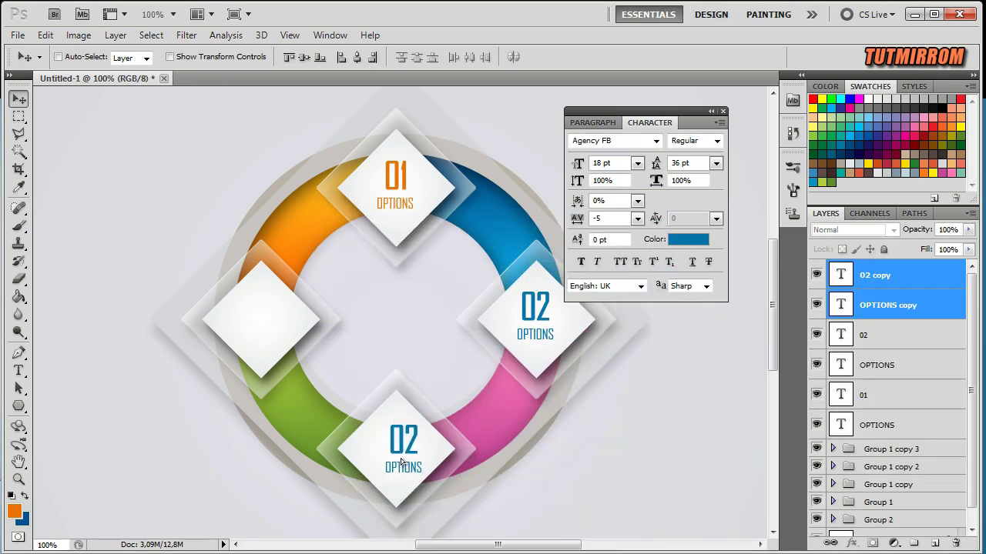
Step: Renumber the bottom copy to 03 and colour both its labels pink
{"action": "double_click", "coordinate": [839, 275]}
{"action": "key", "text": "BackSpace"}
{"action": "type", "text": "3"}
{"action": "left_click", "coordinate": [773, 57]}
{"action": "left_click", "coordinate": [688, 239]}
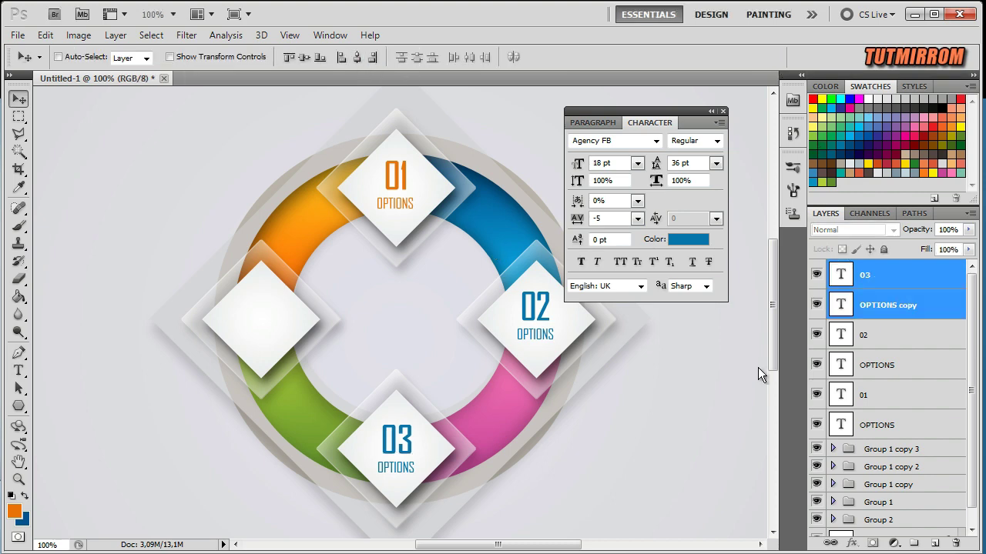
{"action": "left_click_drag", "start_coordinate": [462, 278], "coordinate": [569, 96]}
{"action": "left_click", "coordinate": [516, 433]}
{"action": "left_click", "coordinate": [818, 124]}
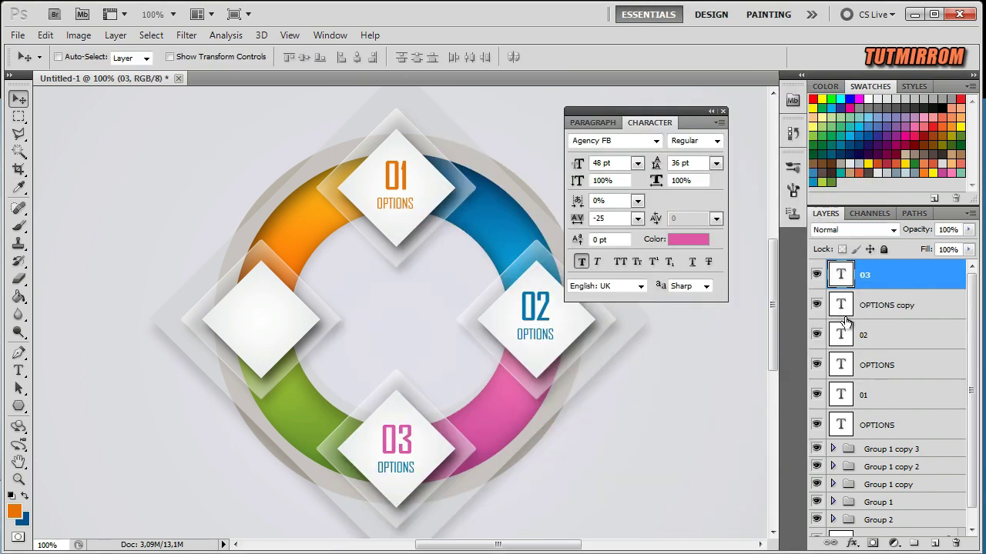
{"action": "left_click", "coordinate": [878, 305]}
{"action": "left_click", "coordinate": [687, 239]}
{"action": "left_click", "coordinate": [516, 432]}
{"action": "left_click", "coordinate": [819, 124]}
Step: Duplicate the 03 and OPTIONS labels onto the left diamond
{"action": "left_click", "coordinate": [891, 277], "text": "shift"}
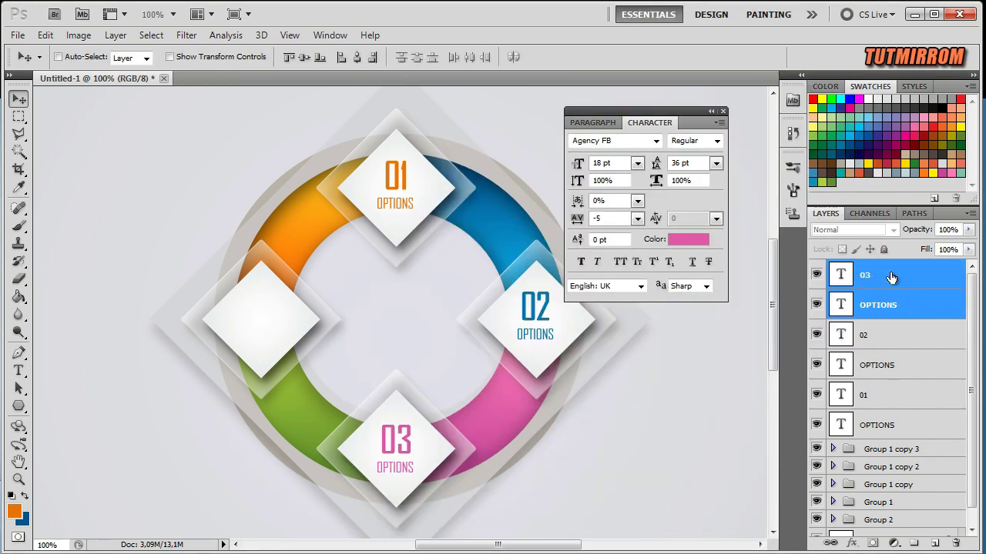
{"action": "right_click", "coordinate": [891, 277]}
{"action": "left_click", "coordinate": [855, 312]}
{"action": "left_click", "coordinate": [631, 239]}
{"action": "left_click_drag", "start_coordinate": [392, 449], "coordinate": [258, 318]}
Step: Renumber the left copy to 04 and colour both its labels green
{"action": "double_click", "coordinate": [835, 277]}
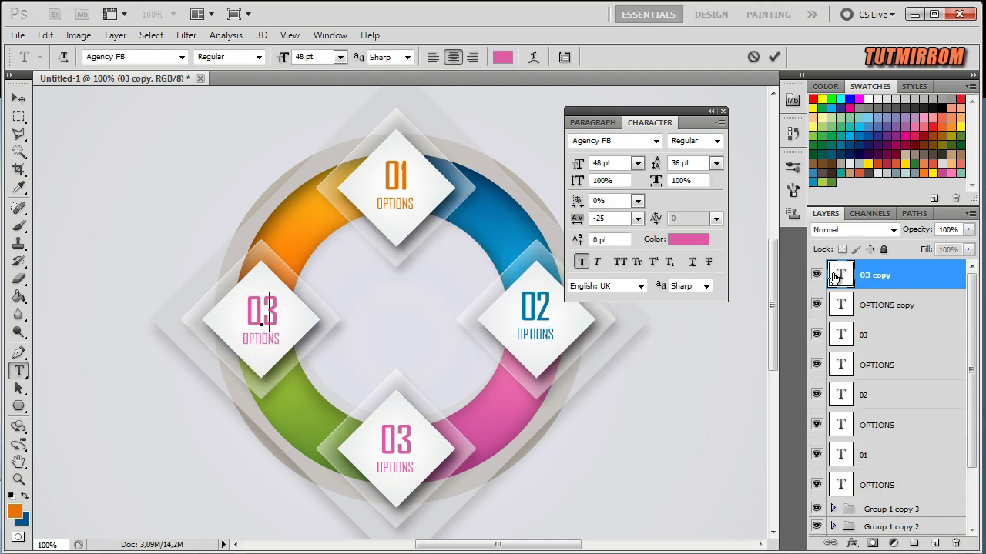
{"action": "type", "text": "04"}
{"action": "left_click", "coordinate": [772, 55]}
{"action": "left_click", "coordinate": [687, 238]}
{"action": "left_click", "coordinate": [308, 396]}
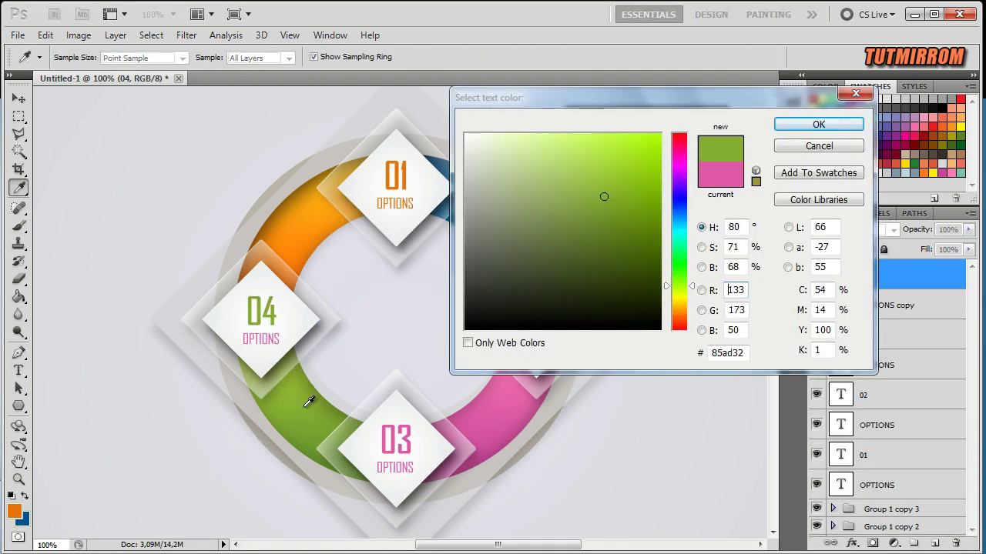
{"action": "left_click", "coordinate": [818, 124]}
{"action": "left_click", "coordinate": [878, 305]}
{"action": "left_click", "coordinate": [688, 239]}
{"action": "left_click", "coordinate": [819, 124]}
Step: Nudge the 04 labels left, then start a new text layer inside the ring
{"action": "left_click", "coordinate": [881, 286], "text": "ctrl"}
{"action": "key", "text": "Left"}
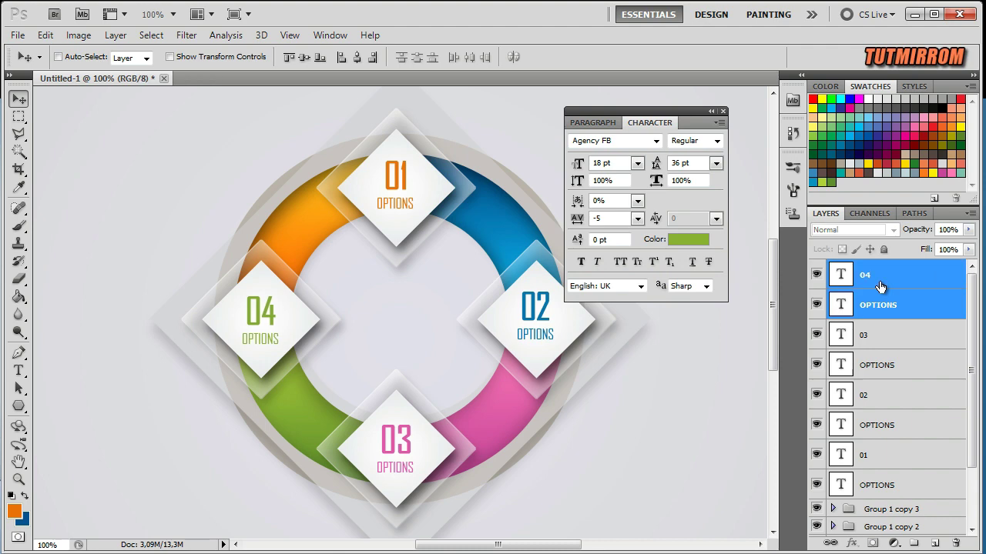
{"action": "key", "text": "Left"}
{"action": "left_click", "coordinate": [890, 486]}
{"action": "left_click", "coordinate": [900, 283]}
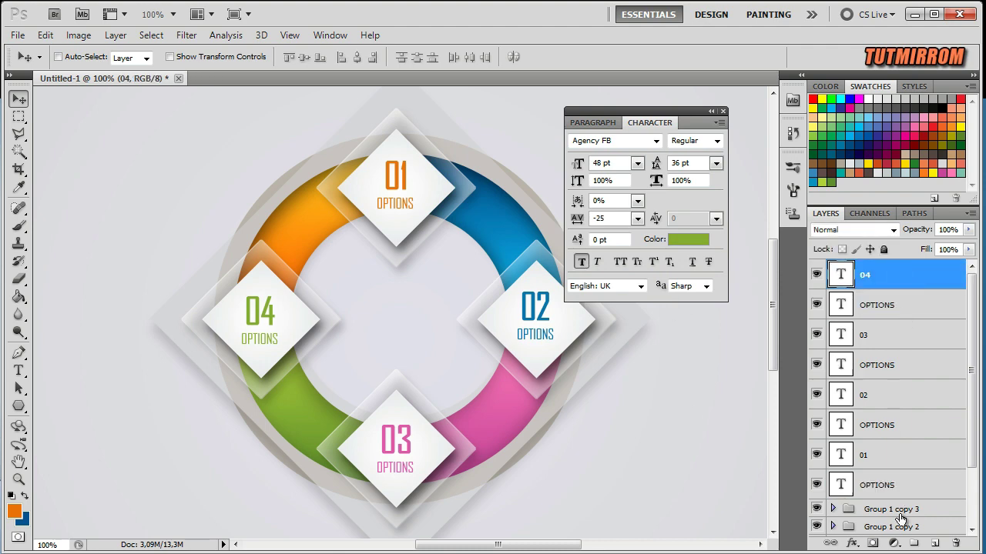
{"action": "left_click", "coordinate": [899, 512]}
{"action": "left_click", "coordinate": [19, 370]}
{"action": "left_click", "coordinate": [331, 286]}
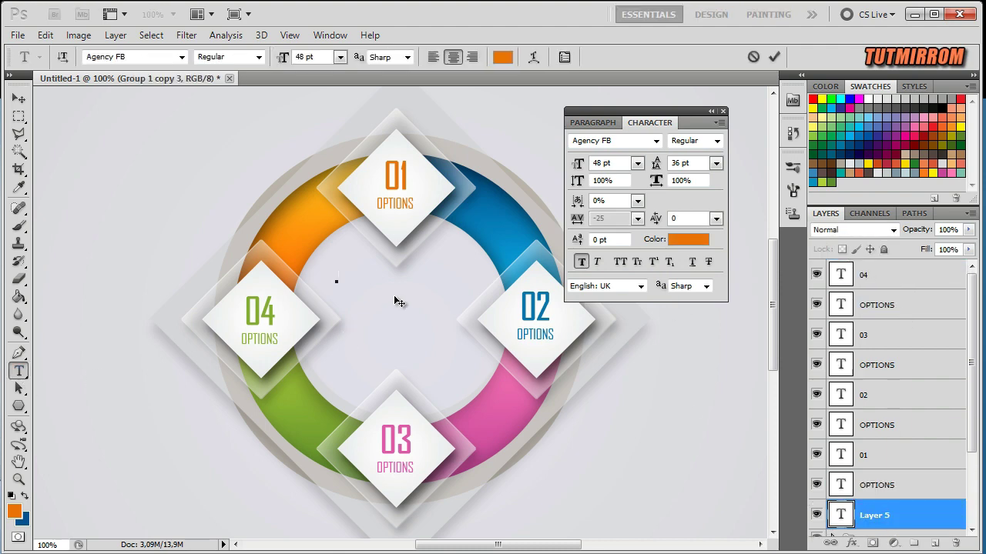
Step: Type 'INFOGRAPHIC' in white 12 pt Calibri with -5 tracking and place it on the orange band
{"action": "type", "text": "INFOGRAPHIC"}
{"action": "key", "text": "ctrl+Return"}
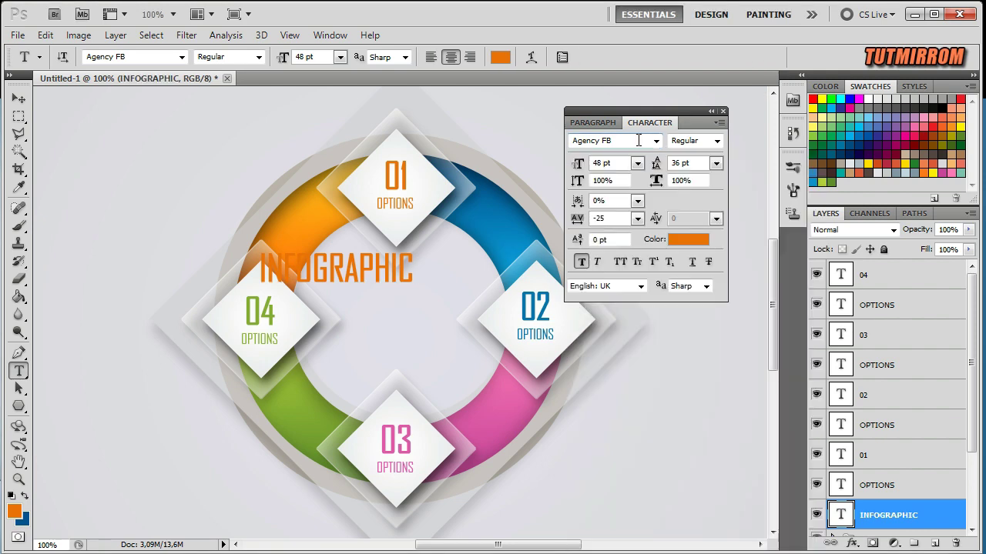
{"action": "left_click", "coordinate": [676, 242]}
{"action": "left_click", "coordinate": [819, 125]}
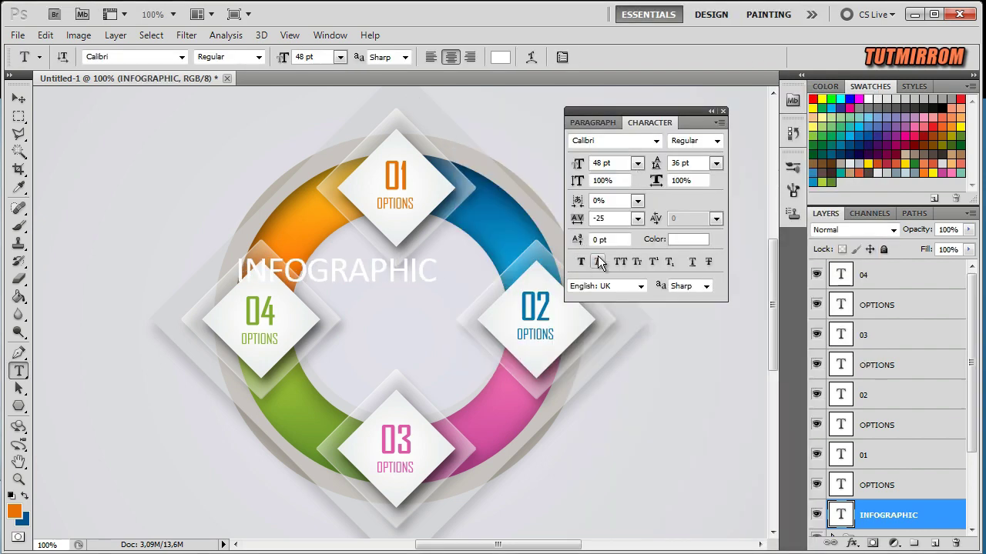
{"action": "left_click", "coordinate": [636, 163]}
{"action": "left_click", "coordinate": [627, 308]}
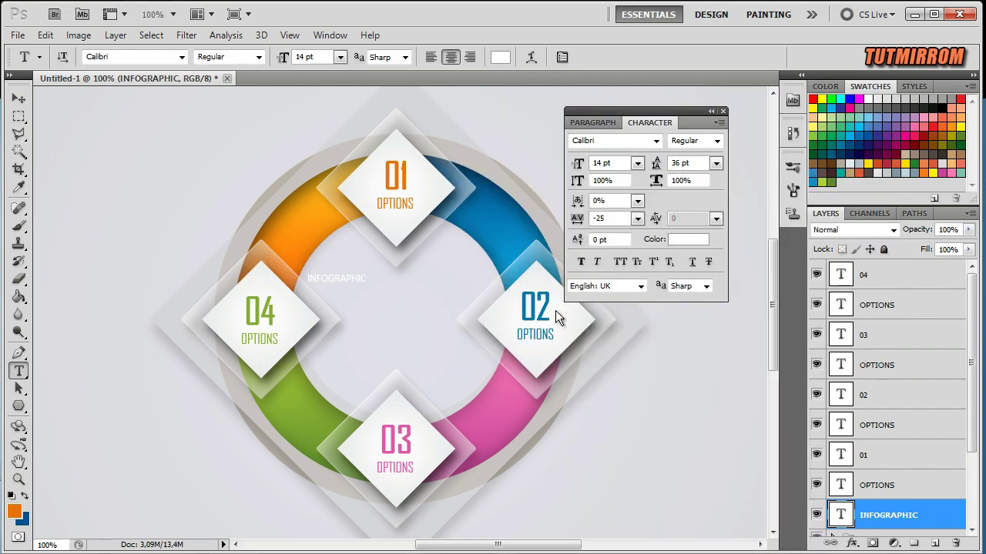
{"action": "left_click", "coordinate": [638, 219]}
{"action": "left_click", "coordinate": [634, 311]}
{"action": "key", "text": "v"}
{"action": "left_click_drag", "start_coordinate": [336, 278], "coordinate": [303, 228]}
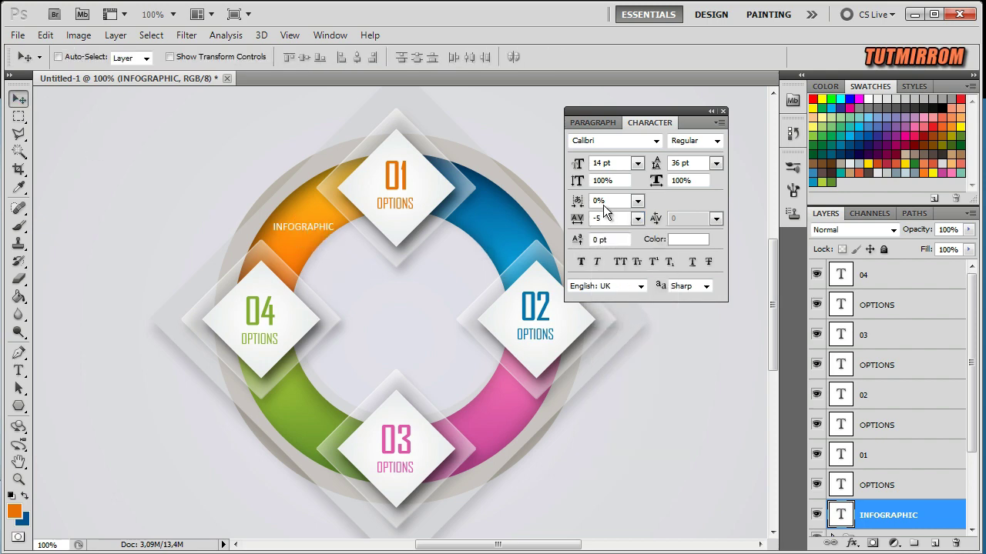
{"action": "left_click", "coordinate": [637, 163]}
{"action": "left_click", "coordinate": [600, 279]}
Step: Warp the INFOGRAPHIC text into an Arc with +18 bend
{"action": "key", "text": "t"}
{"action": "left_click", "coordinate": [531, 59]}
{"action": "left_click", "coordinate": [588, 132]}
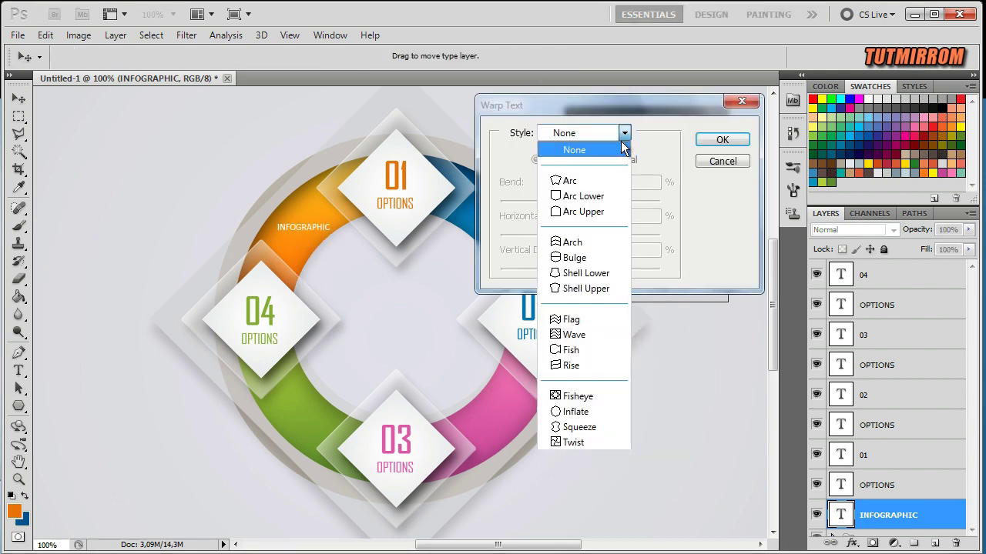
{"action": "left_click", "coordinate": [567, 180]}
{"action": "left_click_drag", "start_coordinate": [621, 202], "coordinate": [594, 200]}
{"action": "left_click", "coordinate": [722, 140]}
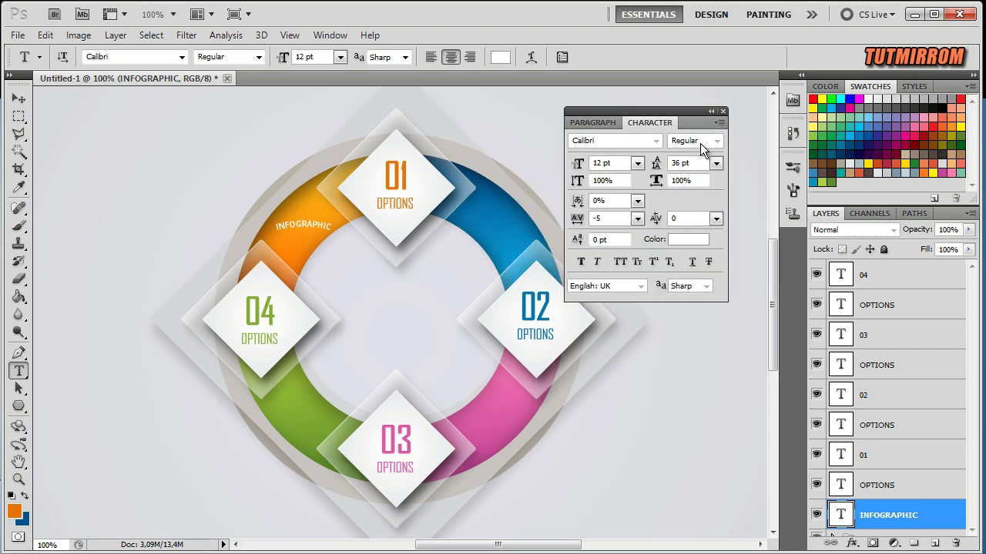
{"action": "scroll", "coordinate": [932, 432], "scroll_direction": "down", "scroll_amount": 3}
Step: Convert the label to a Smart Object and rotate it diagonally along the orange band
{"action": "right_click", "coordinate": [932, 431]}
{"action": "left_click", "coordinate": [816, 391]}
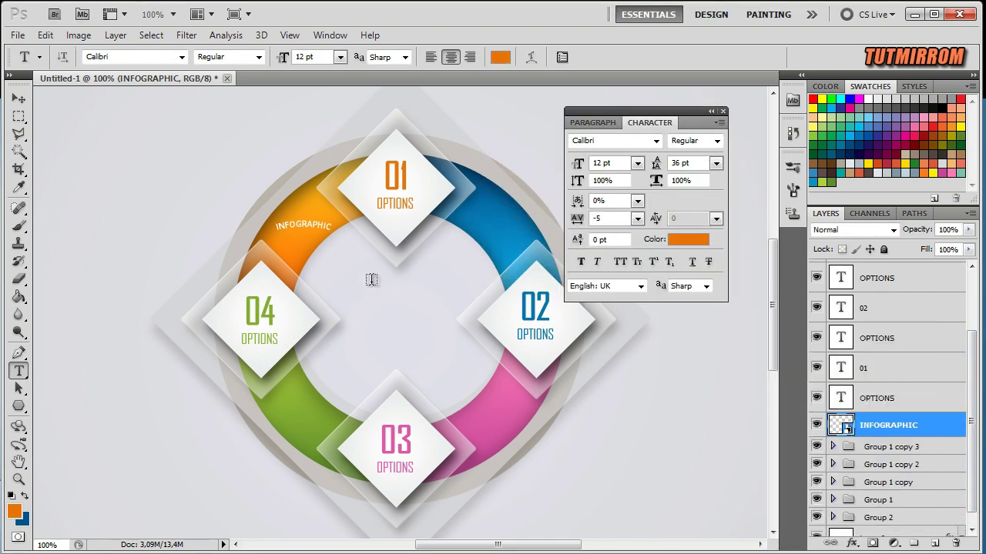
{"action": "key", "text": "v"}
{"action": "key", "text": "ctrl+t"}
{"action": "left_click_drag", "start_coordinate": [348, 231], "coordinate": [340, 201]}
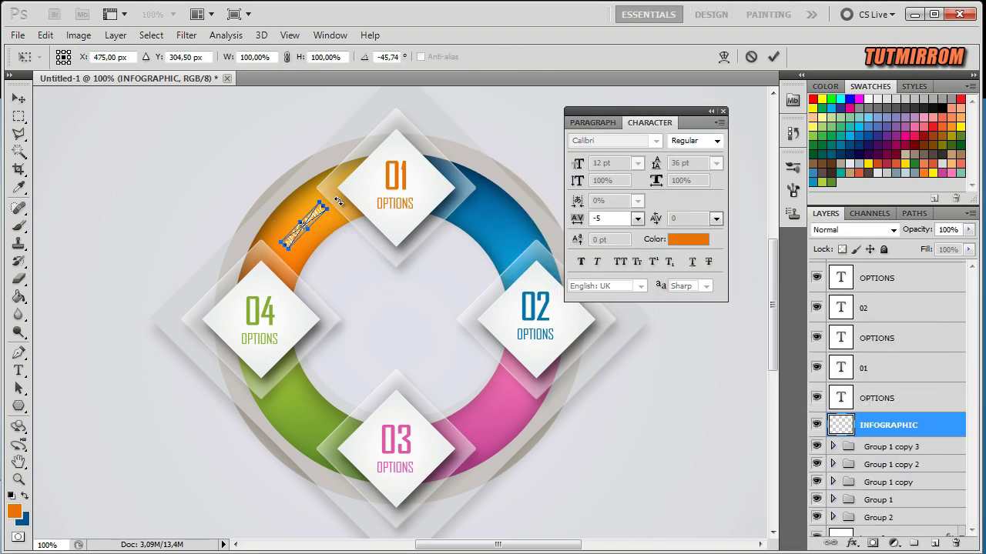
{"action": "key", "text": "Return"}
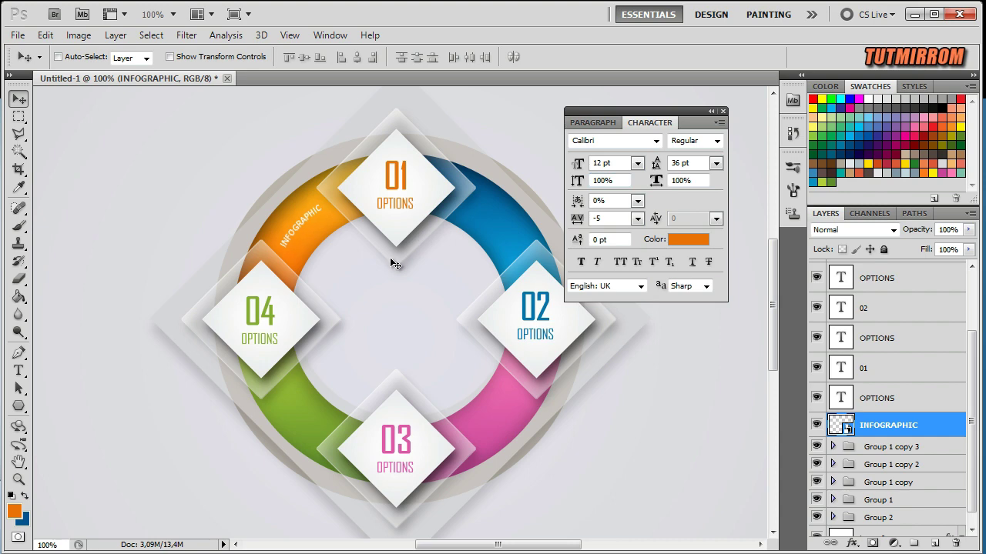
{"action": "key", "text": "j"}
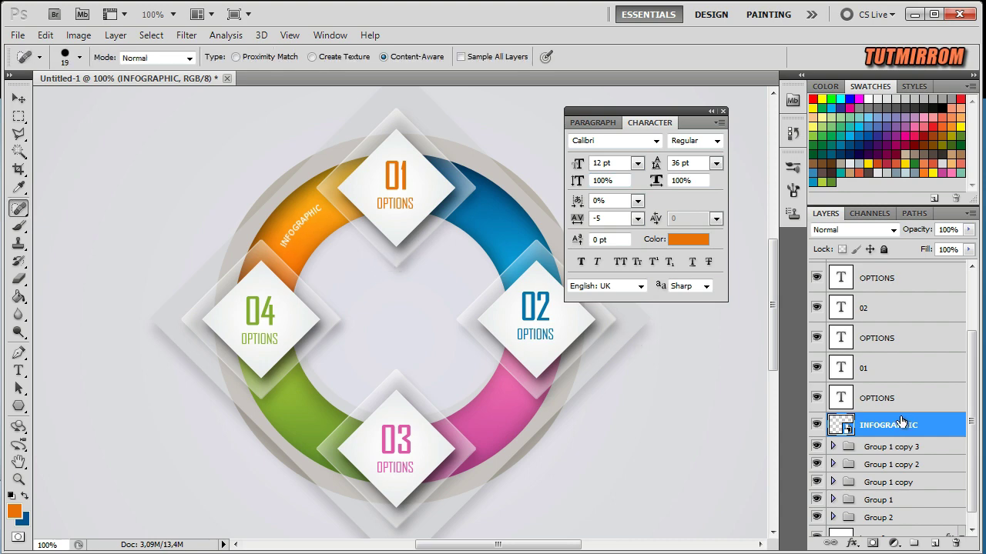
Step: Duplicate the label, flip it horizontally and vertically, and move it onto the green band
{"action": "right_click", "coordinate": [887, 433]}
{"action": "left_click", "coordinate": [856, 47]}
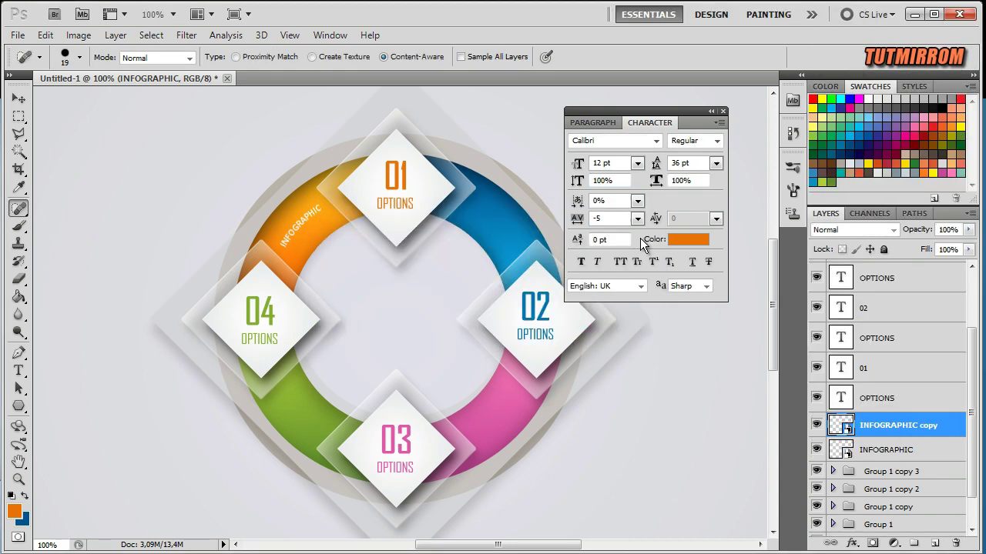
{"action": "key", "text": "v"}
{"action": "left_click", "coordinate": [45, 35]}
{"action": "left_click", "coordinate": [312, 524]}
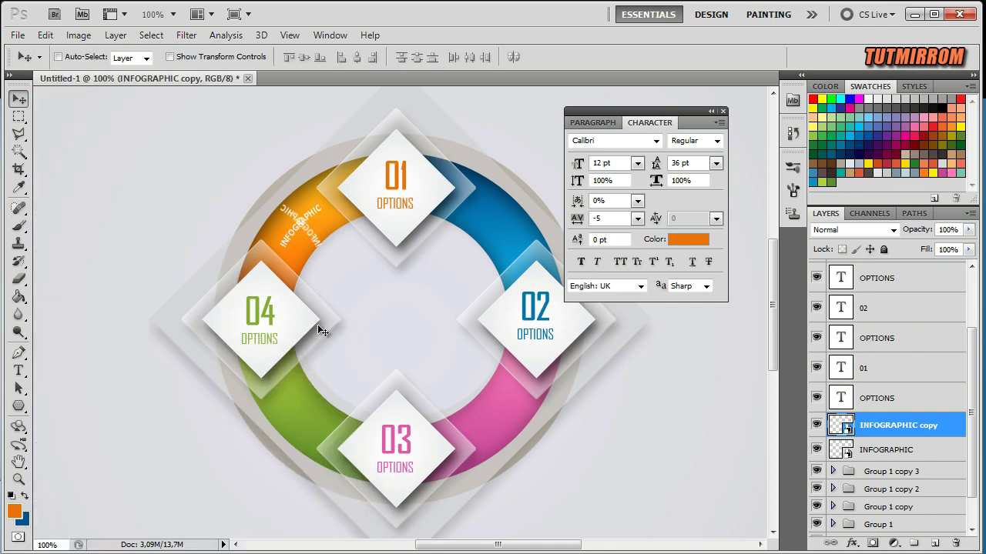
{"action": "left_click", "coordinate": [46, 35]}
{"action": "left_click", "coordinate": [308, 539]}
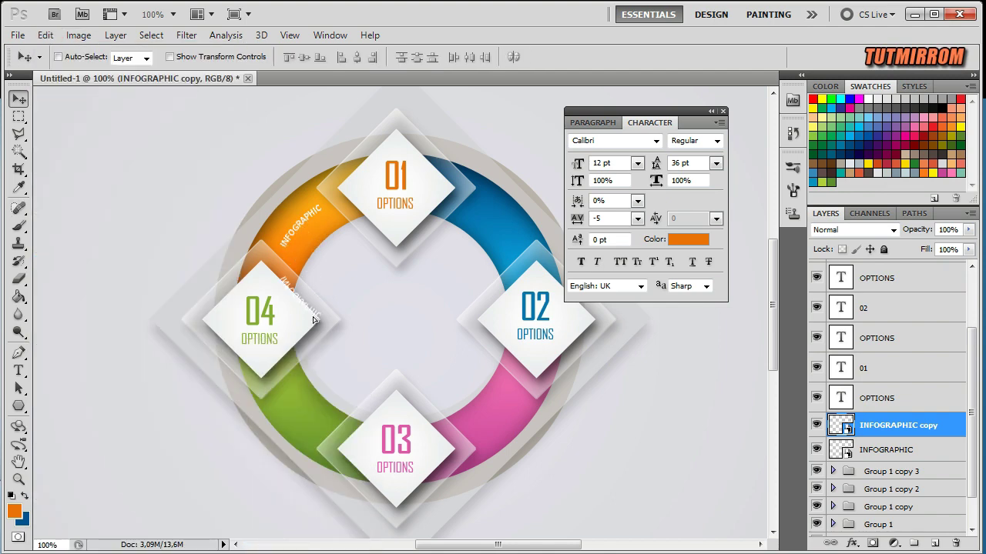
{"action": "left_click_drag", "start_coordinate": [314, 320], "coordinate": [310, 430]}
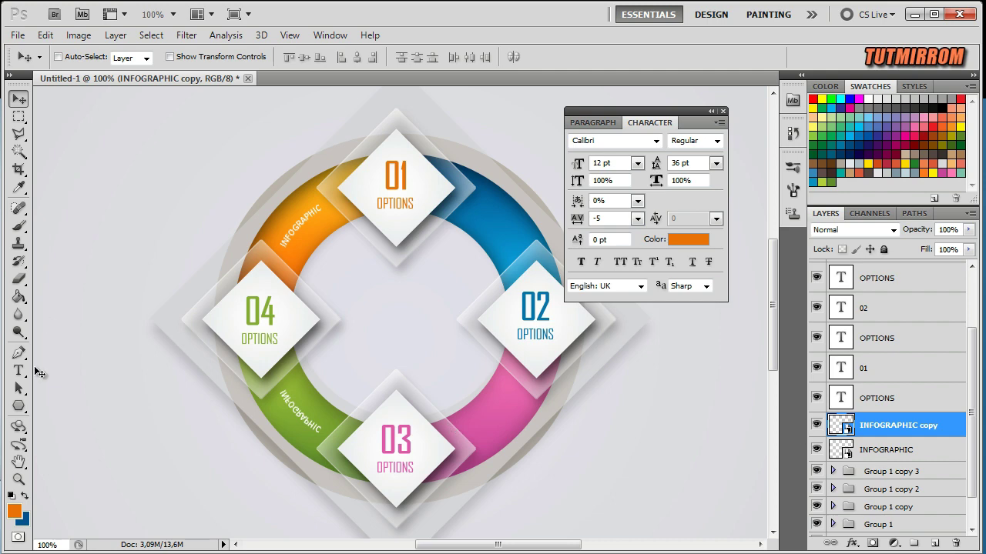
Step: Add a second white INFOGRAPHIC label inside the ring with an Arc warp of +50 bend
{"action": "left_click", "coordinate": [19, 371]}
{"action": "left_click", "coordinate": [421, 268]}
{"action": "type", "text": "INFOGRAPHIC"}
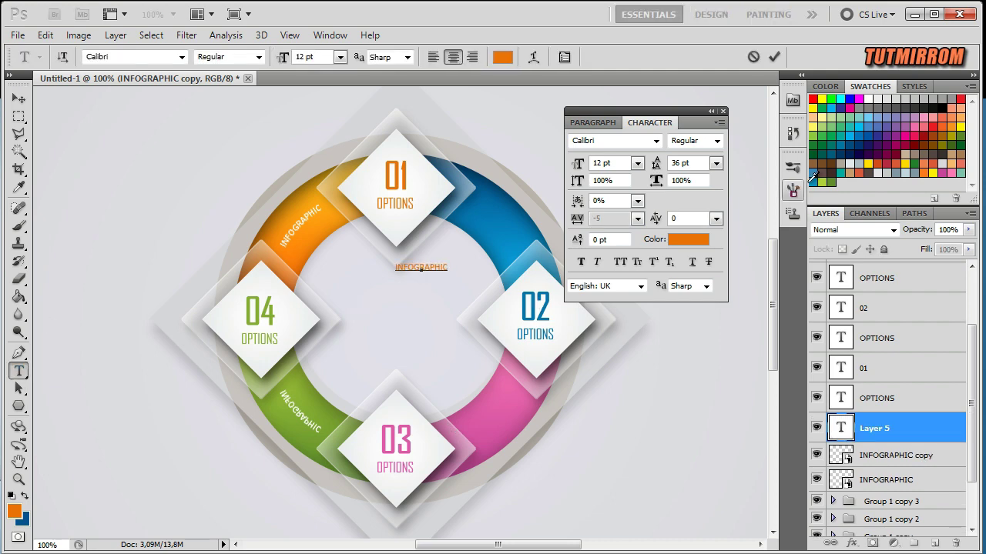
{"action": "left_click", "coordinate": [688, 240]}
{"action": "left_click", "coordinate": [800, 123]}
{"action": "left_click", "coordinate": [18, 99]}
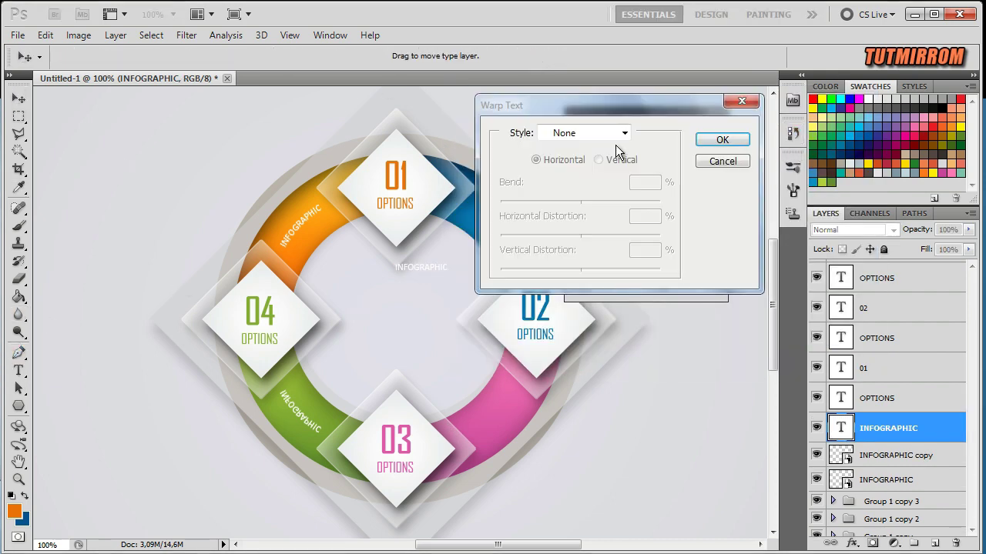
{"action": "left_click", "coordinate": [585, 133]}
{"action": "left_click", "coordinate": [570, 146]}
{"action": "key", "text": "Return"}
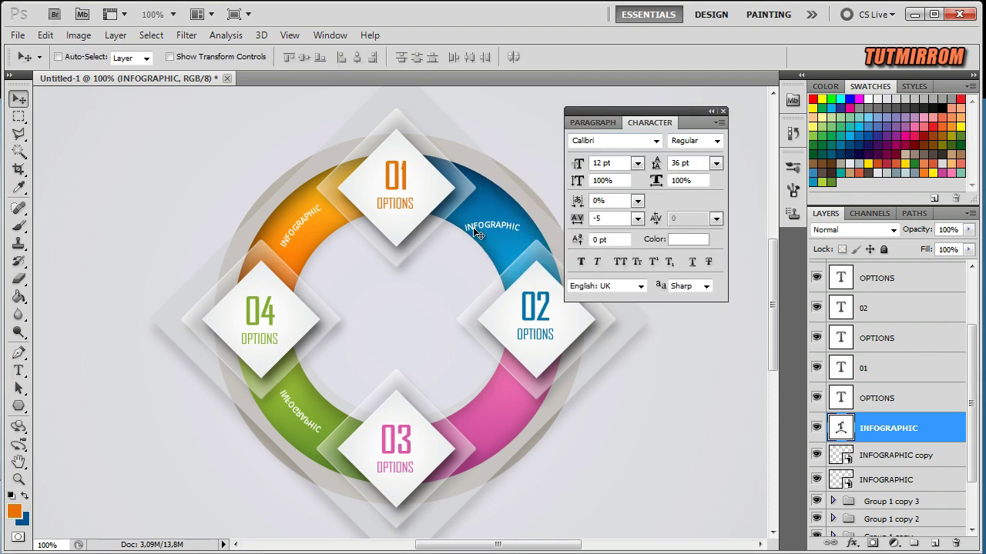
Step: Convert the second label to a Smart Object and rotate it about 49° along the blue band
{"action": "right_click", "coordinate": [952, 431]}
{"action": "left_click", "coordinate": [847, 396]}
{"action": "key", "text": "ctrl+t"}
{"action": "left_click_drag", "start_coordinate": [462, 274], "coordinate": [524, 311]}
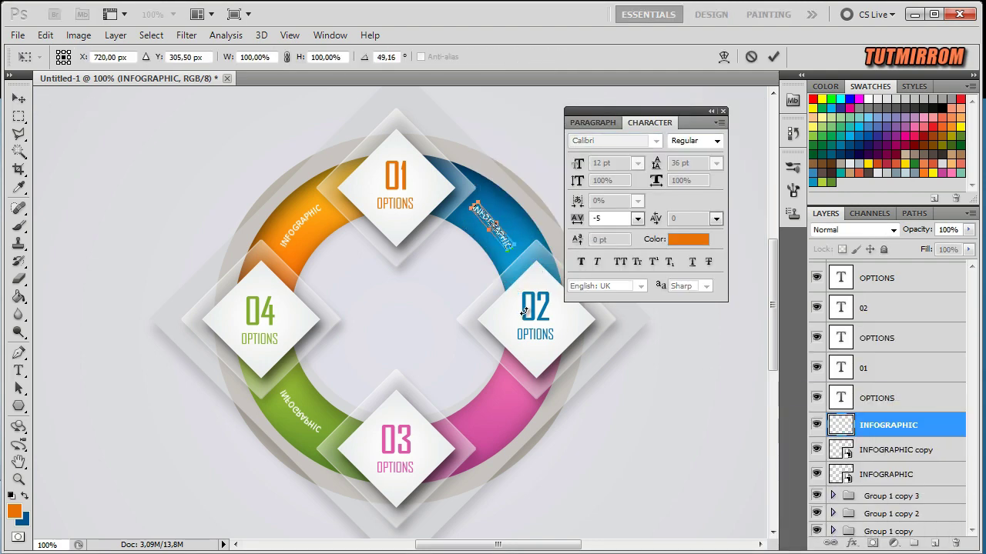
{"action": "left_click", "coordinate": [772, 57]}
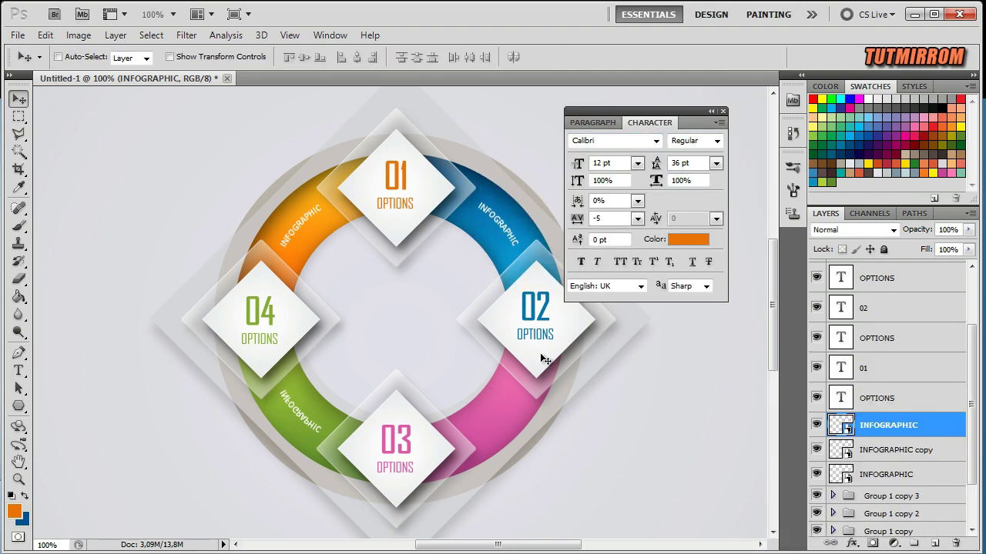
Step: Duplicate the blue-band label, flip the copy, and move it onto the pink band
{"action": "key", "text": "ctrl+j"}
{"action": "left_click", "coordinate": [46, 35]}
{"action": "left_click", "coordinate": [301, 538]}
{"action": "left_click_drag", "start_coordinate": [496, 231], "coordinate": [500, 362]}
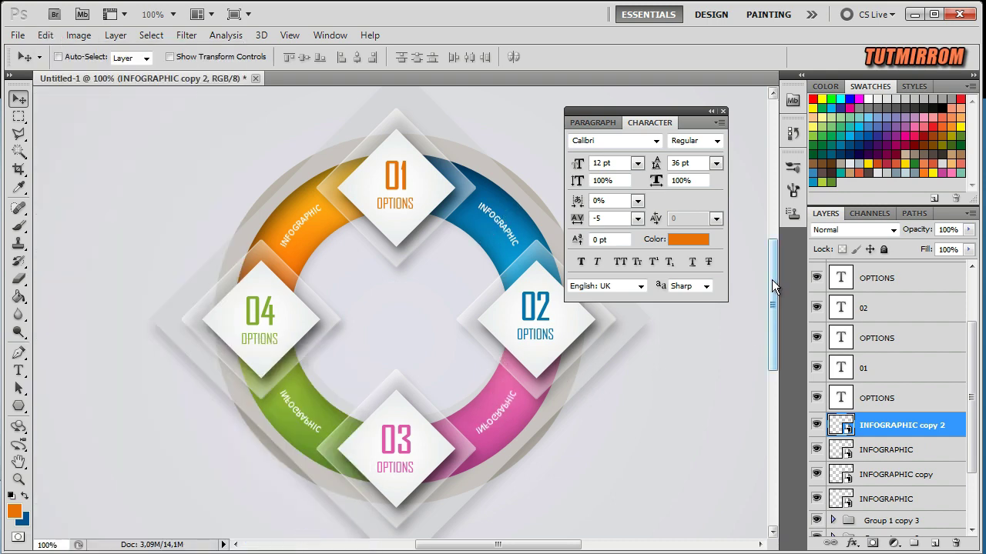
{"action": "left_click", "coordinate": [711, 111]}
Step: Group the label layers into Group 3 and drag the person icon from AV into the ring centre
{"action": "left_click", "coordinate": [875, 486], "text": "shift"}
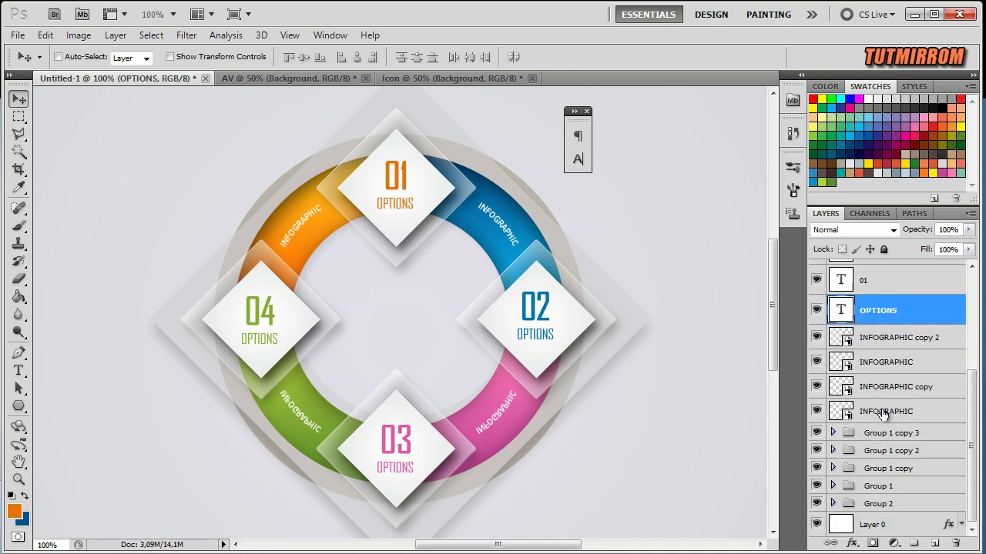
{"action": "key", "text": "ctrl+g"}
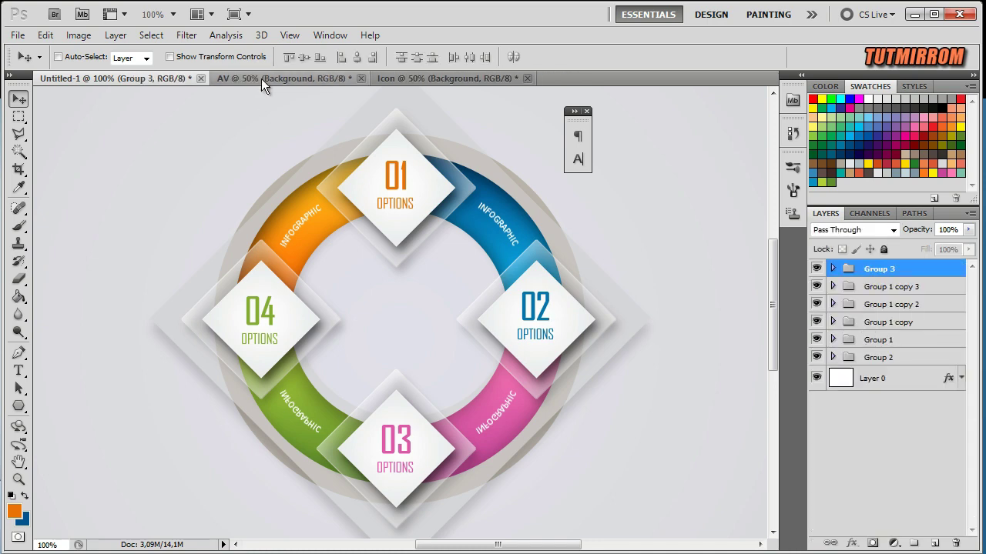
{"action": "left_click", "coordinate": [261, 78]}
{"action": "left_click_drag", "start_coordinate": [172, 84], "coordinate": [401, 325]}
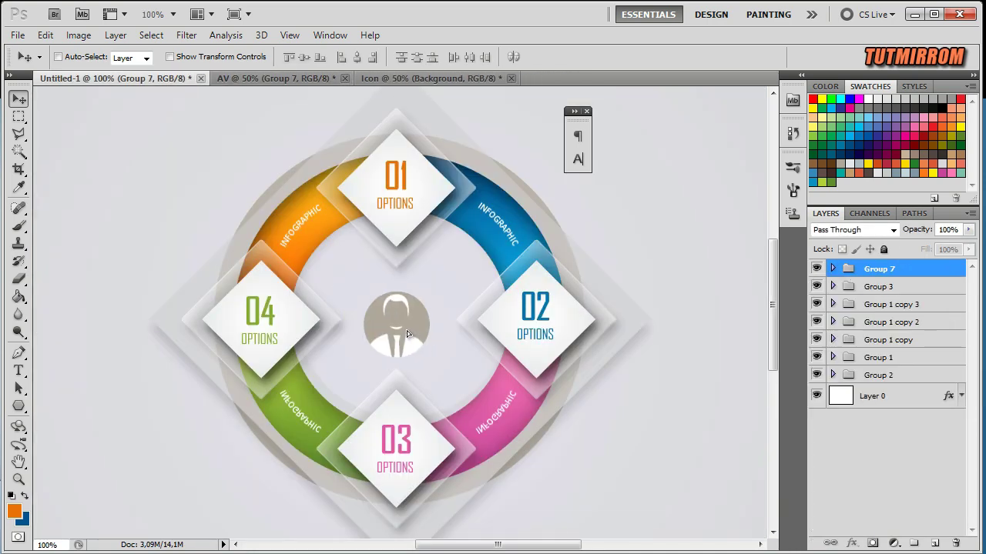
Step: Zoom the canvas to Fit Screen, then Fill Screen
{"action": "scroll", "coordinate": [454, 355], "scroll_direction": "down", "scroll_amount": 1}
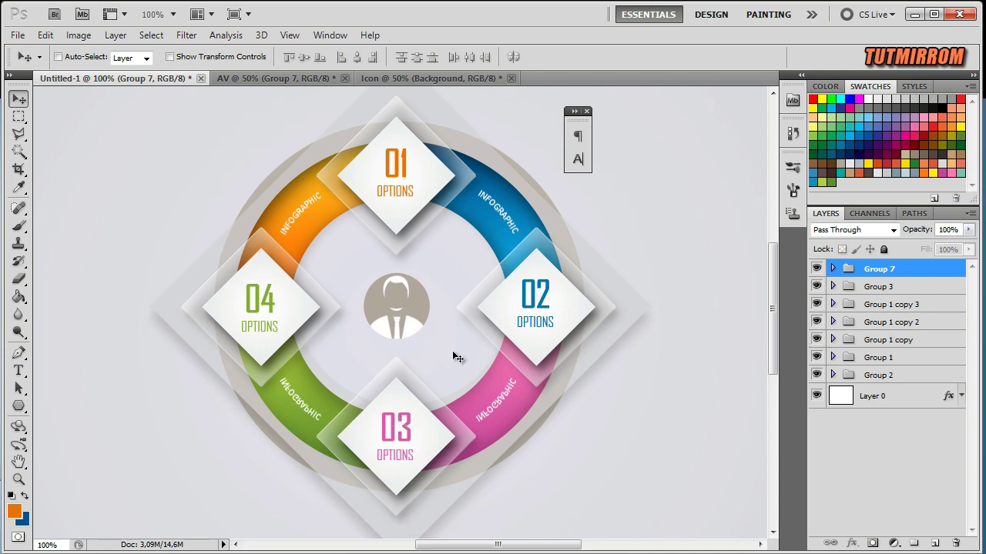
{"action": "left_click", "coordinate": [18, 480]}
{"action": "left_click", "coordinate": [434, 56]}
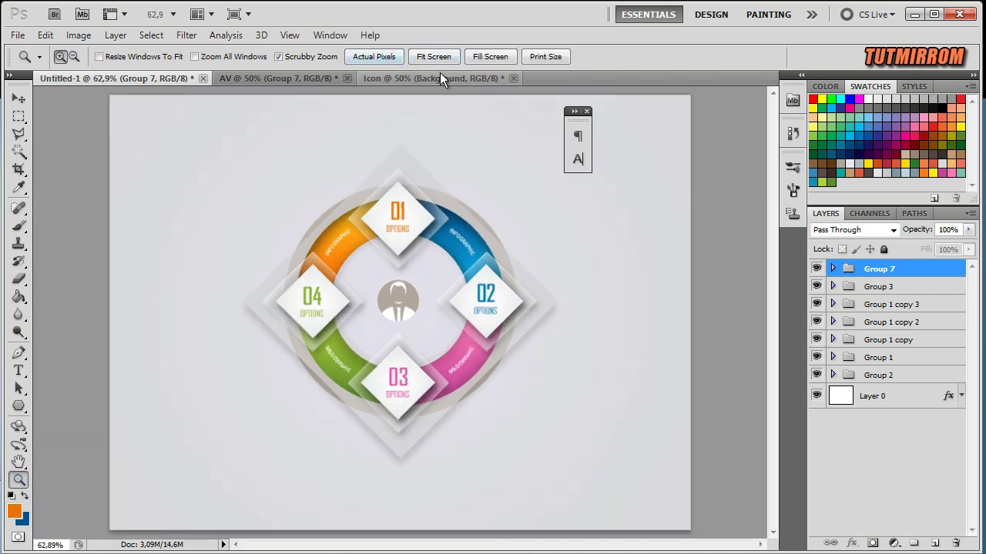
{"action": "left_click", "coordinate": [490, 56]}
{"action": "key", "text": "v"}
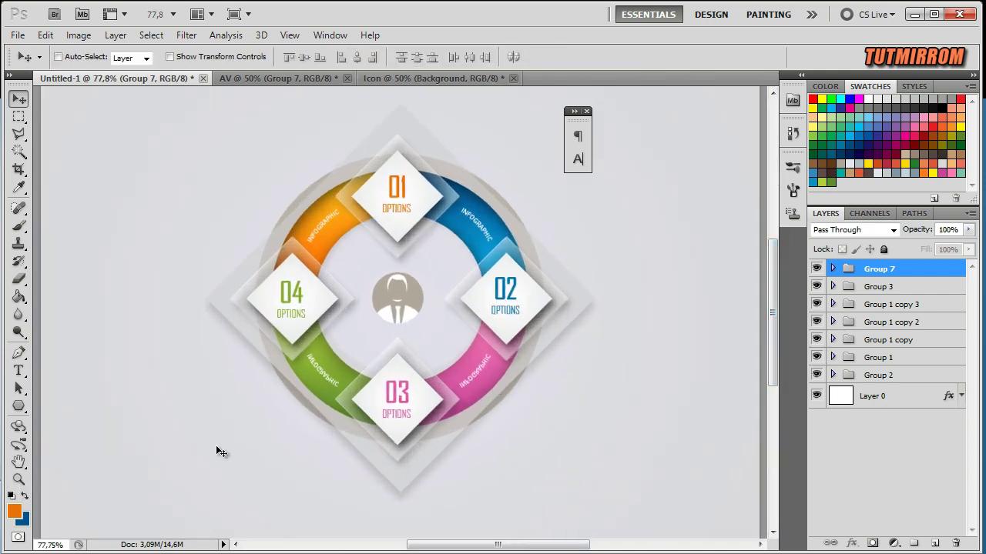
{"action": "left_click", "coordinate": [19, 372]}
Step: Create the LOREM IPSUM heading right of the ring in 14 pt Agency FB with tracking 0
{"action": "left_click", "coordinate": [592, 385]}
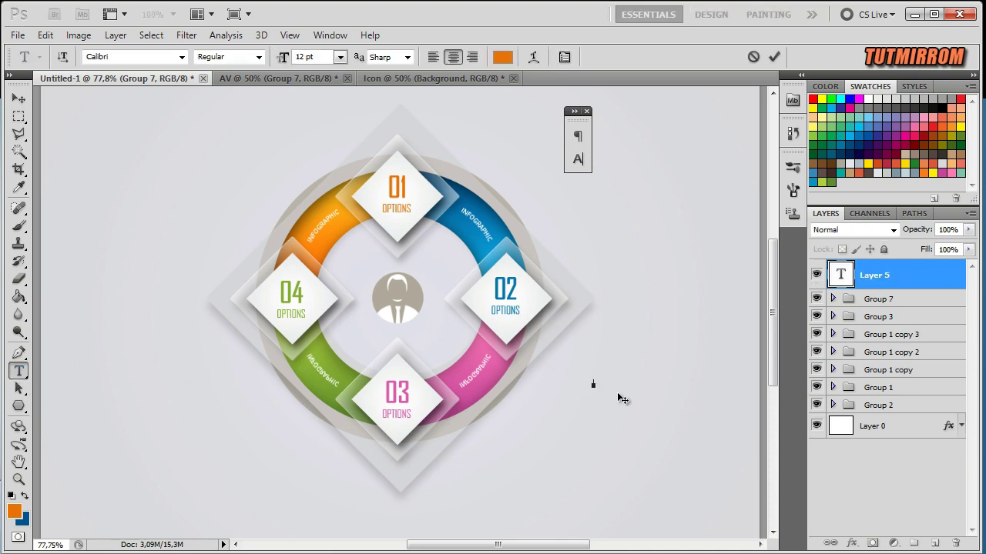
{"action": "type", "text": "LOREM IPSUM"}
{"action": "left_click", "coordinate": [775, 60]}
{"action": "left_click", "coordinate": [577, 160]}
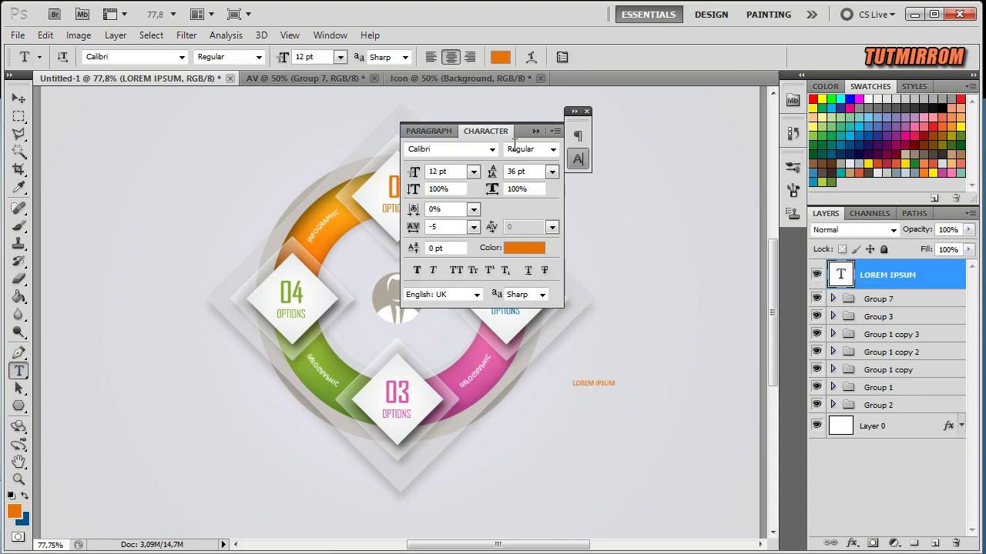
{"action": "left_click", "coordinate": [491, 149]}
{"action": "left_click", "coordinate": [431, 163]}
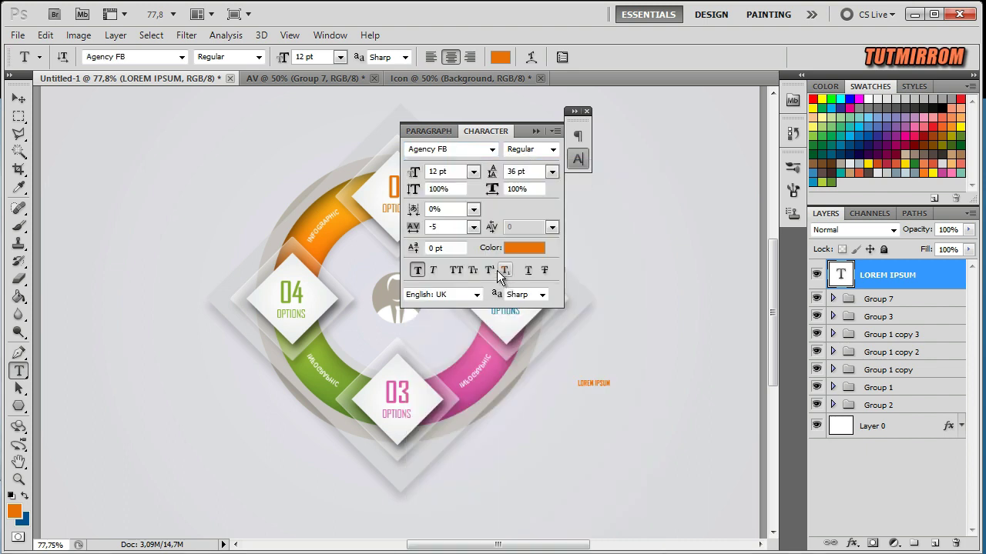
{"action": "left_click", "coordinate": [473, 227]}
{"action": "left_click", "coordinate": [466, 346]}
{"action": "left_click", "coordinate": [473, 172]}
{"action": "left_click", "coordinate": [462, 304]}
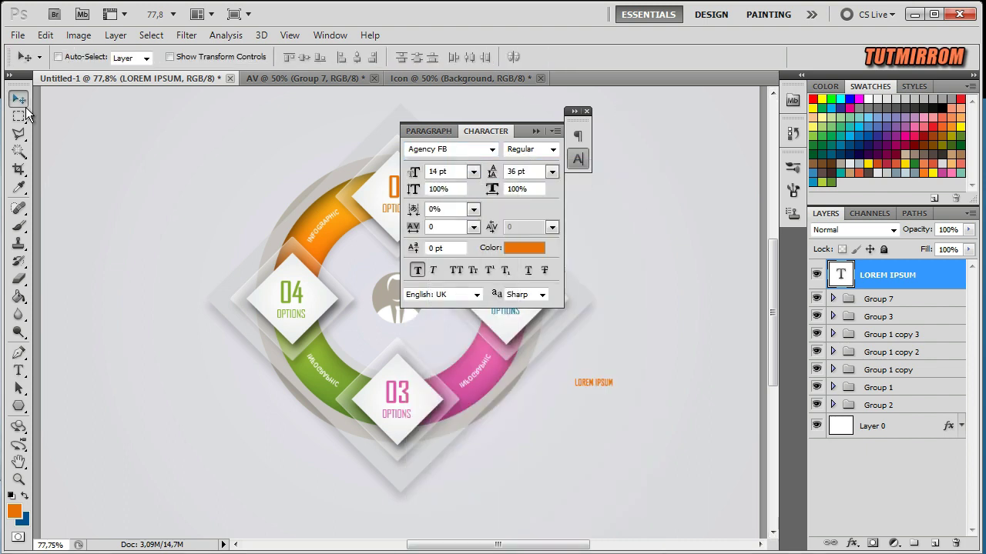
Step: Turn off faux bold on the heading and move it up and right of the ring
{"action": "key", "text": "z"}
{"action": "left_click", "coordinate": [374, 56]}
{"action": "left_click", "coordinate": [574, 111]}
{"action": "key", "text": "v"}
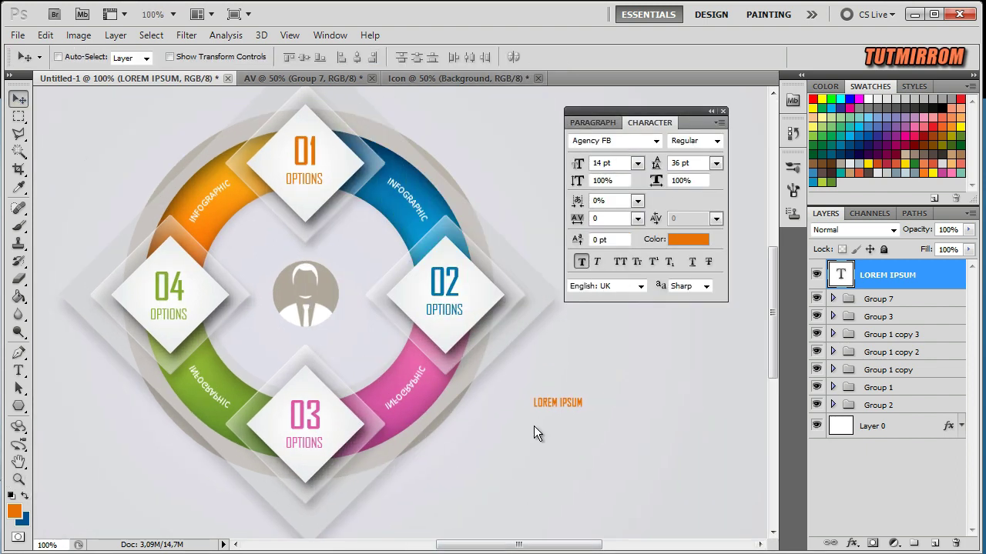
{"action": "left_click", "coordinate": [581, 262]}
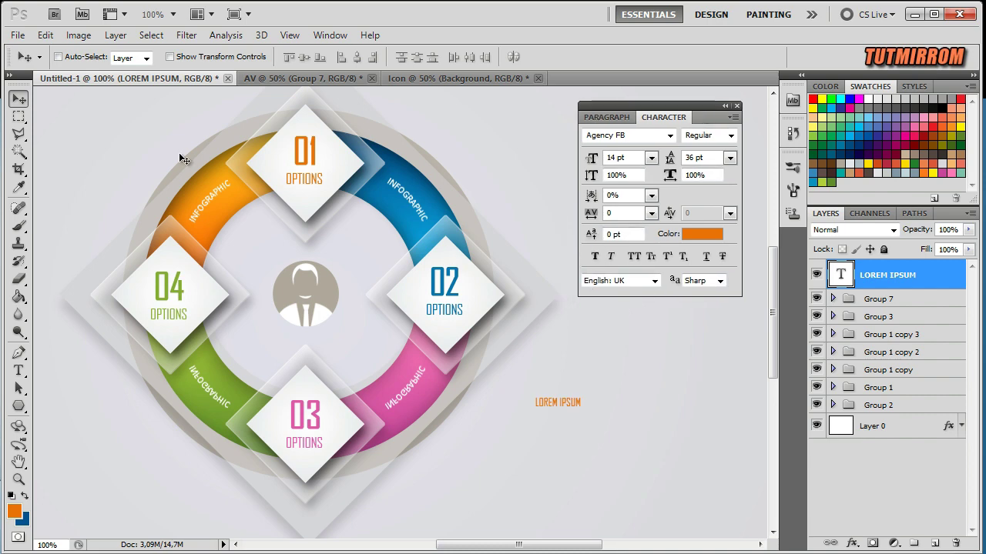
{"action": "left_click_drag", "start_coordinate": [508, 405], "coordinate": [590, 372]}
{"action": "key", "text": "alt+bracketleft"}
Step: Paste the lorem ipsum body text into a paragraph box below the heading
{"action": "key", "text": "t"}
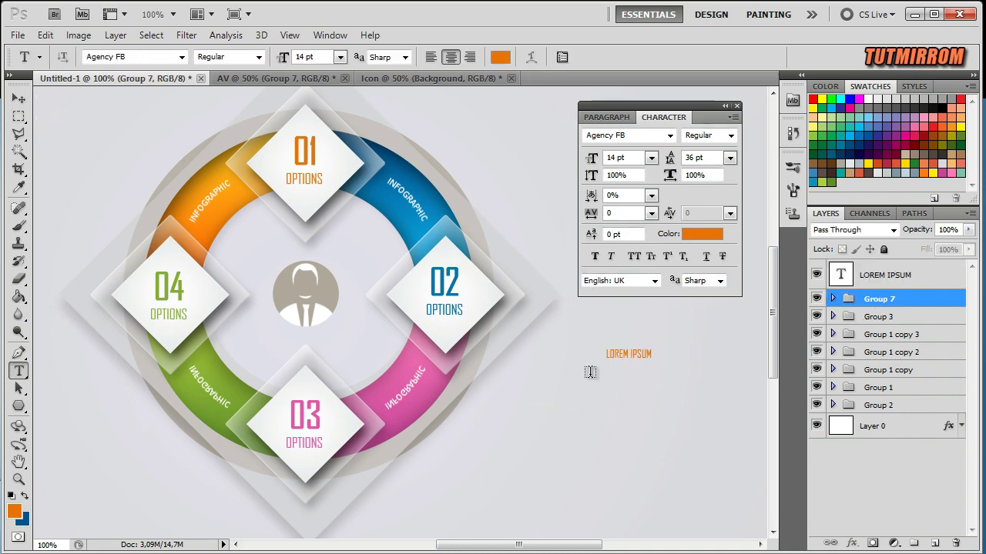
{"action": "left_click_drag", "start_coordinate": [692, 409], "coordinate": [692, 409]}
{"action": "type", "text": "Lorem ipsum dolor sit amet, consectetur adipiscing elit, sed do eiusmod"}
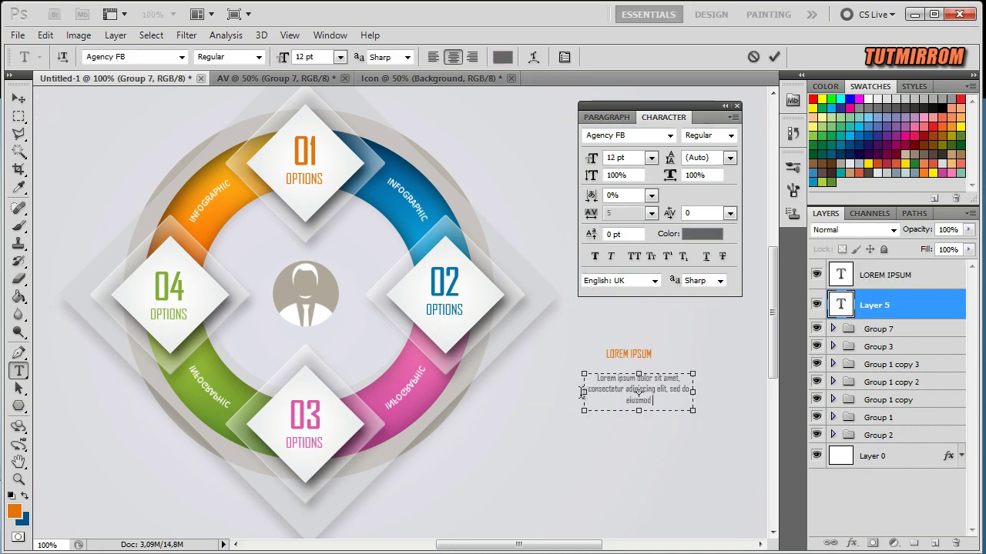
{"action": "left_click_drag", "start_coordinate": [584, 392], "coordinate": [573, 392]}
{"action": "key", "text": "ctrl+Return"}
{"action": "key", "text": "v"}
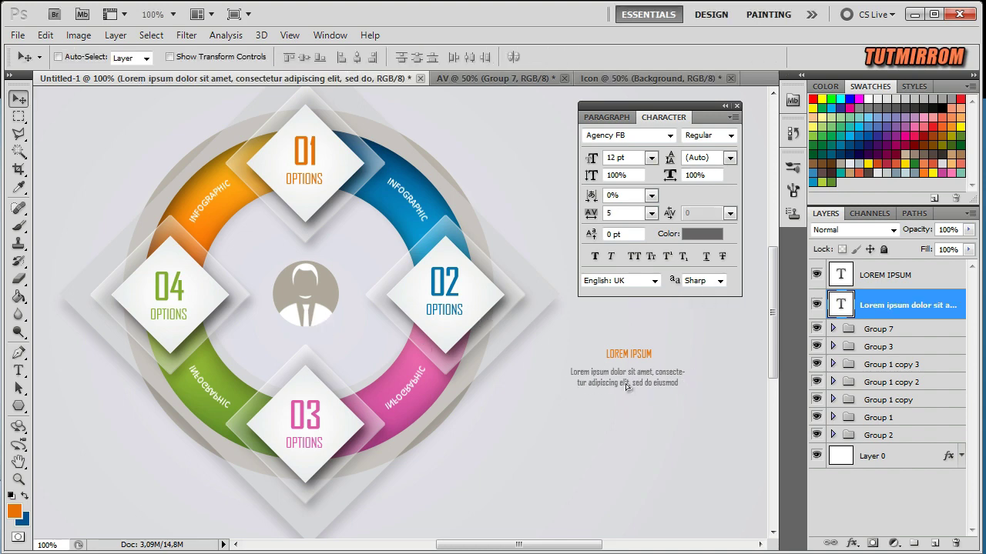
Step: Centre the heading over the paragraph and show the alignment grid
{"action": "left_click", "coordinate": [893, 276]}
{"action": "left_click", "coordinate": [898, 306], "text": "shift"}
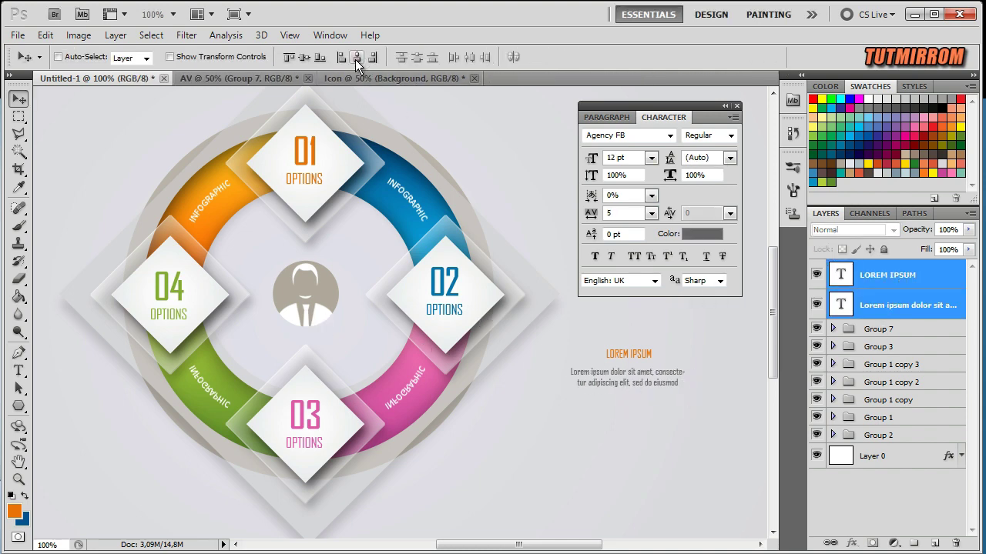
{"action": "left_click", "coordinate": [899, 286]}
{"action": "left_click", "coordinate": [875, 306]}
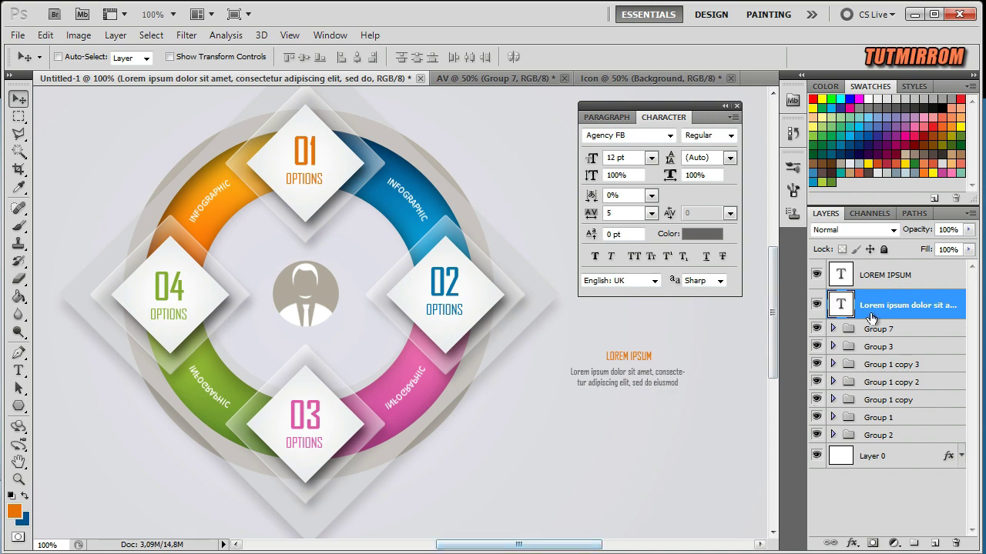
{"action": "left_click", "coordinate": [887, 276]}
{"action": "mouse_move", "coordinate": [660, 373]}
{"action": "left_mouse_down"}
{"action": "mouse_move", "coordinate": [671, 378]}
{"action": "mouse_move", "coordinate": [639, 383]}
{"action": "mouse_move", "coordinate": [644, 371]}
{"action": "left_mouse_up"}
{"action": "left_click", "coordinate": [894, 306], "text": "shift"}
{"action": "key", "text": "ctrl+apostrophe"}
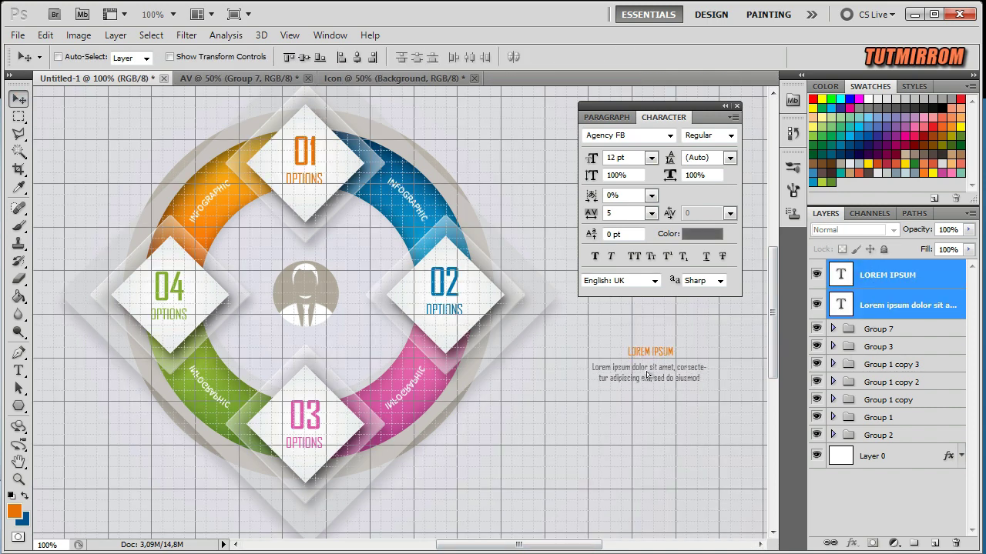
Step: Duplicate the heading and paragraph layers and move the copy down-left
{"action": "scroll", "coordinate": [776, 357], "scroll_direction": "down", "scroll_amount": 2}
{"action": "left_click_drag", "start_coordinate": [695, 101], "coordinate": [692, 65]}
{"action": "double_click", "coordinate": [692, 66]}
{"action": "right_click", "coordinate": [893, 305]}
{"action": "left_click", "coordinate": [854, 338]}
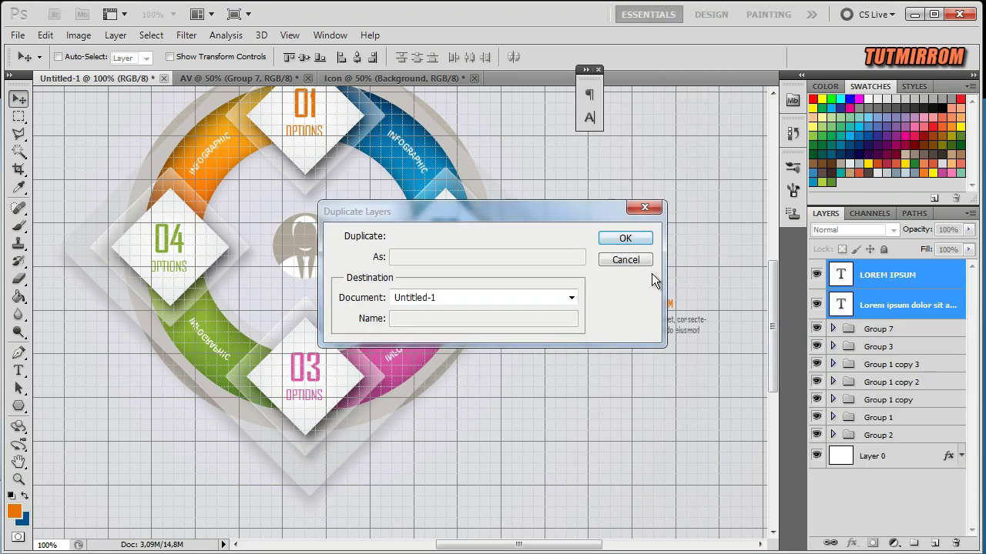
{"action": "key", "text": "Return"}
{"action": "mouse_move", "coordinate": [675, 330]}
{"action": "left_mouse_down"}
{"action": "mouse_move", "coordinate": [658, 381]}
{"action": "mouse_move", "coordinate": [604, 436]}
{"action": "mouse_move", "coordinate": [598, 457]}
{"action": "left_mouse_up"}
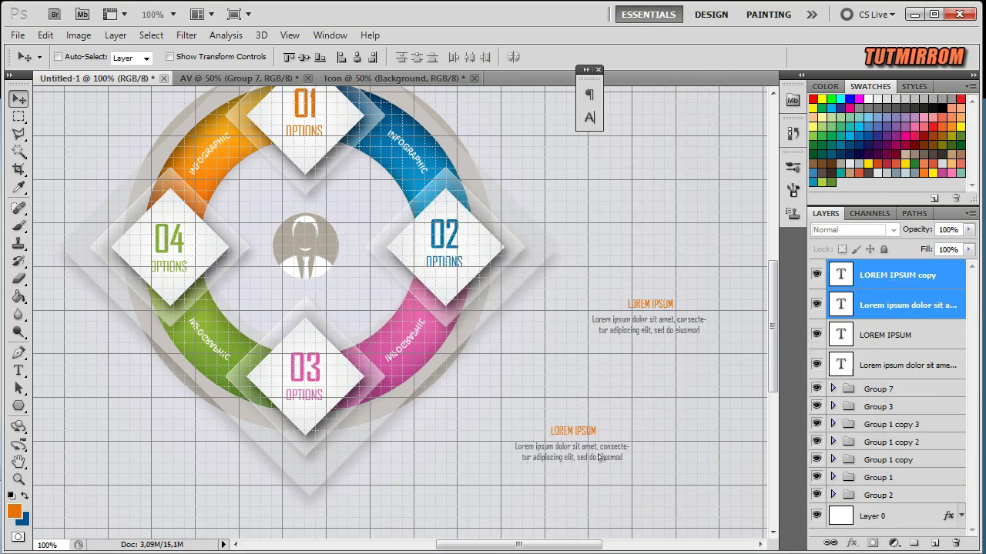
Step: Recolour the lower heading copy blue
{"action": "left_click", "coordinate": [862, 281]}
{"action": "key", "text": "t"}
{"action": "left_click", "coordinate": [501, 54]}
{"action": "left_click", "coordinate": [818, 124]}
{"action": "key", "text": "v"}
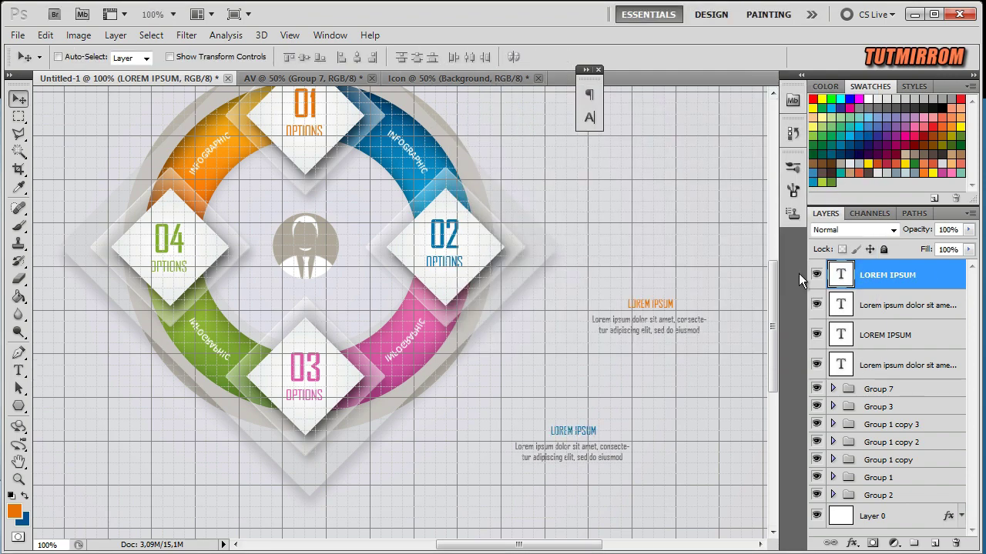
Step: Duplicate all four text layers and drag the copies to the left side of the ring
{"action": "left_click", "coordinate": [889, 368], "text": "shift"}
{"action": "right_click", "coordinate": [896, 280]}
{"action": "left_click", "coordinate": [886, 323]}
{"action": "key", "text": "Return"}
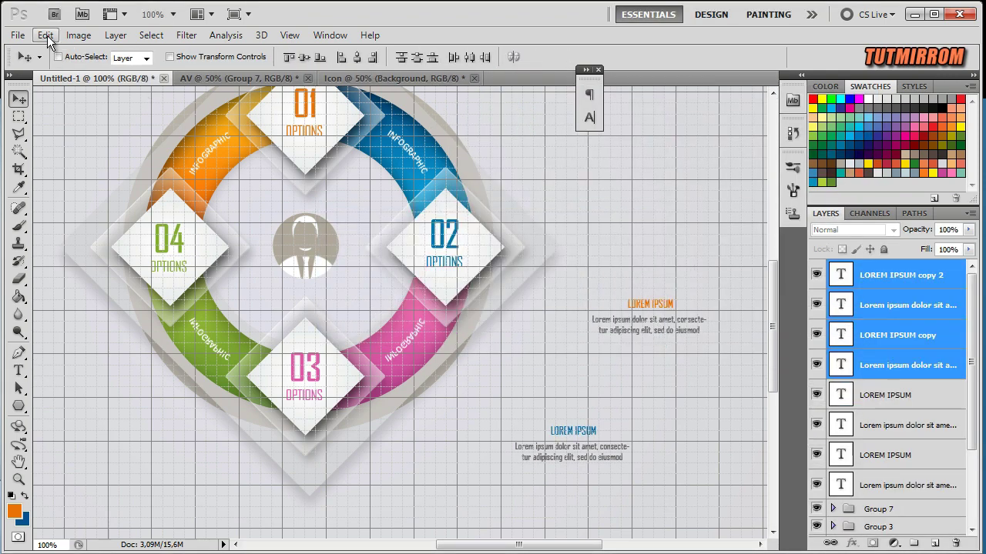
{"action": "left_click", "coordinate": [46, 36]}
{"action": "left_click", "coordinate": [304, 521]}
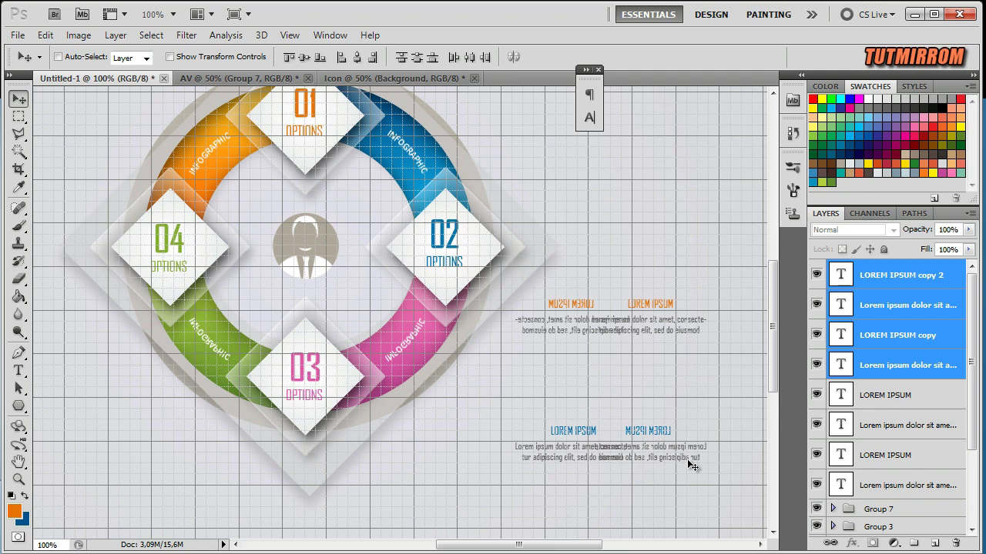
{"action": "key", "text": "ctrl+z"}
{"action": "left_click_drag", "start_coordinate": [691, 465], "coordinate": [249, 465]}
{"action": "mouse_move", "coordinate": [564, 548]}
{"action": "left_mouse_down"}
{"action": "mouse_move", "coordinate": [535, 548]}
{"action": "mouse_move", "coordinate": [547, 548]}
{"action": "left_mouse_up"}
Step: Fit the page in view and position the two left text blocks beside the ring
{"action": "left_click", "coordinate": [19, 480]}
{"action": "left_click", "coordinate": [433, 57]}
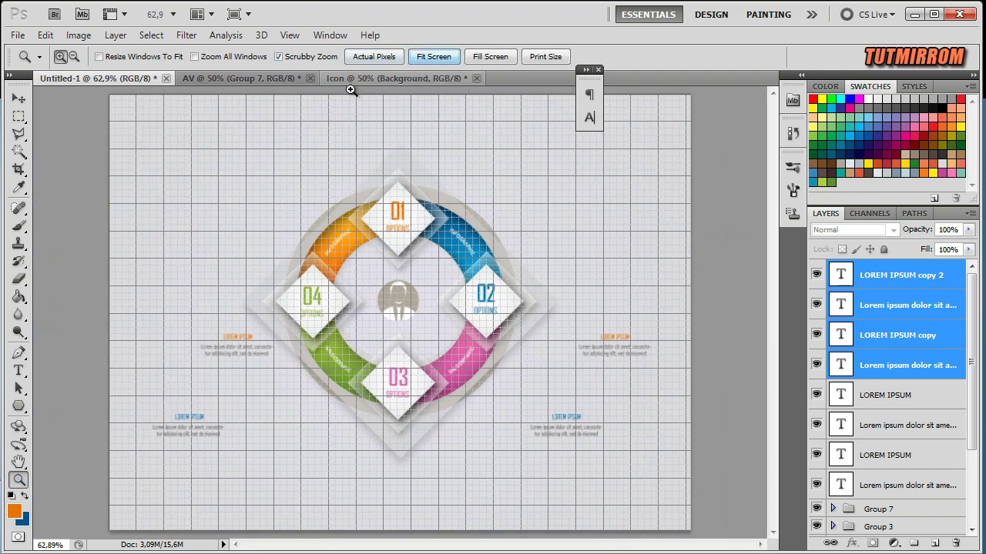
{"action": "key", "text": "v"}
{"action": "left_click_drag", "start_coordinate": [231, 347], "coordinate": [176, 348]}
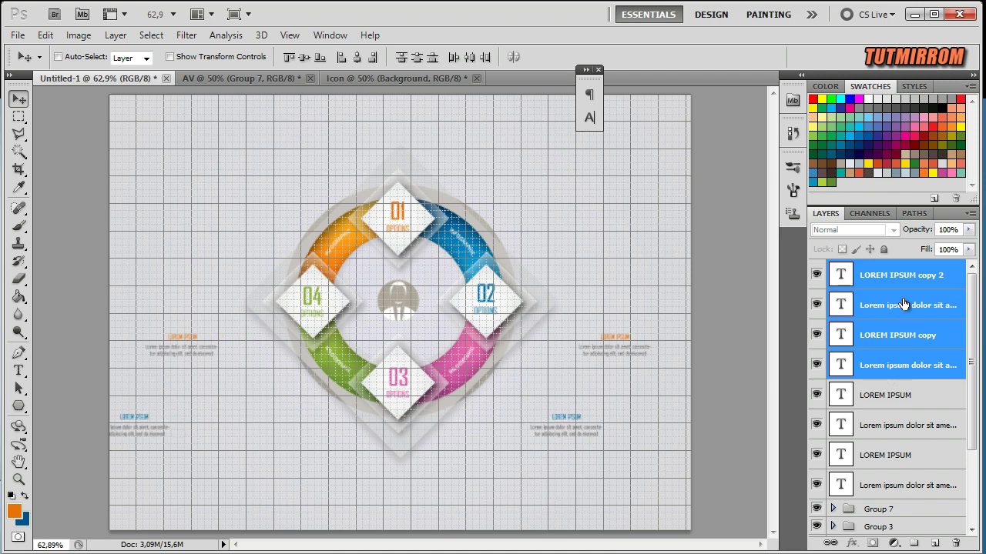
{"action": "left_click", "coordinate": [904, 304]}
{"action": "left_click", "coordinate": [901, 275], "text": "shift"}
{"action": "left_click_drag", "start_coordinate": [213, 431], "coordinate": [306, 439]}
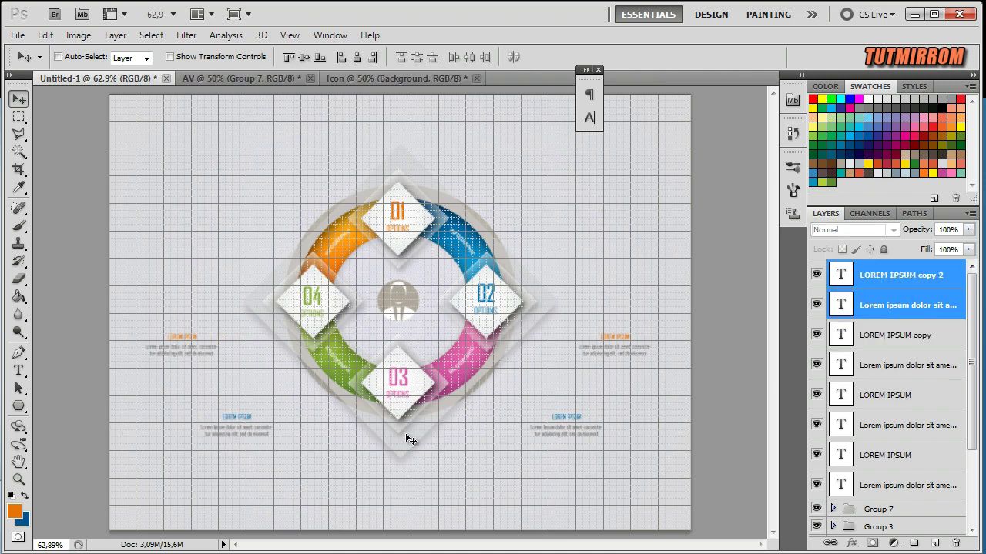
Step: Recolour the lower-left heading pink and the upper-left heading green
{"action": "left_click", "coordinate": [901, 275]}
{"action": "double_click", "coordinate": [840, 275]}
{"action": "left_click", "coordinate": [502, 56]}
{"action": "left_click", "coordinate": [671, 154]}
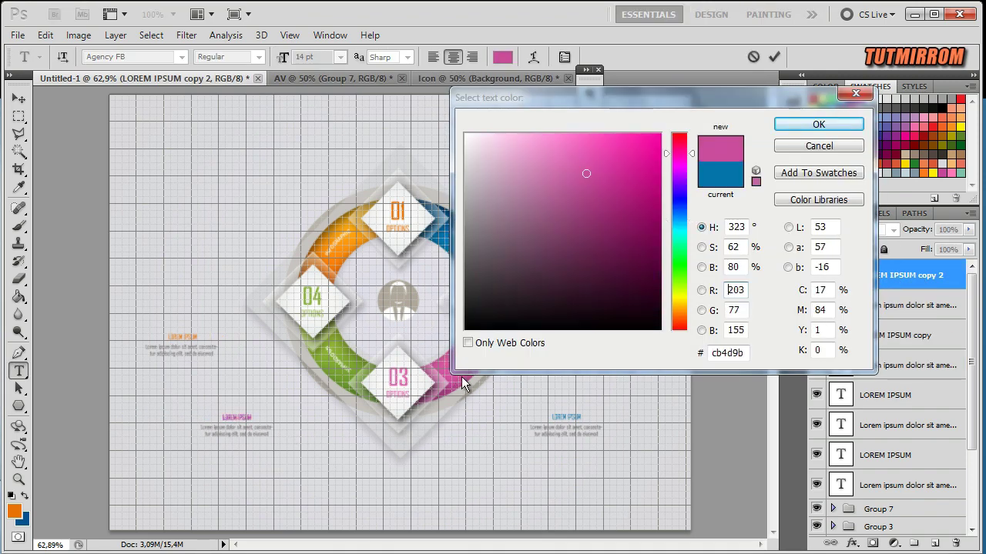
{"action": "left_click", "coordinate": [819, 125]}
{"action": "double_click", "coordinate": [840, 335]}
{"action": "left_click", "coordinate": [757, 123]}
{"action": "key", "text": "v"}
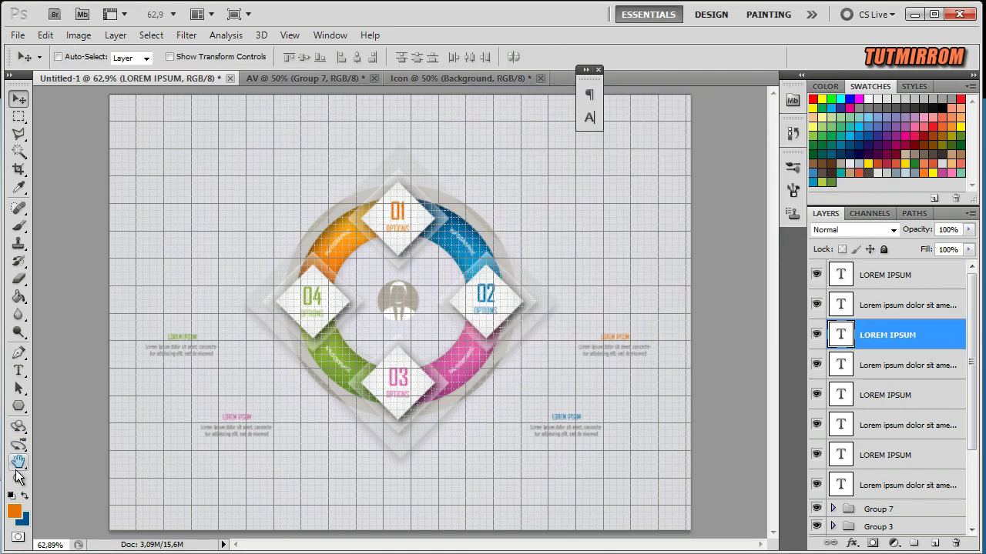
Step: Hide the alignment grid and zoom in on the infographic
{"action": "key", "text": "z"}
{"action": "key", "text": "ctrl+apostrophe"}
{"action": "left_click_drag", "start_coordinate": [477, 404], "coordinate": [523, 374]}
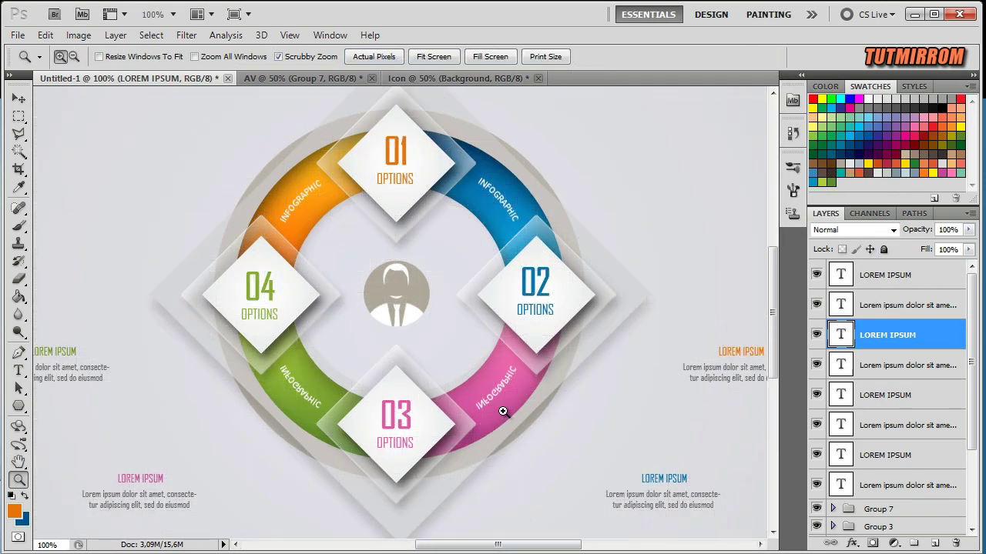
Step: Bring the four icons from the Icon document and position them above the text blocks
{"action": "key", "text": "v"}
{"action": "left_click", "coordinate": [461, 78]}
{"action": "key", "text": "ctrl+alt+a"}
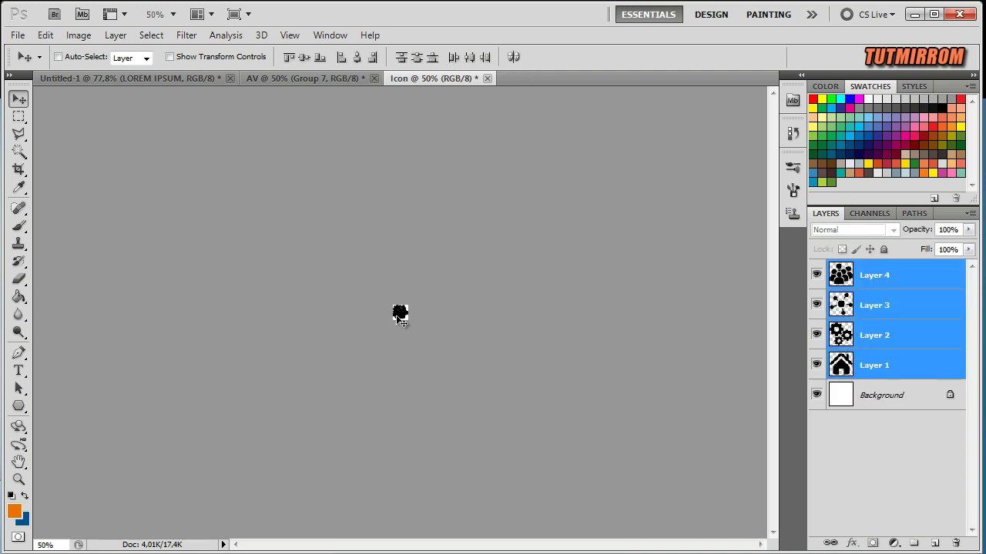
{"action": "mouse_move", "coordinate": [398, 313]}
{"action": "left_mouse_down"}
{"action": "mouse_move", "coordinate": [366, 209]}
{"action": "mouse_move", "coordinate": [678, 314]}
{"action": "left_mouse_up"}
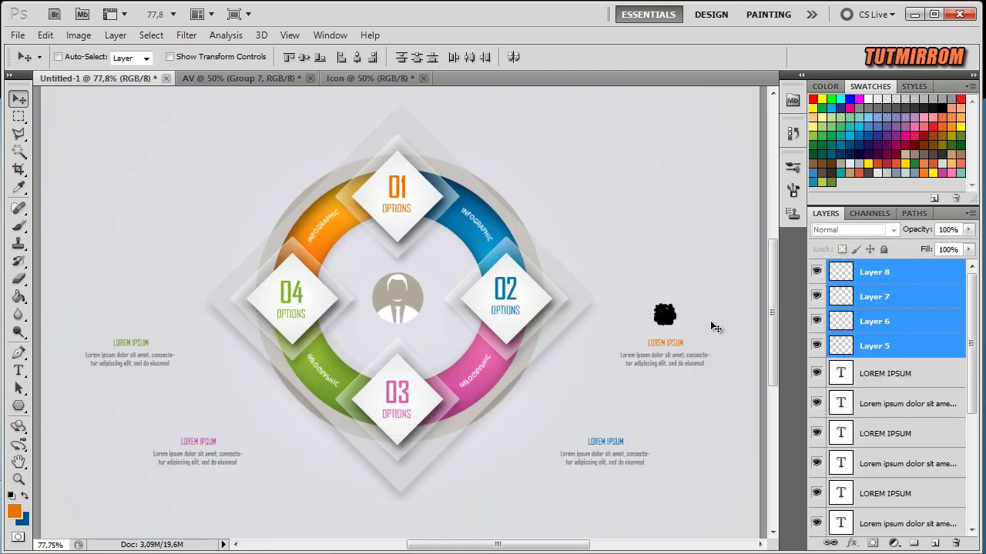
{"action": "left_click", "coordinate": [880, 296]}
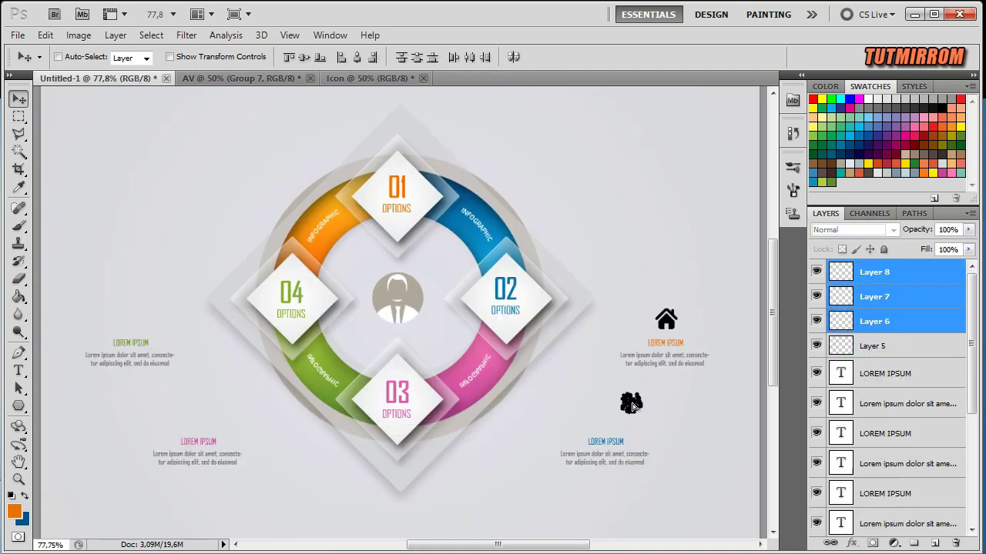
{"action": "mouse_move", "coordinate": [665, 318]}
{"action": "left_mouse_down"}
{"action": "mouse_move", "coordinate": [604, 418]}
{"action": "mouse_move", "coordinate": [207, 432]}
{"action": "mouse_move", "coordinate": [134, 318]}
{"action": "left_mouse_up"}
{"action": "left_click", "coordinate": [885, 272], "text": "ctrl"}
{"action": "left_click", "coordinate": [251, 430], "text": "ctrl"}
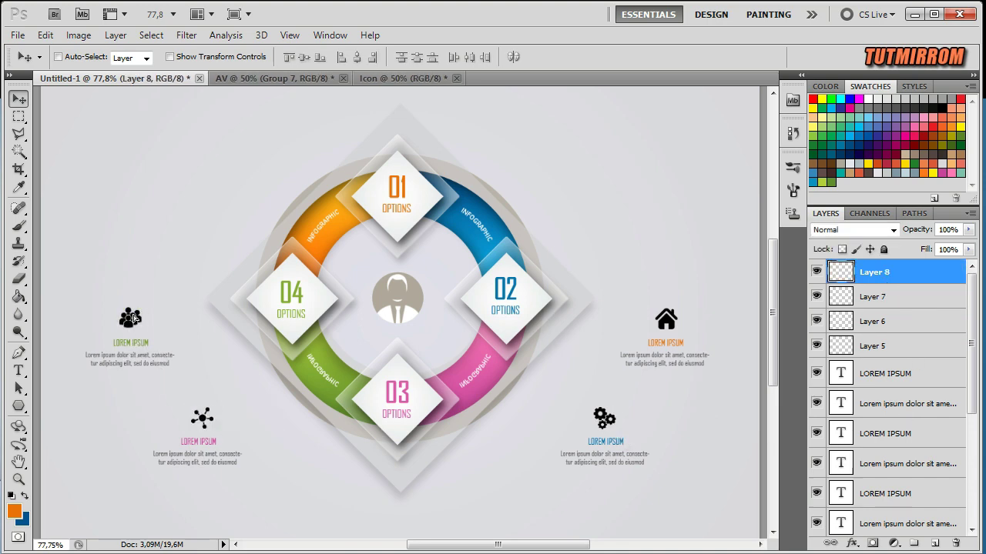
{"action": "key", "text": "Right"}
{"action": "key", "text": "Right"}
{"action": "key", "text": "Right"}
Step: Give the house icon an orange Color Overlay layer style
{"action": "left_click", "coordinate": [940, 345]}
{"action": "double_click", "coordinate": [940, 346]}
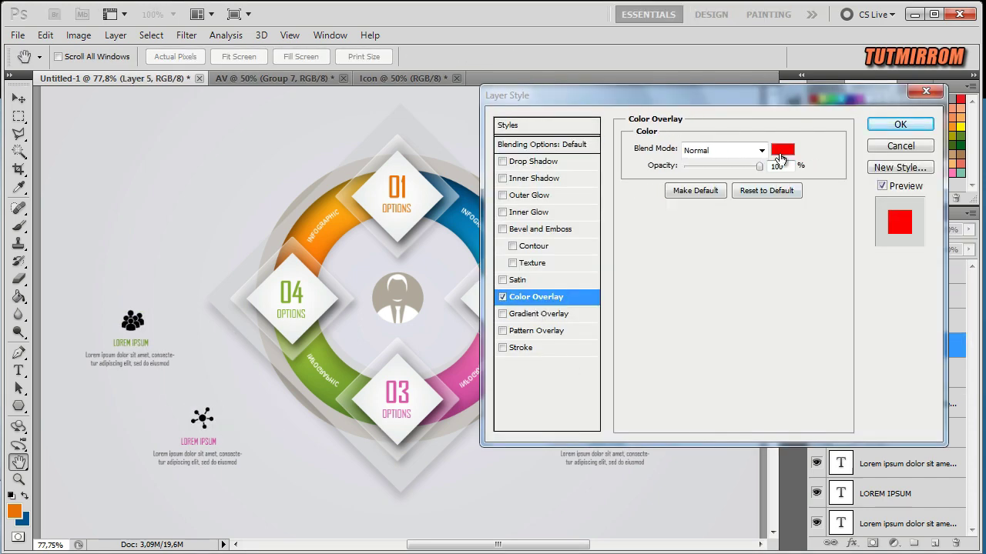
{"action": "left_click", "coordinate": [781, 149]}
{"action": "left_click", "coordinate": [653, 139]}
{"action": "left_click", "coordinate": [818, 124]}
{"action": "left_click", "coordinate": [900, 124]}
Step: Give the gears icon a blue Color Overlay sampled from the artwork
{"action": "double_click", "coordinate": [939, 321]}
{"action": "left_click", "coordinate": [536, 296]}
{"action": "left_click", "coordinate": [782, 149]}
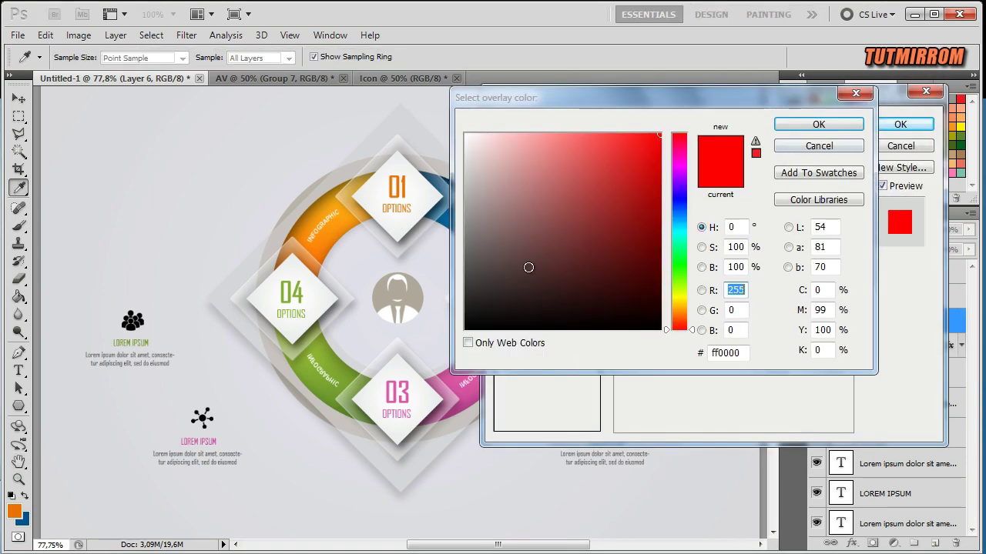
{"action": "left_click", "coordinate": [819, 124]}
{"action": "left_click", "coordinate": [900, 124]}
Step: Give the network icon a pink Color Overlay sampled from the artwork
{"action": "double_click", "coordinate": [939, 297]}
{"action": "left_click", "coordinate": [536, 296]}
{"action": "left_click", "coordinate": [782, 150]}
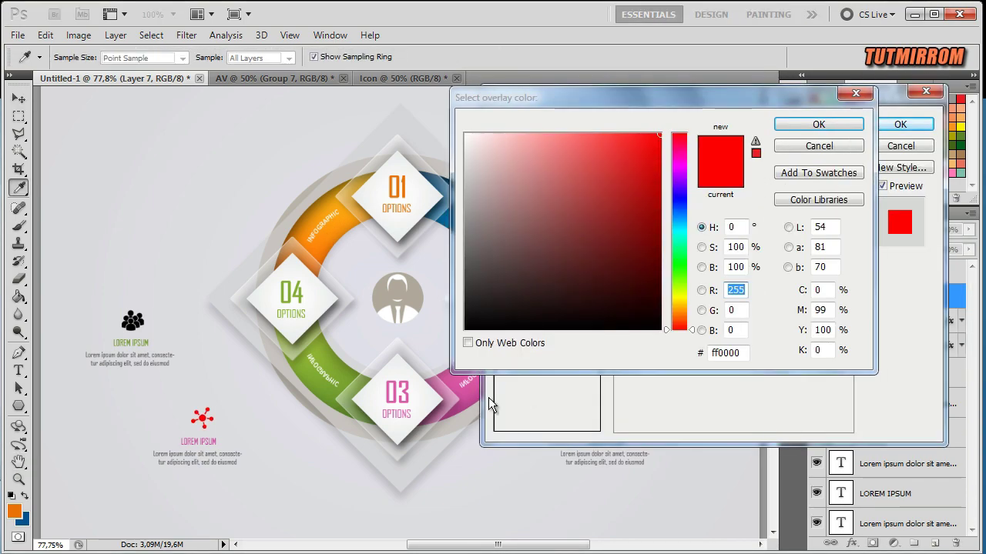
{"action": "left_click", "coordinate": [818, 124]}
{"action": "left_click", "coordinate": [901, 124]}
Step: Give the people icon a green Color Overlay sampled from the artwork
{"action": "left_click", "coordinate": [924, 272]}
{"action": "double_click", "coordinate": [924, 271]}
{"action": "left_click", "coordinate": [537, 297]}
{"action": "left_click", "coordinate": [782, 149]}
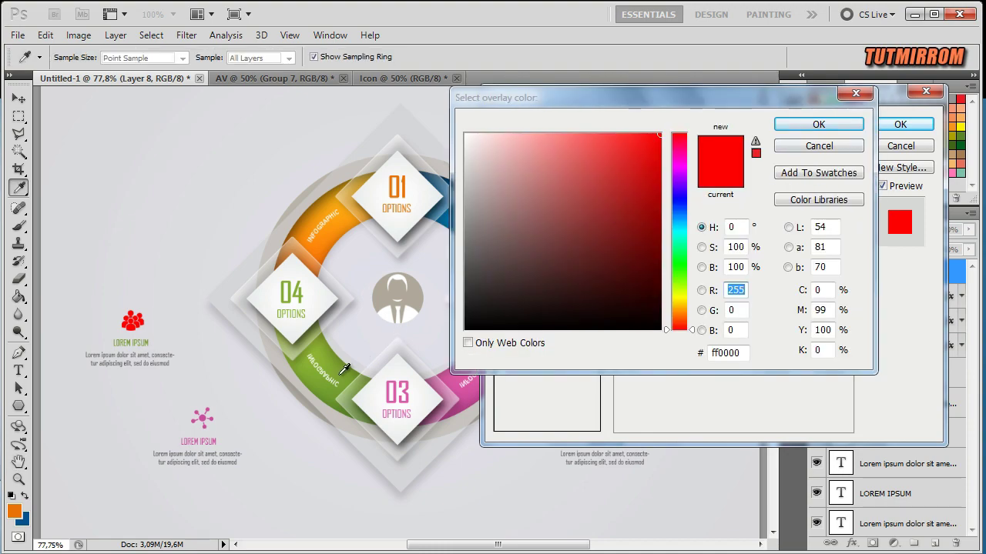
{"action": "left_click", "coordinate": [354, 375]}
{"action": "left_click", "coordinate": [819, 124]}
{"action": "left_click", "coordinate": [900, 124]}
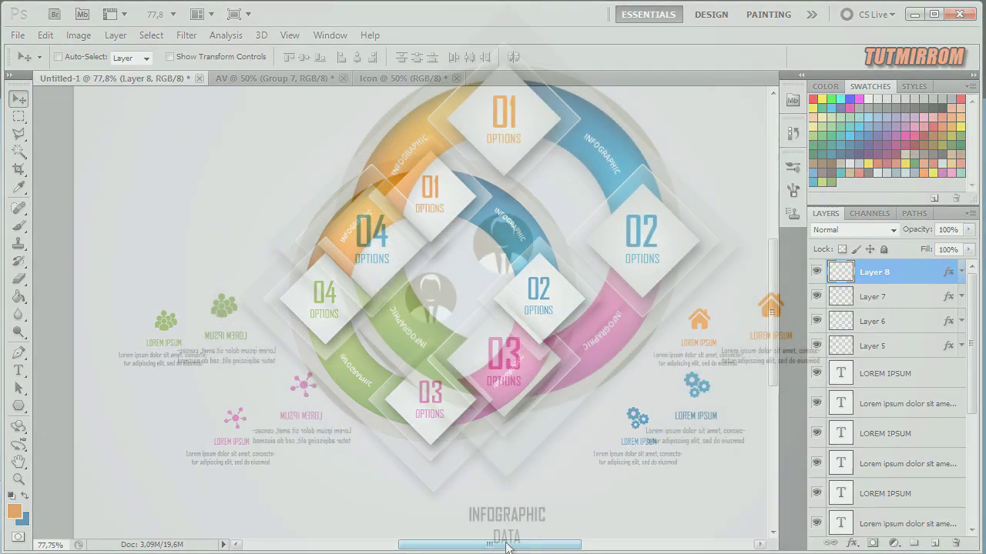